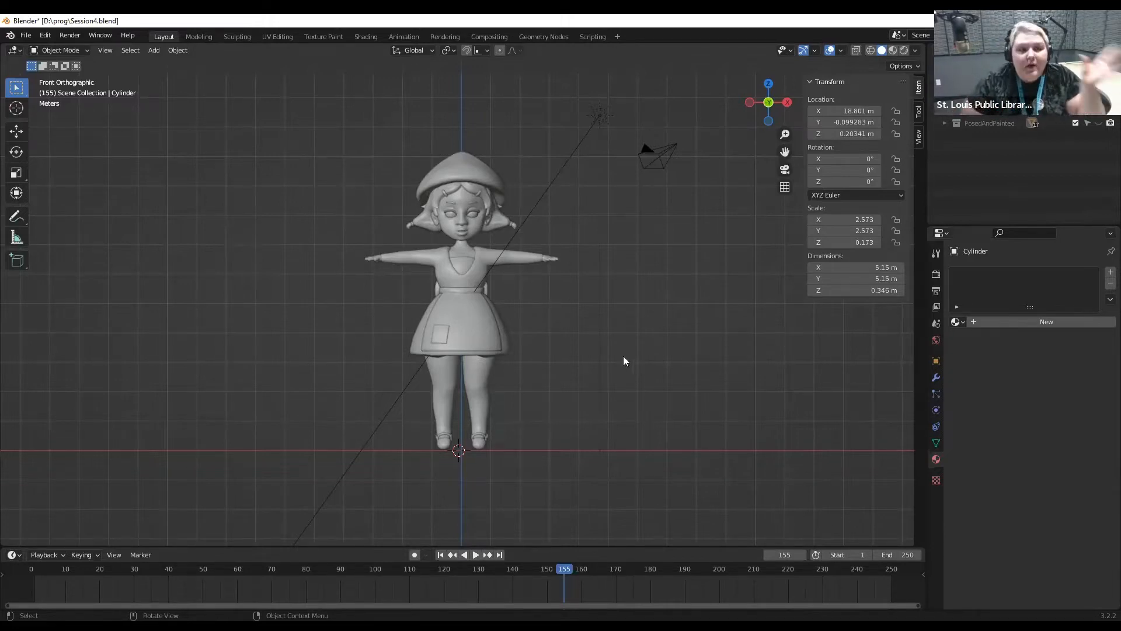
scroll(699, 507, up, 2)
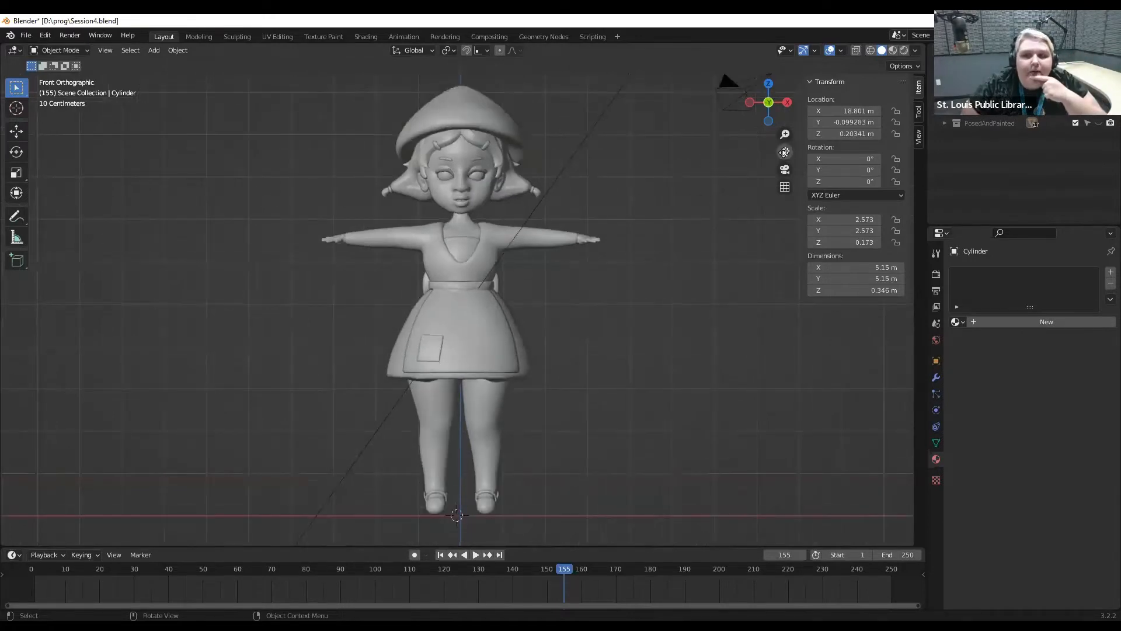
drag(784, 152, 722, 169)
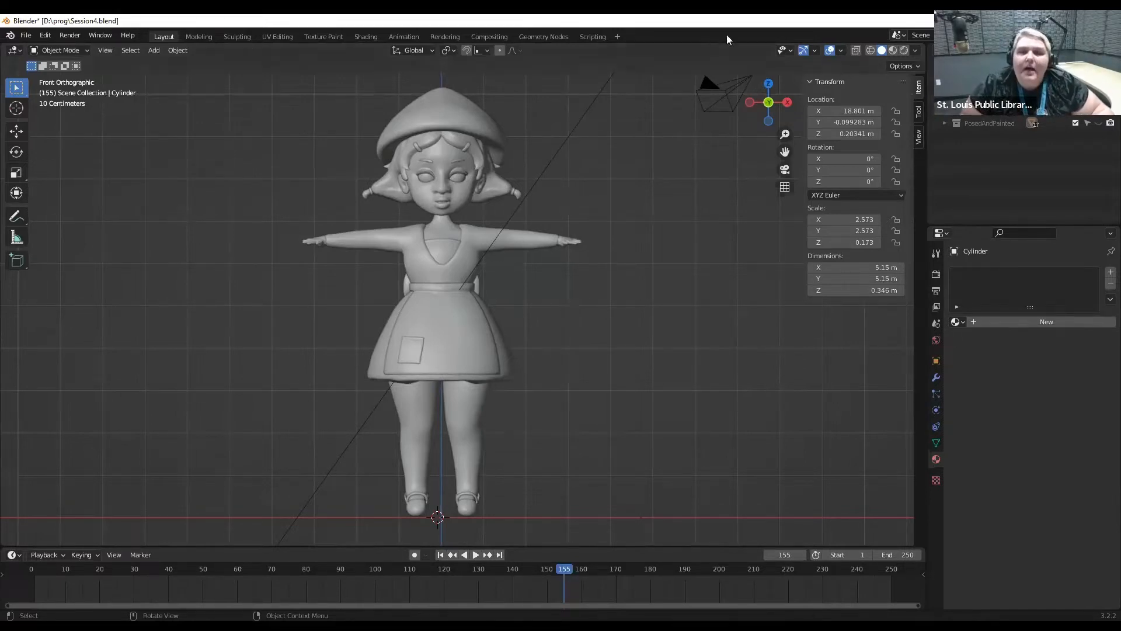
drag(784, 151, 755, 164)
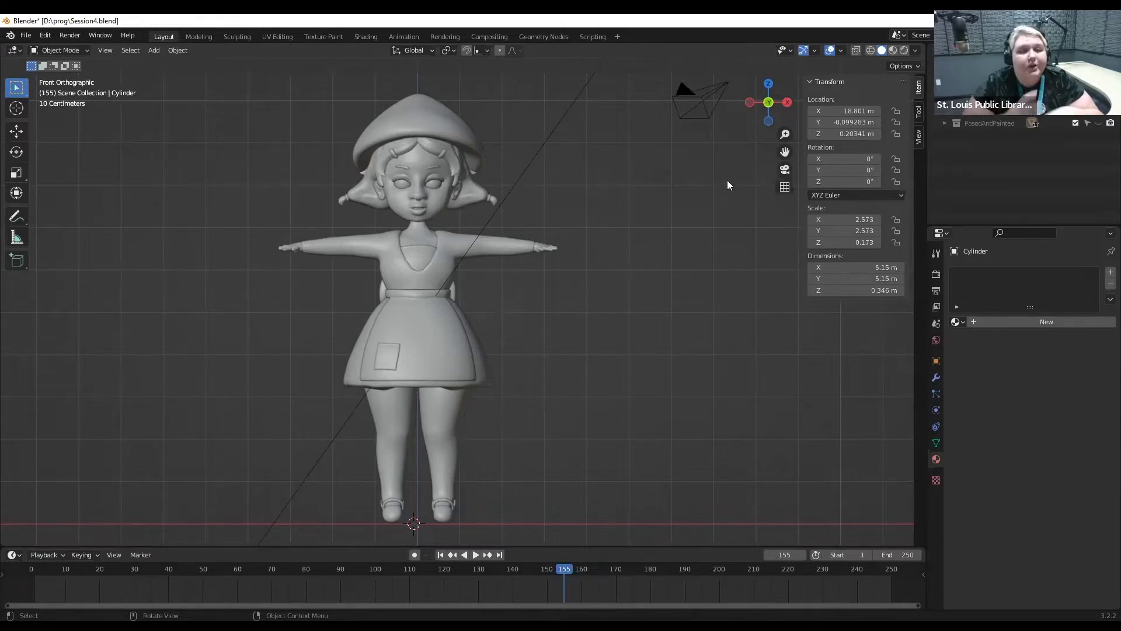
scroll(646, 118, up, 3)
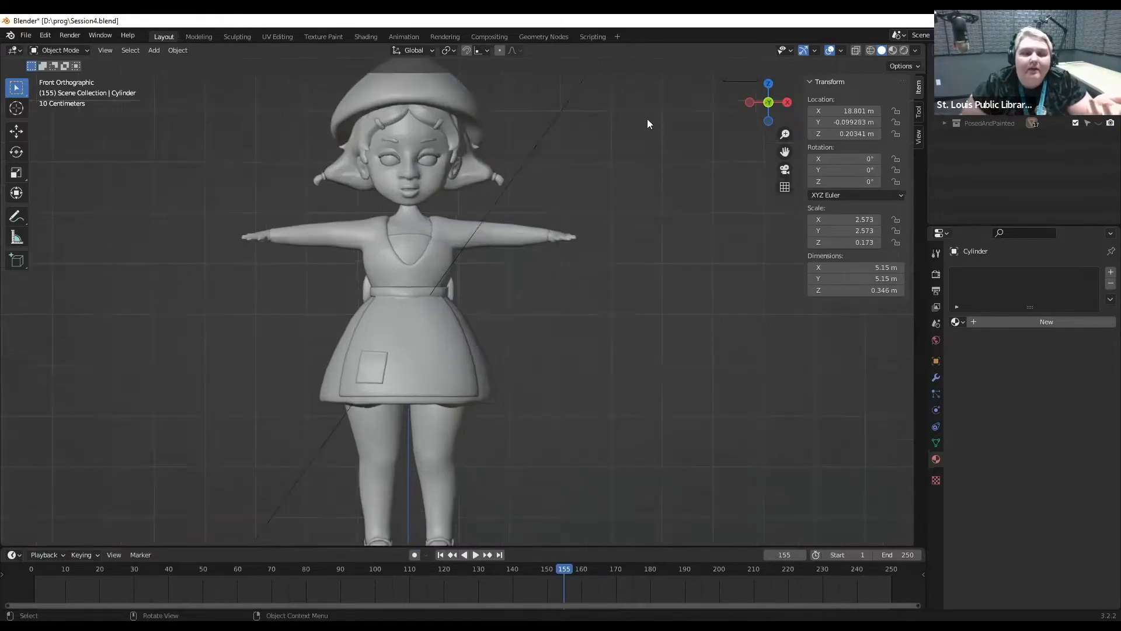
Select the dress, switch to the Sculpting workspace and choose the Draw Sharp brush.
click(481, 215)
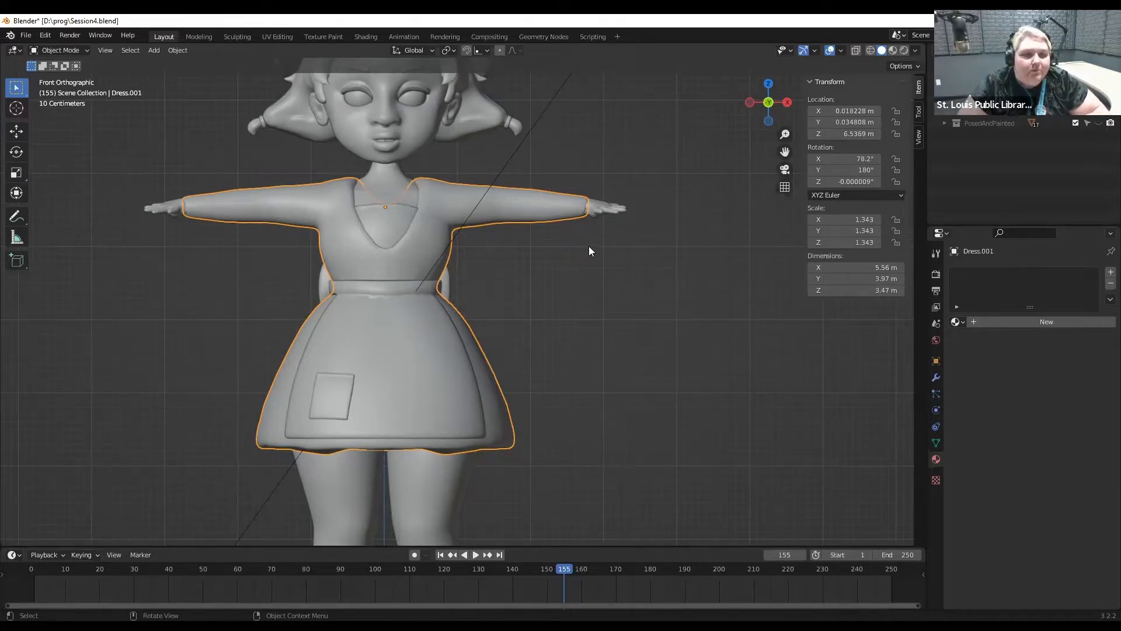
click(240, 38)
mouse_move(408, 263)
middle_down()
mouse_move(422, 252)
mouse_move(313, 253)
middle_up()
mouse_move(913, 151)
mouse_down()
mouse_move(875, 419)
mouse_move(873, 560)
mouse_up()
click(17, 108)
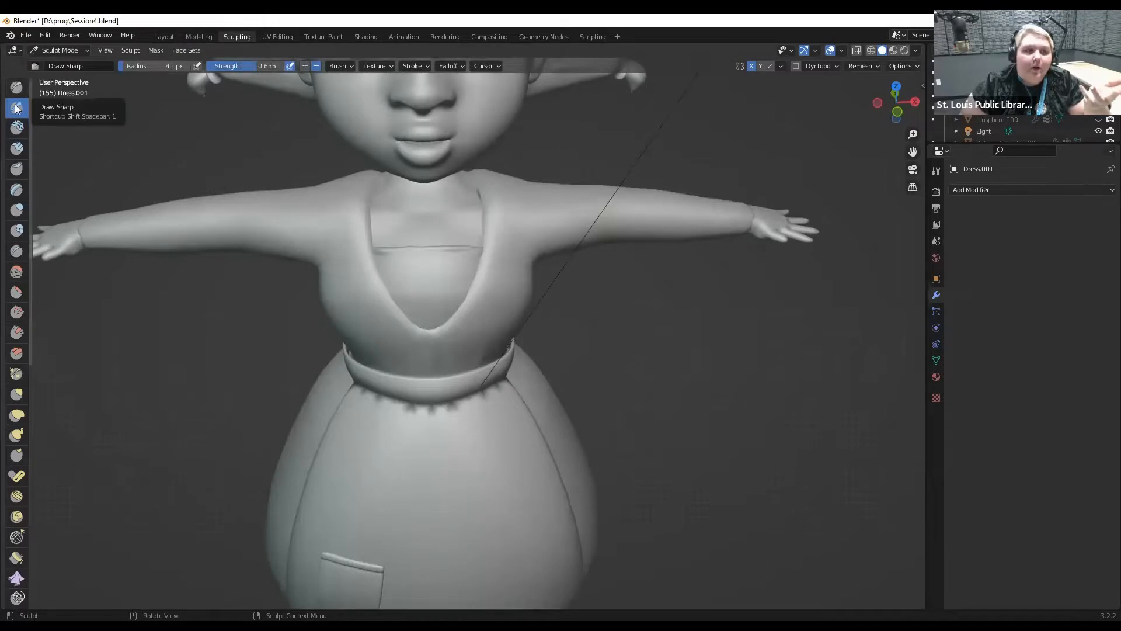
Add a new texture to the Draw Sharp brush.
click(337, 61)
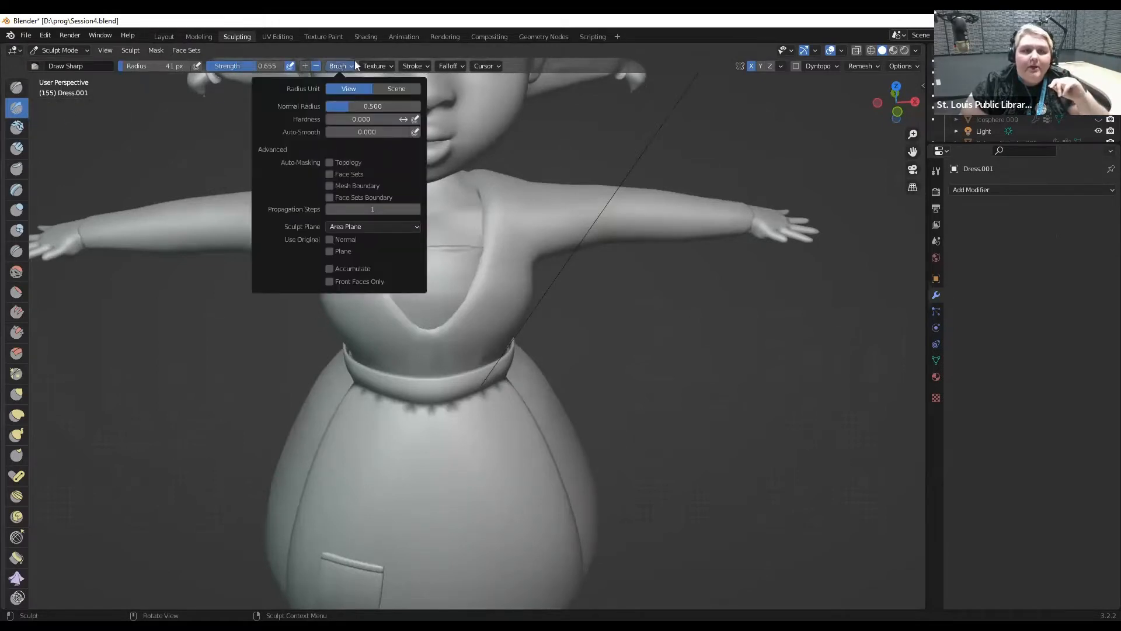
mouse_move(390, 65)
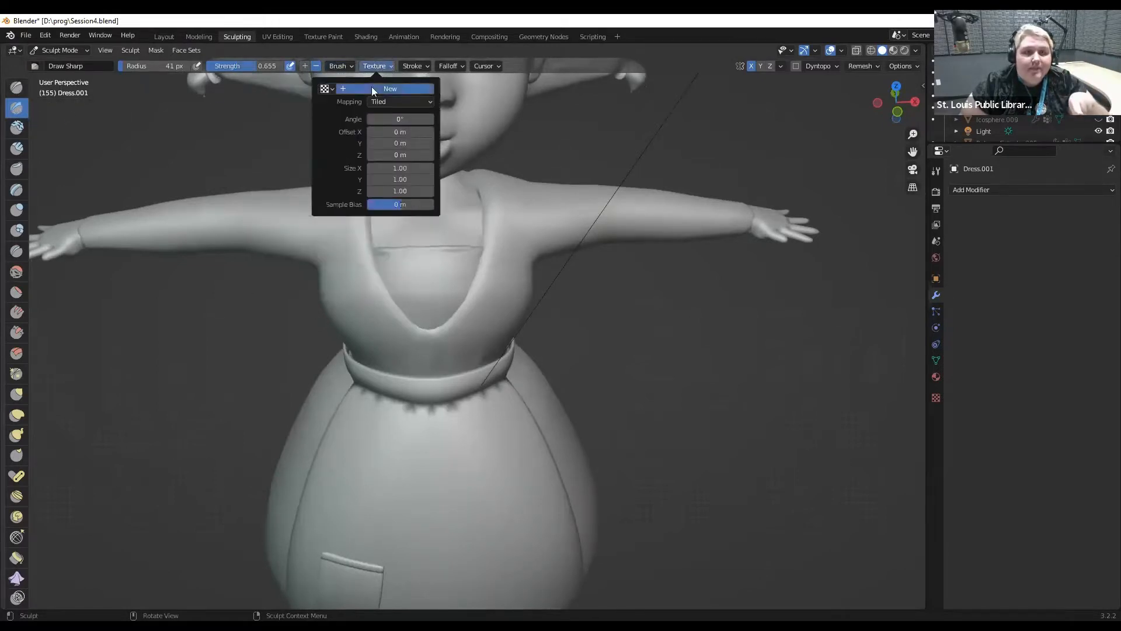
click(371, 87)
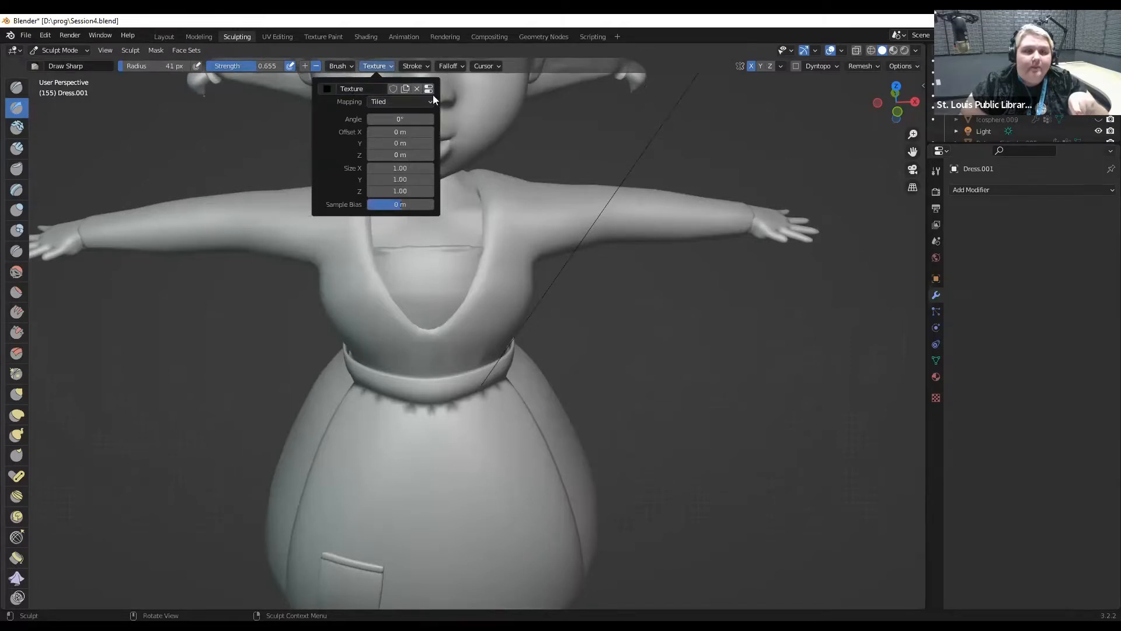
click(326, 89)
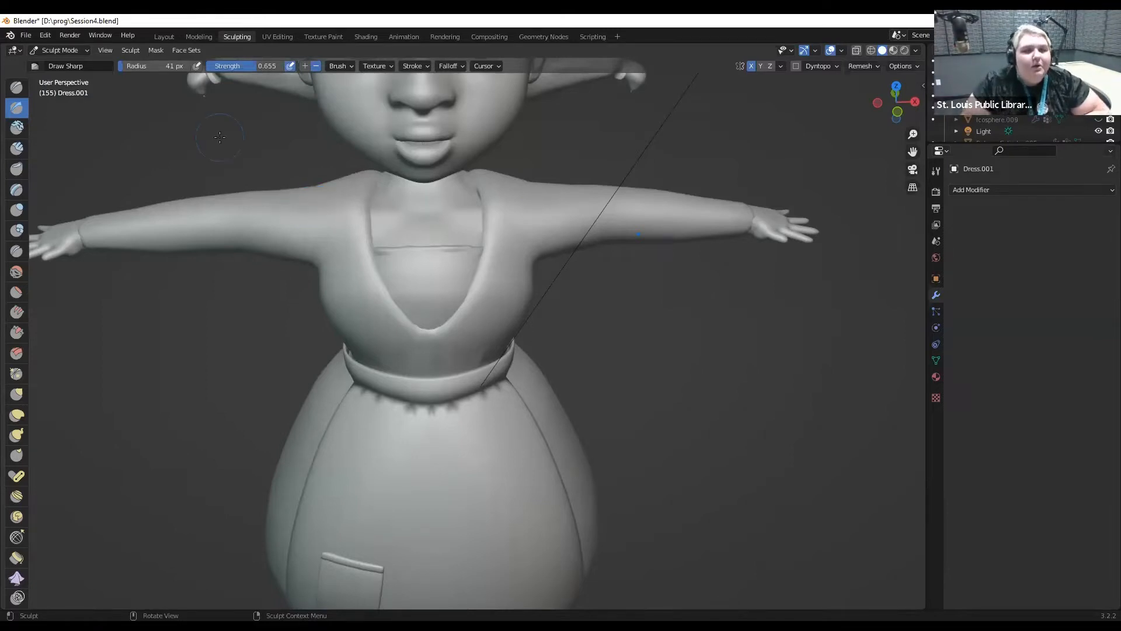
Return to the Layout workspace and switch the viewport shading to Material Preview with the whole character in view.
click(168, 37)
drag(781, 149, 799, 174)
scroll(576, 212, down, 4)
scroll(604, 210, up, 2)
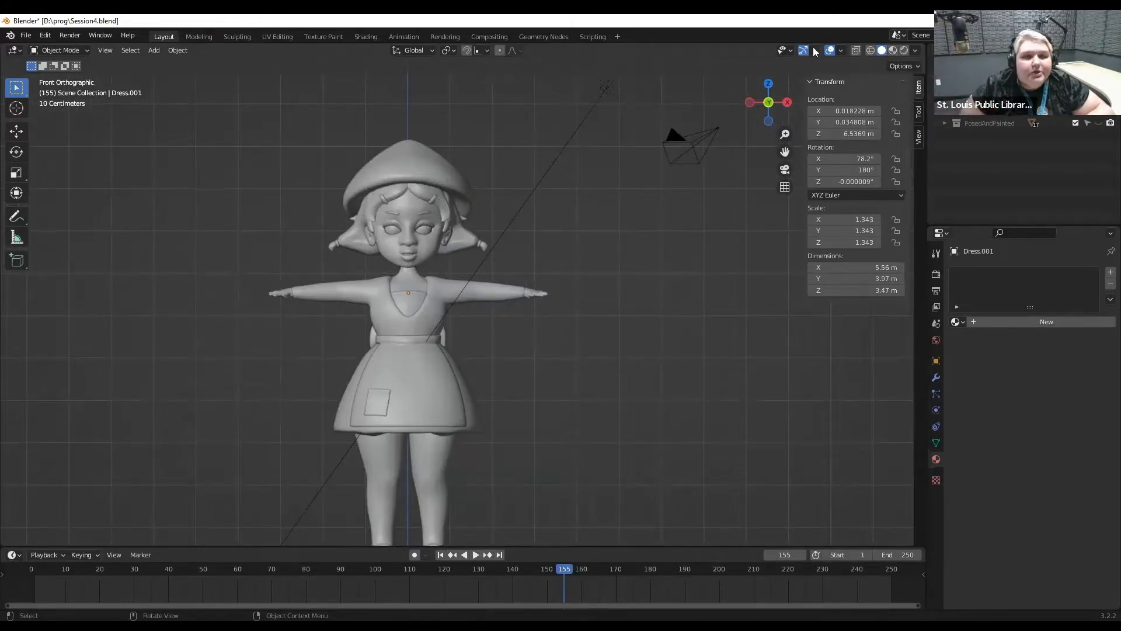
drag(785, 153, 785, 104)
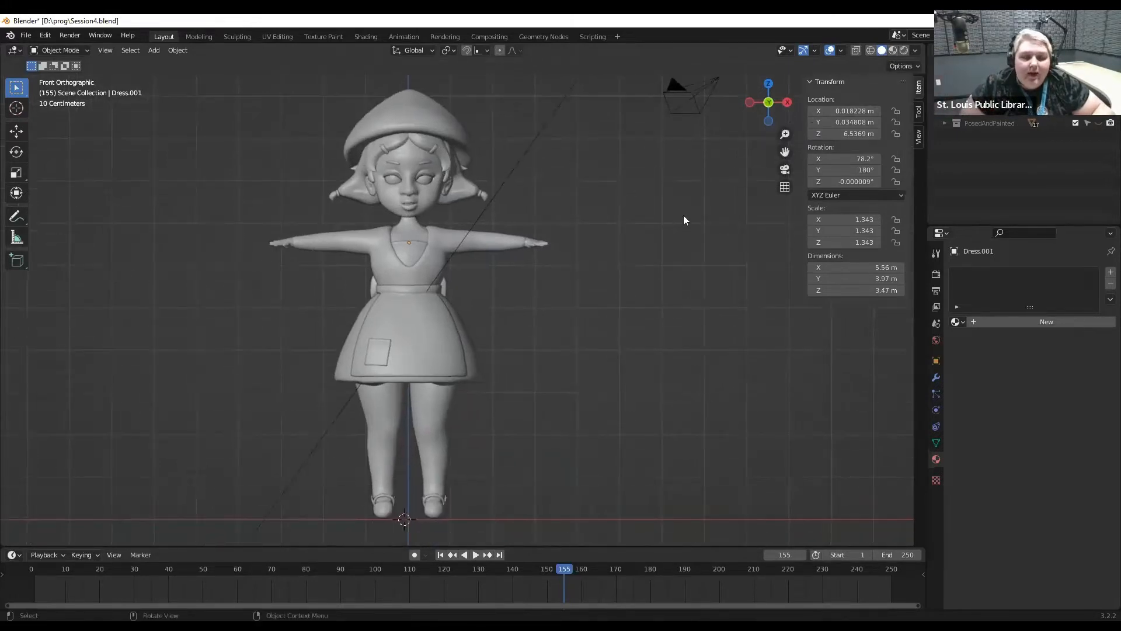
click(895, 50)
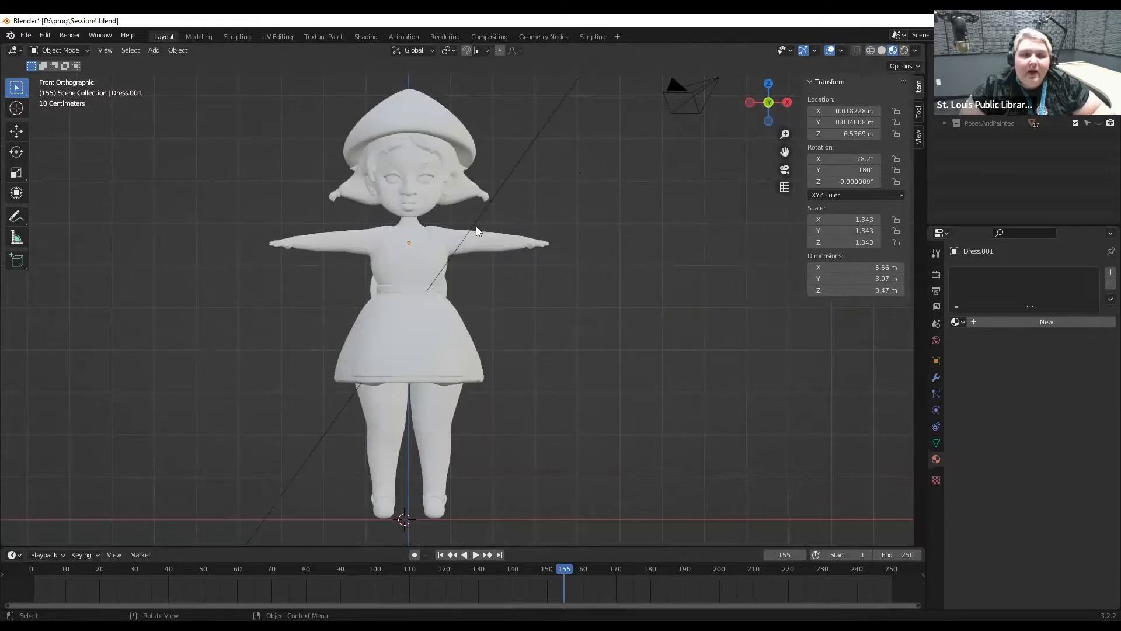
Select the dress and add a new material to it.
click(416, 138)
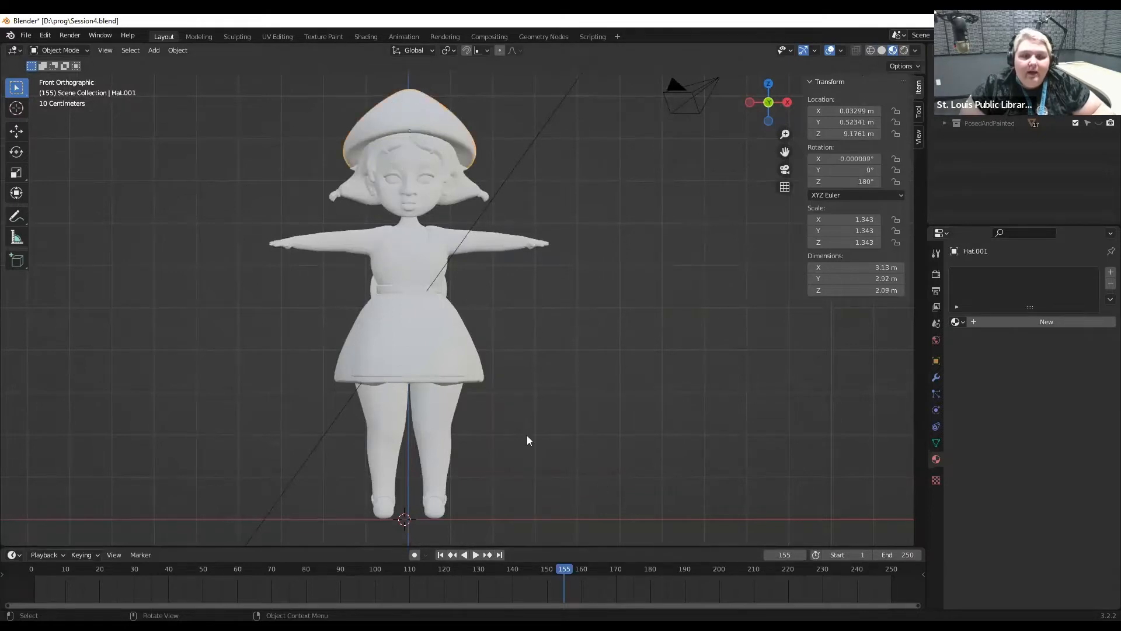
shift+click(472, 376)
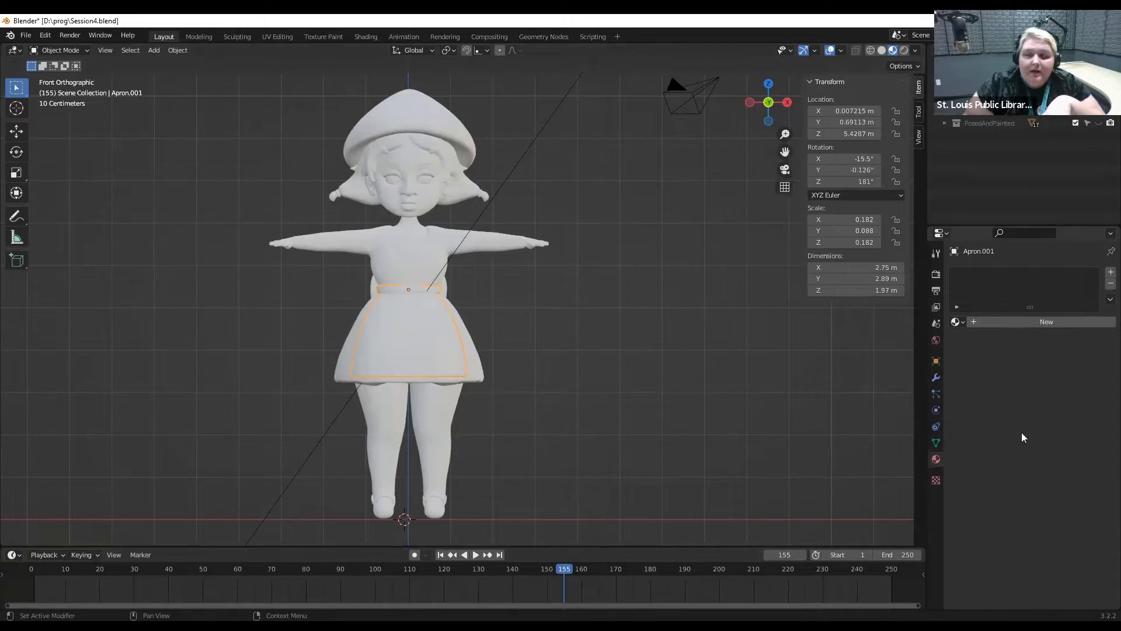
click(468, 320)
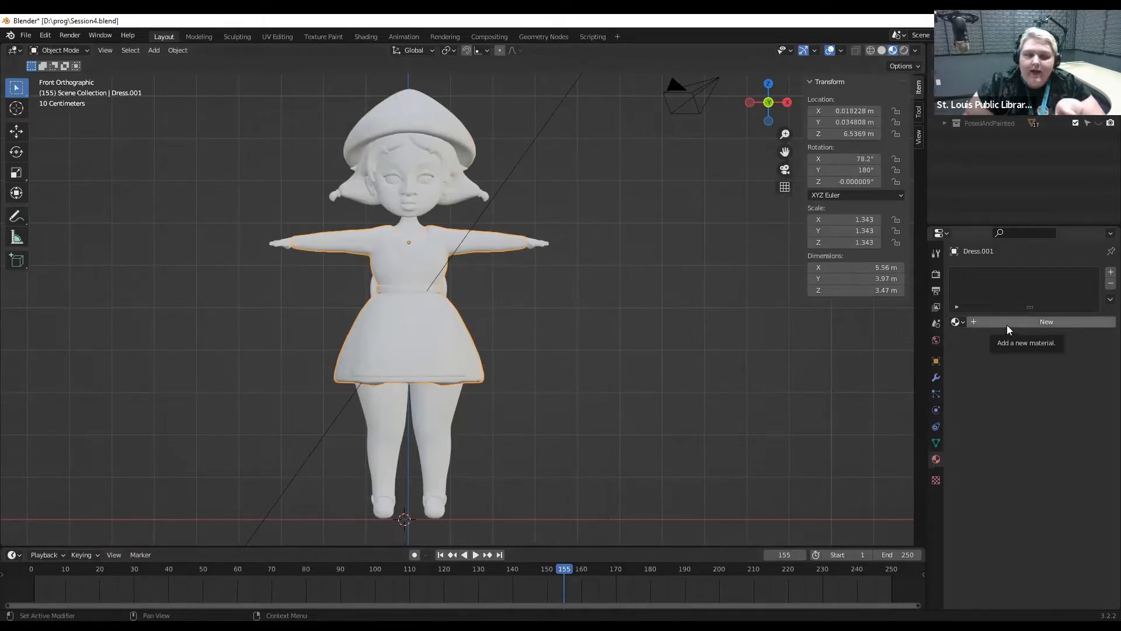
scroll(480, 227, up, 1)
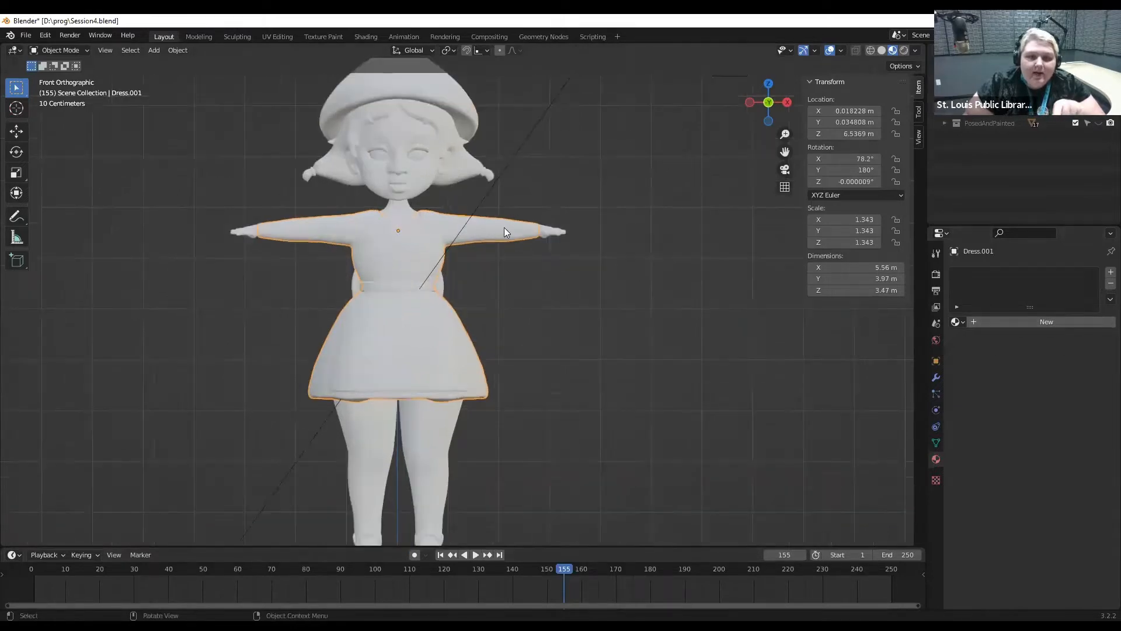
click(1031, 322)
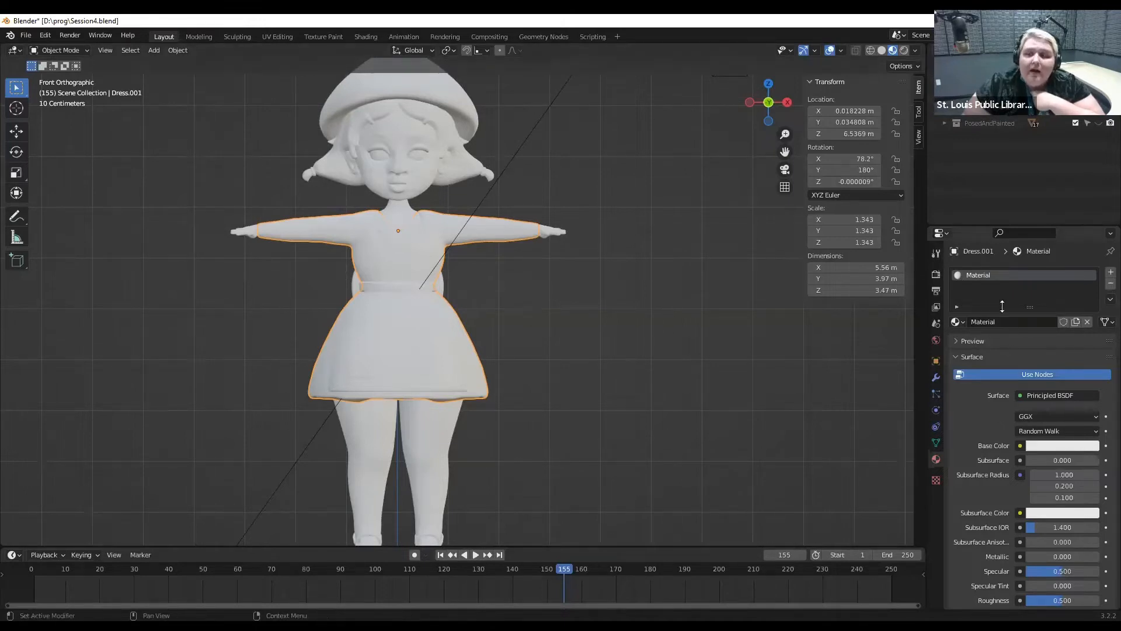
double_click(976, 275)
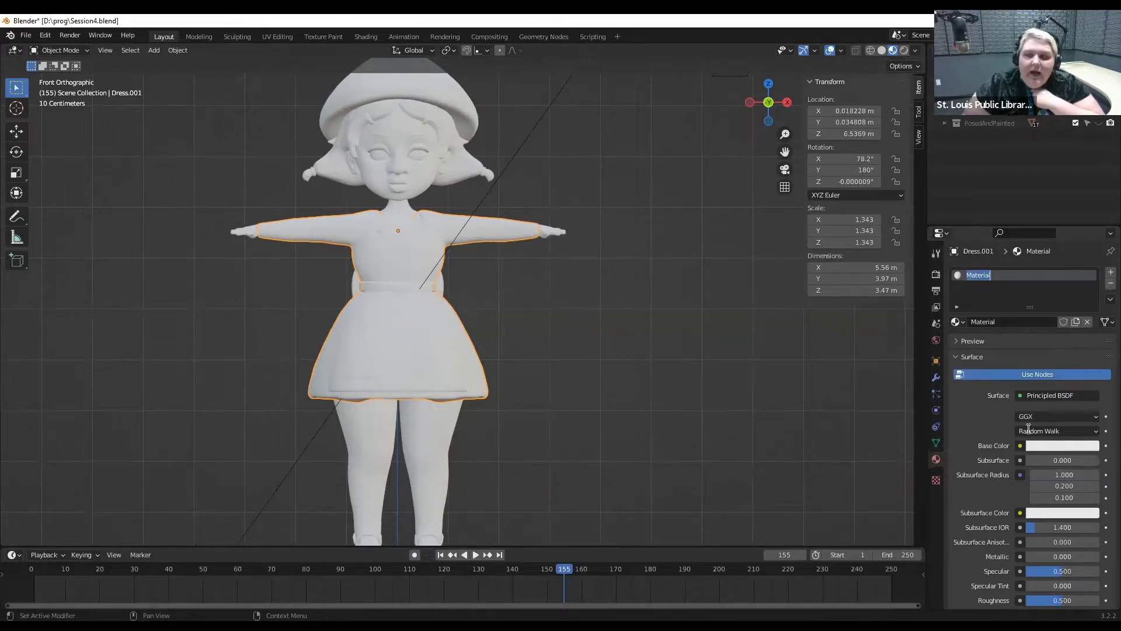
click(994, 279)
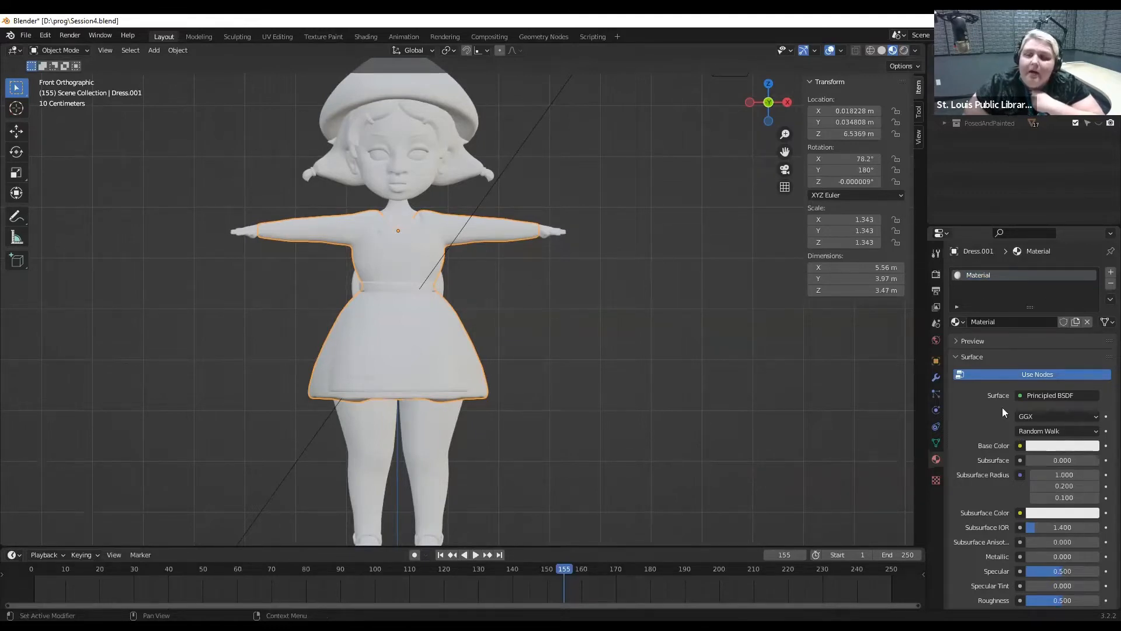
Set the base color of the dress material to orange.
scroll(1002, 407, down, 2)
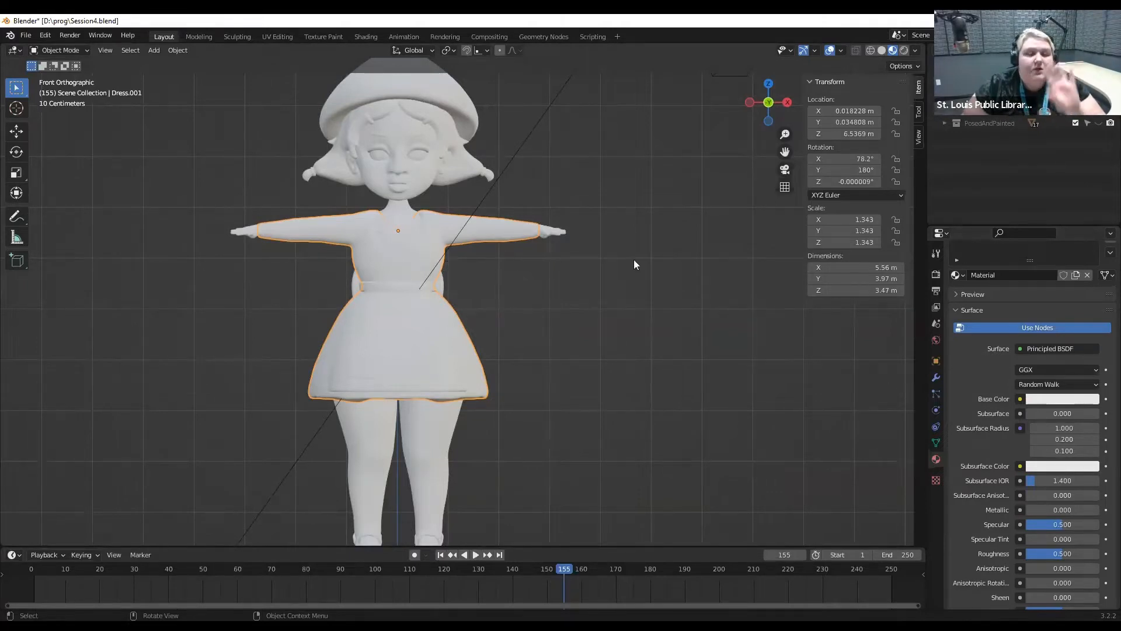
click(1032, 399)
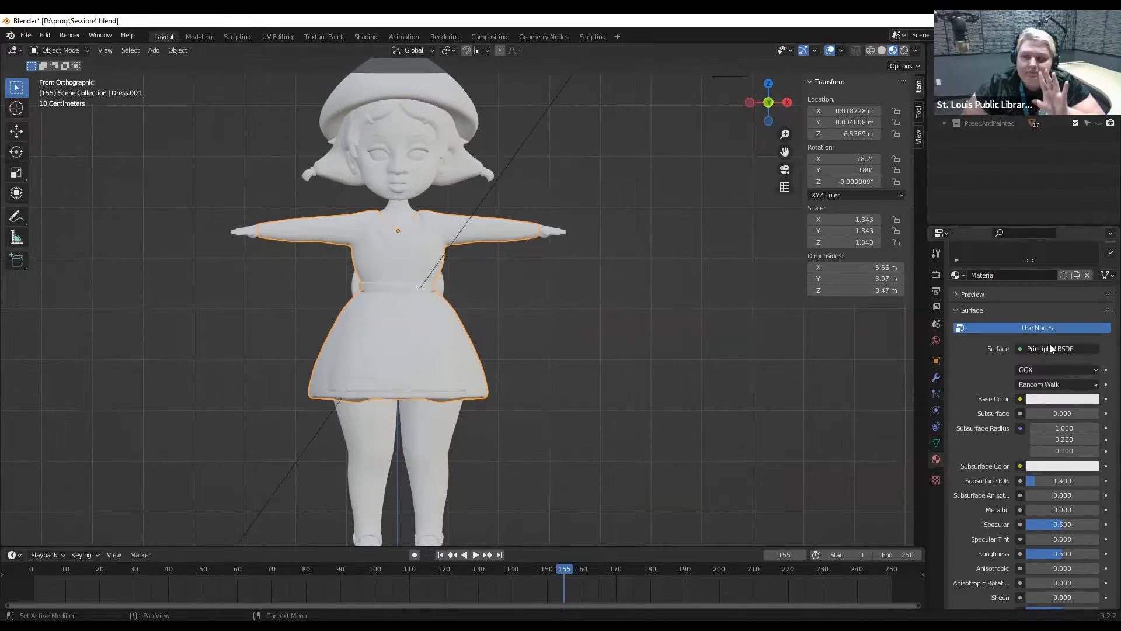
click(1053, 399)
mouse_move(1038, 305)
mouse_down()
mouse_move(1030, 299)
mouse_move(1066, 292)
mouse_move(1022, 299)
mouse_move(1032, 305)
mouse_up()
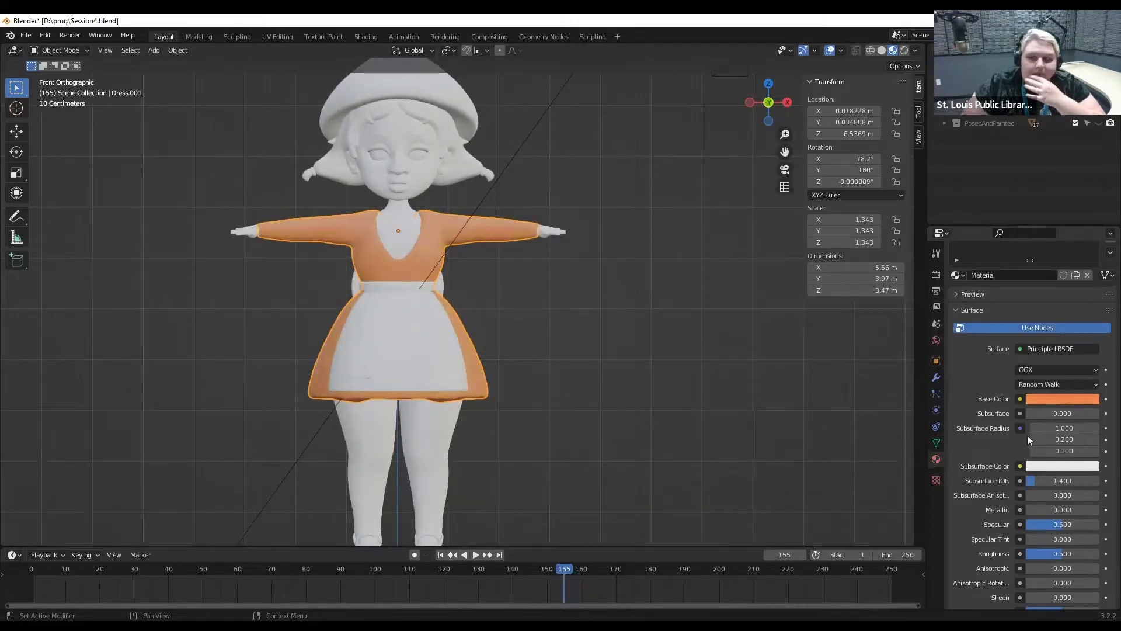
Examine the dress material's surface properties and the list of available surface shaders.
scroll(1026, 444, down, 3)
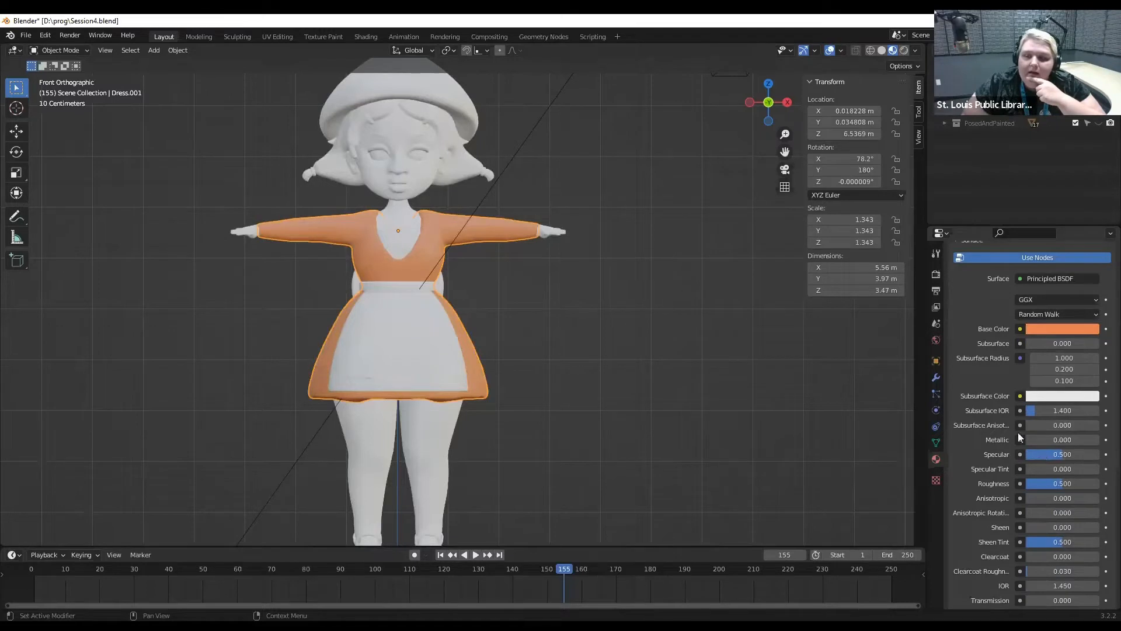
scroll(1027, 443, down, 3)
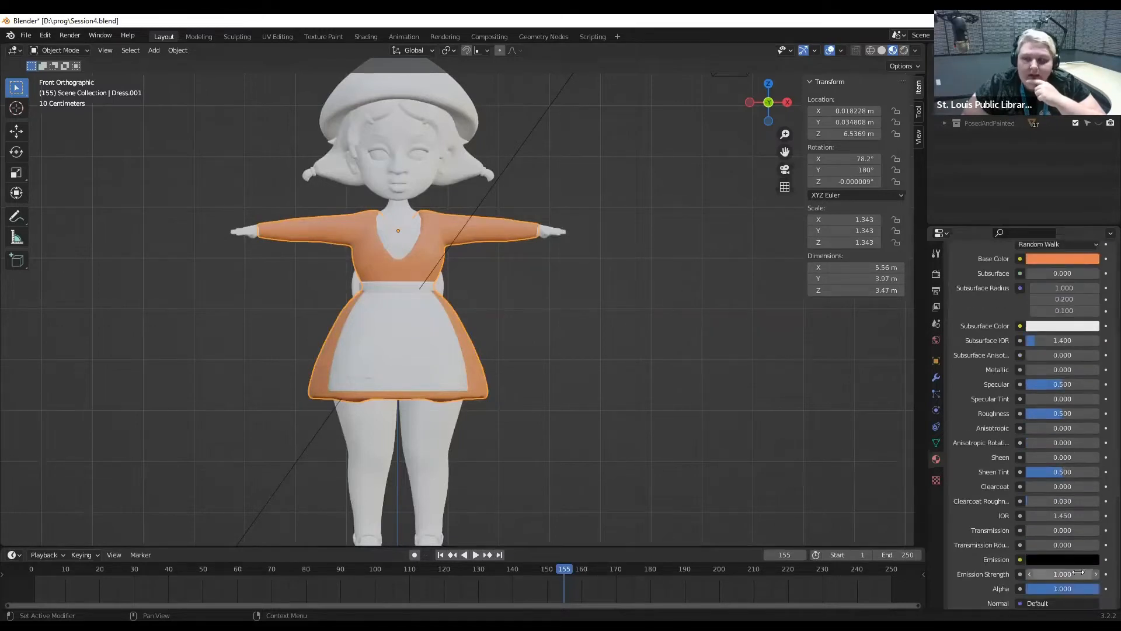
scroll(1058, 475, up, 8)
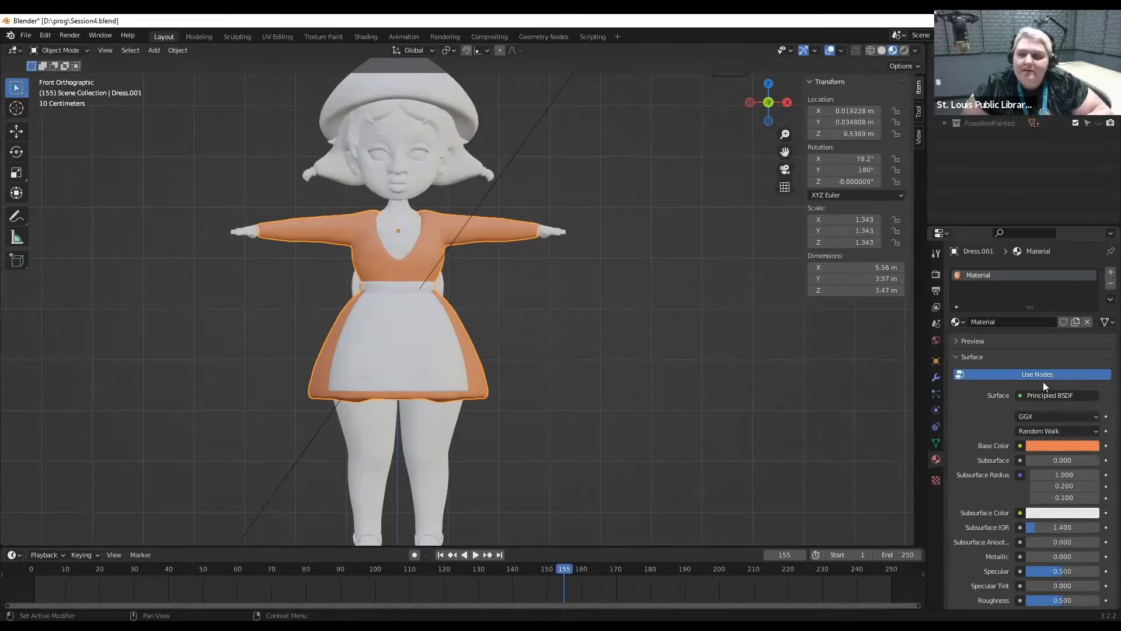
click(1025, 396)
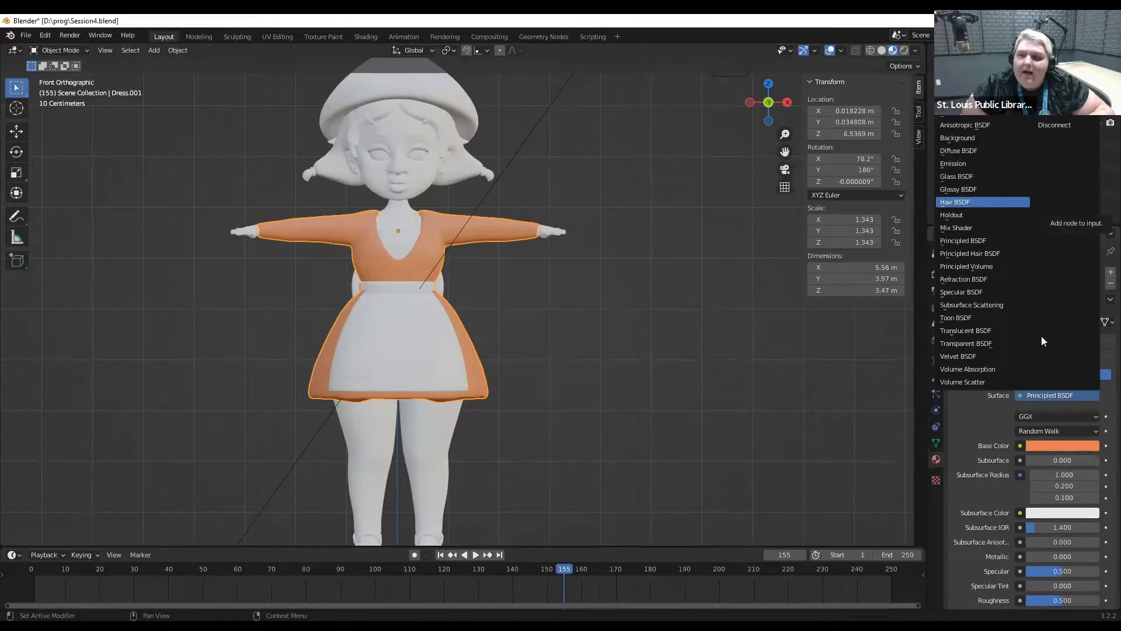
click(1025, 395)
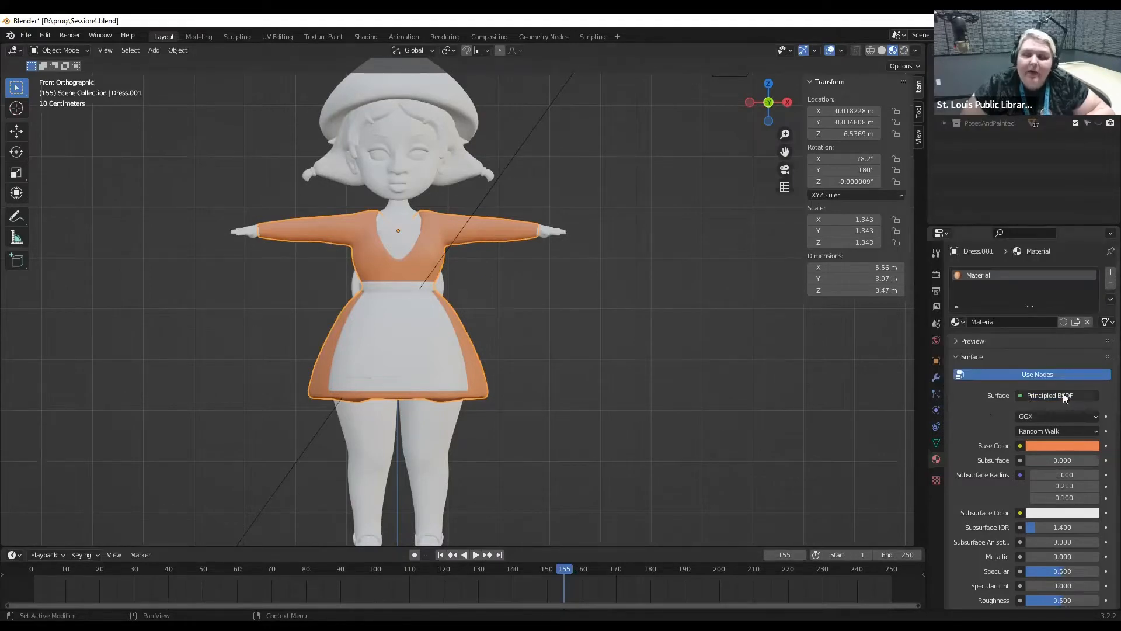
scroll(1063, 394, down, 2)
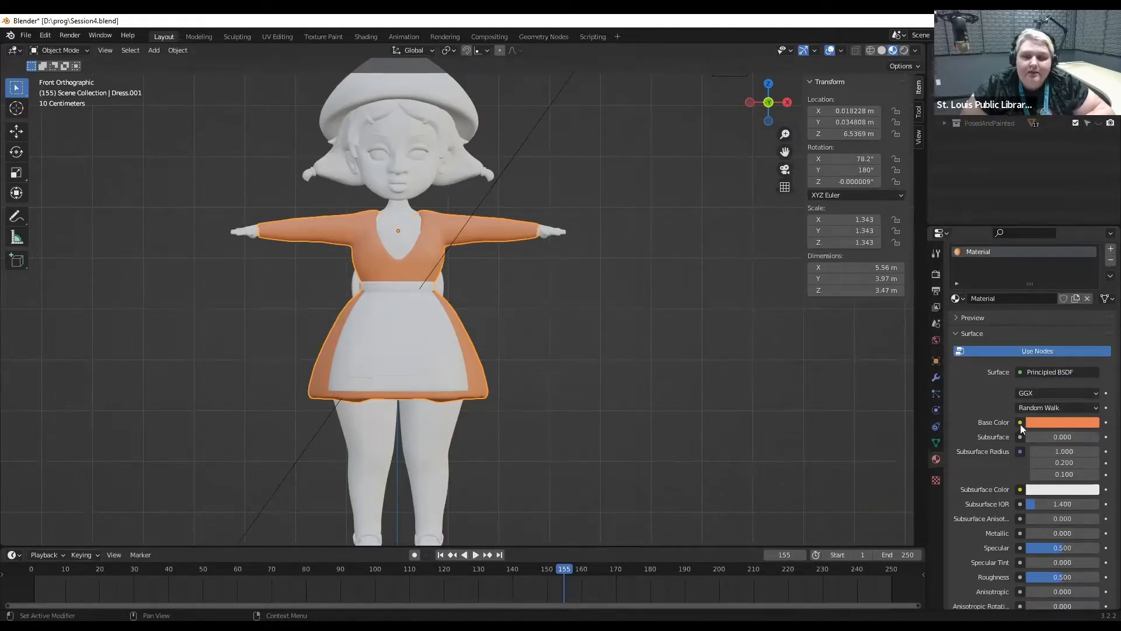
scroll(1021, 425, down, 3)
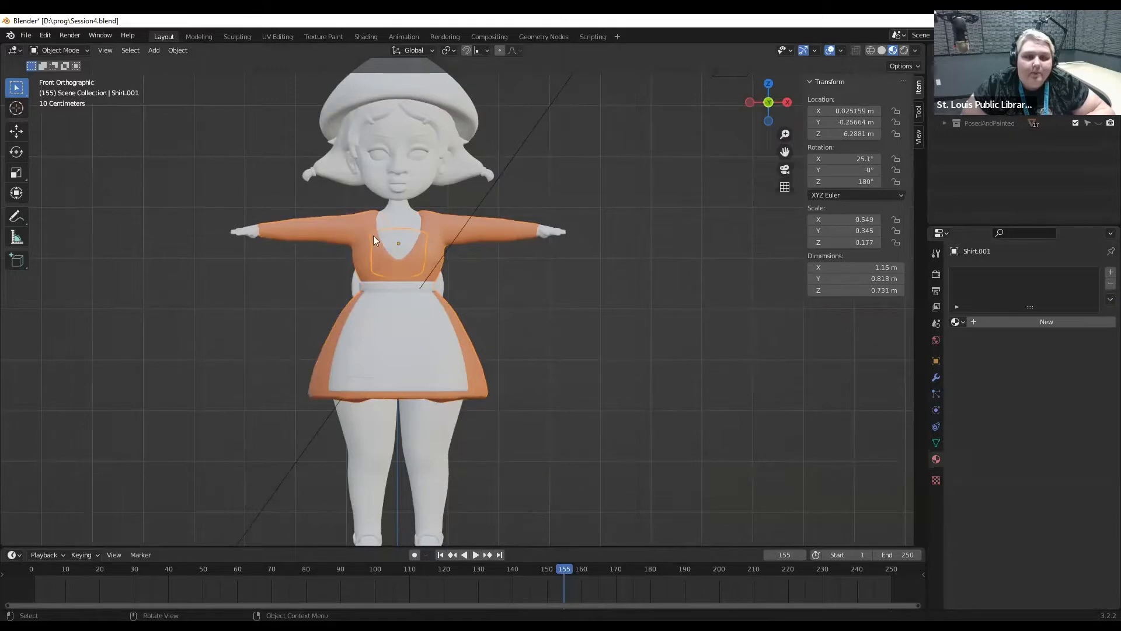
Add a new material to the shirt and connect an Image Texture to its base color.
click(997, 321)
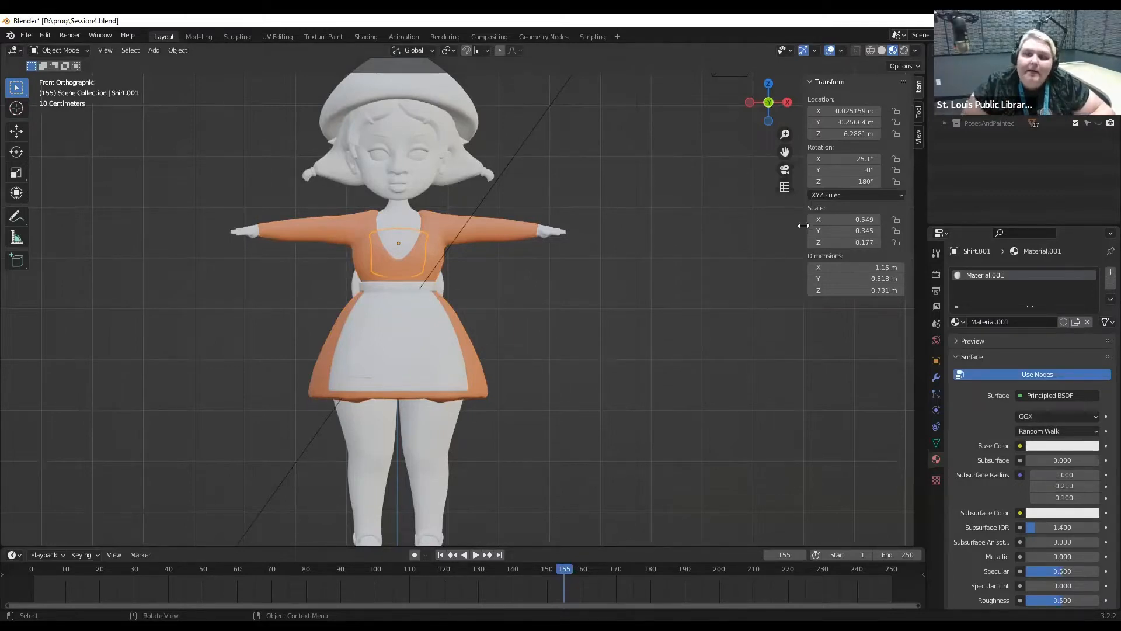
click(1020, 446)
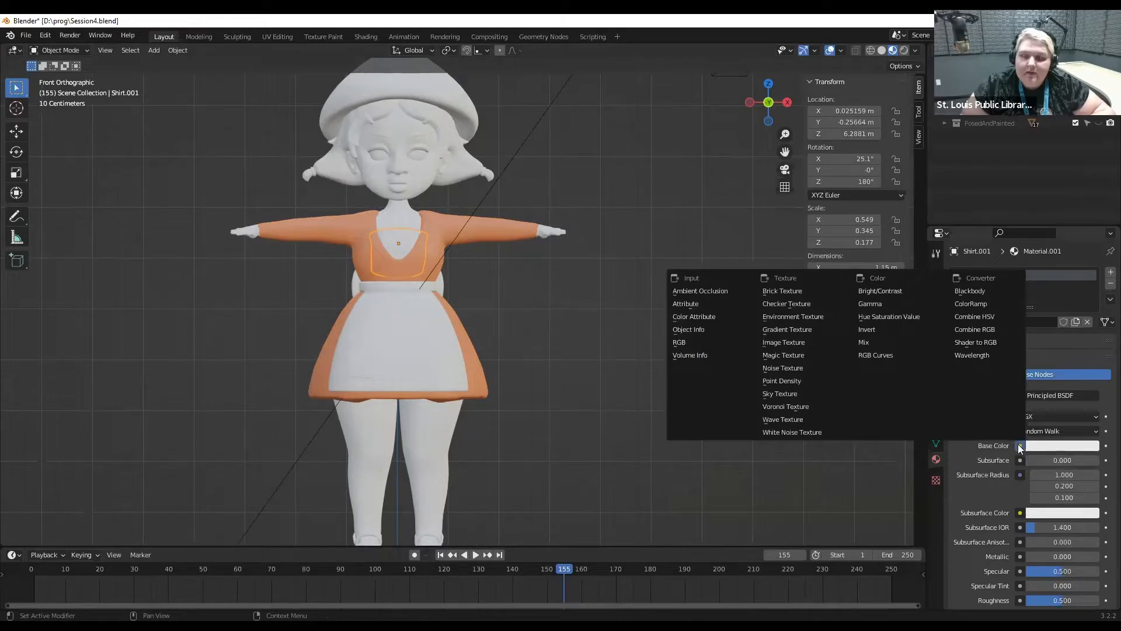
key(Escape)
click(1019, 446)
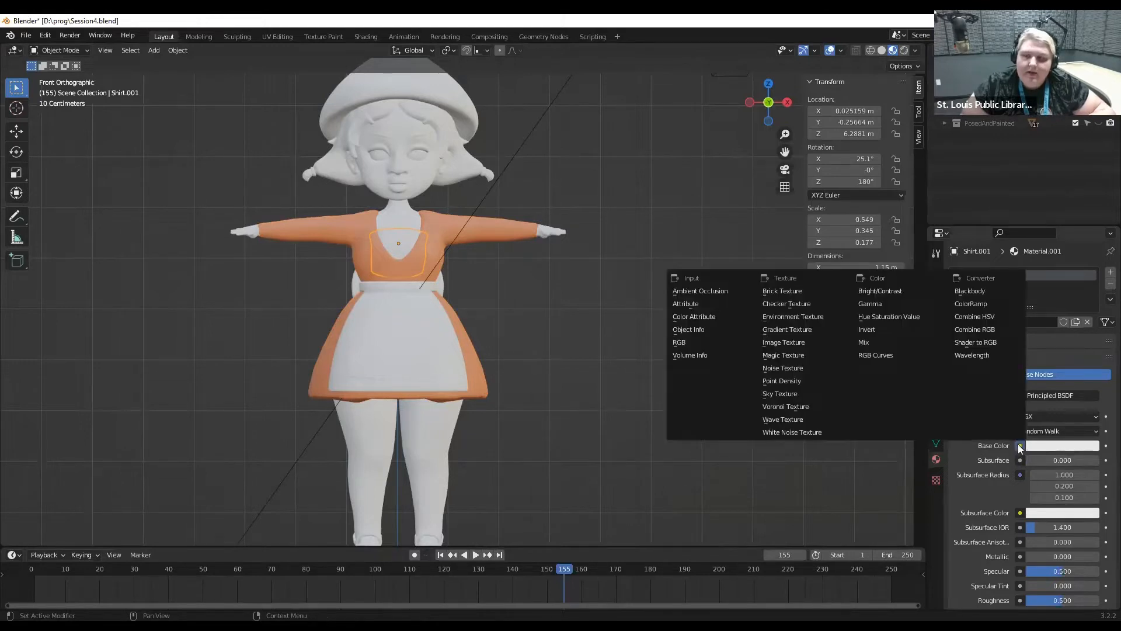
click(803, 344)
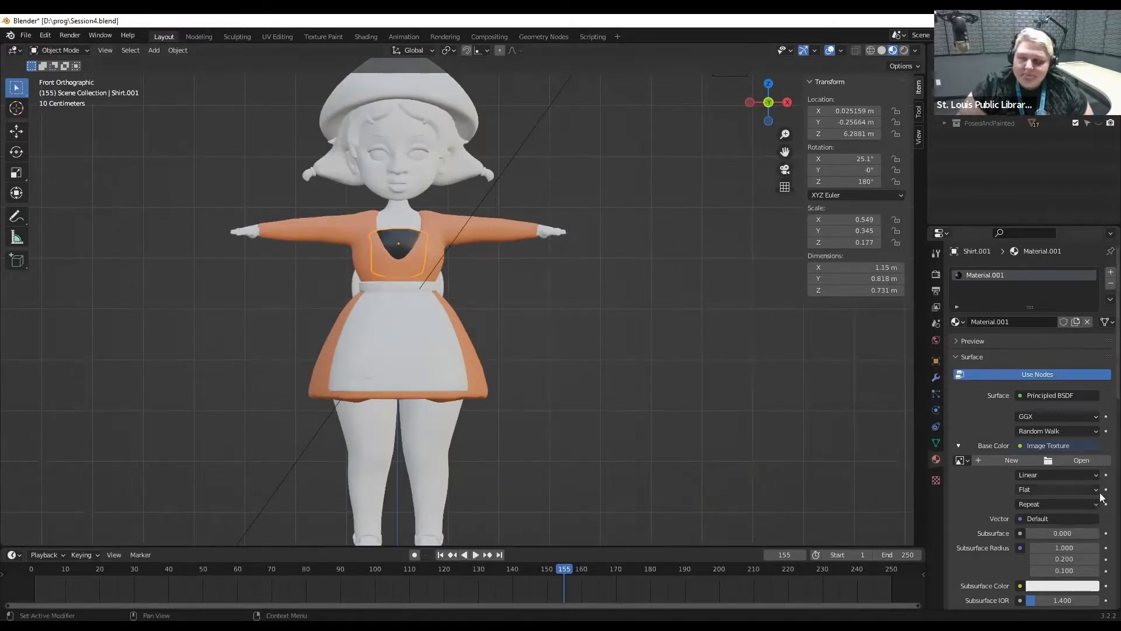
Load the trendy-striped-wallpaper image from D:\prog into the shirt's image texture and check it on the model.
click(1076, 463)
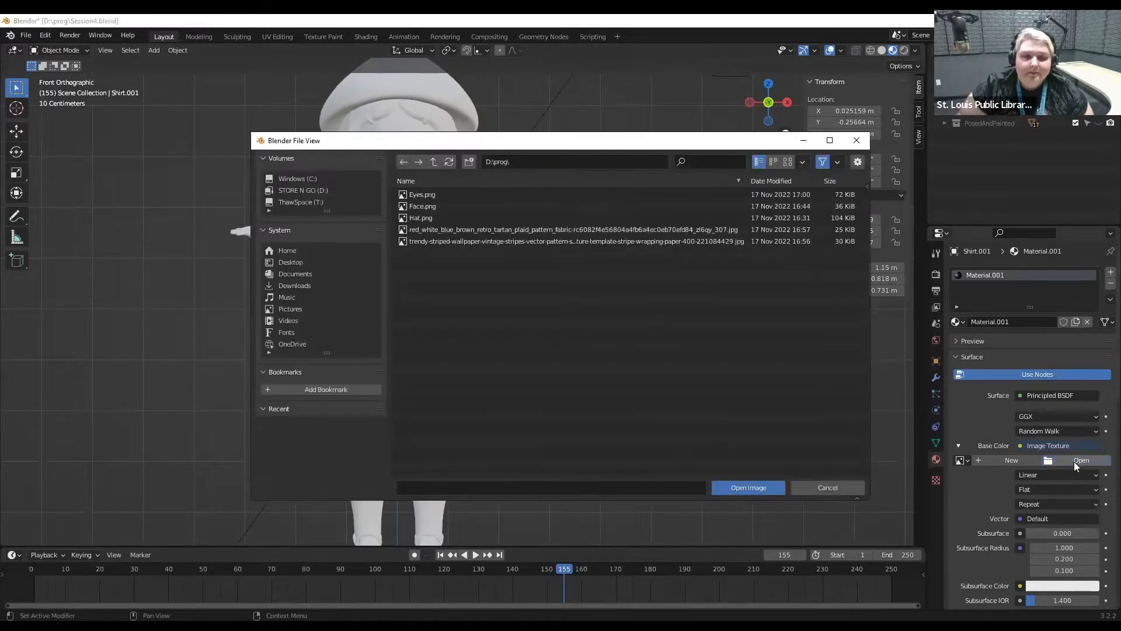
double_click(470, 244)
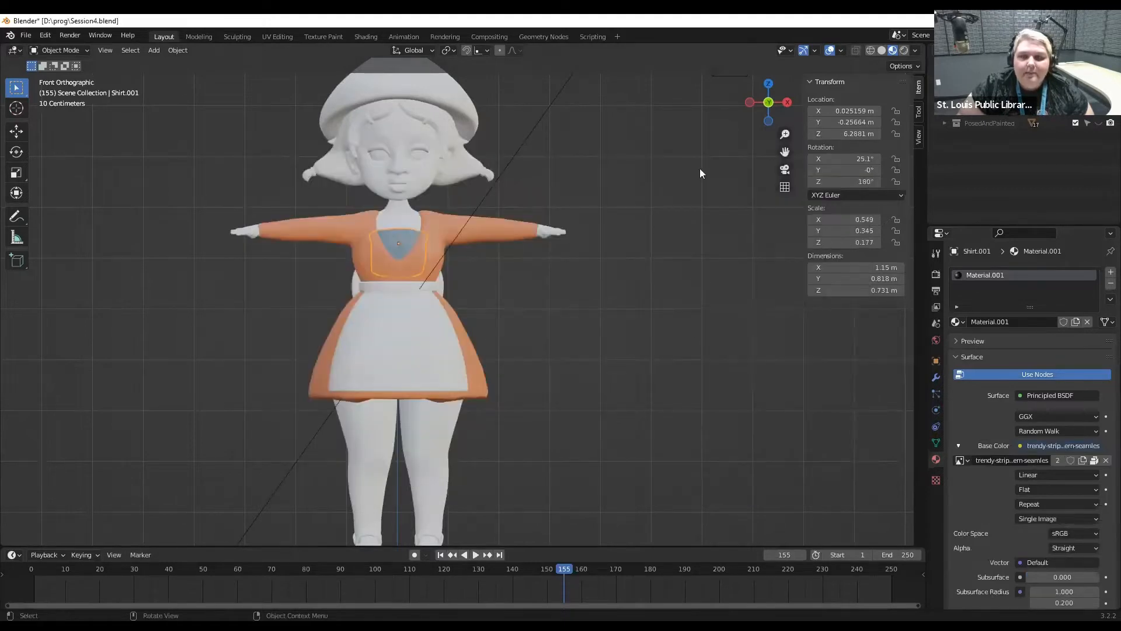
scroll(688, 175, up, 2)
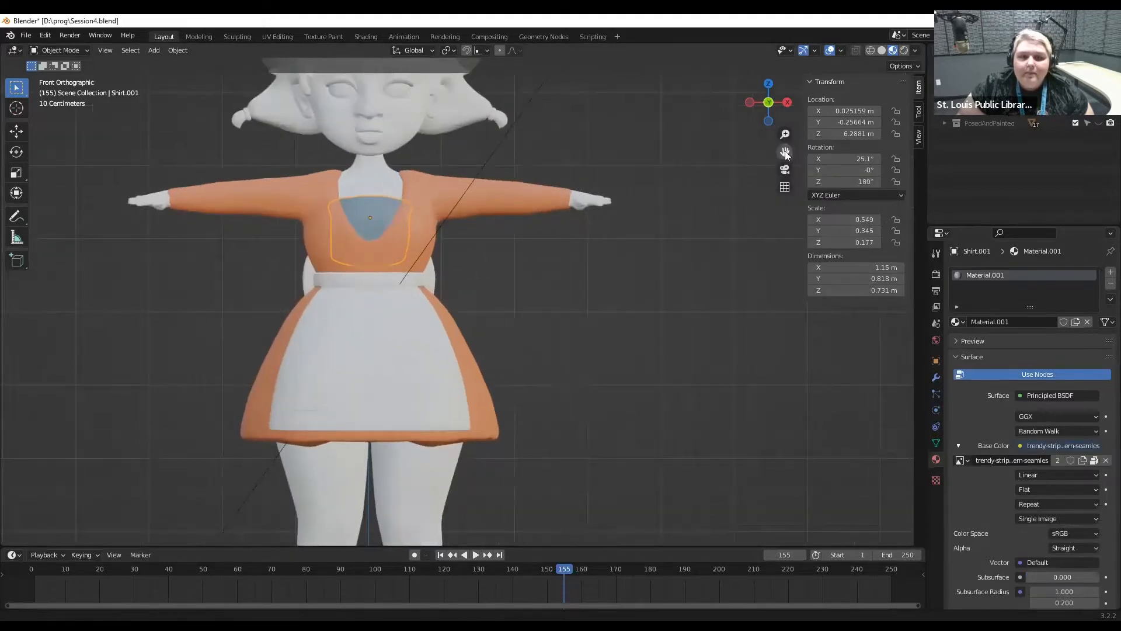
scroll(411, 141, up, 3)
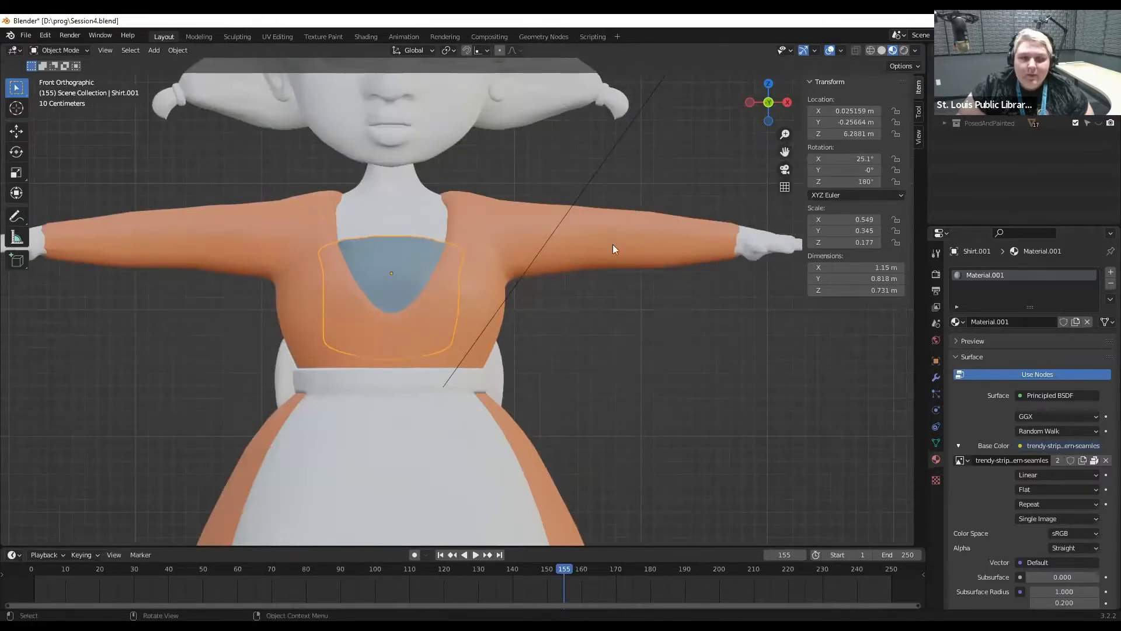
scroll(615, 243, down, 5)
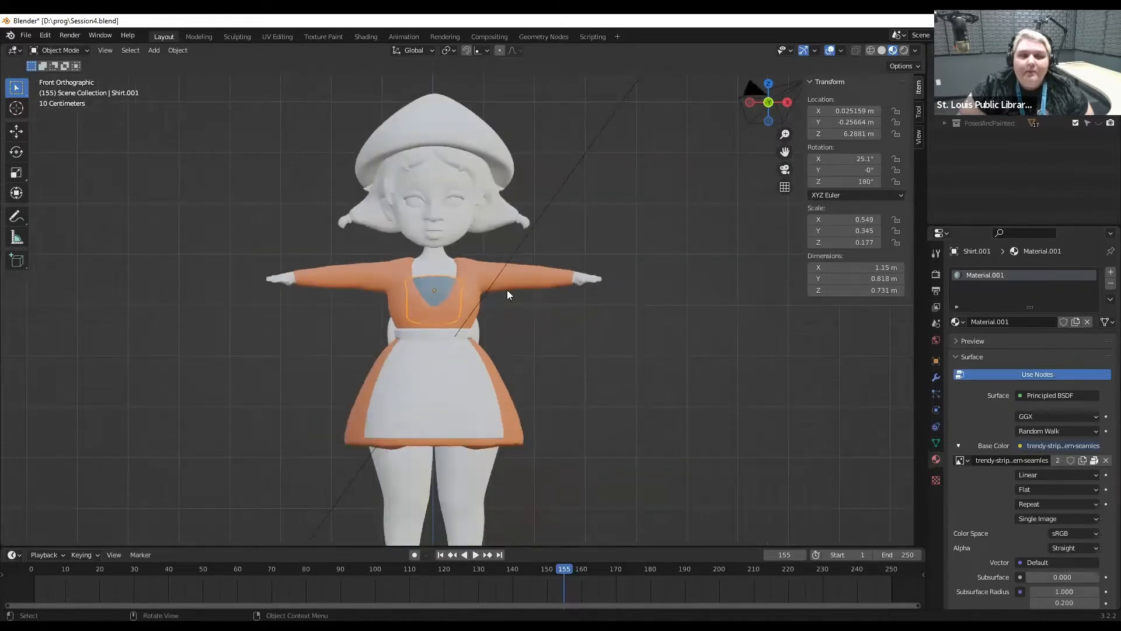
Assign the existing ApronClip material to the apron and to the bow behind the waist.
click(549, 279)
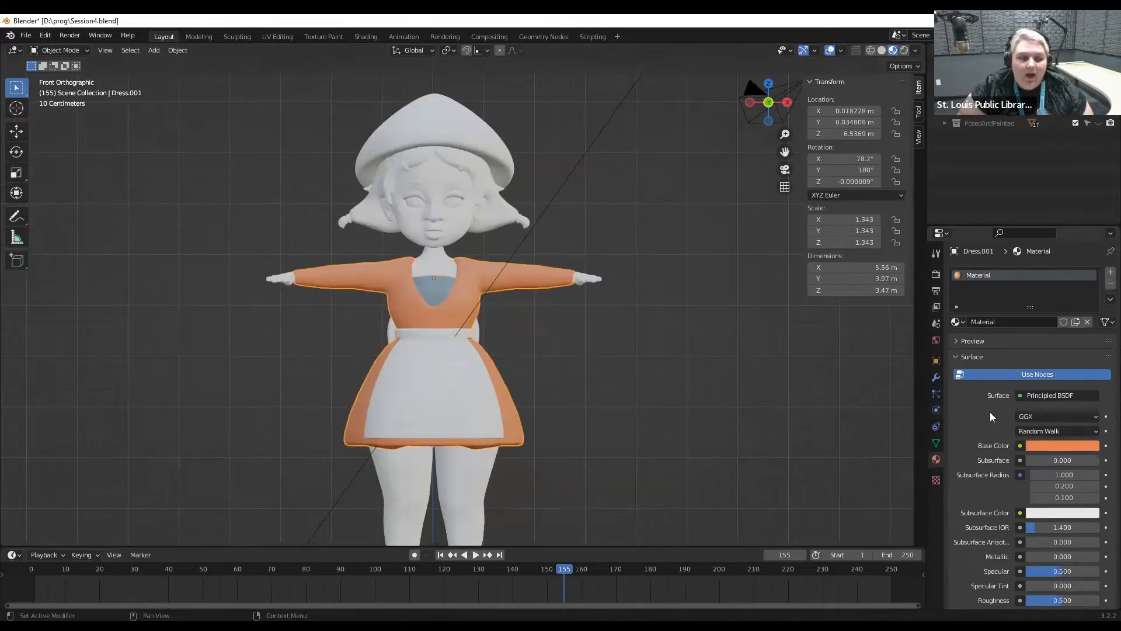
click(482, 335)
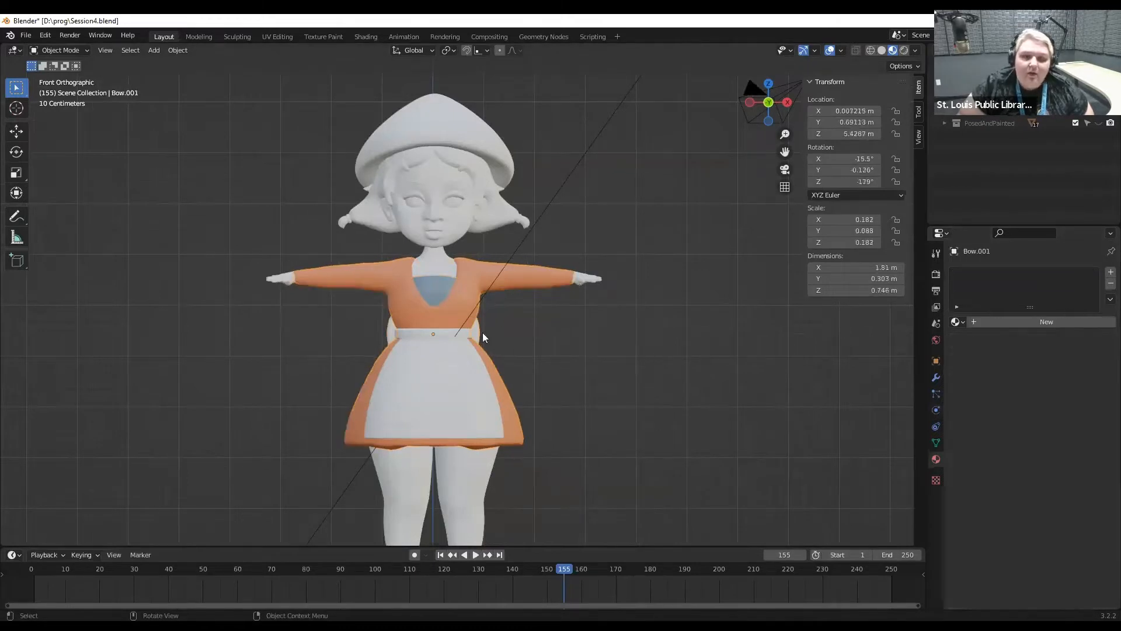
click(955, 322)
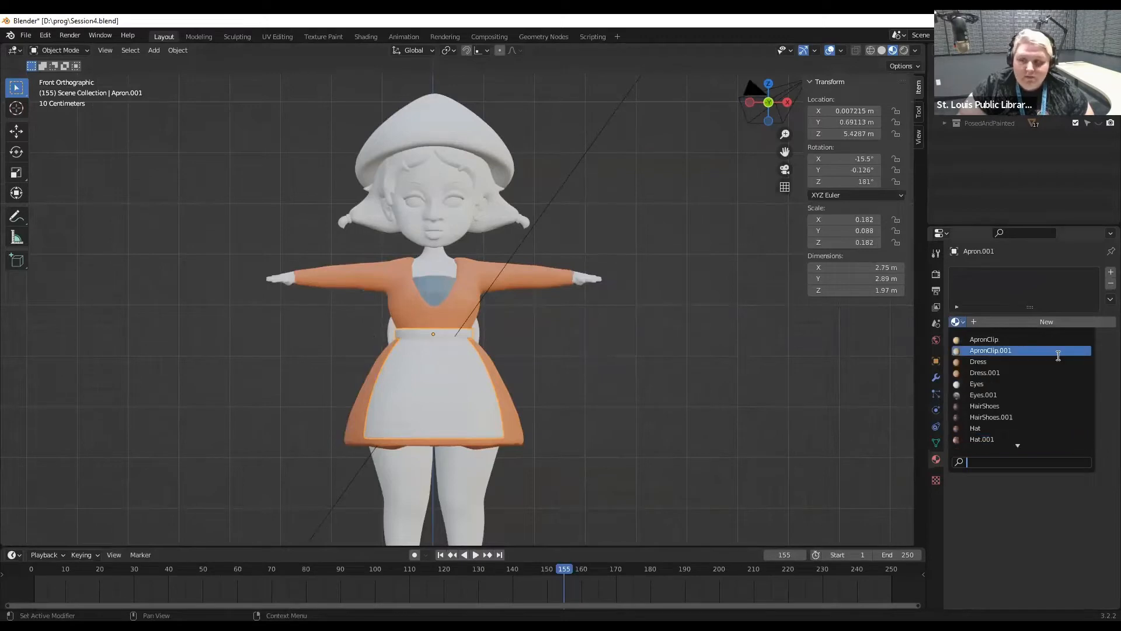
click(1028, 351)
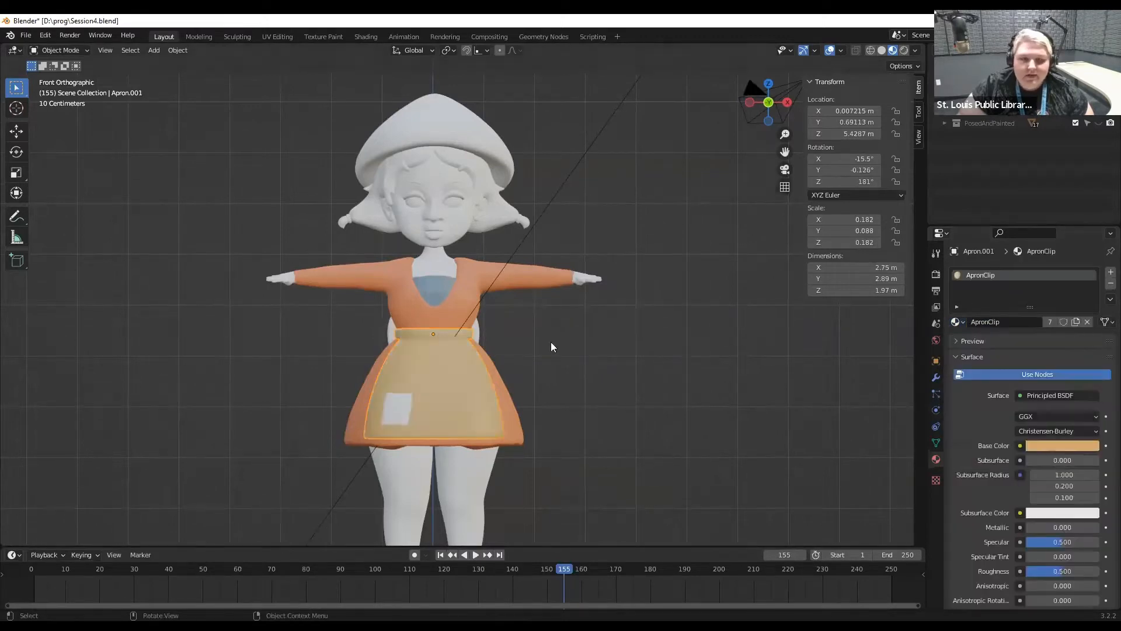
click(479, 335)
click(955, 322)
click(1009, 338)
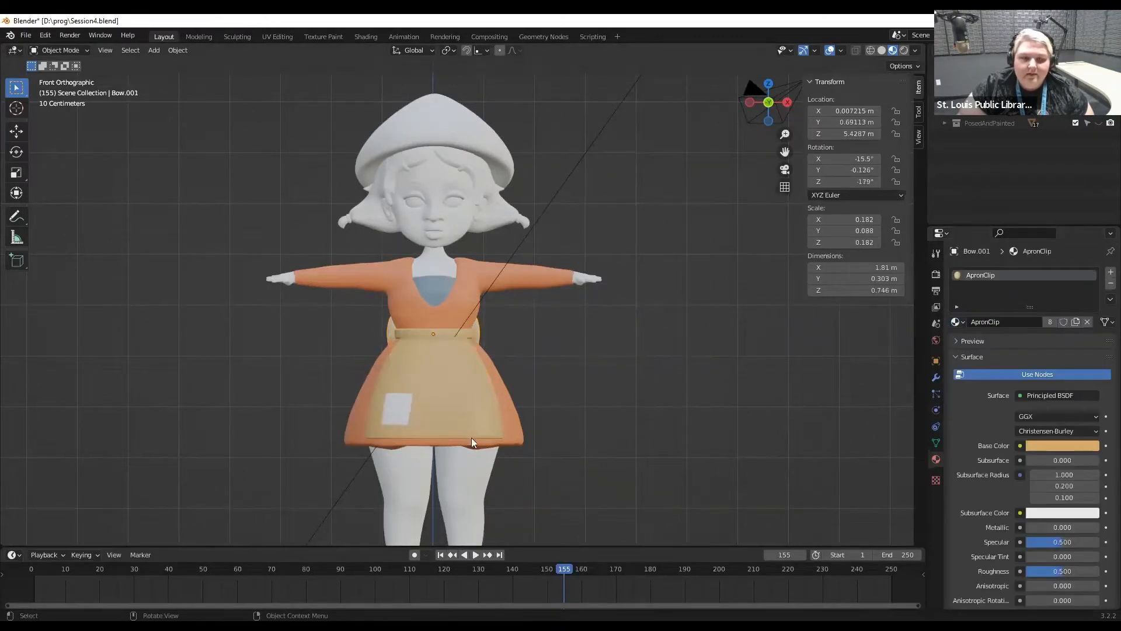
Assign the existing Skin material to the character's legs.
click(505, 452)
click(955, 322)
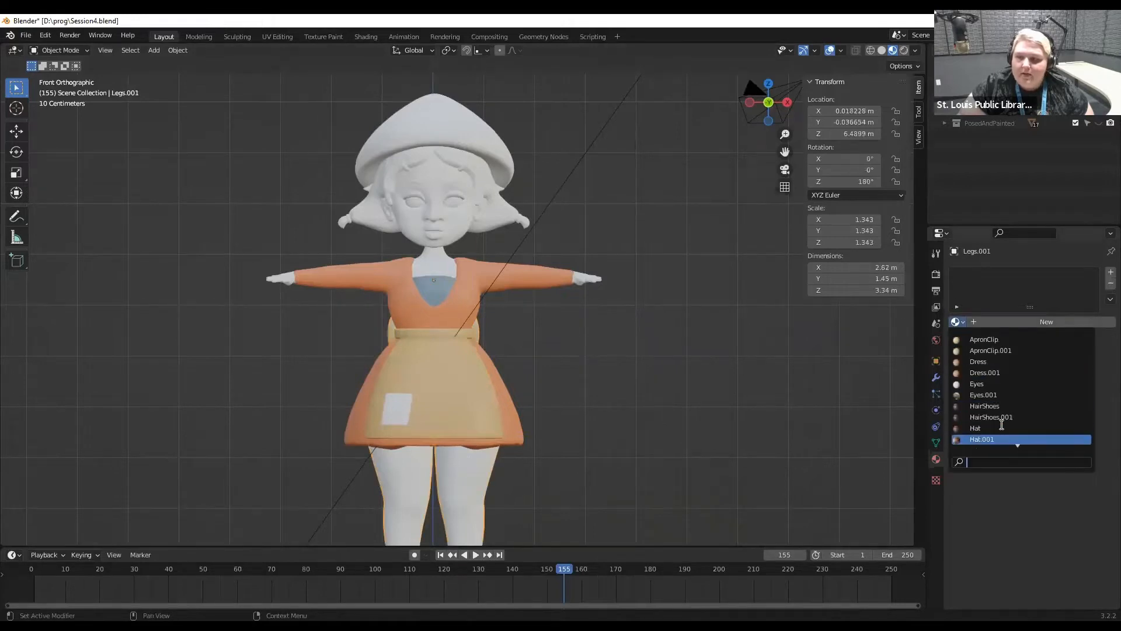
scroll(1003, 430, down, 4)
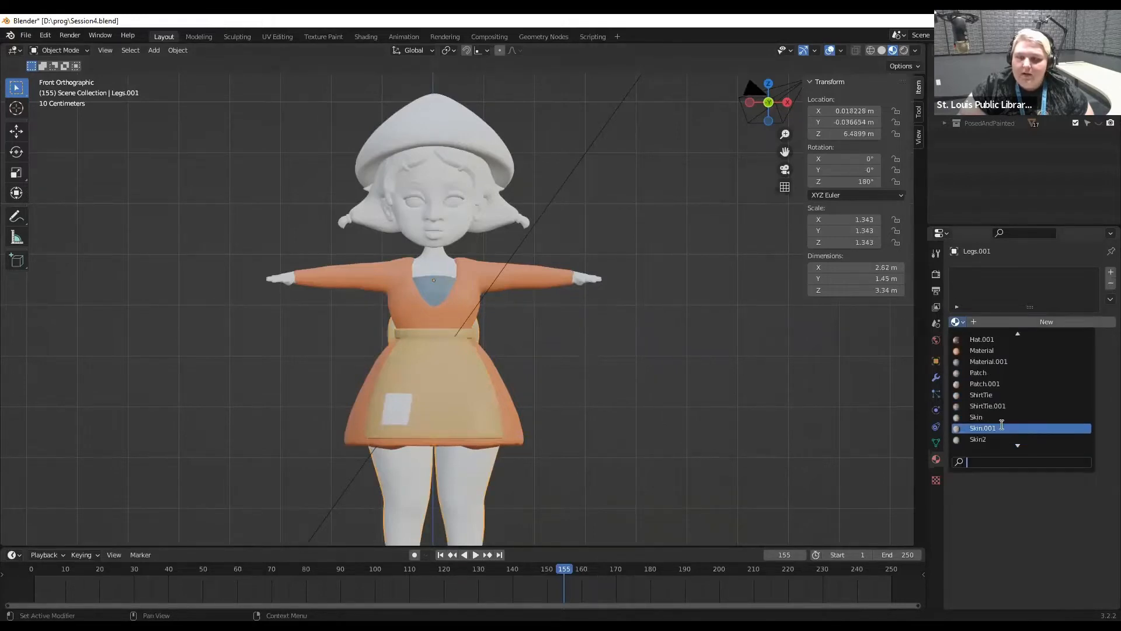
click(1002, 417)
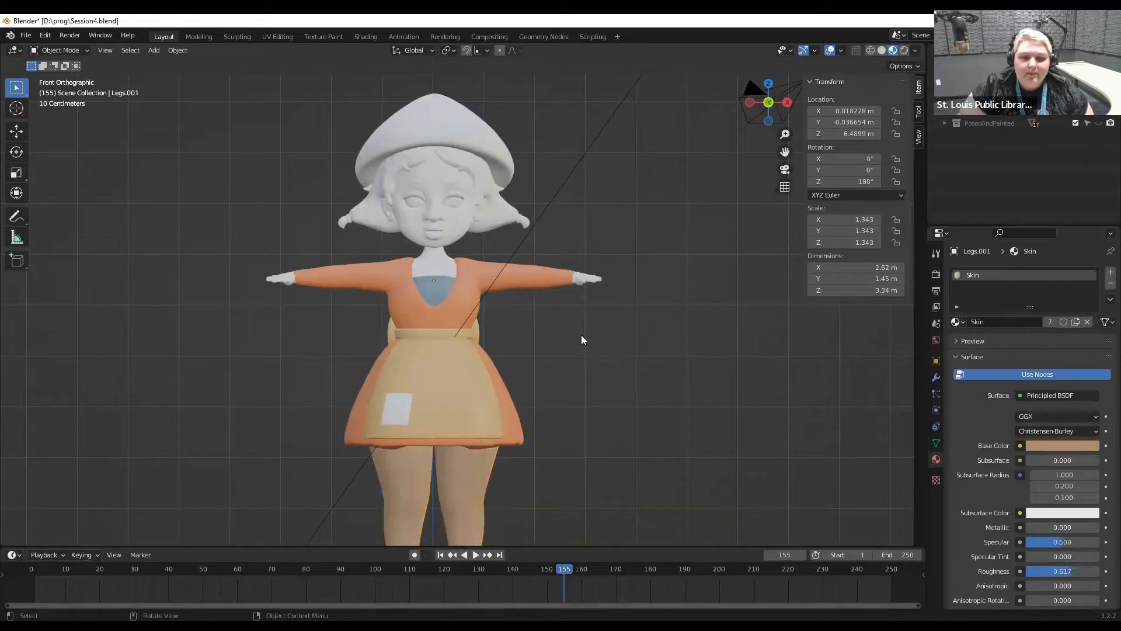
Open the shirt mesh in Edit Mode and select all of its vertices.
scroll(369, 436, down, 3)
scroll(434, 245, up, 5)
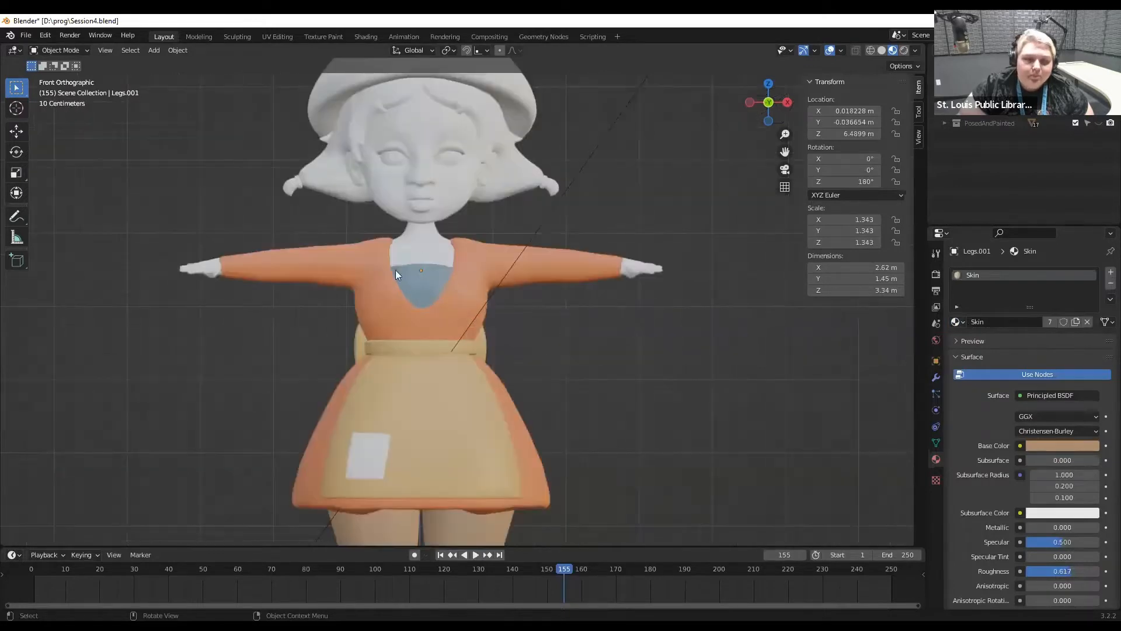
click(431, 306)
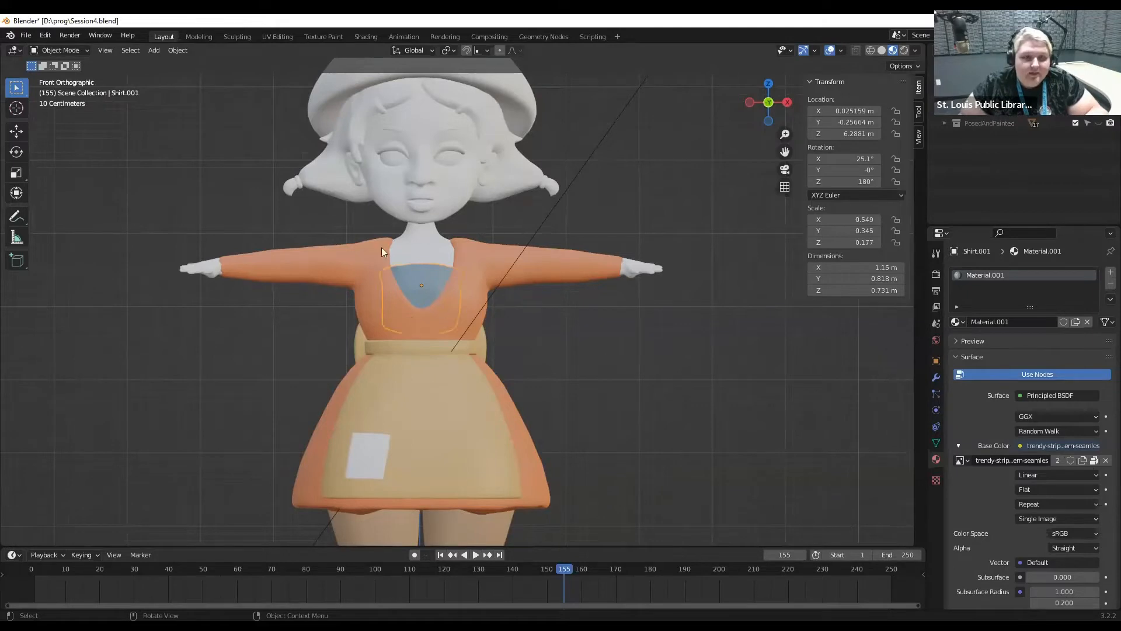
key(Tab)
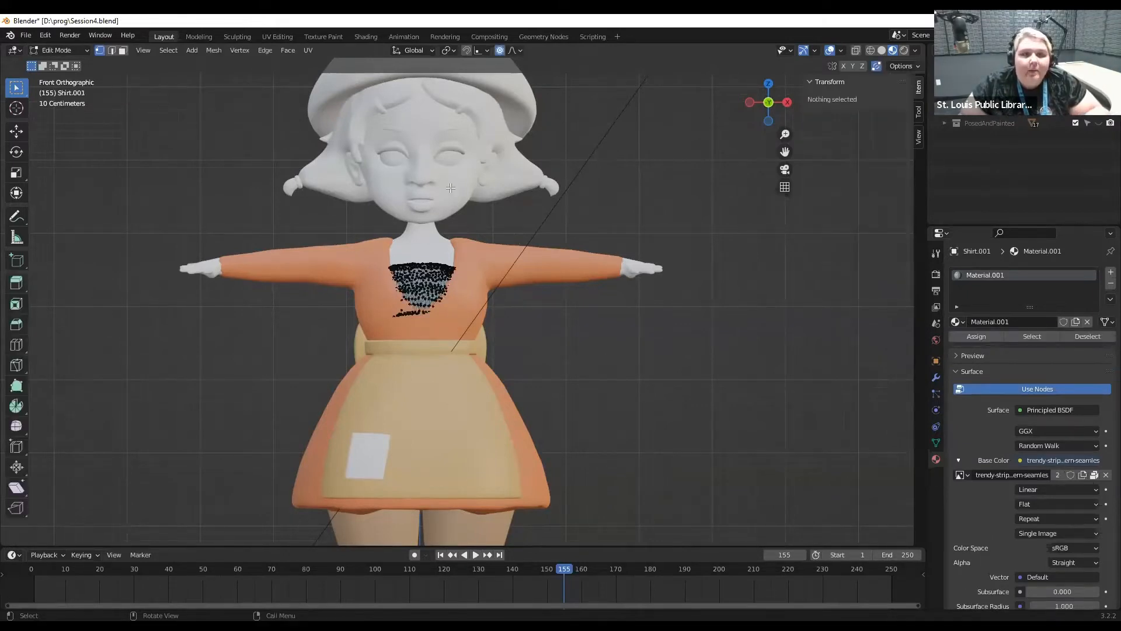
key(a)
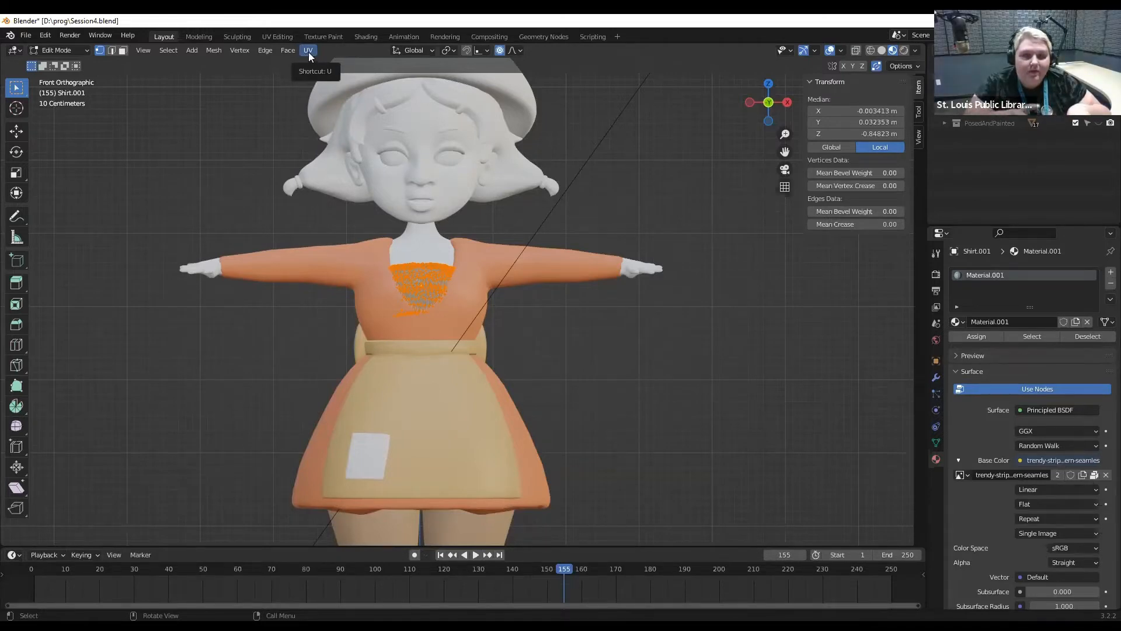
click(650, 208)
key(a)
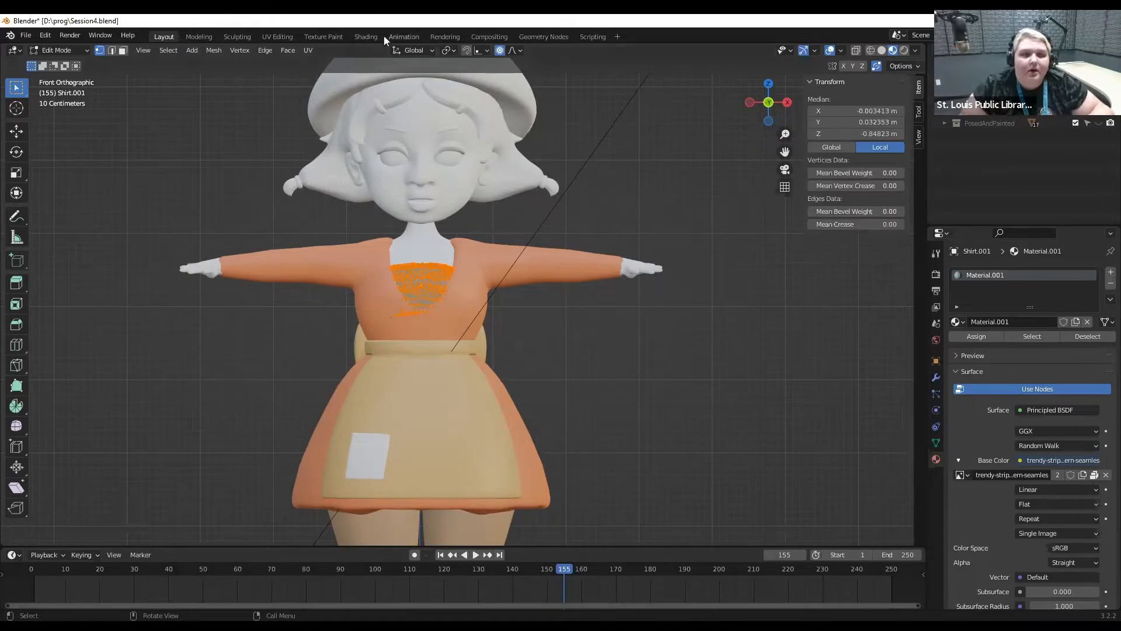
Try to map the striped texture on the selected shirt mesh with the Unwrap operation.
click(310, 51)
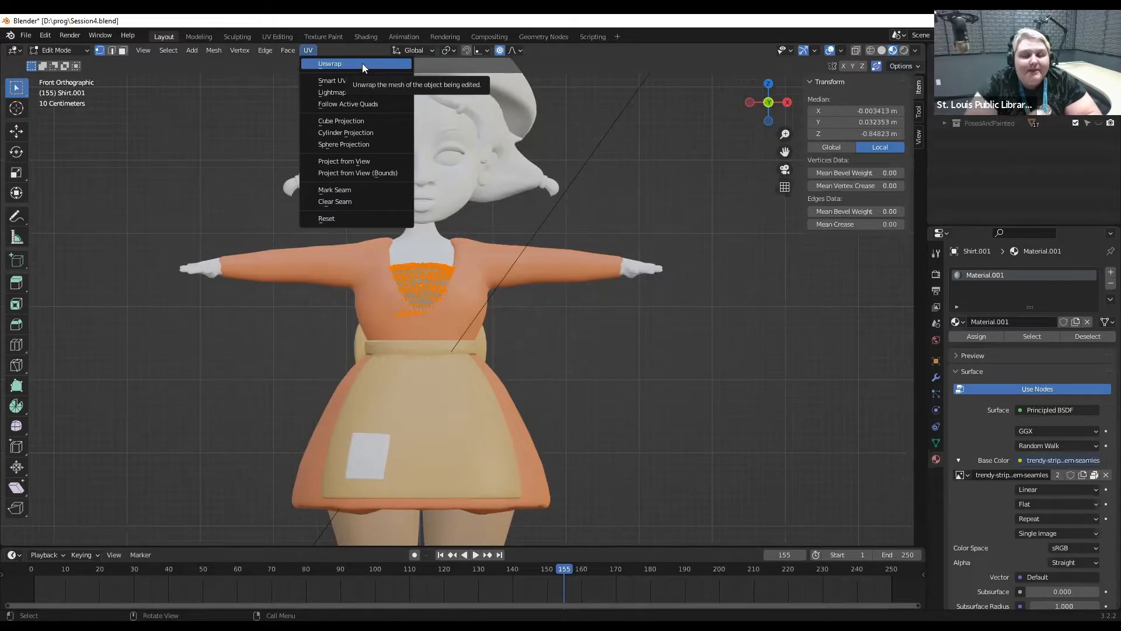
scroll(508, 248, up, 6)
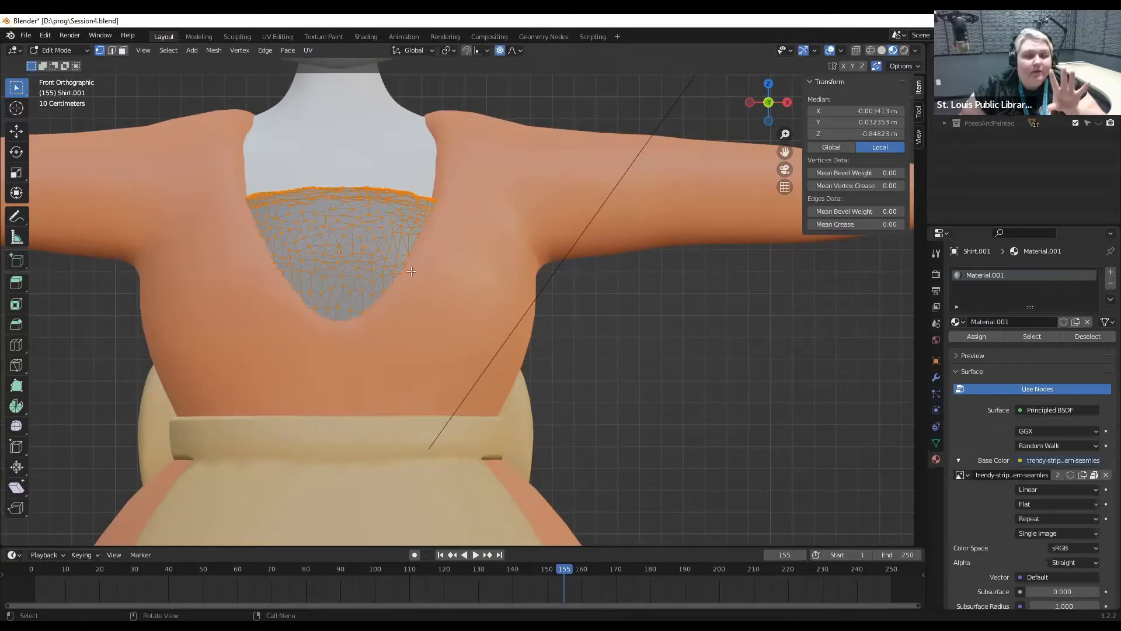
scroll(411, 271, down, 6)
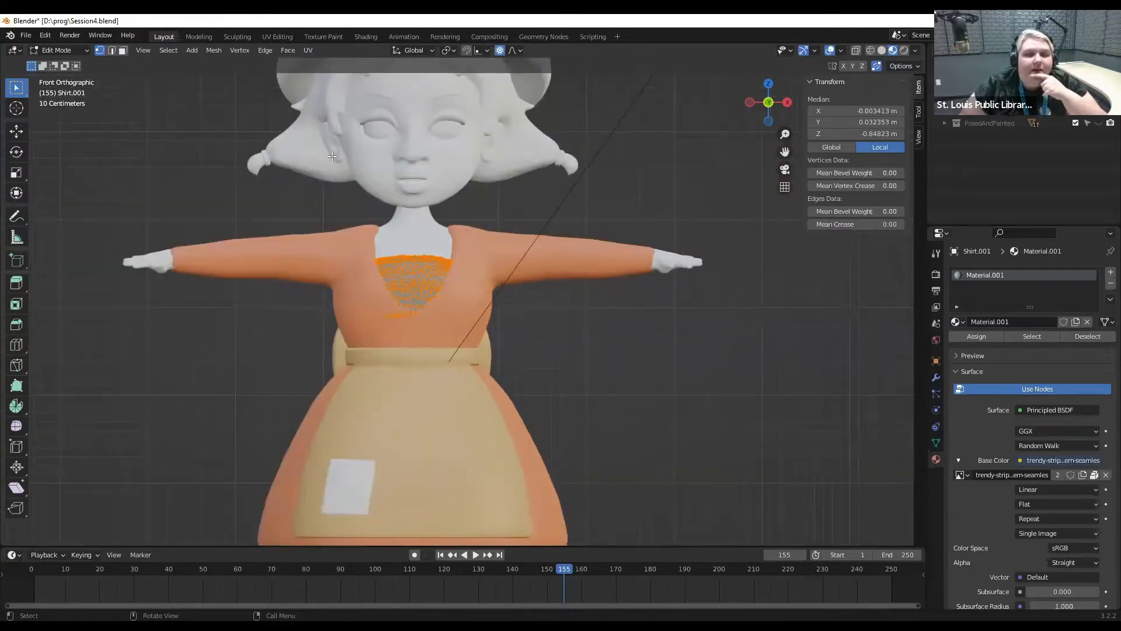
click(316, 49)
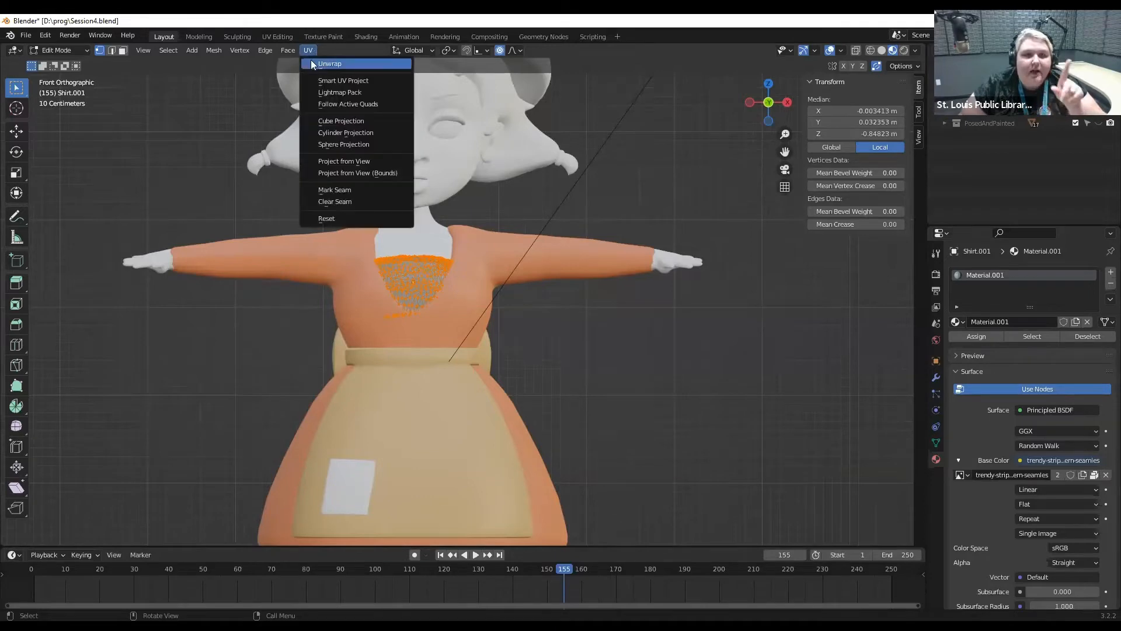
click(314, 62)
scroll(572, 279, up, 2)
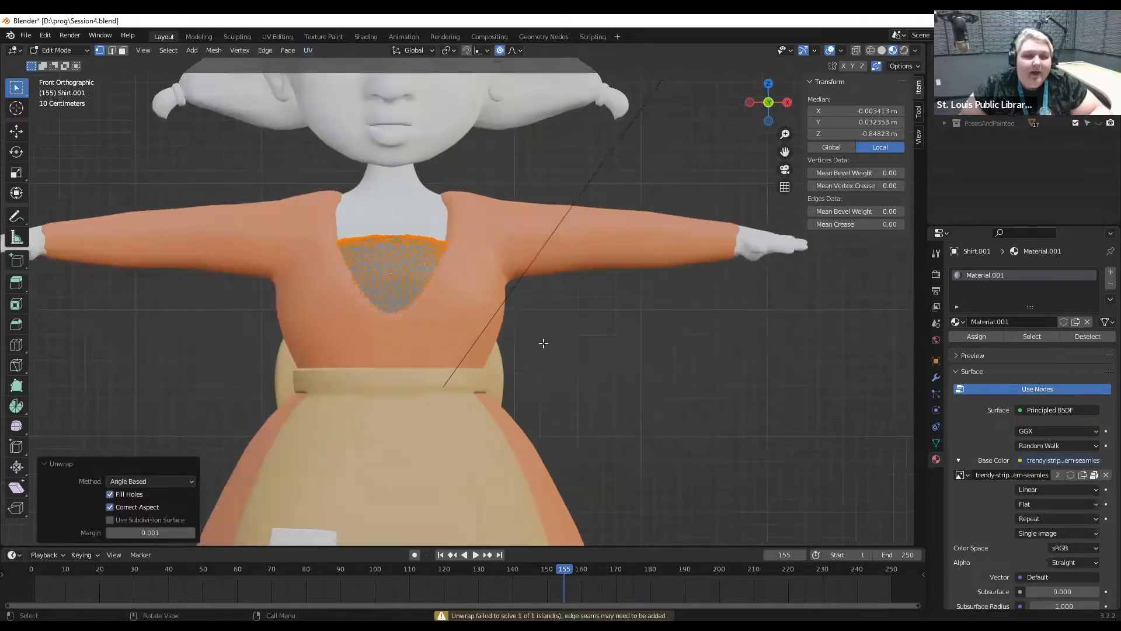
Return the shirt to Object Mode and examine the stripe pattern on its surface up close.
key(Tab)
scroll(383, 281, up, 6)
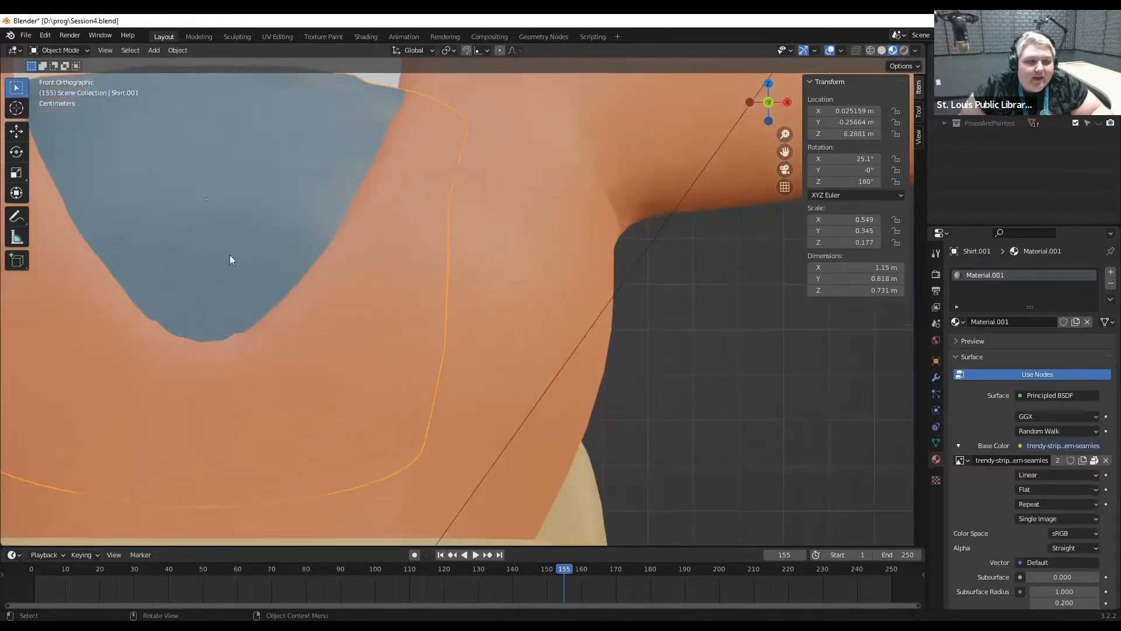
scroll(176, 286, up, 1)
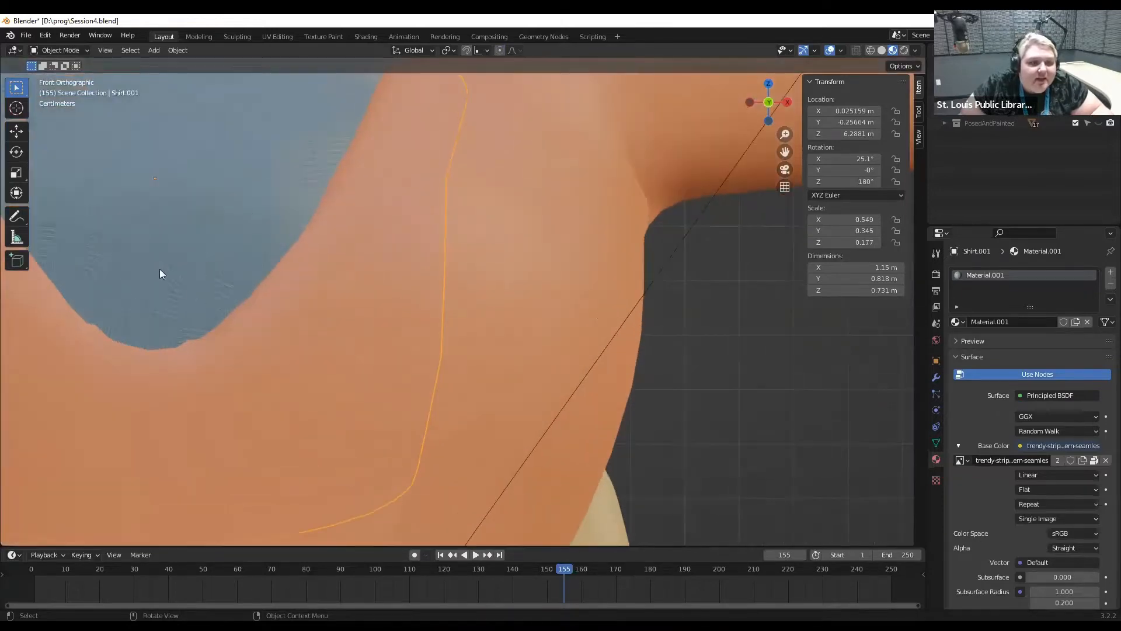
drag(779, 149, 82, 250)
scroll(369, 212, up, 3)
scroll(368, 213, up, 2)
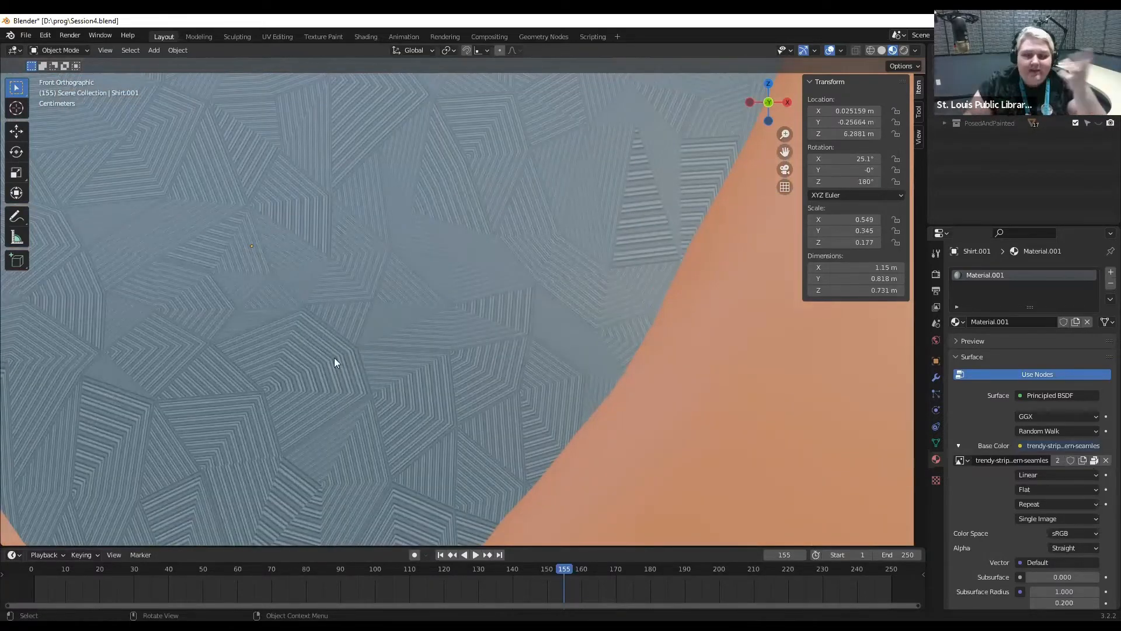
scroll(312, 355, down, 2)
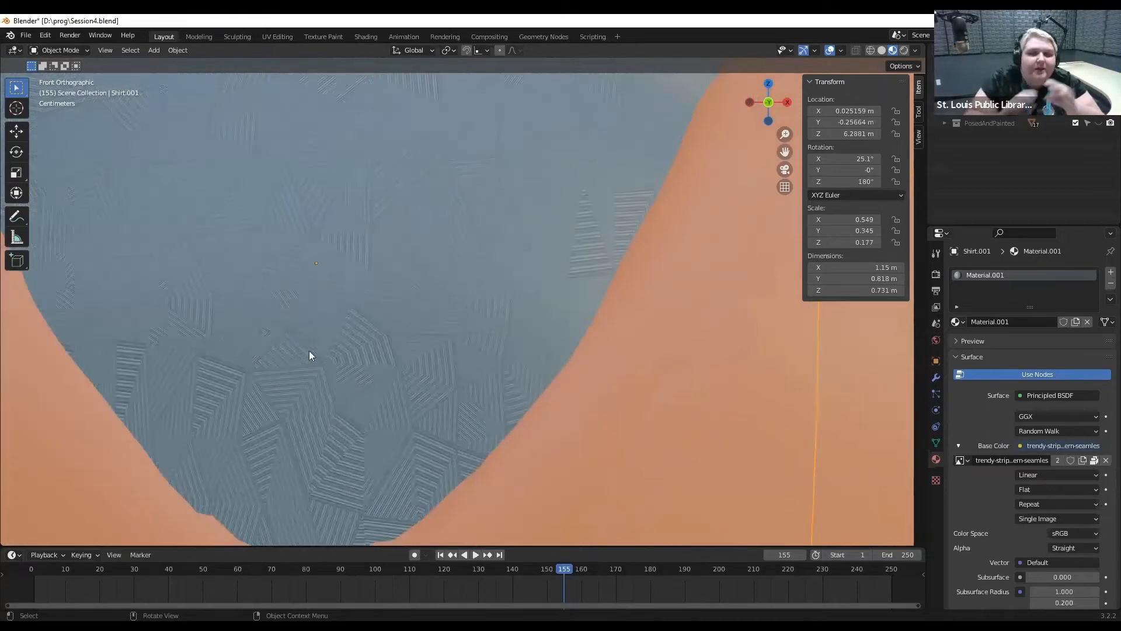
scroll(311, 356, down, 3)
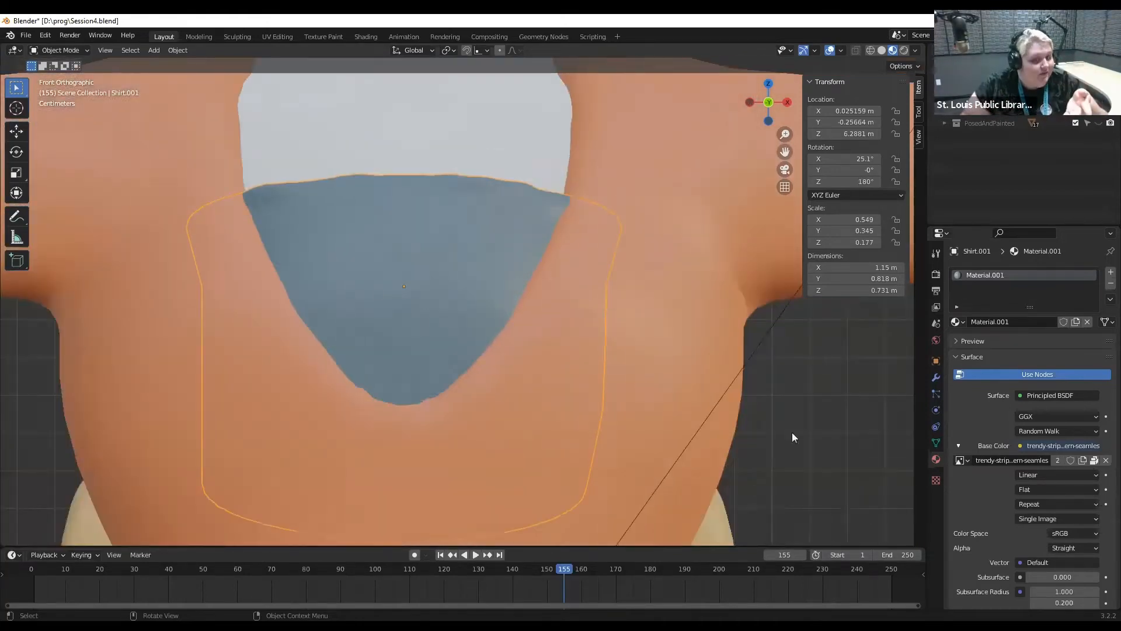
scroll(654, 211, down, 3)
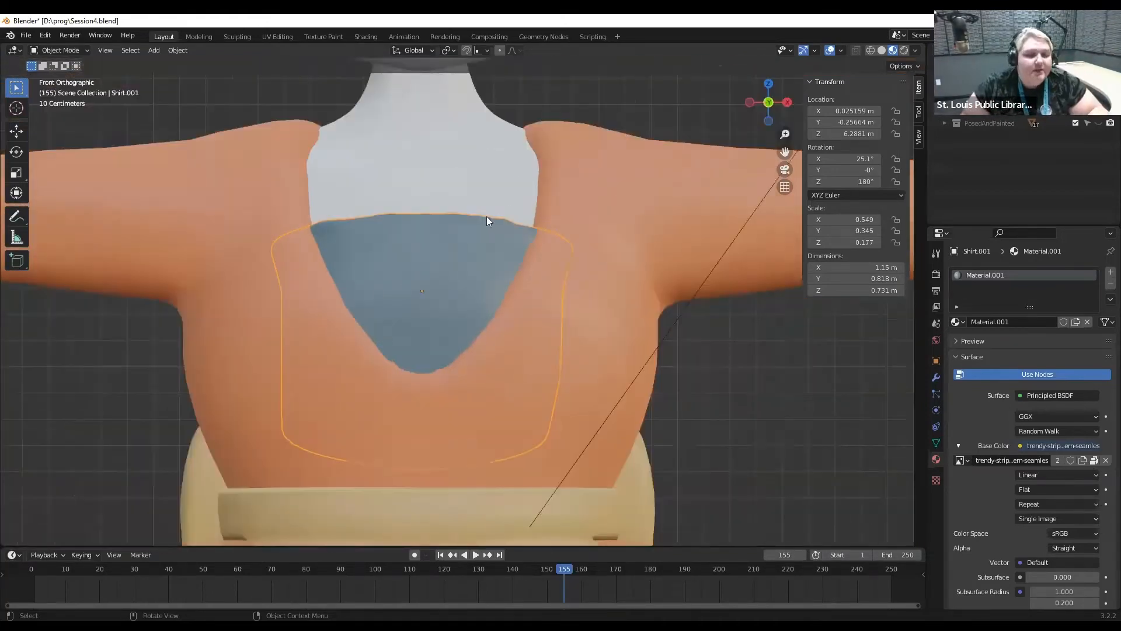
Remap the whole shirt mesh's UVs in Edit Mode with Project from View, using the front view.
key(Tab)
click(308, 50)
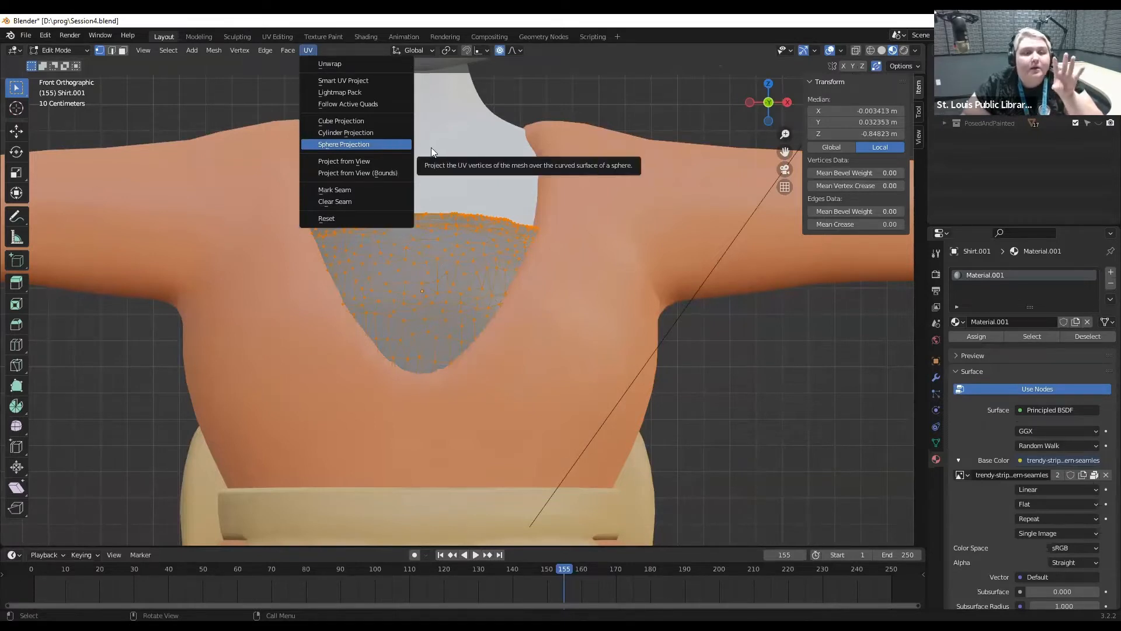
click(395, 161)
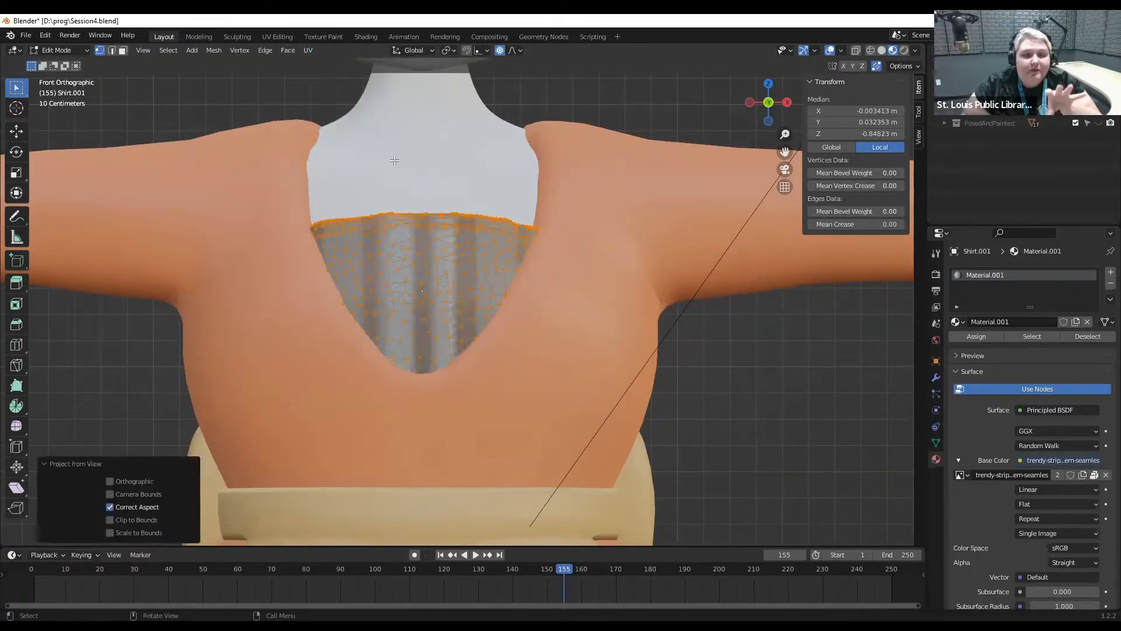
Return the shirt to Object Mode and examine how its striped texture looks on the character from the front.
key(Tab)
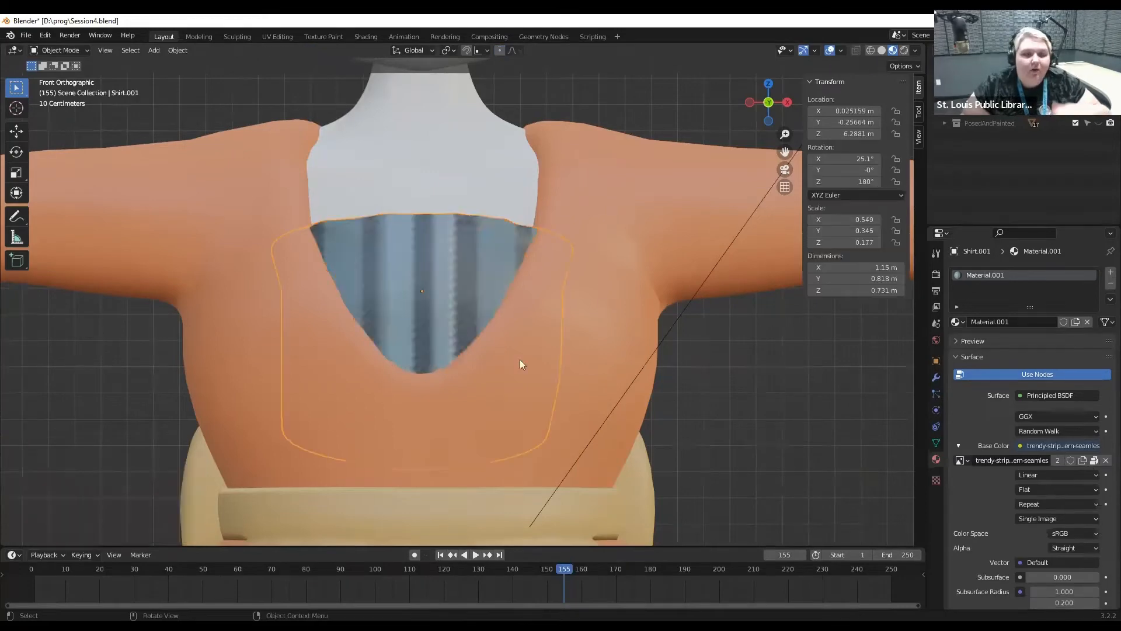
scroll(684, 356, down, 6)
middle_drag(479, 296, 528, 302)
scroll(528, 298, up, 2)
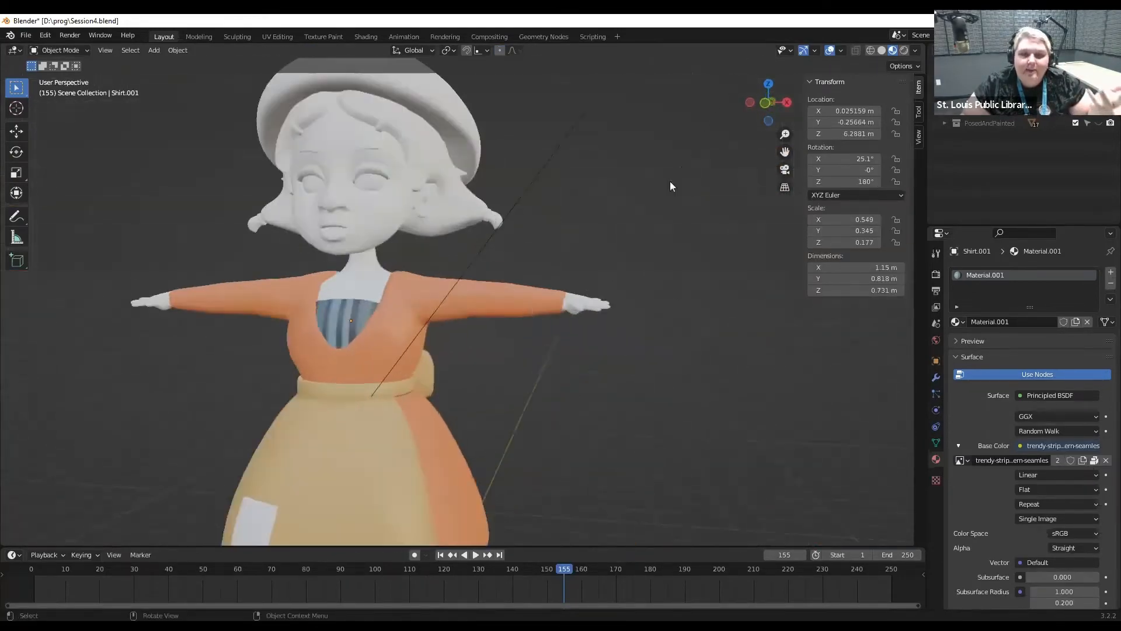
drag(785, 152, 722, 122)
click(766, 104)
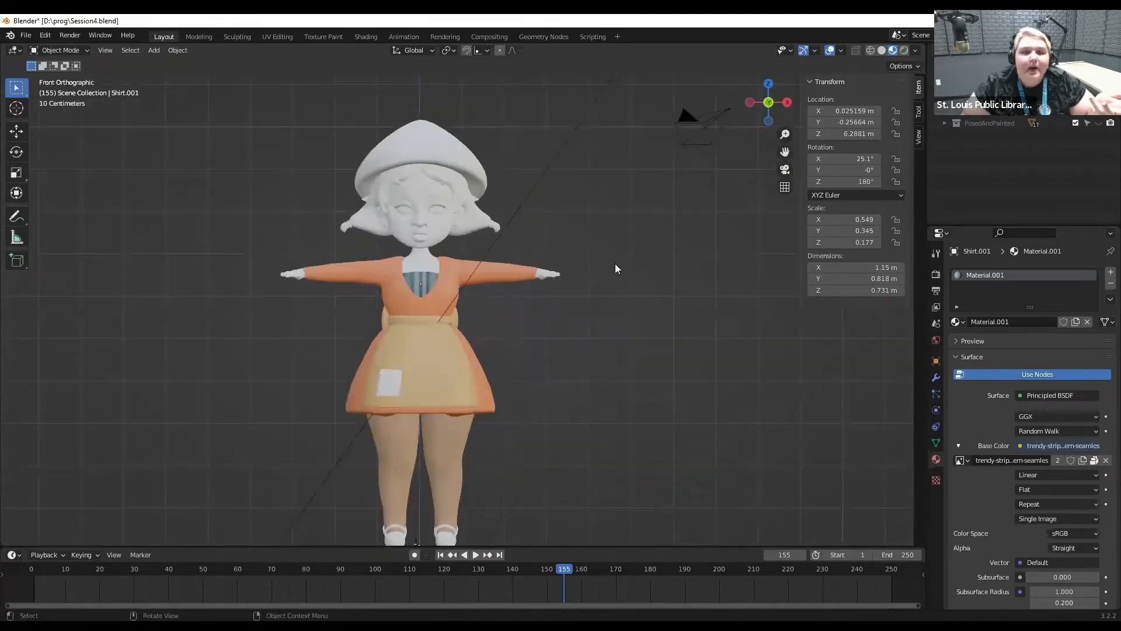
scroll(360, 320, up, 5)
click(398, 246)
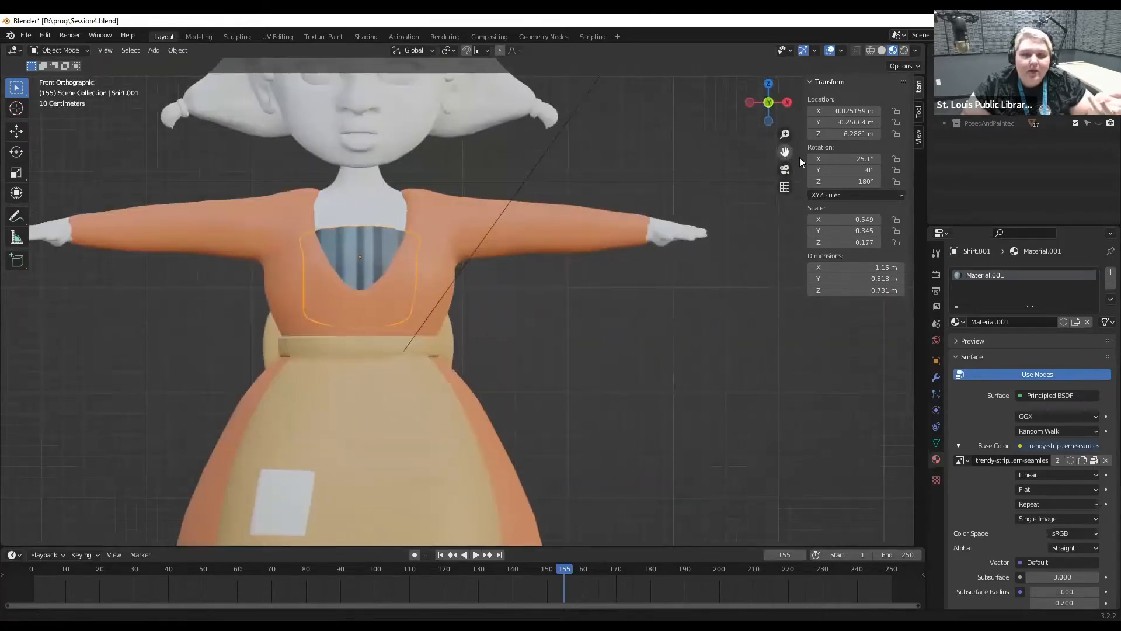
drag(784, 152, 834, 181)
key(Tab)
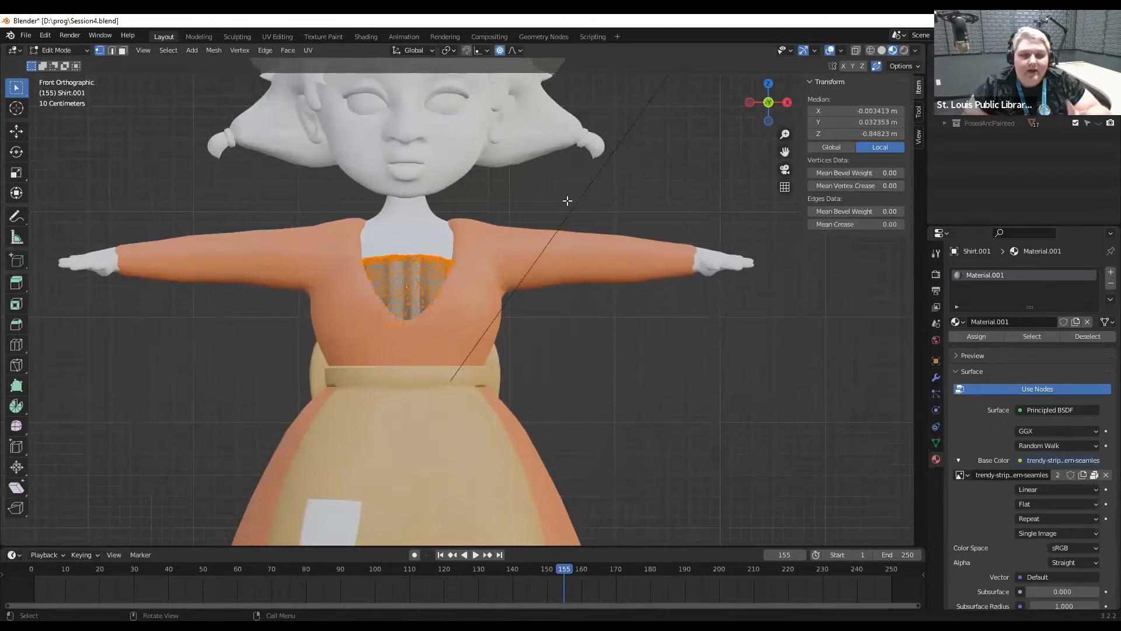
key(Tab)
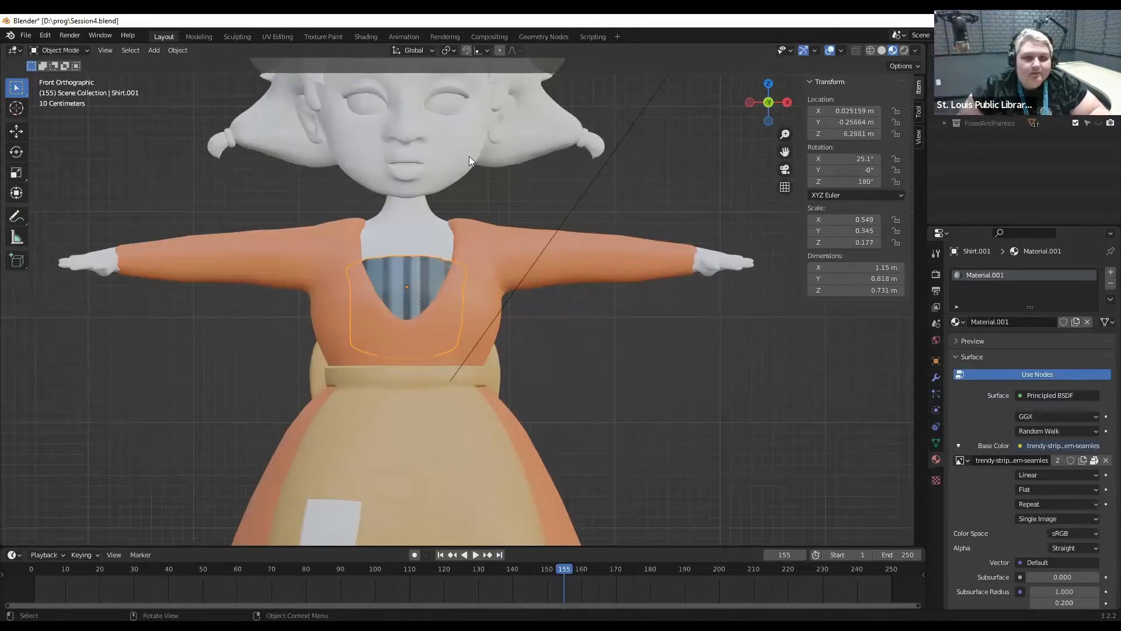
Switch to the UV Editing workspace and show the shirt from the front in Material Preview shading.
click(289, 36)
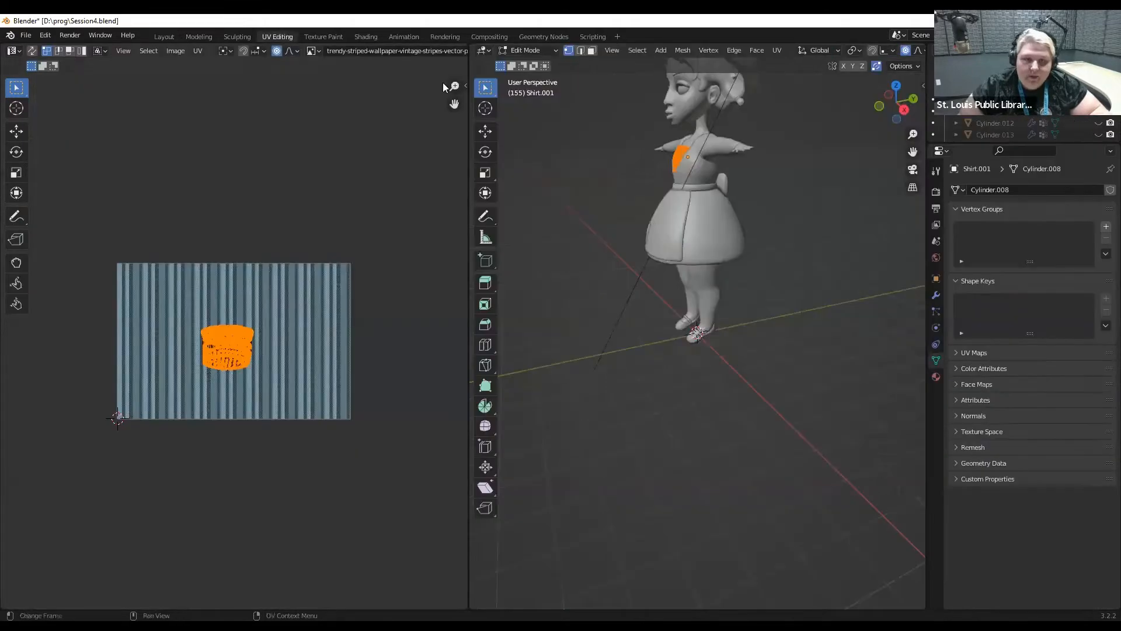
click(880, 106)
scroll(910, 152, up, 5)
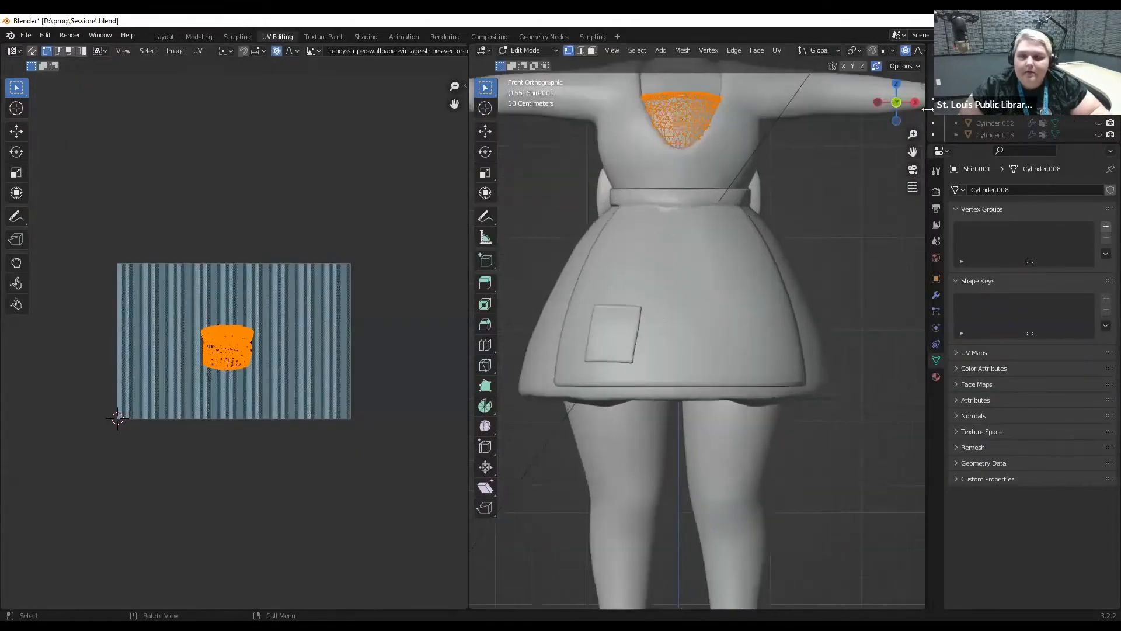
drag(912, 151, 924, 250)
scroll(903, 53, down, 5)
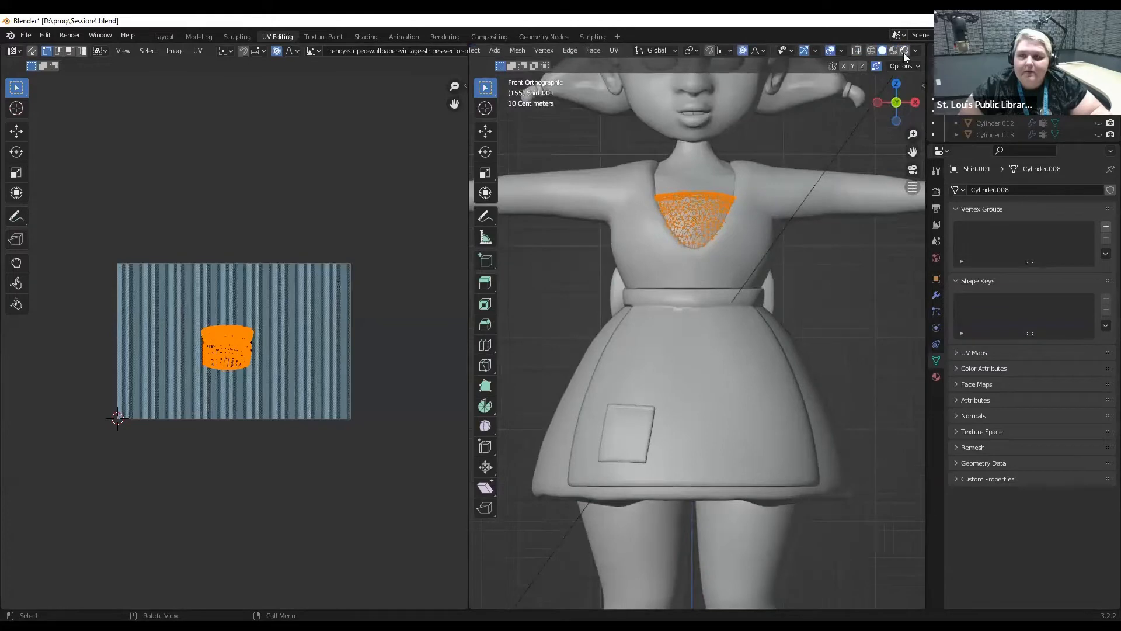
click(895, 50)
scroll(698, 333, up, 2)
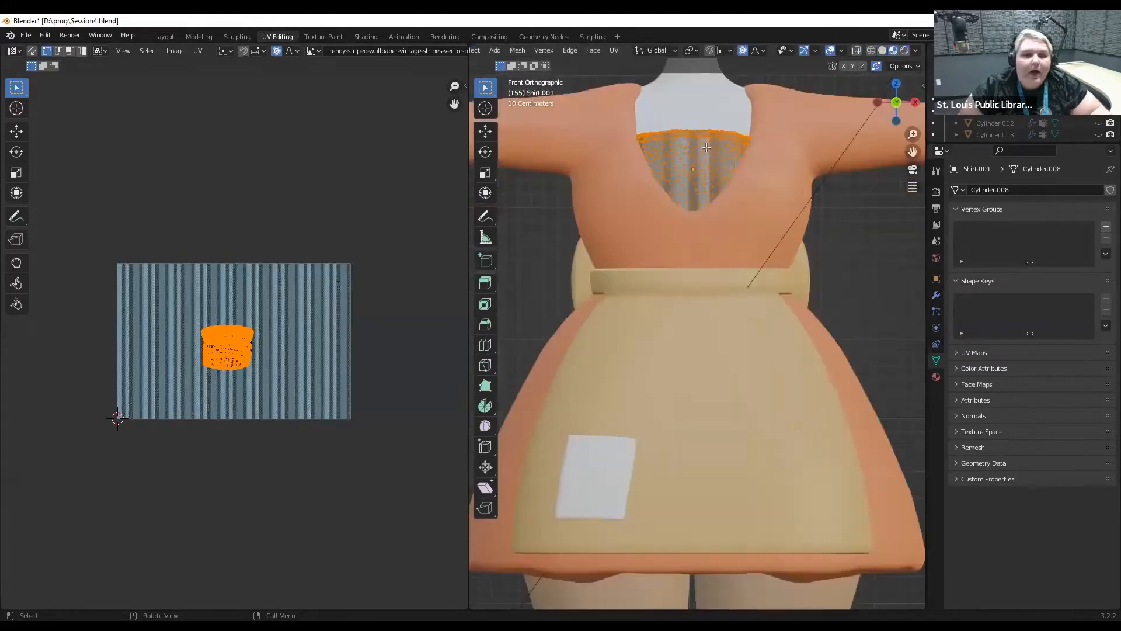
Select all of the shirt's UVs and scale them up uniformly to span roughly the striped image's height.
scroll(268, 334, up, 2)
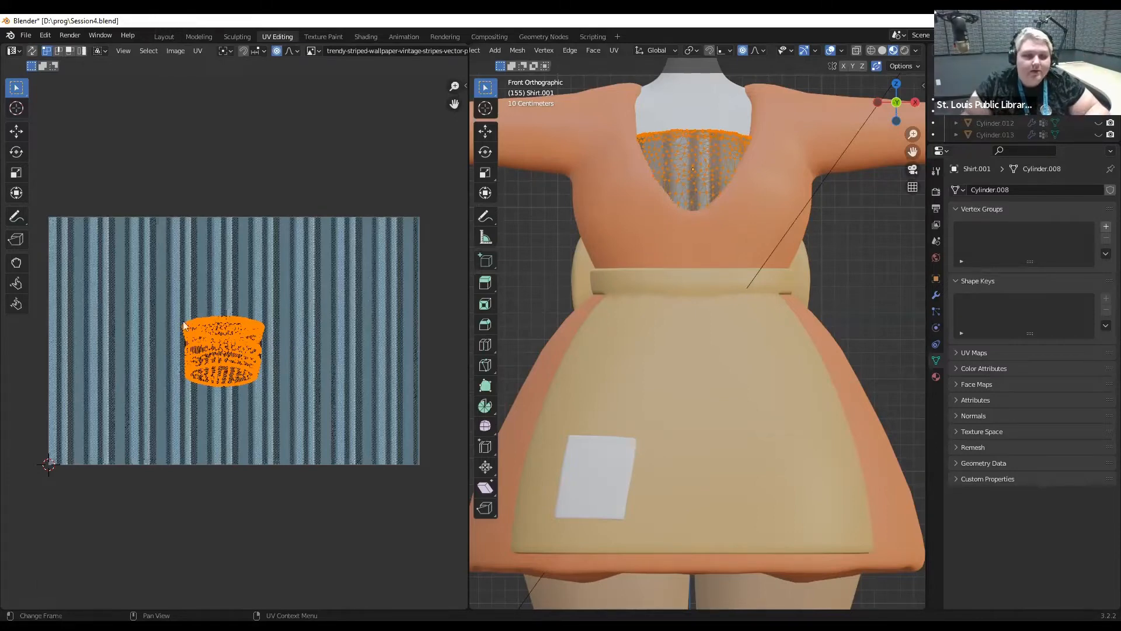
click(233, 315)
scroll(244, 310, up, 4)
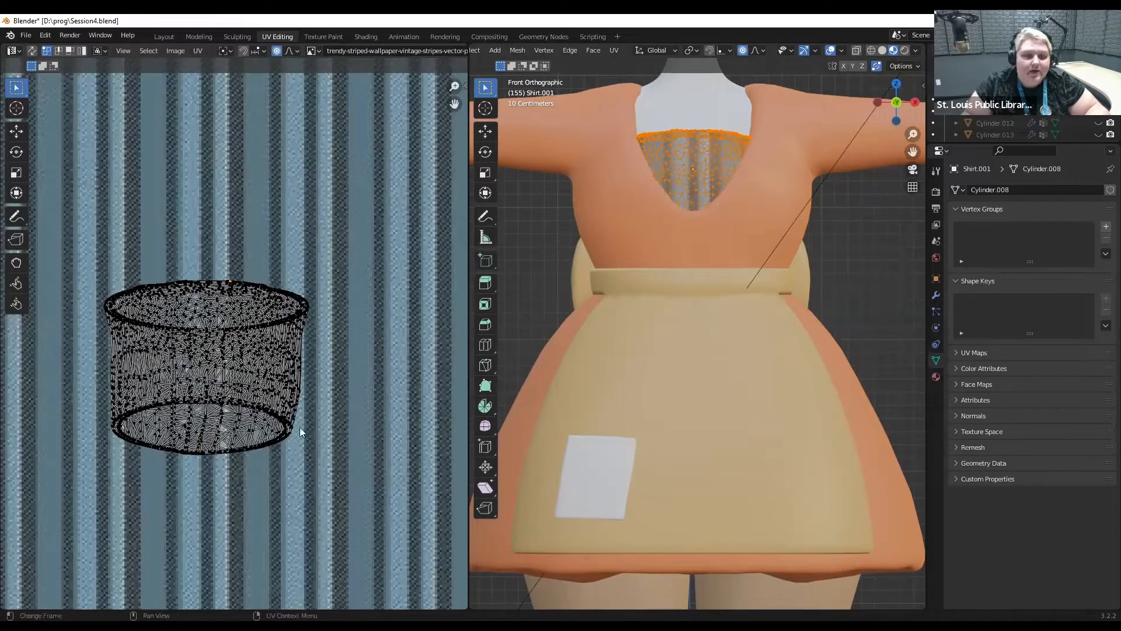
key(Home)
key(a)
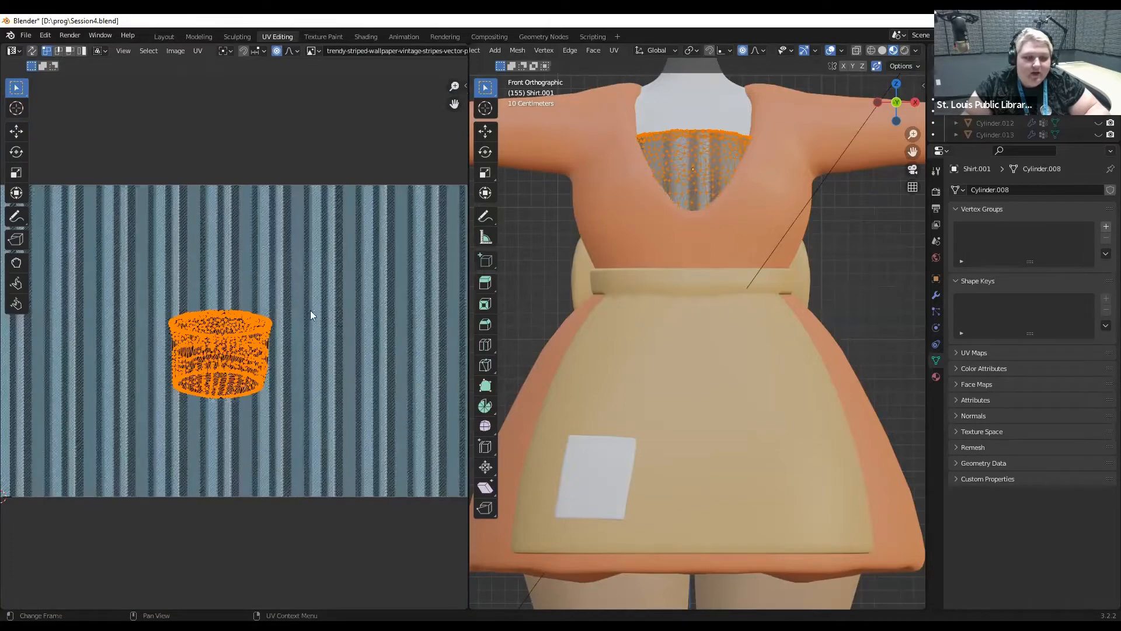
key(s)
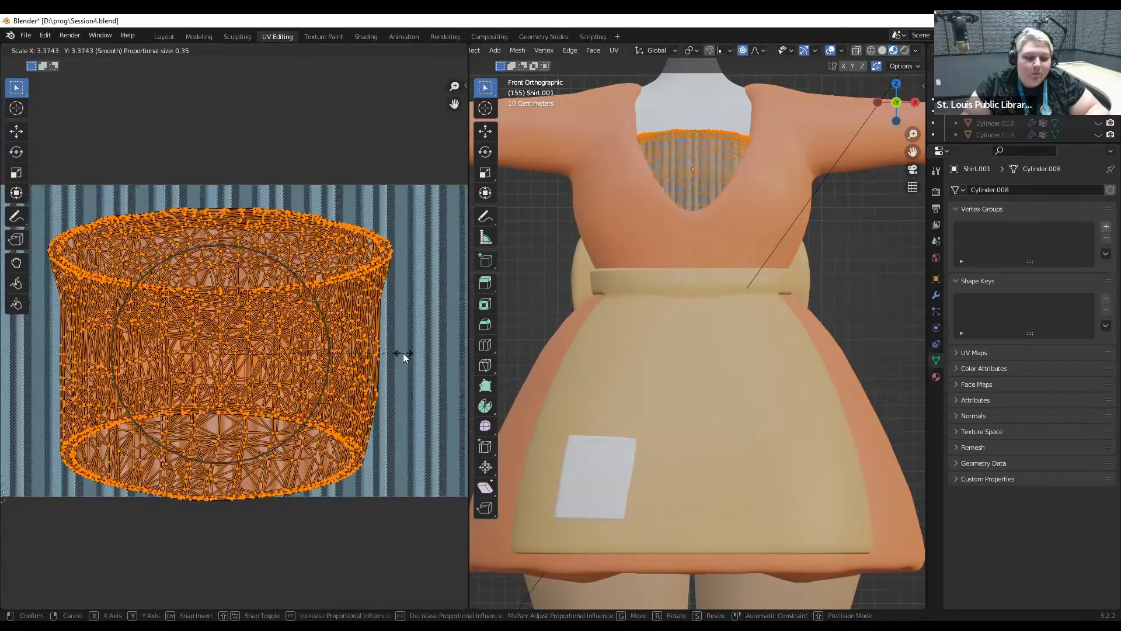
click(379, 357)
Move the enlarged UV layout to the middle of the striped image and check the shirt in Object Mode.
key(g)
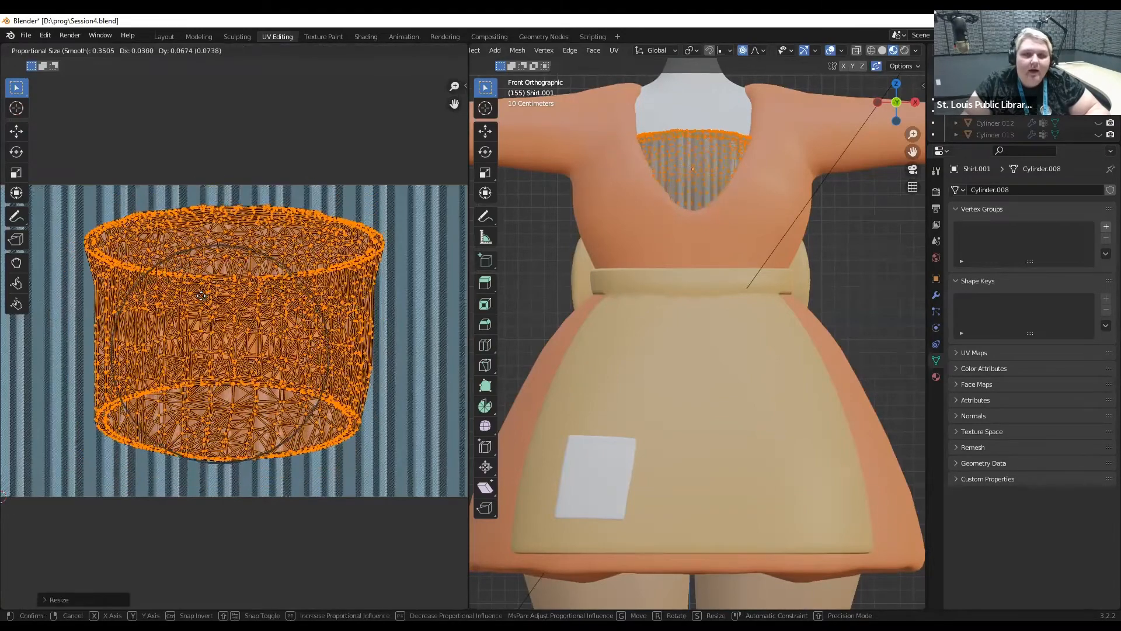
click(199, 301)
key(Tab)
scroll(788, 223, down, 3)
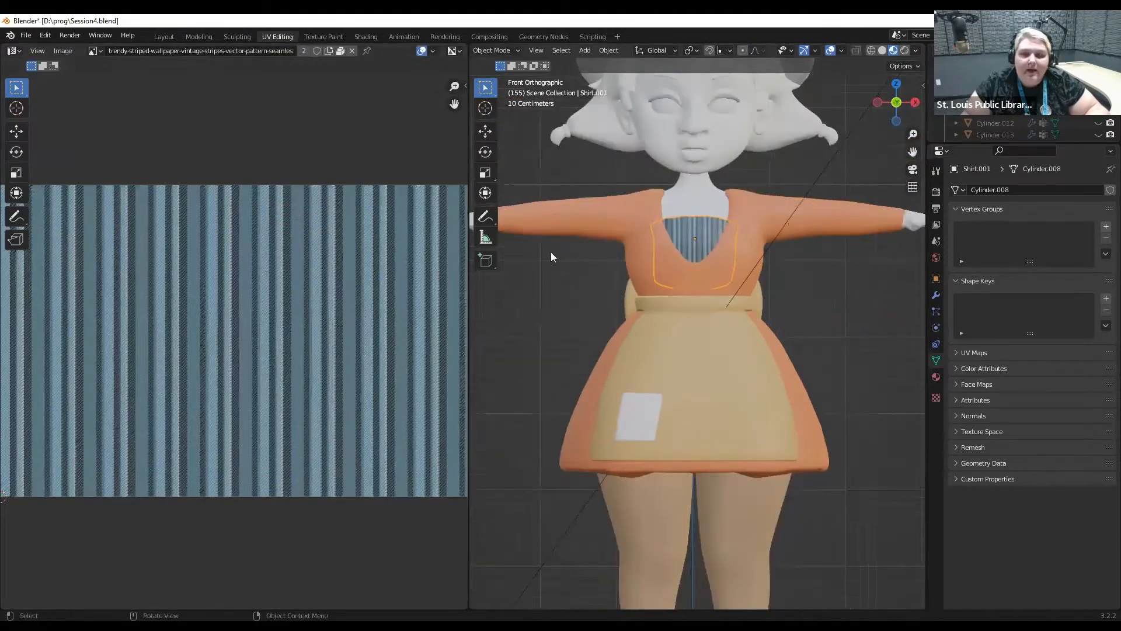
Reopen the shirt in Edit Mode and stretch its UVs along X well beyond the striped image's width.
key(Tab)
scroll(357, 333, down, 1)
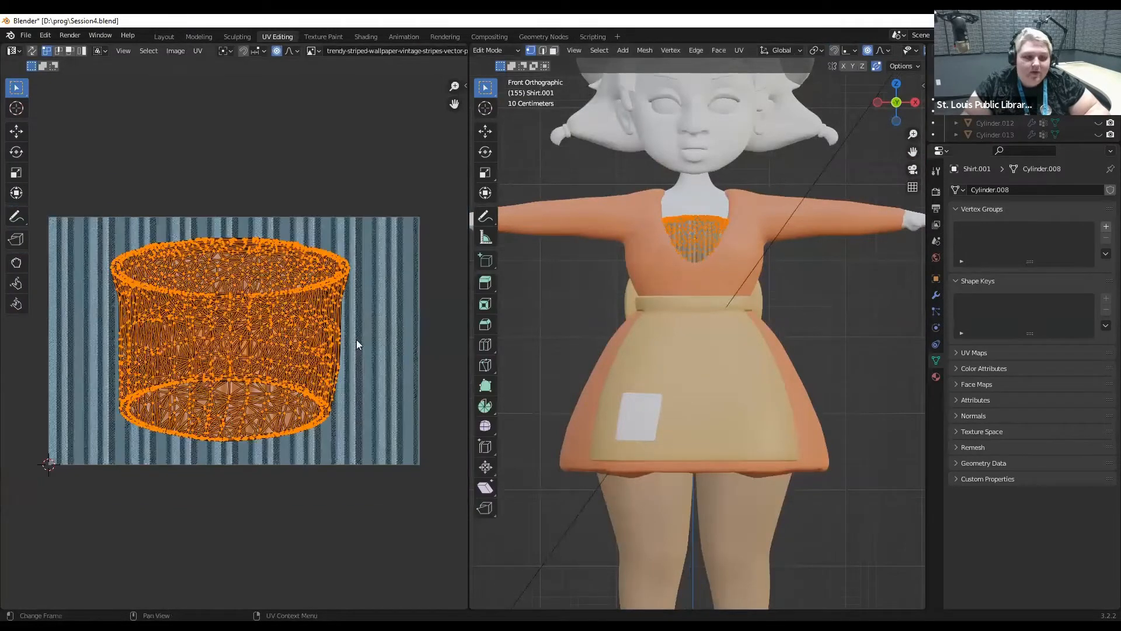
key(s)
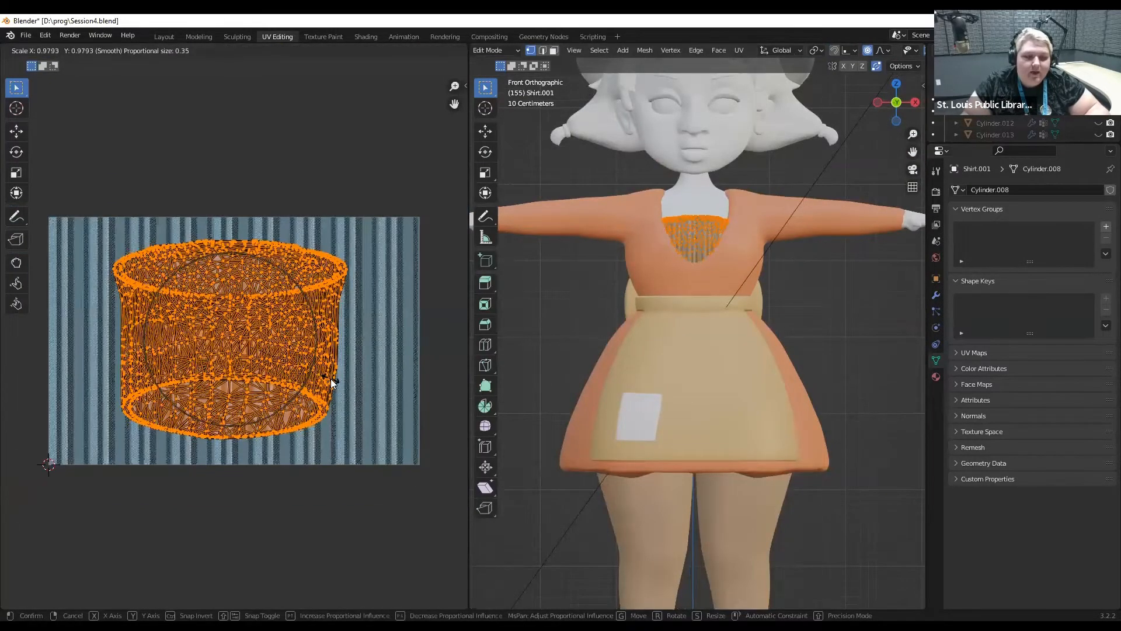
key(x)
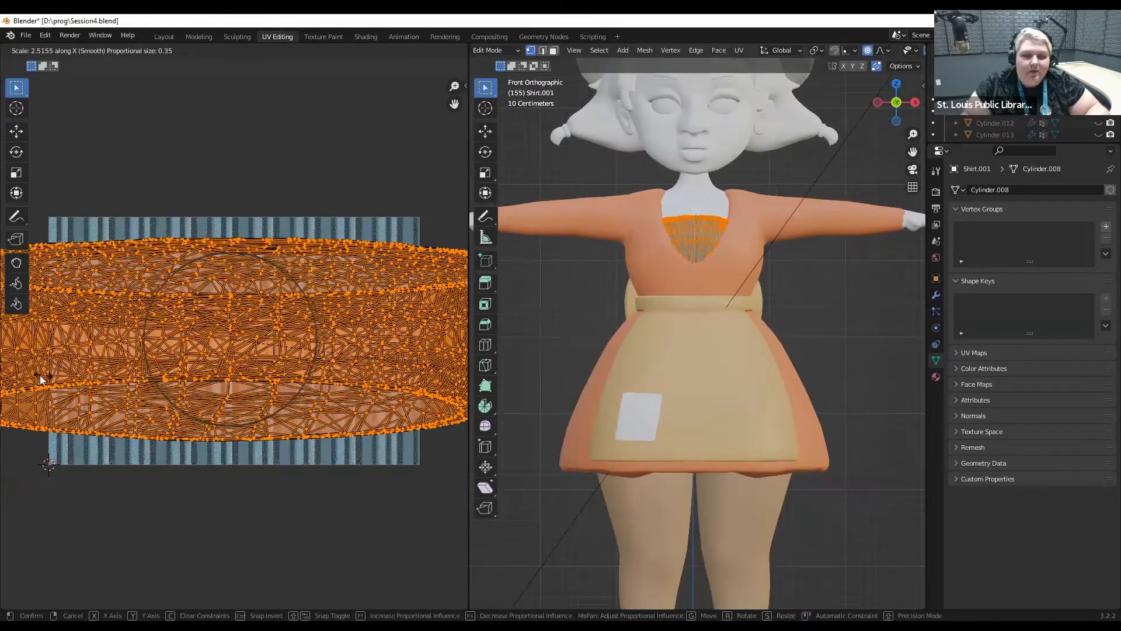
click(164, 370)
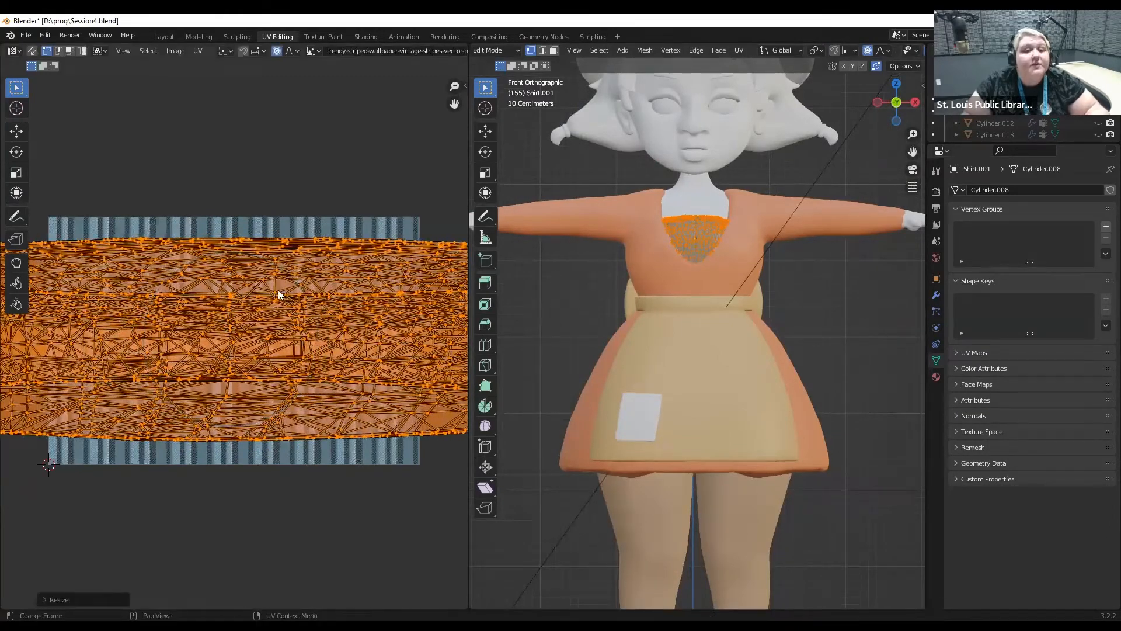
scroll(278, 289, down, 2)
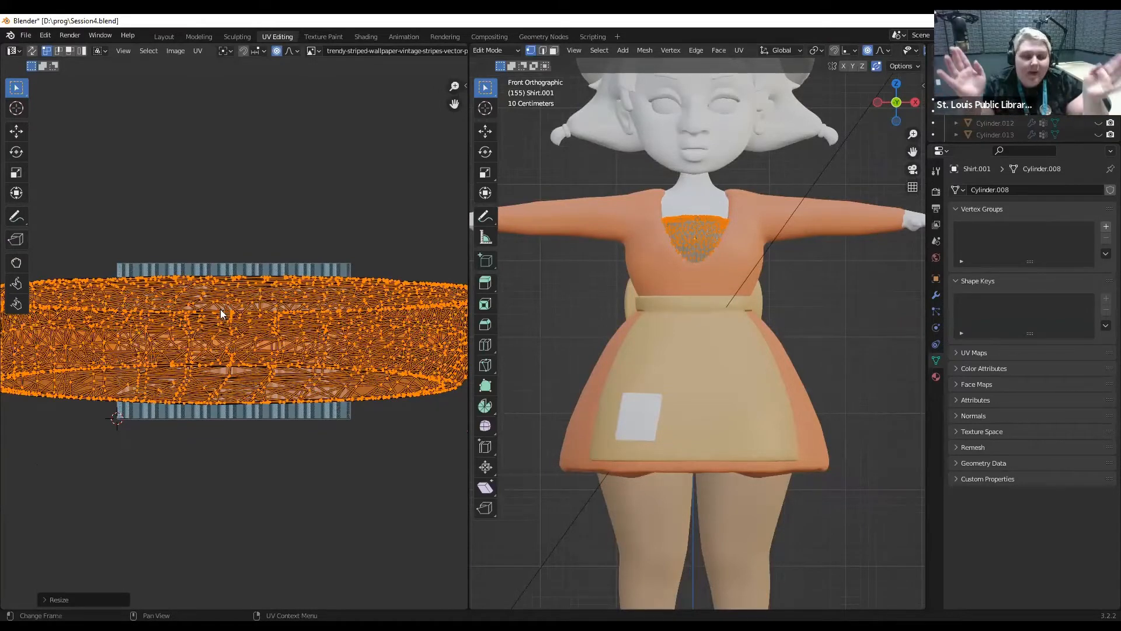
scroll(209, 236, up, 2)
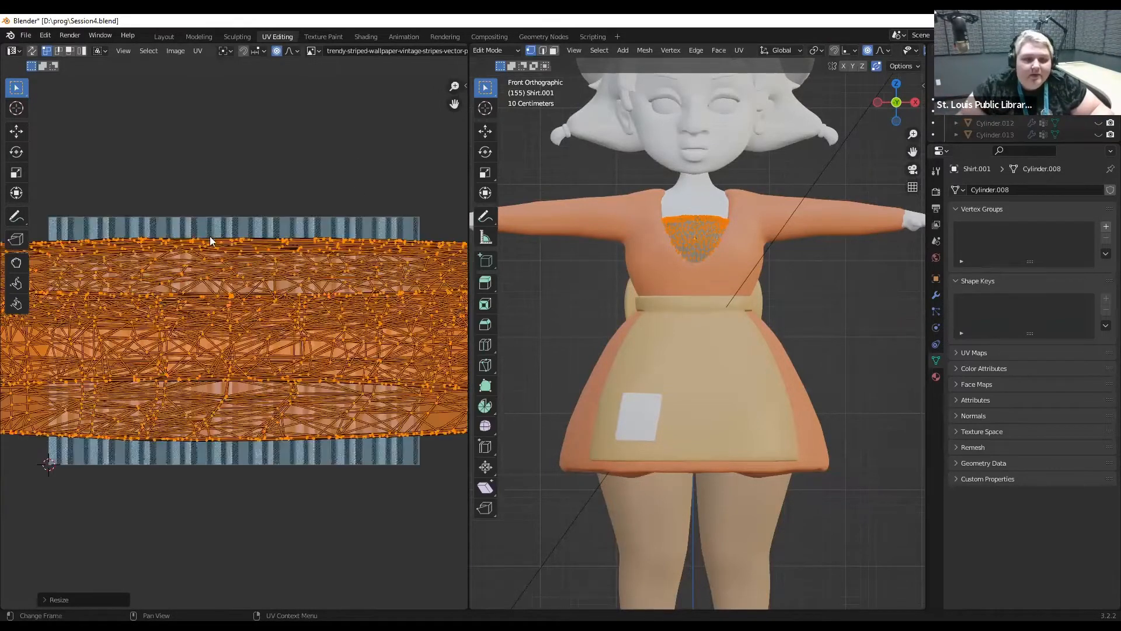
Shift the stretched UVs so their right end lies near the image's right edge, and inspect the stripes in Object Mode.
key(g)
click(141, 302)
scroll(785, 213, up, 2)
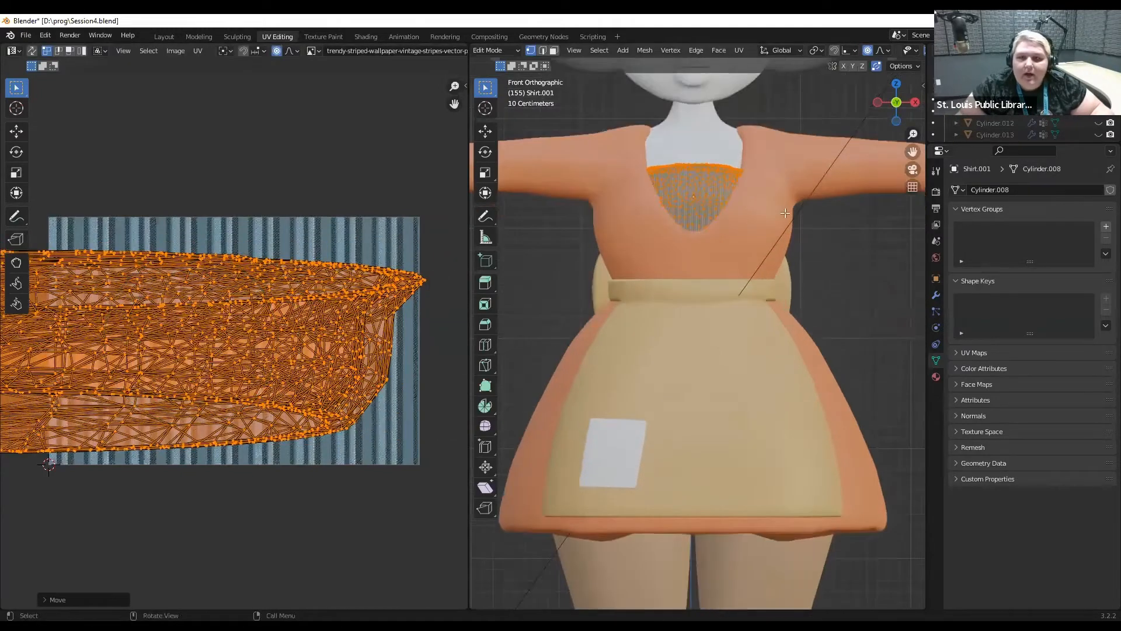
key(Tab)
scroll(828, 162, up, 4)
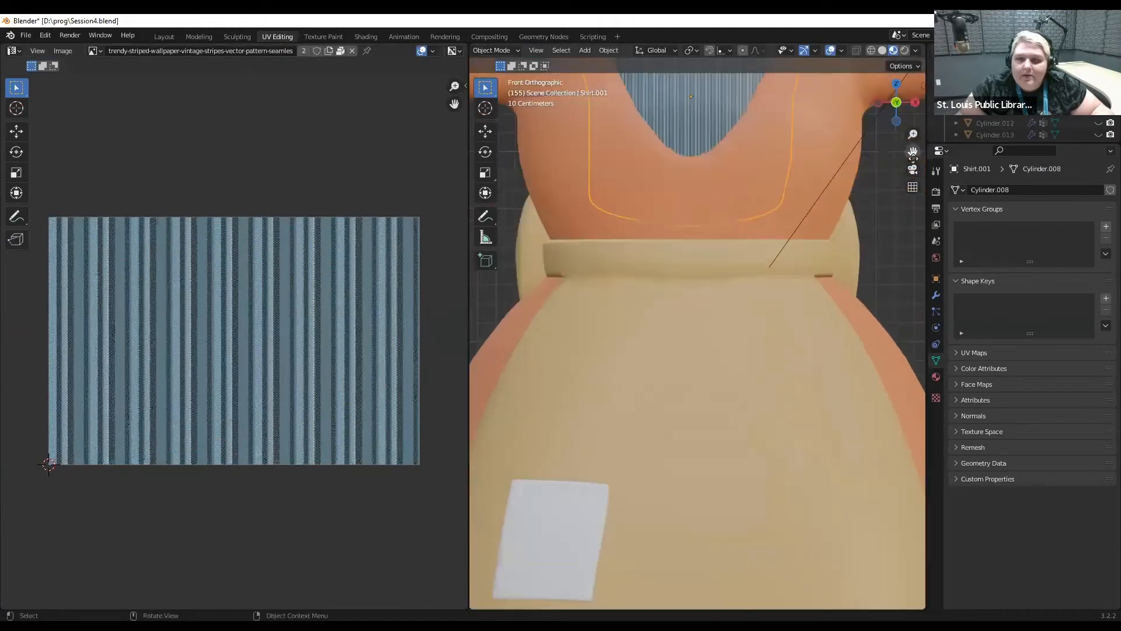
scroll(912, 317, down, 4)
scroll(657, 264, up, 4)
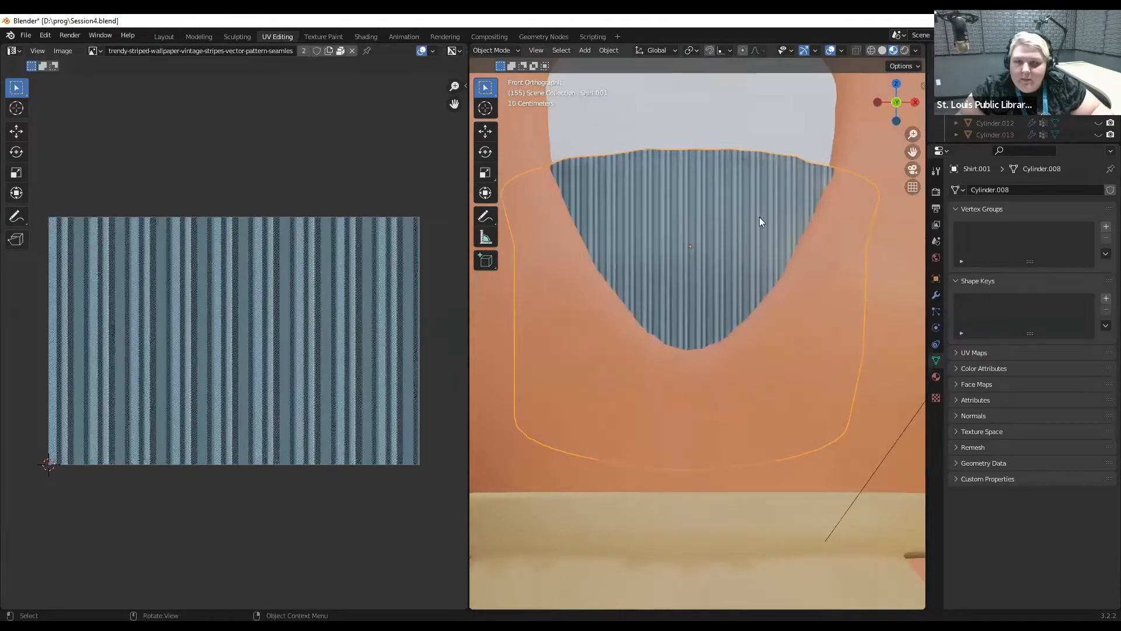
Nudge the shirt's UVs slightly to the right in Edit Mode and return to Object Mode to check the stripes.
key(Tab)
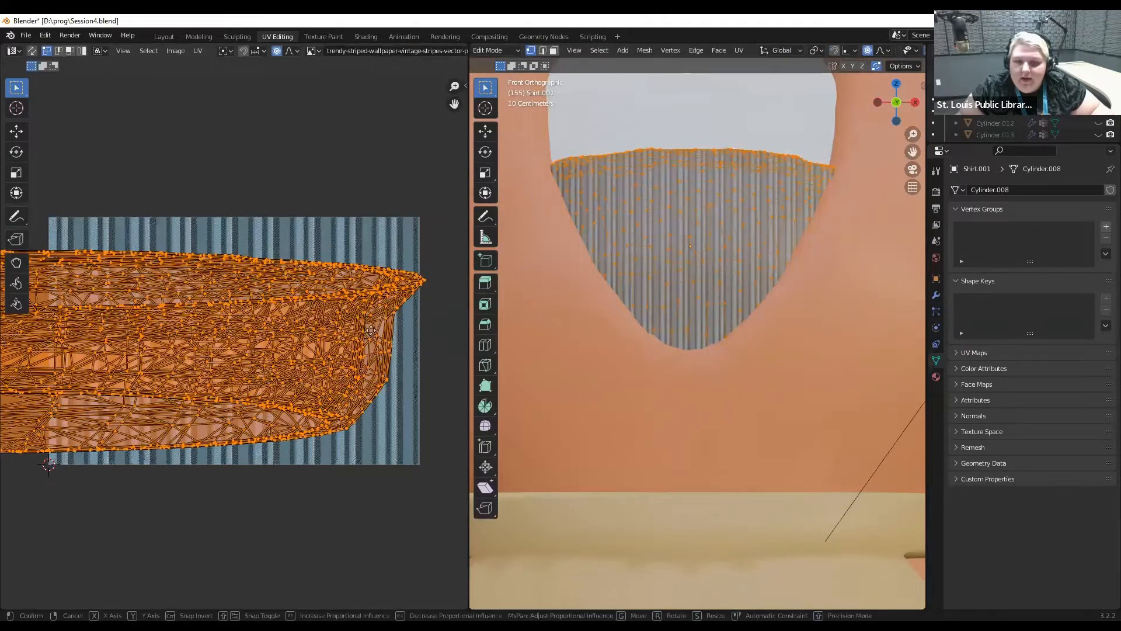
key(g)
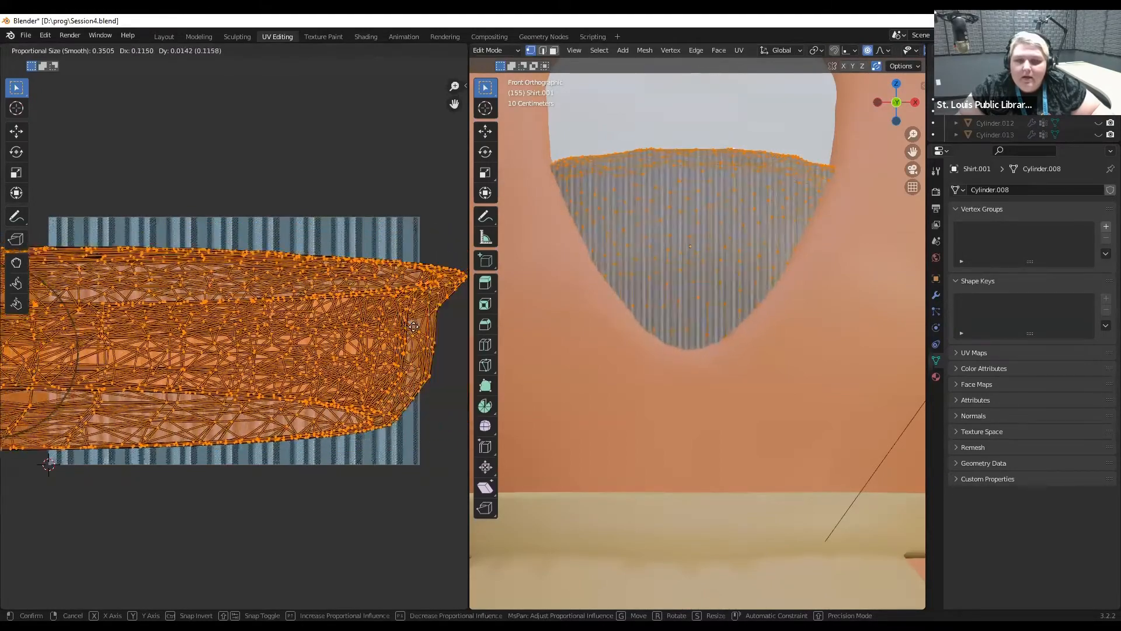
click(380, 325)
key(Tab)
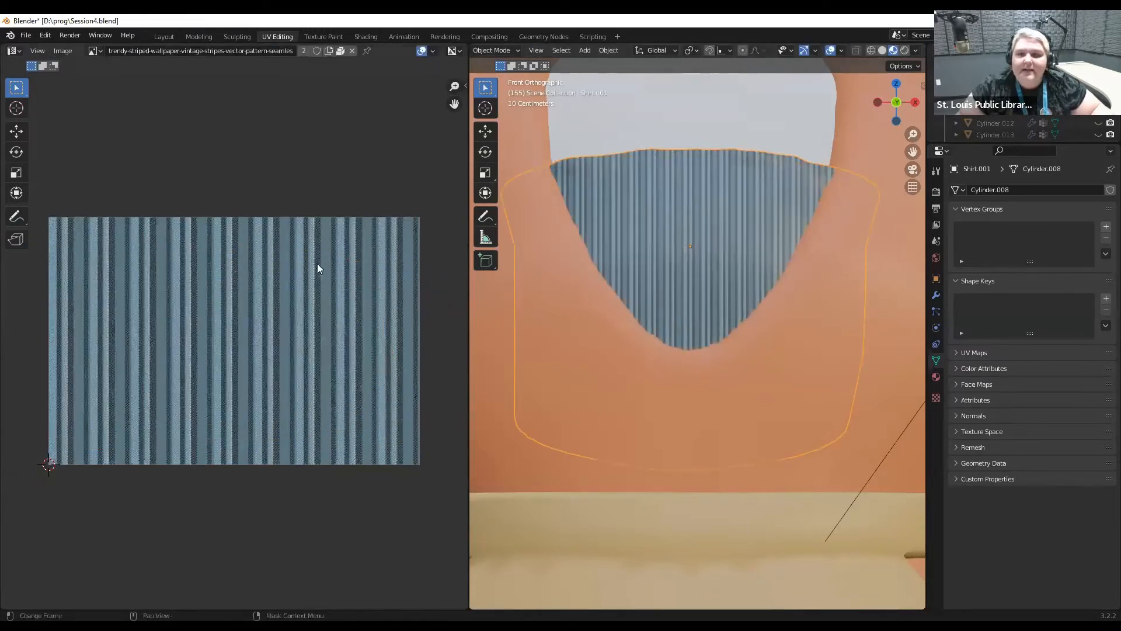
scroll(412, 288, down, 1)
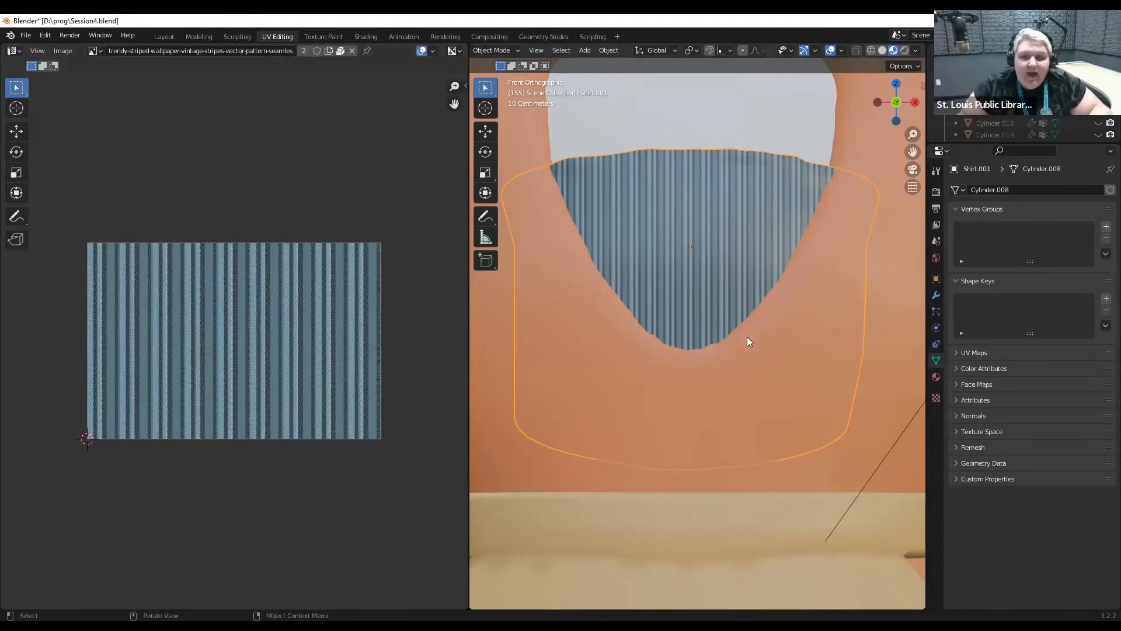
Narrow the shirt's UVs along X and center them within the striped image, then return to Object Mode.
key(Tab)
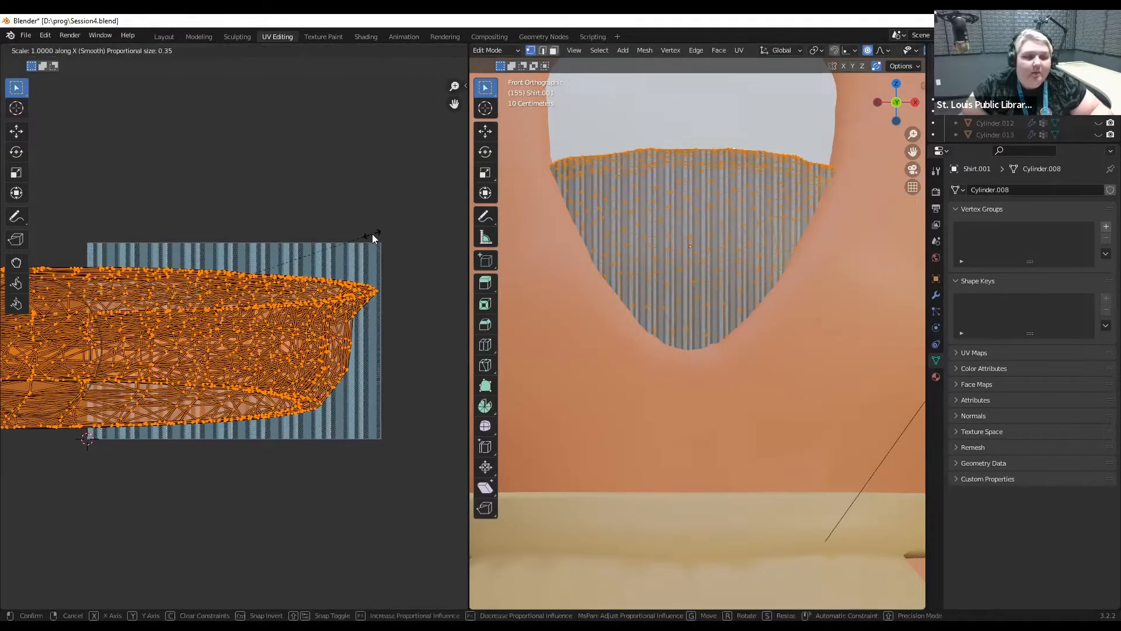
key(s)
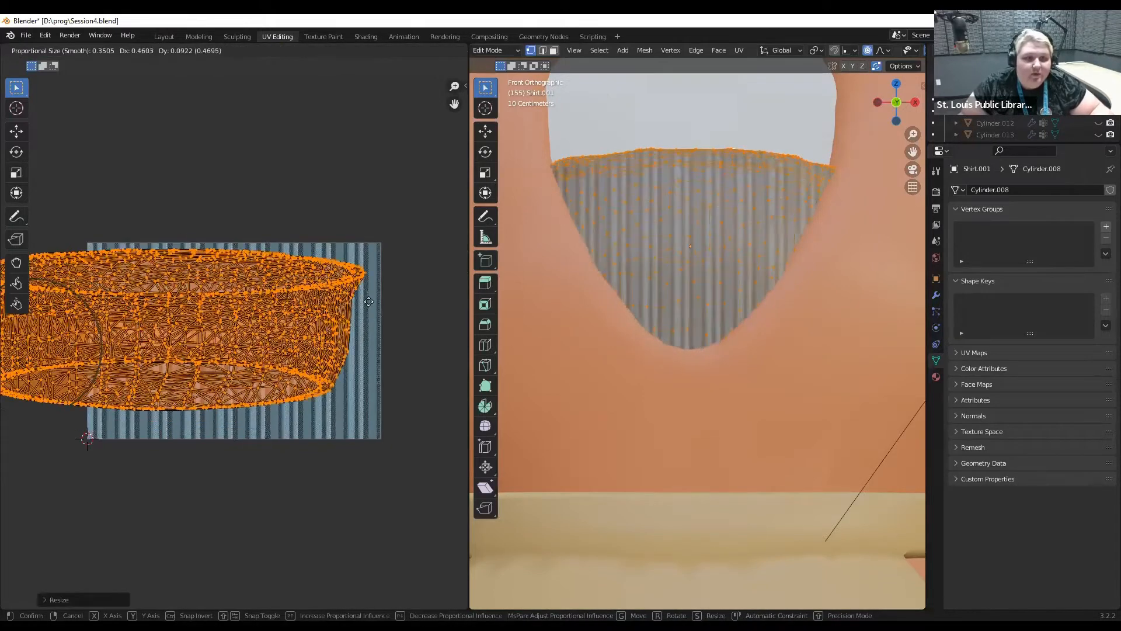
click(421, 314)
key(s)
key(x)
right_click(366, 334)
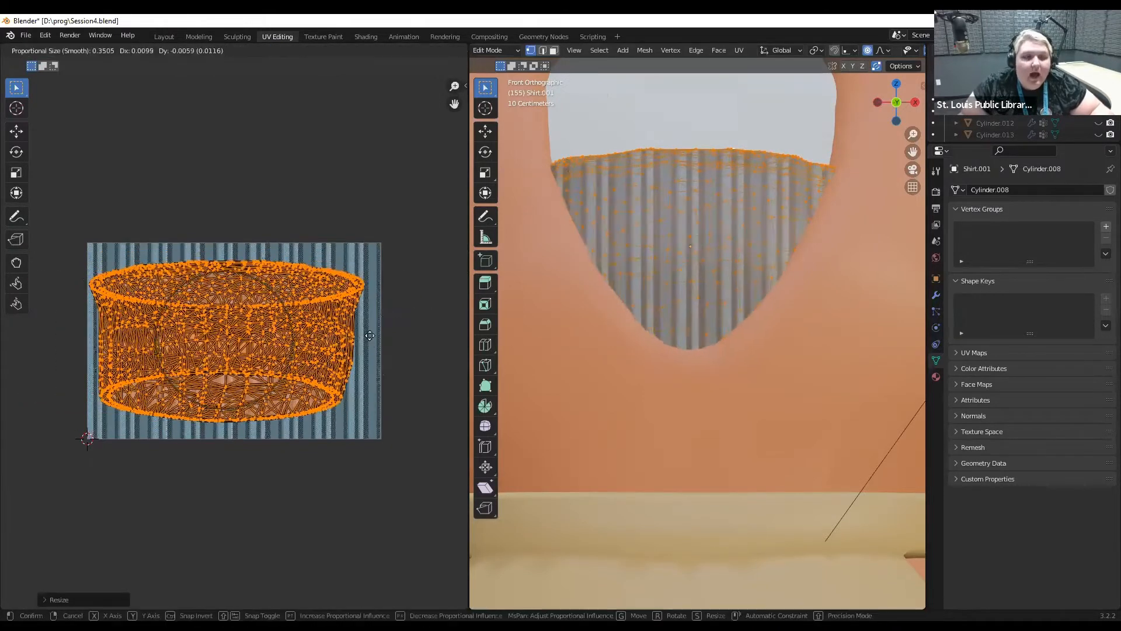
key(Tab)
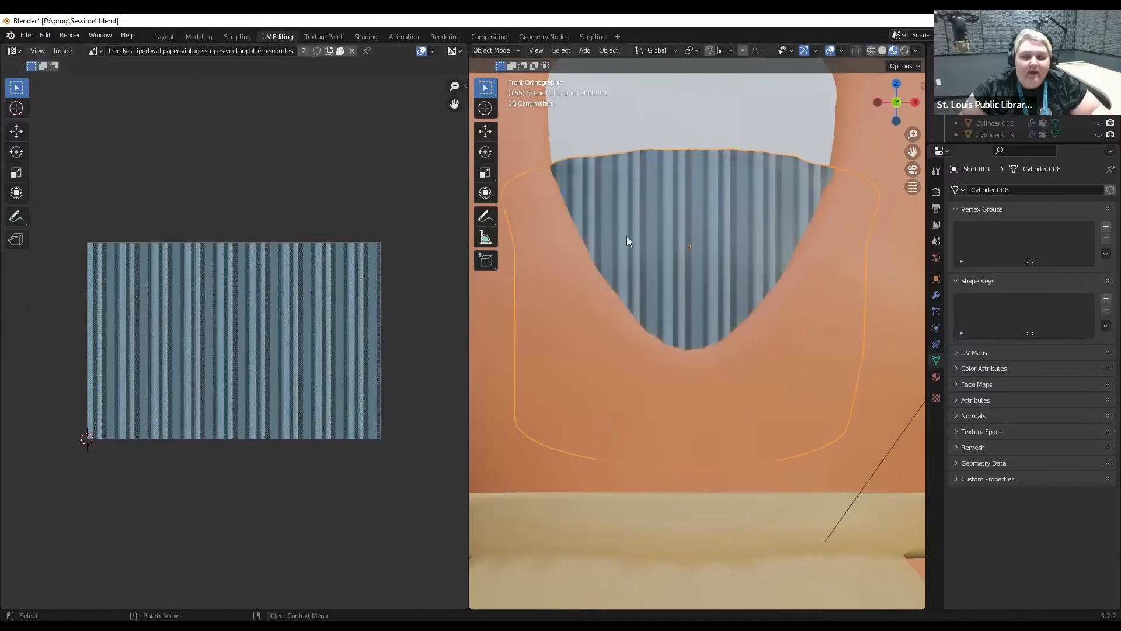
Select the character's hair and go back to the Layout workspace.
scroll(815, 282, down, 6)
click(799, 212)
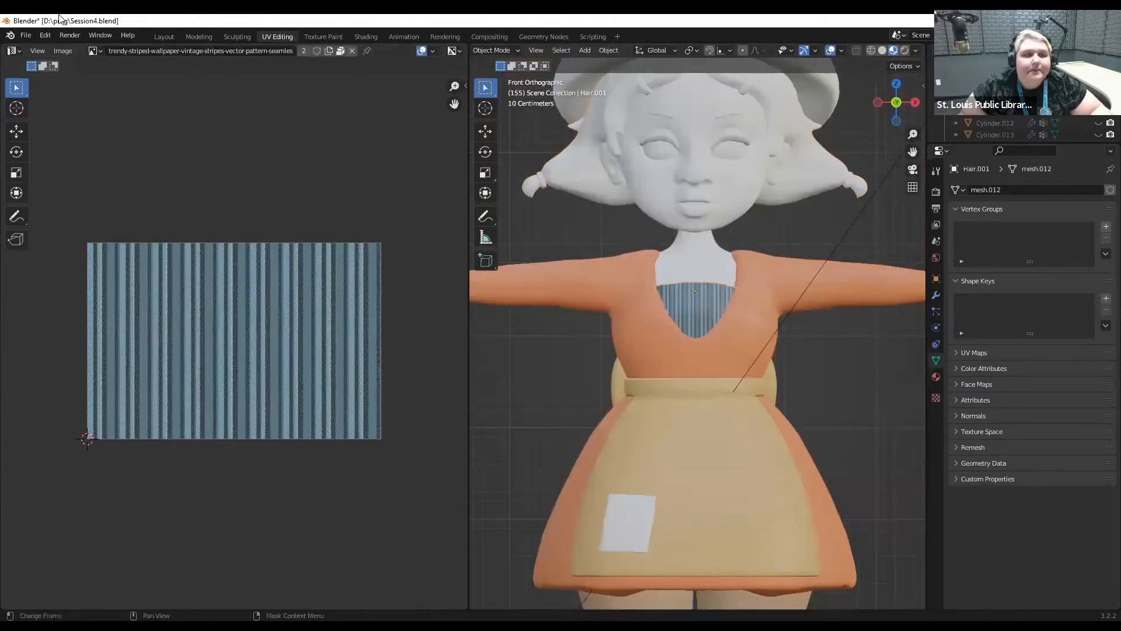
click(164, 37)
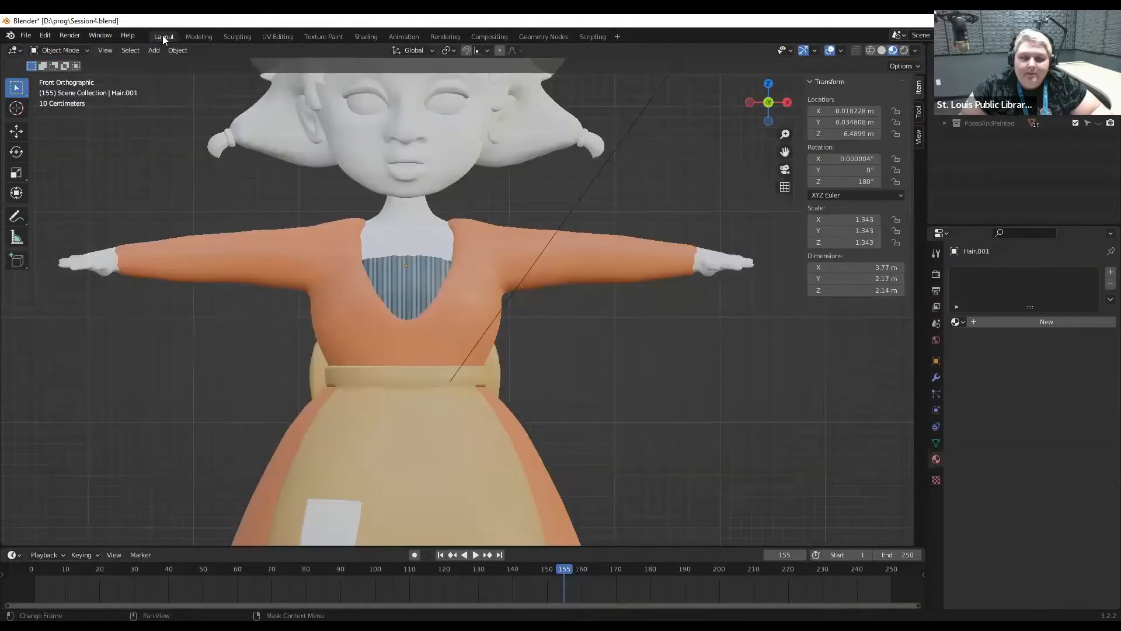
Frame the character's head from the front and select its hat.
scroll(617, 376, down, 5)
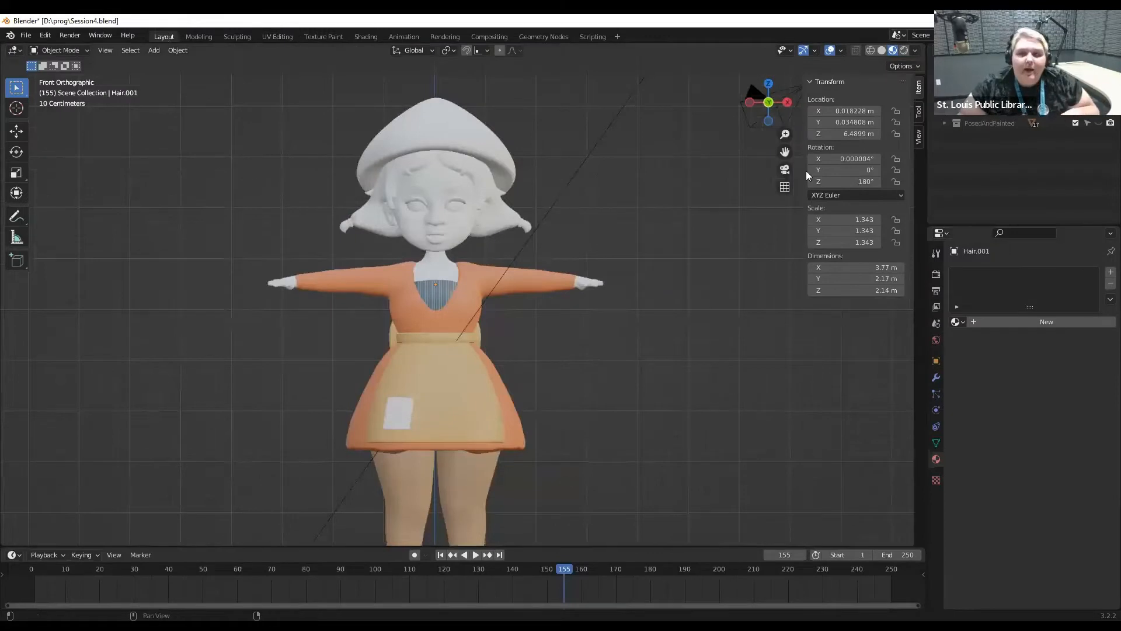
scroll(741, 268, up, 5)
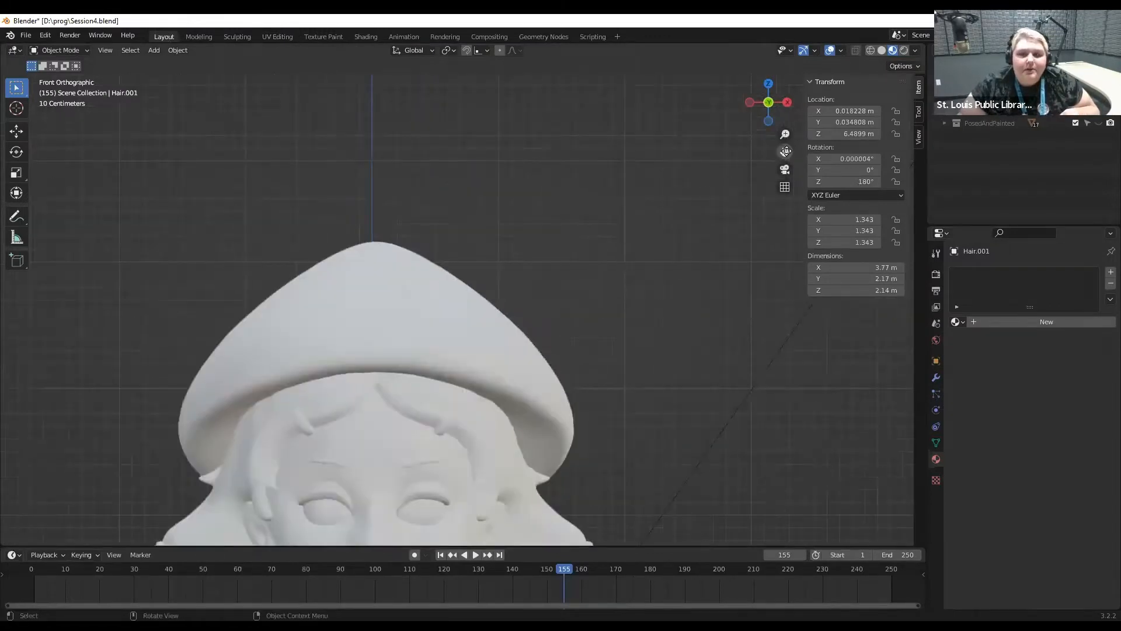
drag(785, 153, 835, 402)
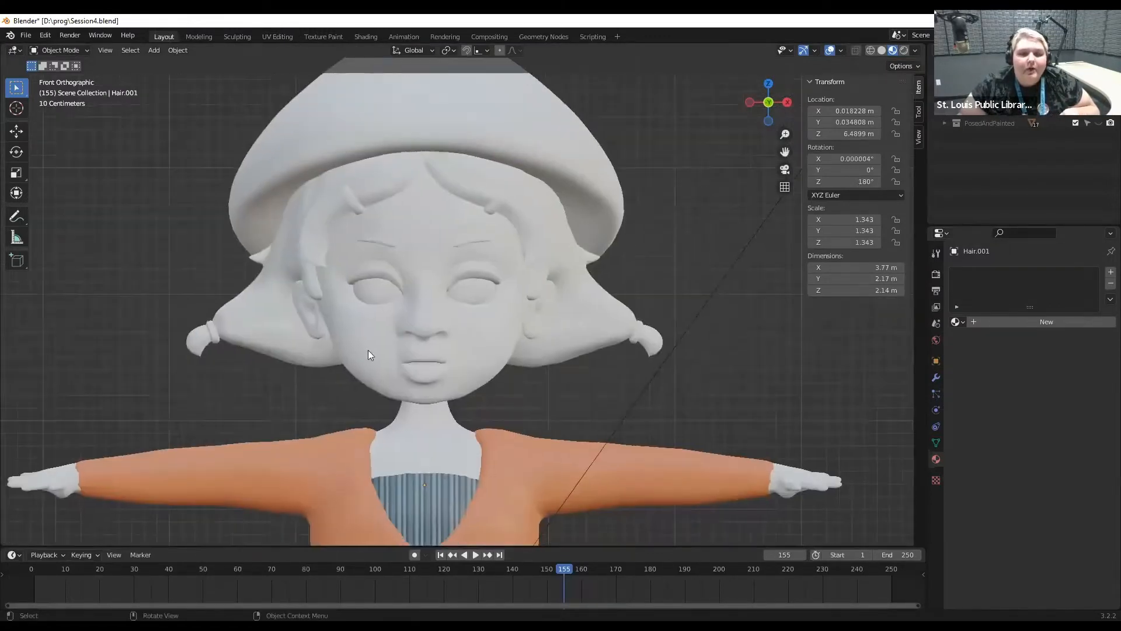
click(488, 376)
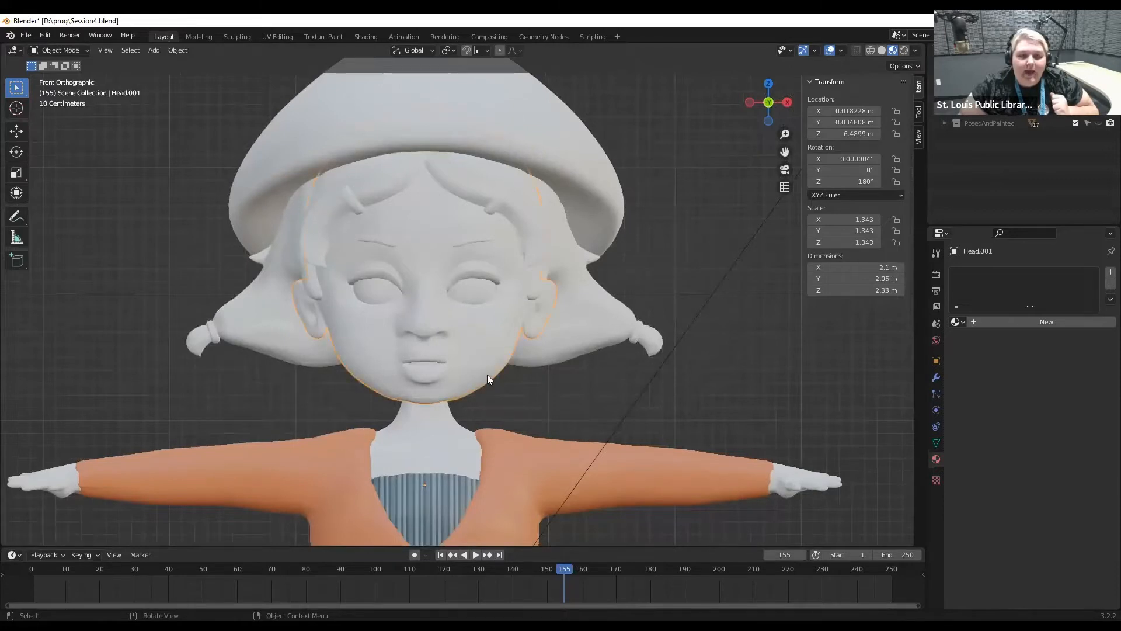
click(548, 141)
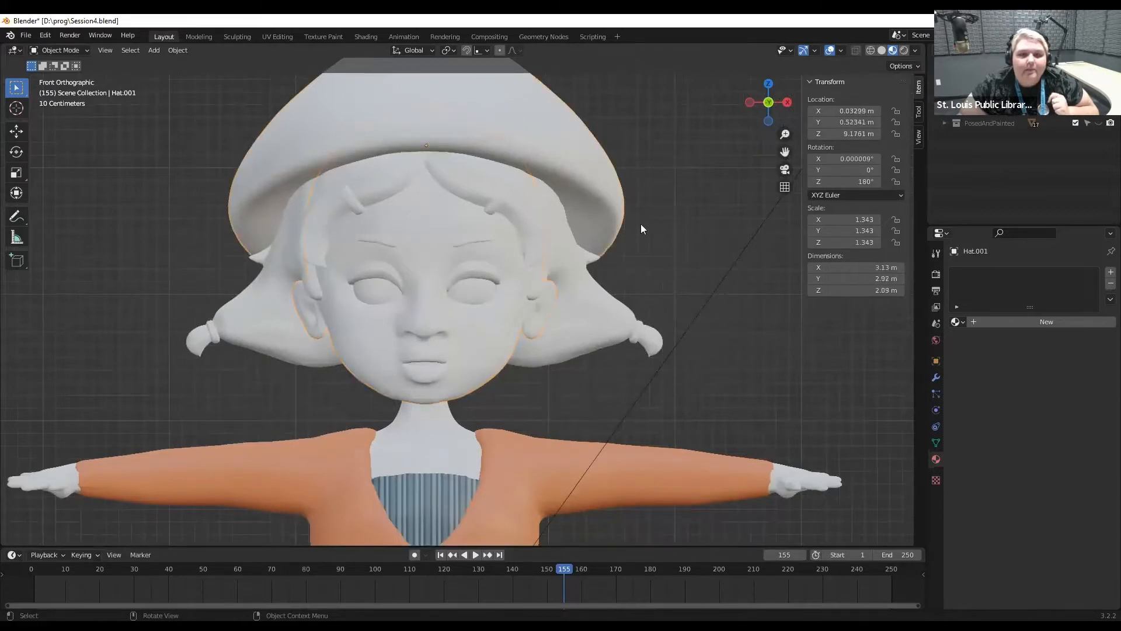
Give the hat a new material with a light red base color.
scroll(495, 145, down, 2)
middle_drag(495, 145, 513, 180)
scroll(514, 180, down, 4)
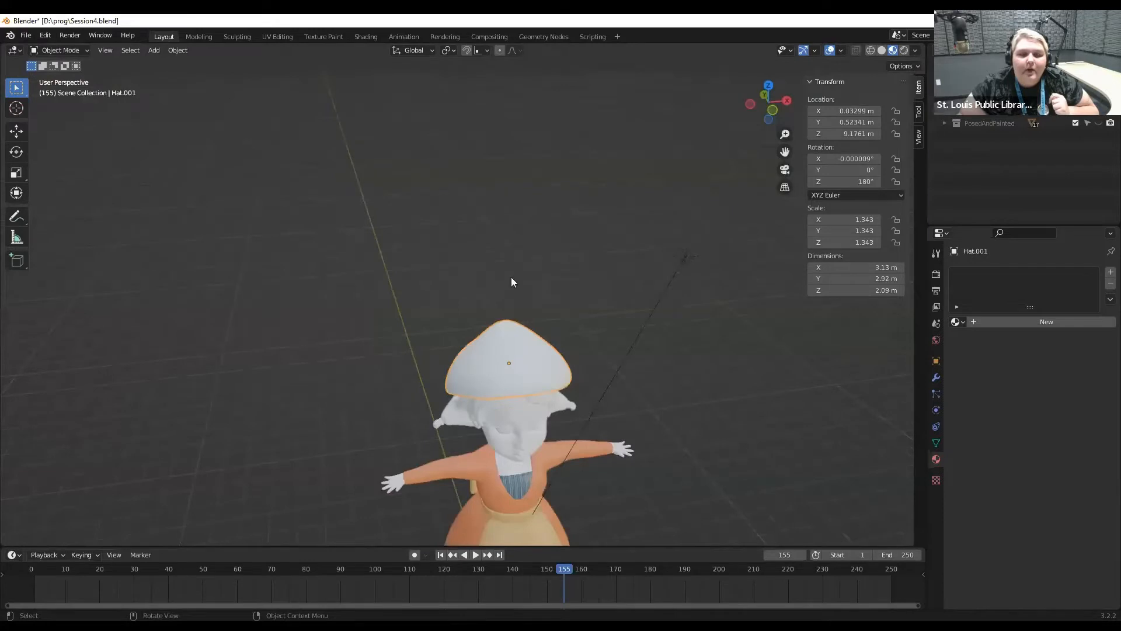
scroll(702, 190, up, 4)
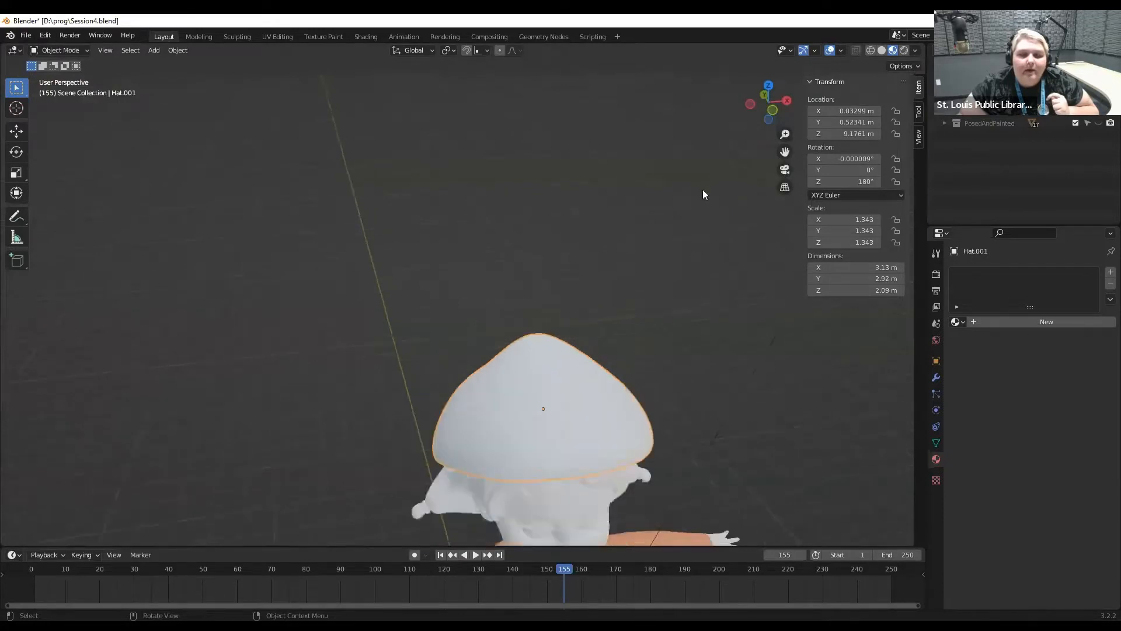
middle_drag(671, 232, 643, 195)
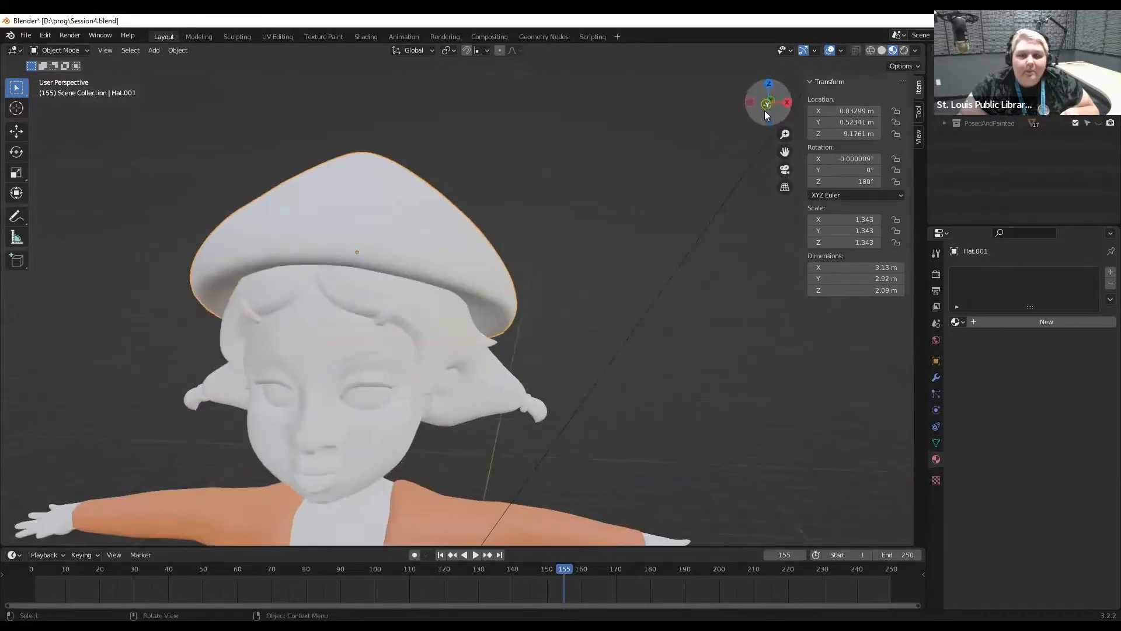
click(766, 107)
drag(785, 153, 767, 161)
scroll(770, 427, up, 3)
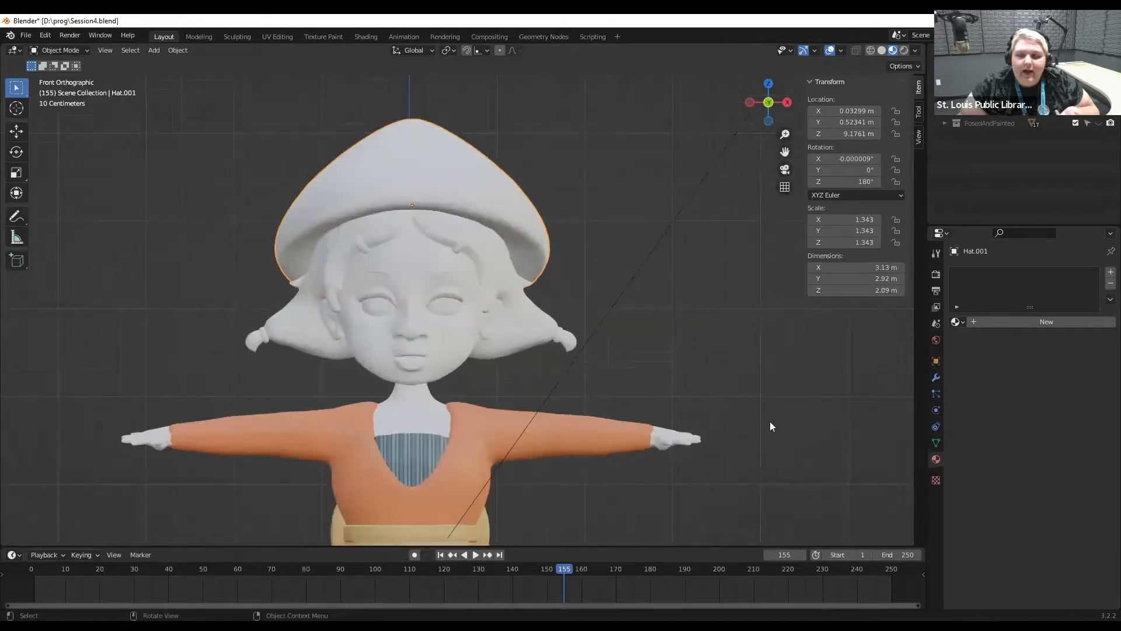
click(986, 321)
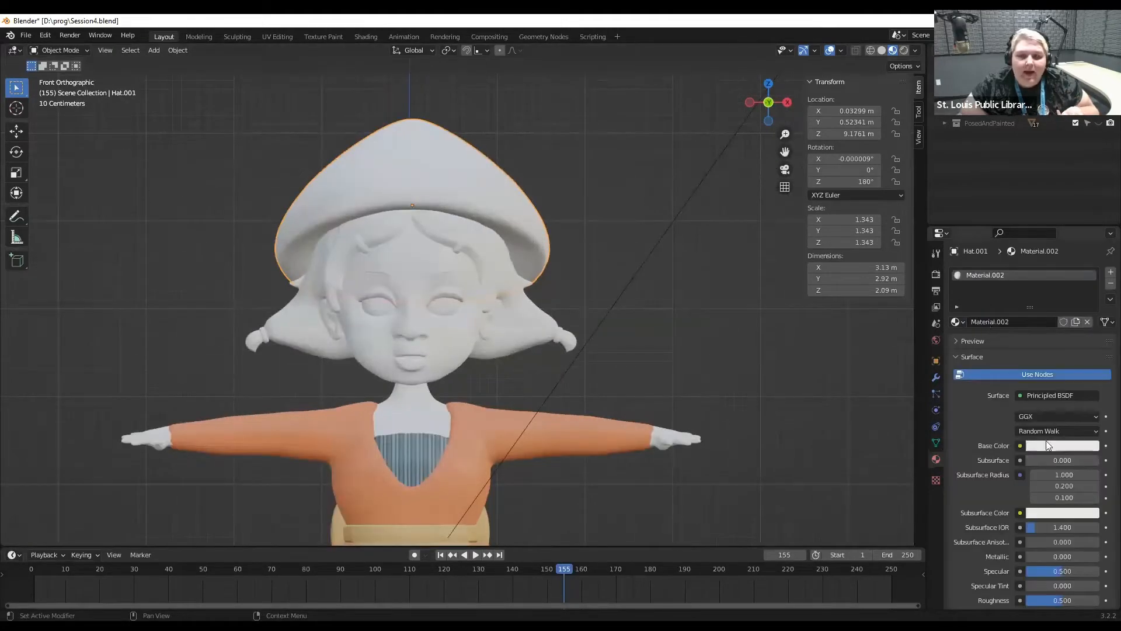
click(1062, 445)
click(1038, 351)
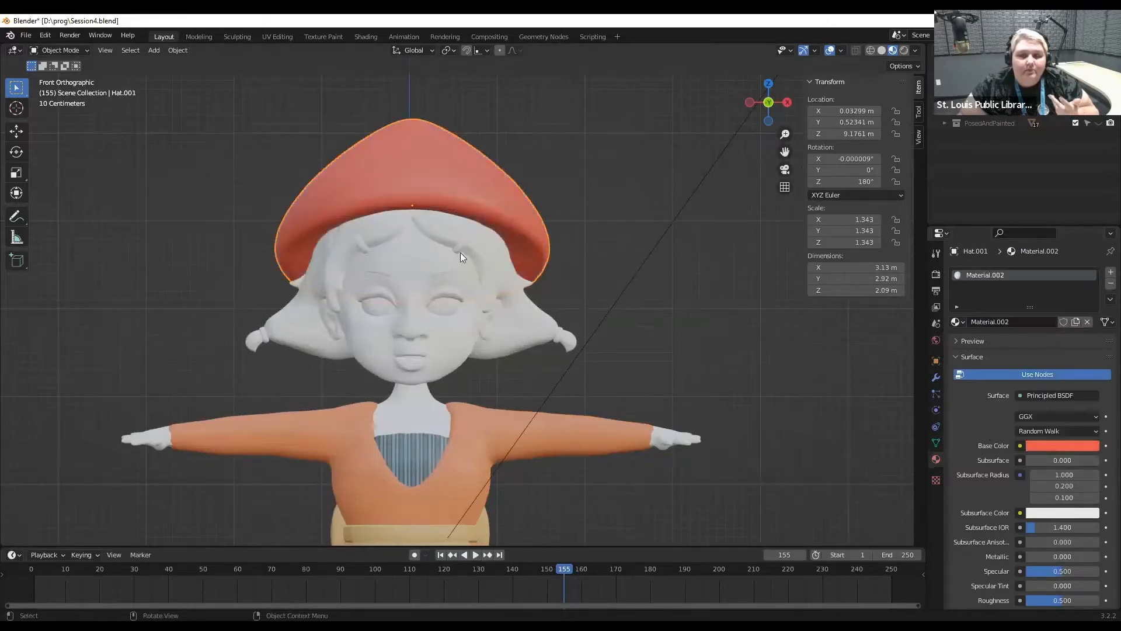
click(432, 161)
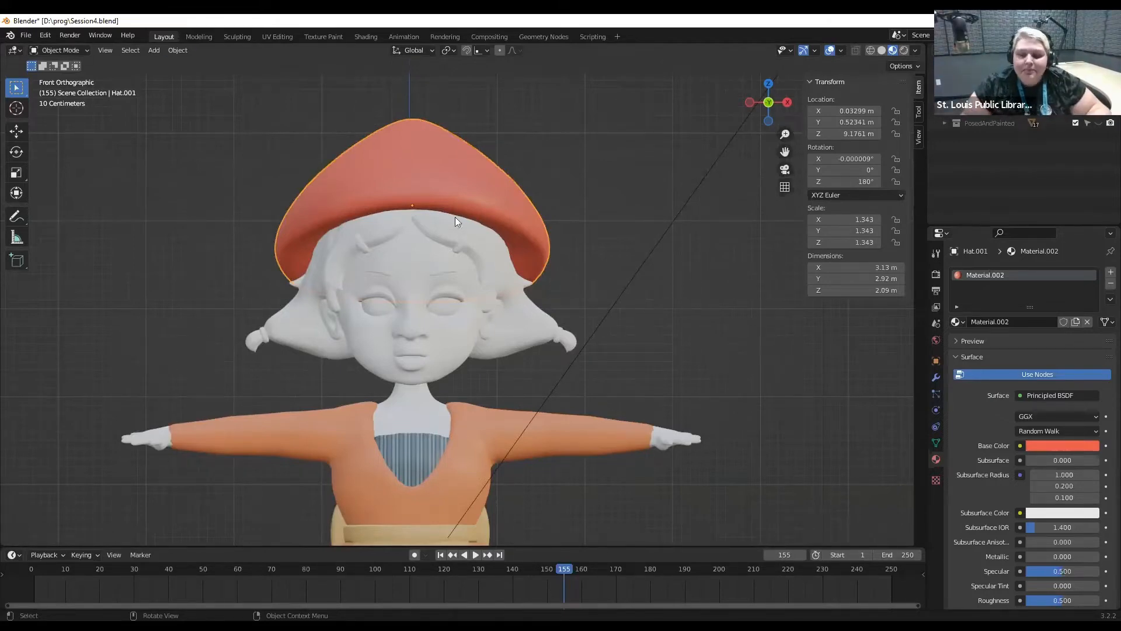
Examine the hat's mesh in Edit Mode with all of its geometry selected, and return to Object Mode.
key(Tab)
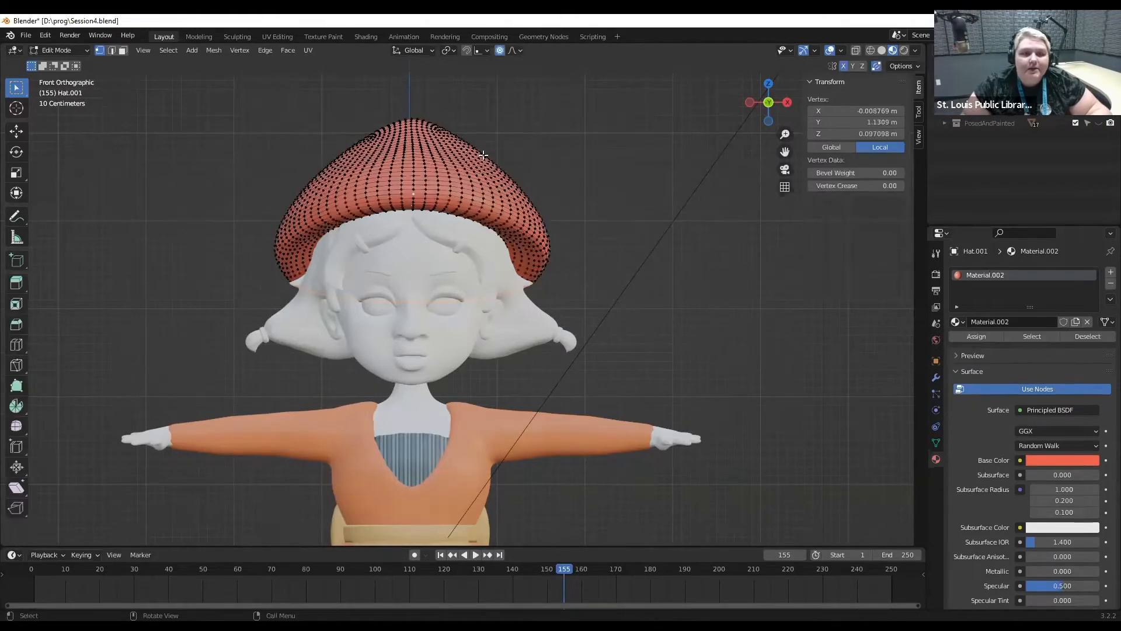
key(a)
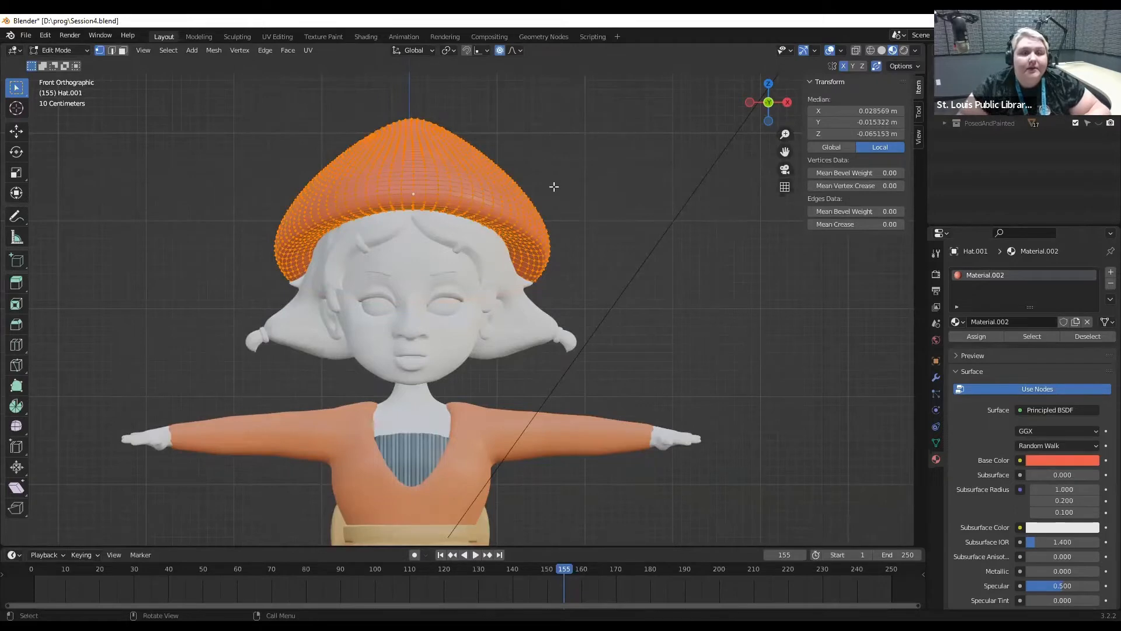
middle_drag(552, 187, 488, 193)
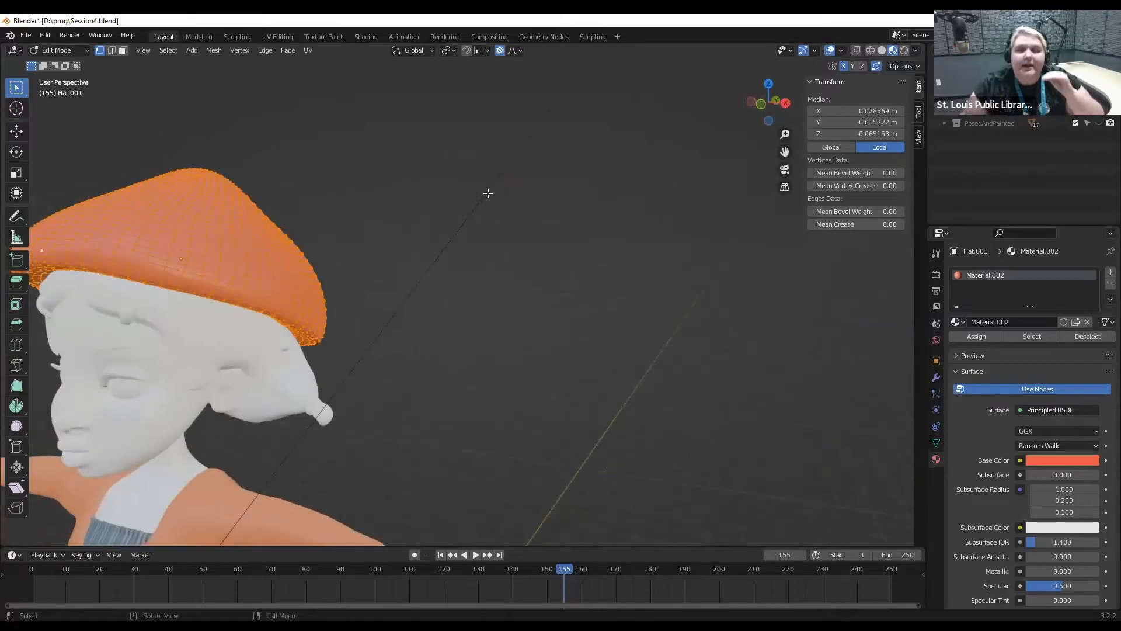
click(762, 105)
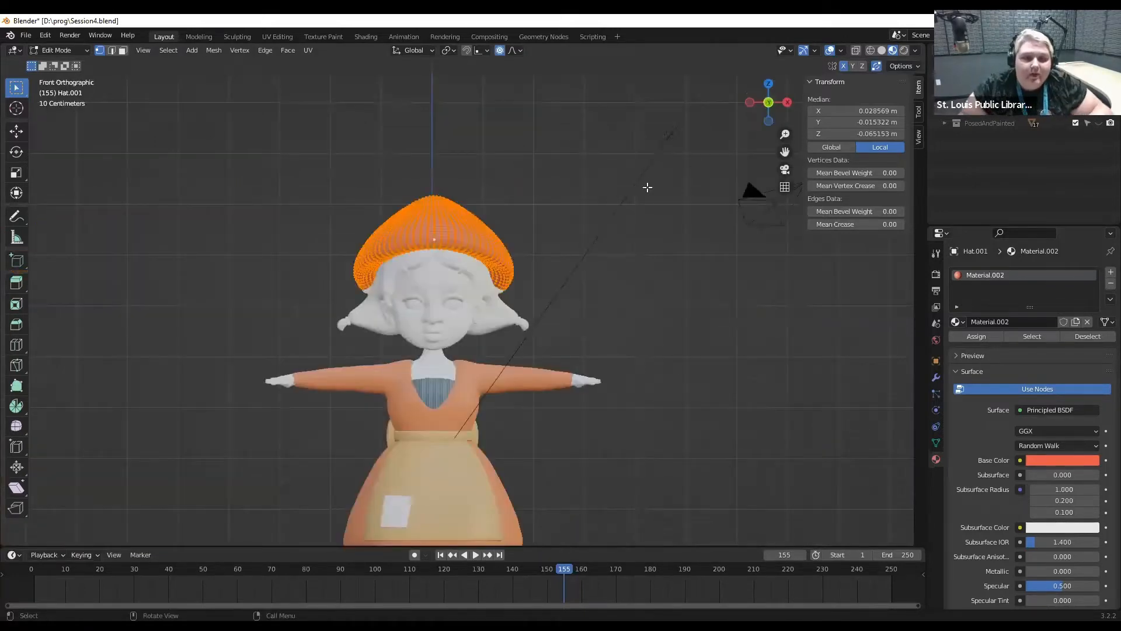
key(Tab)
scroll(638, 188, up, 3)
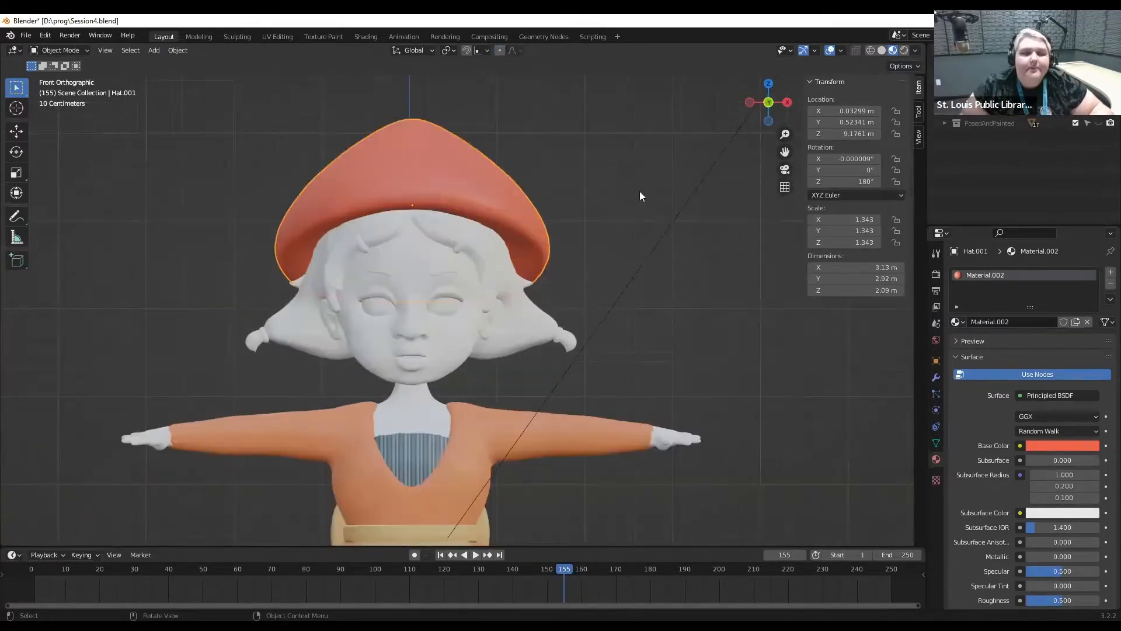
In Edit Mode, clear the hat's selection and select a horizontal edge loop around its brim.
key(Tab)
scroll(641, 192, up, 1)
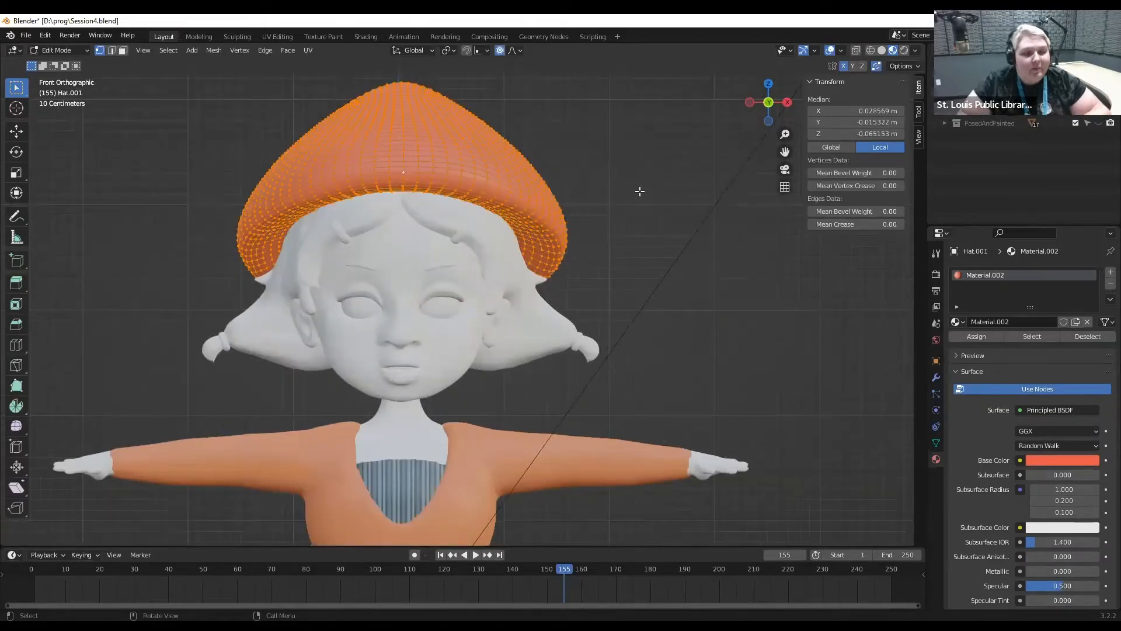
click(639, 196)
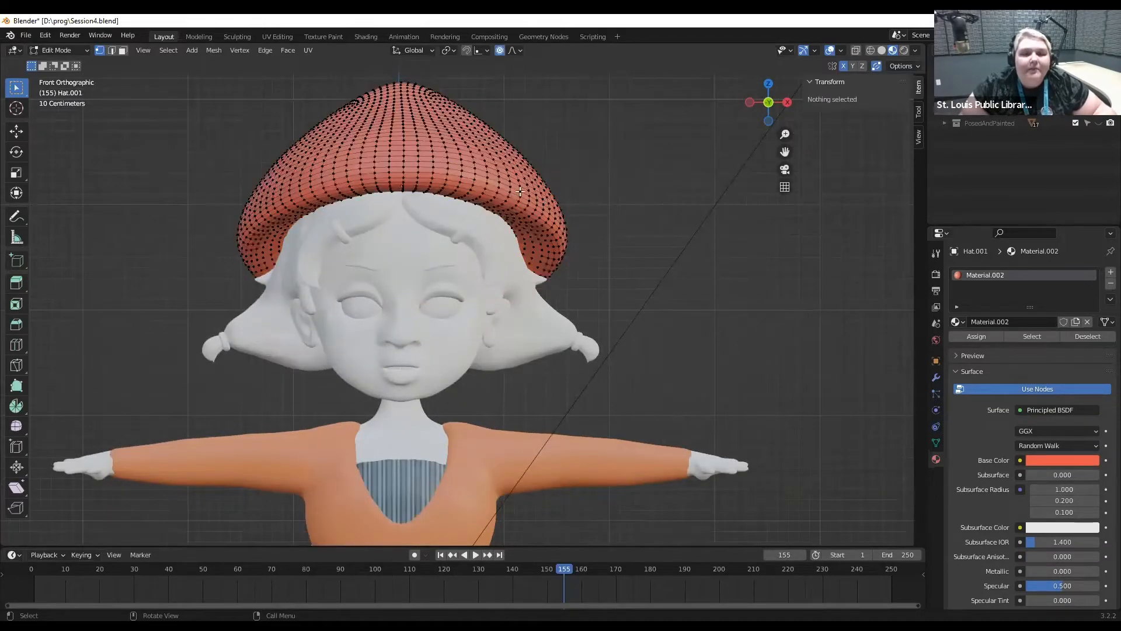
scroll(492, 163, up, 1)
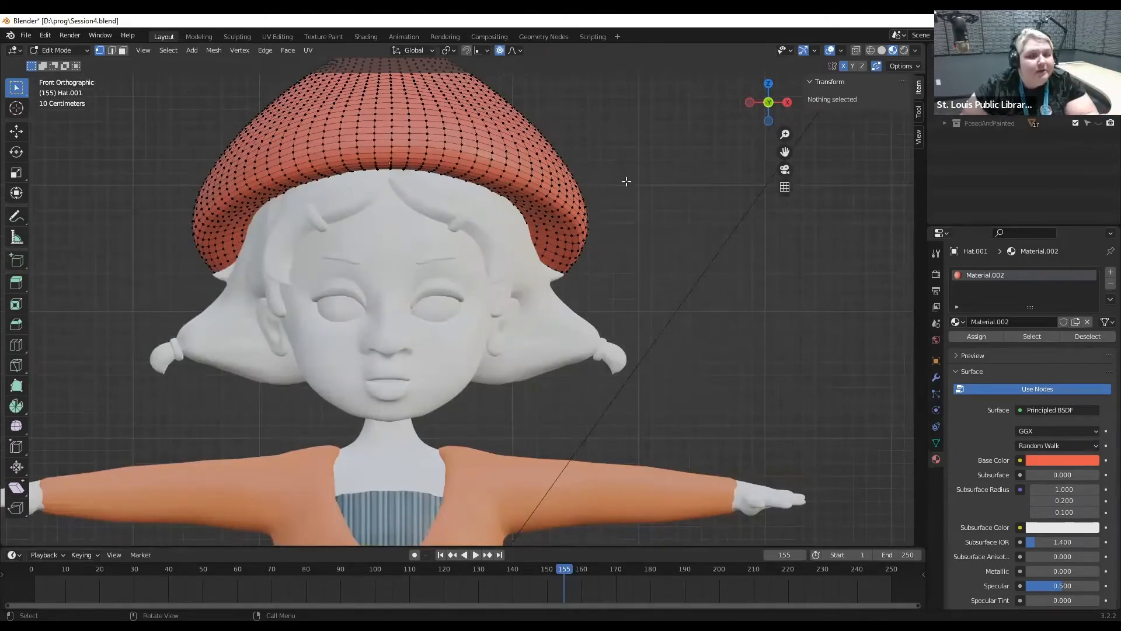
scroll(606, 179, down, 1)
middle_drag(603, 178, 595, 183)
scroll(594, 183, down, 4)
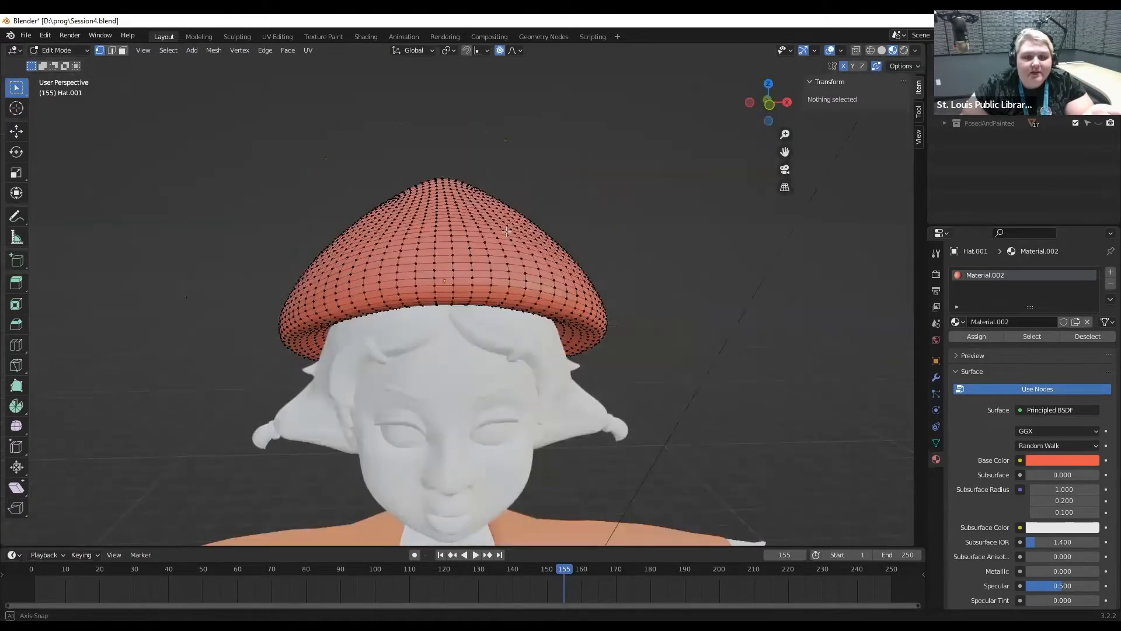
shift+middle_drag(497, 171, 508, 240)
middle_drag(440, 289, 525, 245)
scroll(432, 176, up, 3)
scroll(433, 176, down, 3)
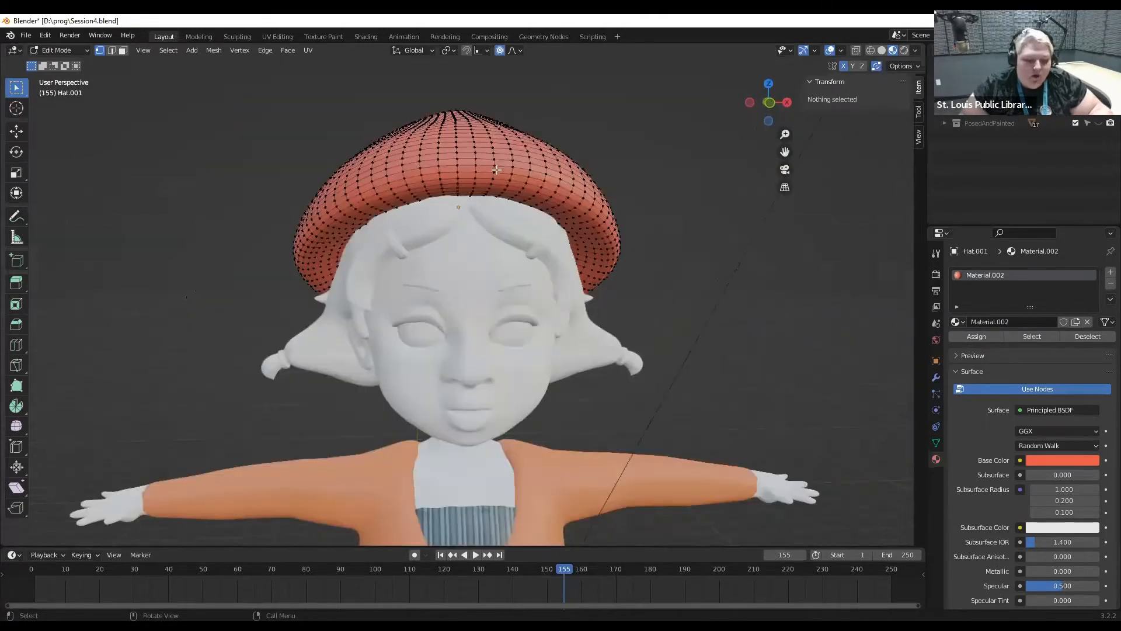
alt+click(479, 173)
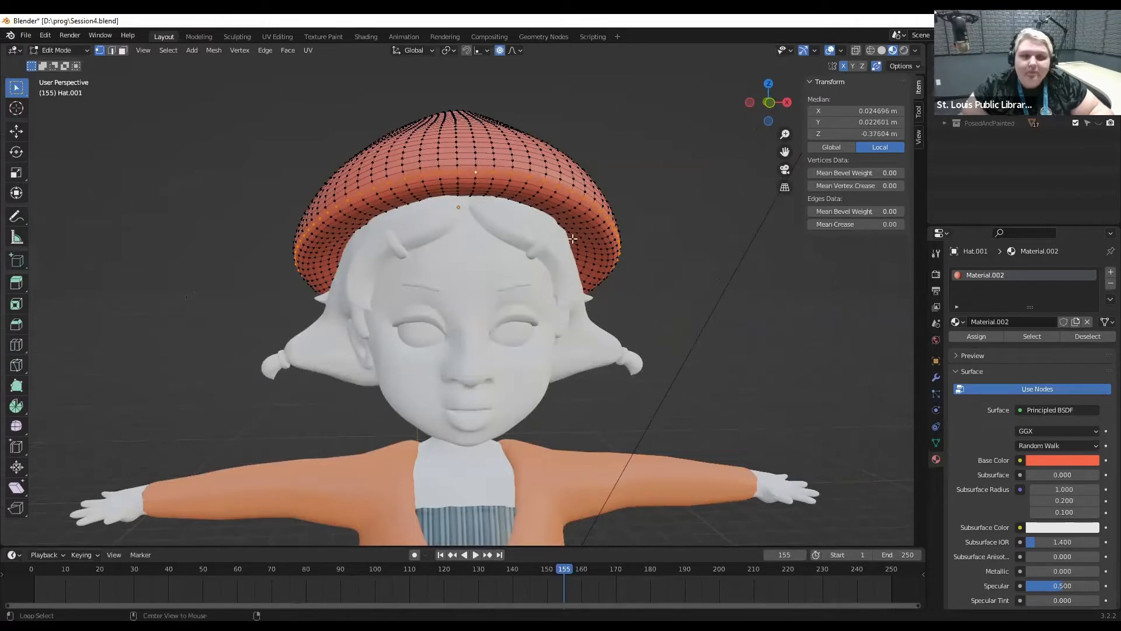
alt+click(519, 182)
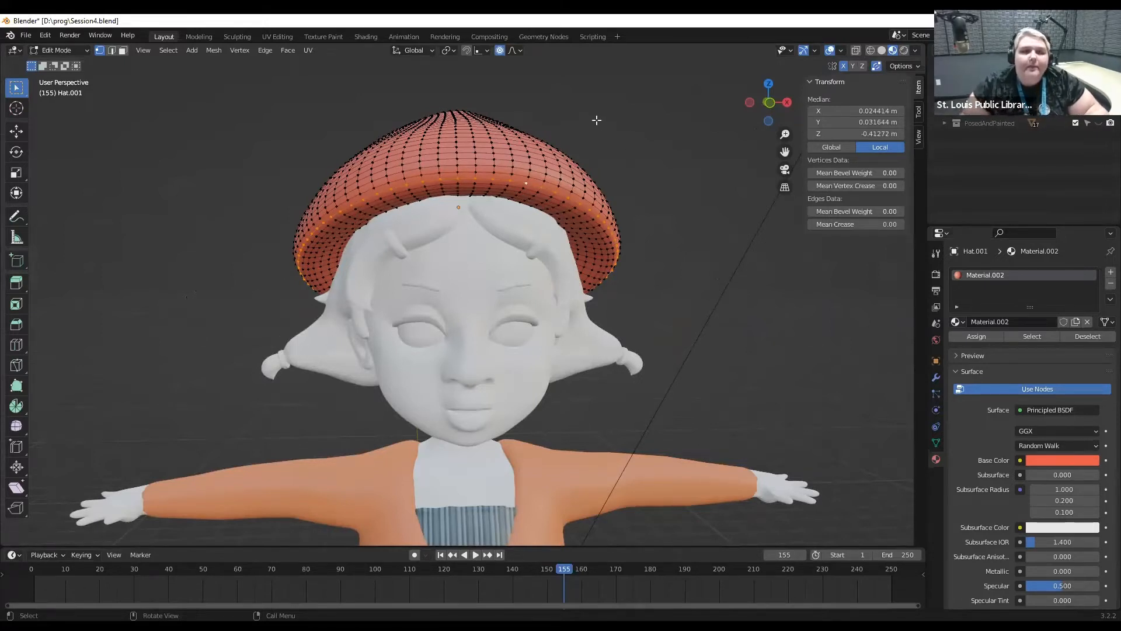
Unwrap the hat's entire mesh with the angle-based method.
key(a)
key(u)
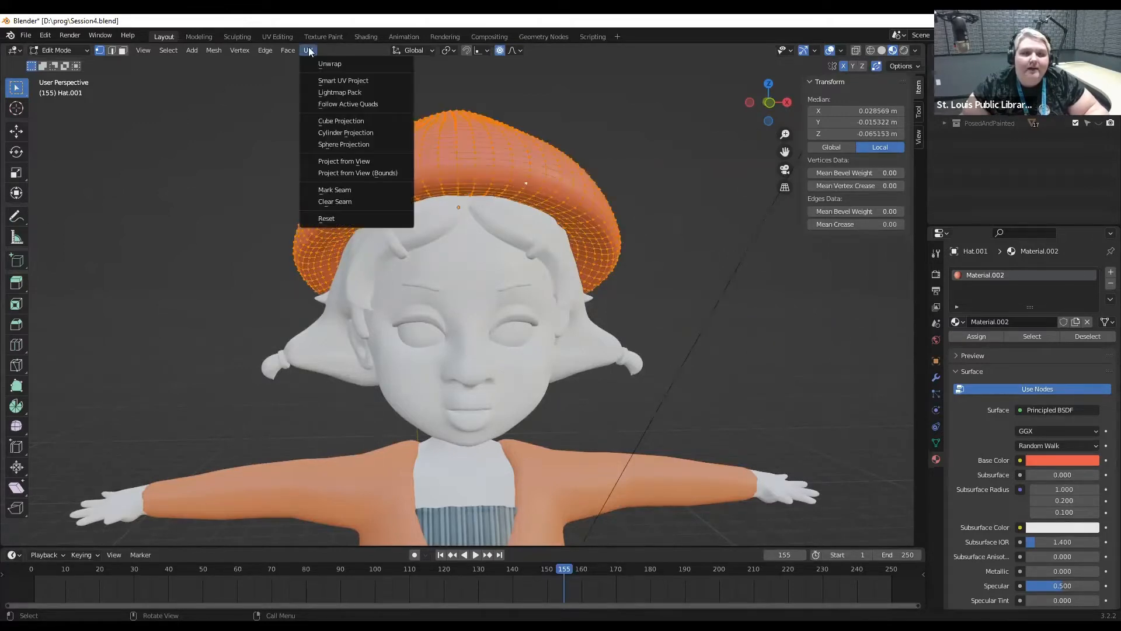
click(320, 66)
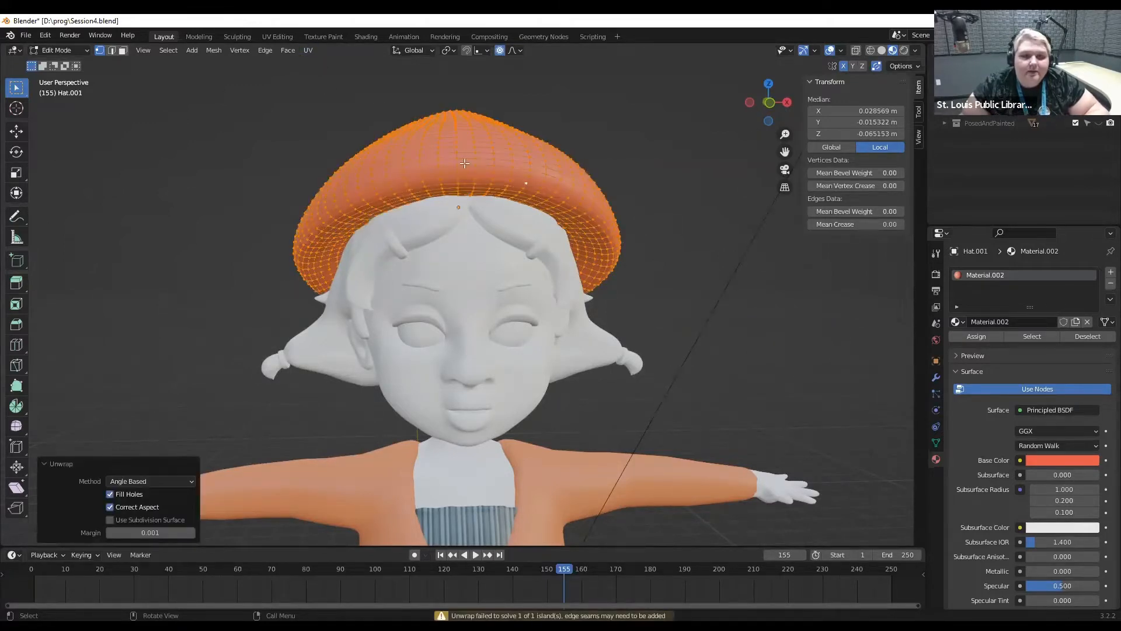
Scale the hat's UVs down to about 63% in the UV Editing workspace, and return to the Layout workspace.
click(277, 36)
scroll(292, 318, up, 3)
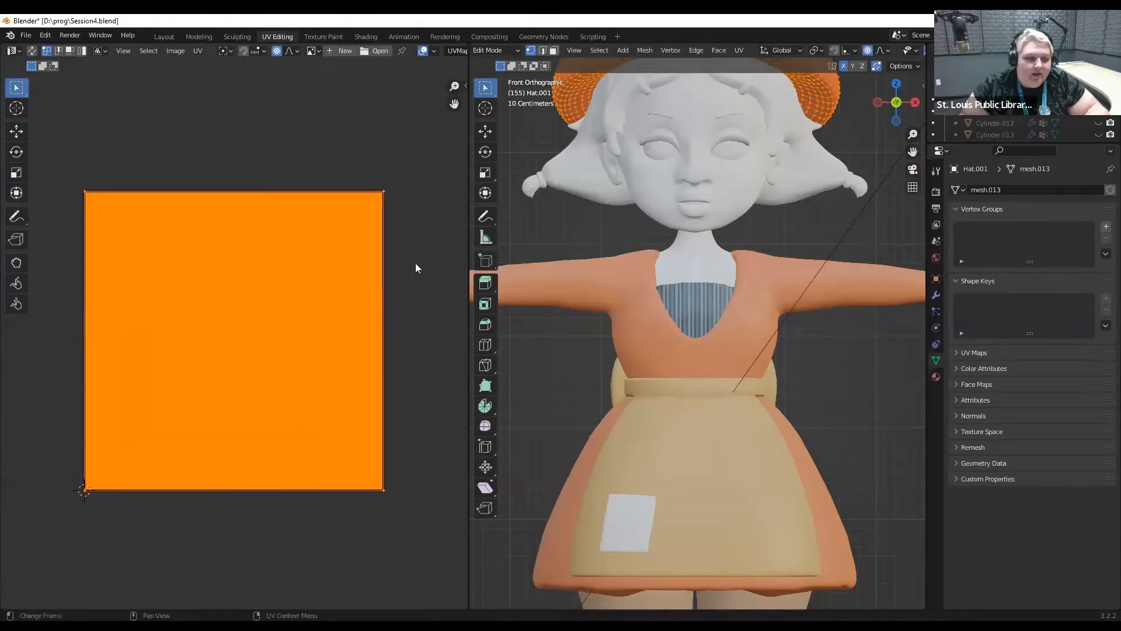
key(s)
click(367, 268)
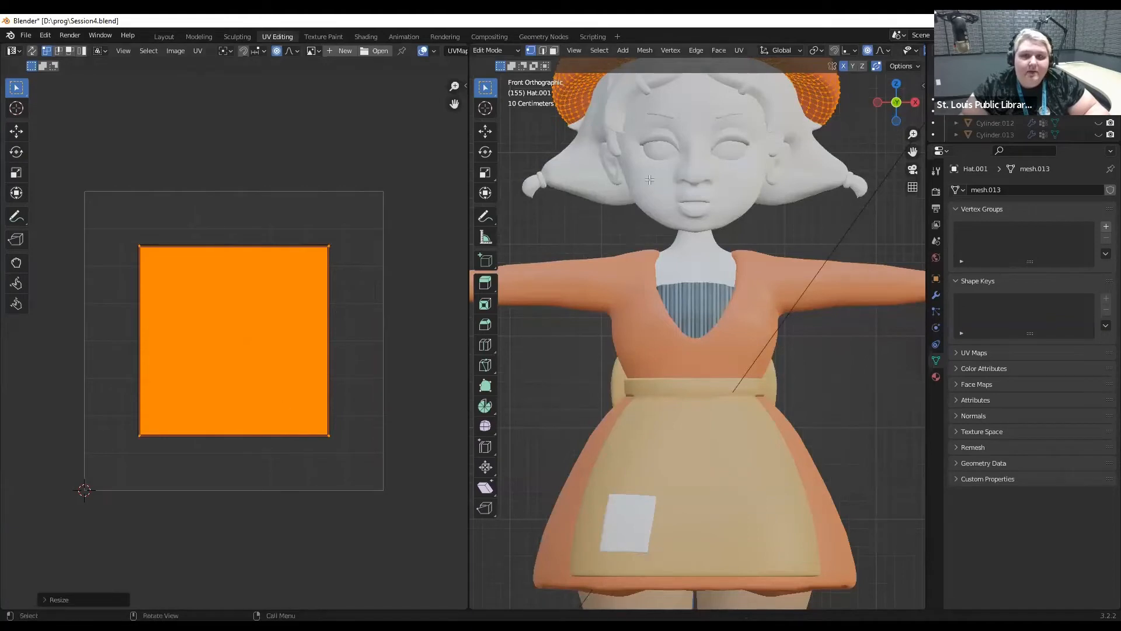
middle_drag(650, 179, 645, 146)
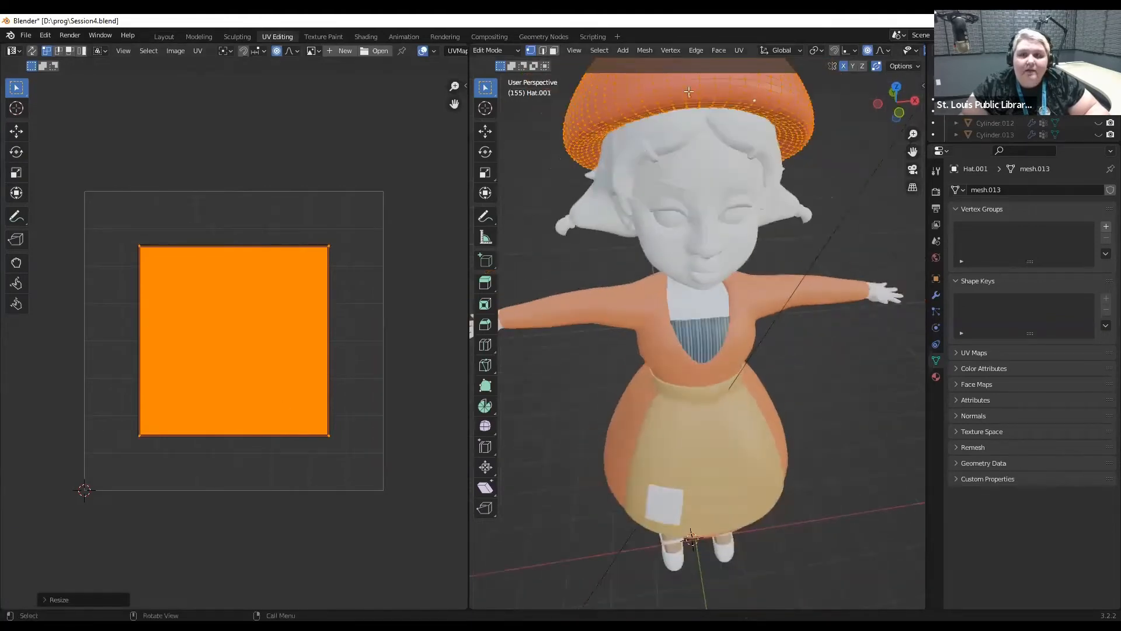
click(165, 37)
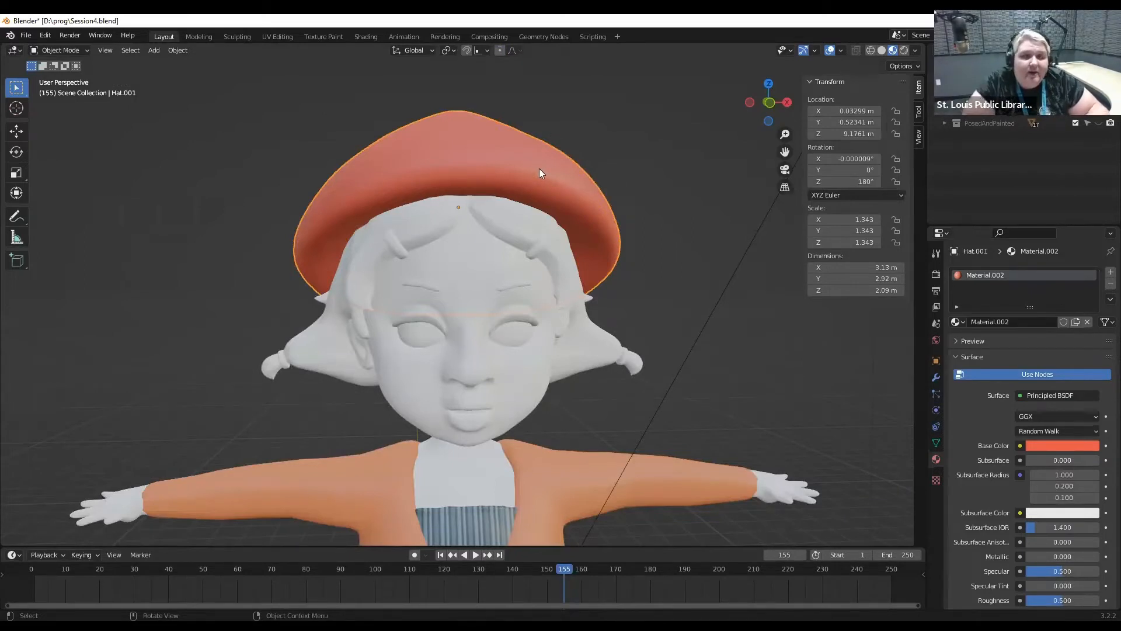
In Edit Mode, select the horizontal edge loop around the hat's brim and mark it as a seam.
key(Tab)
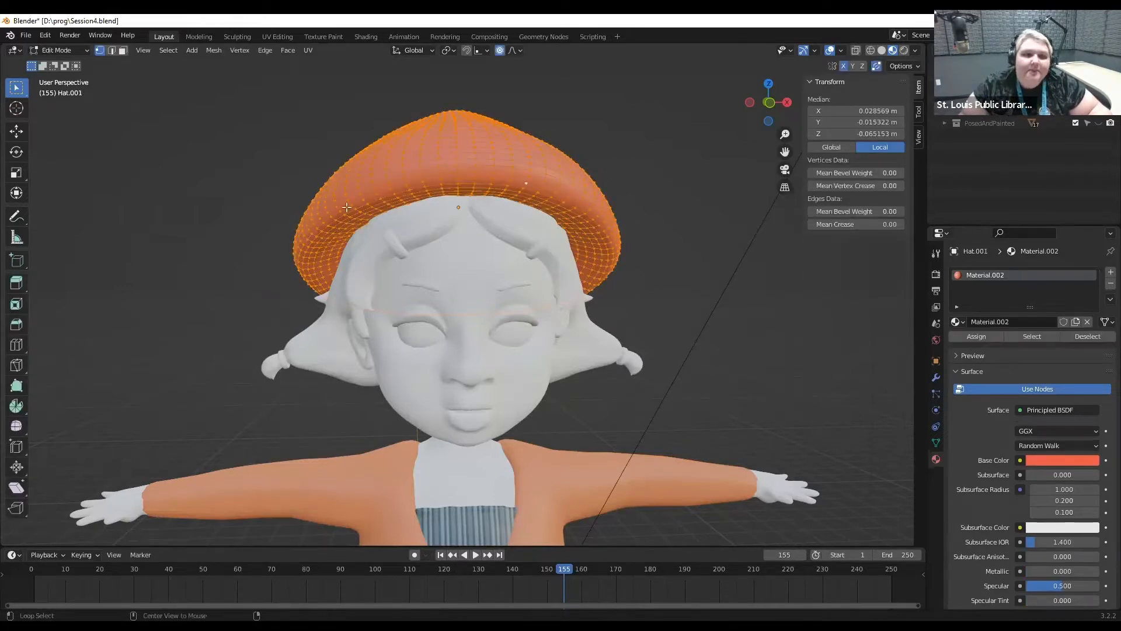
click(620, 194)
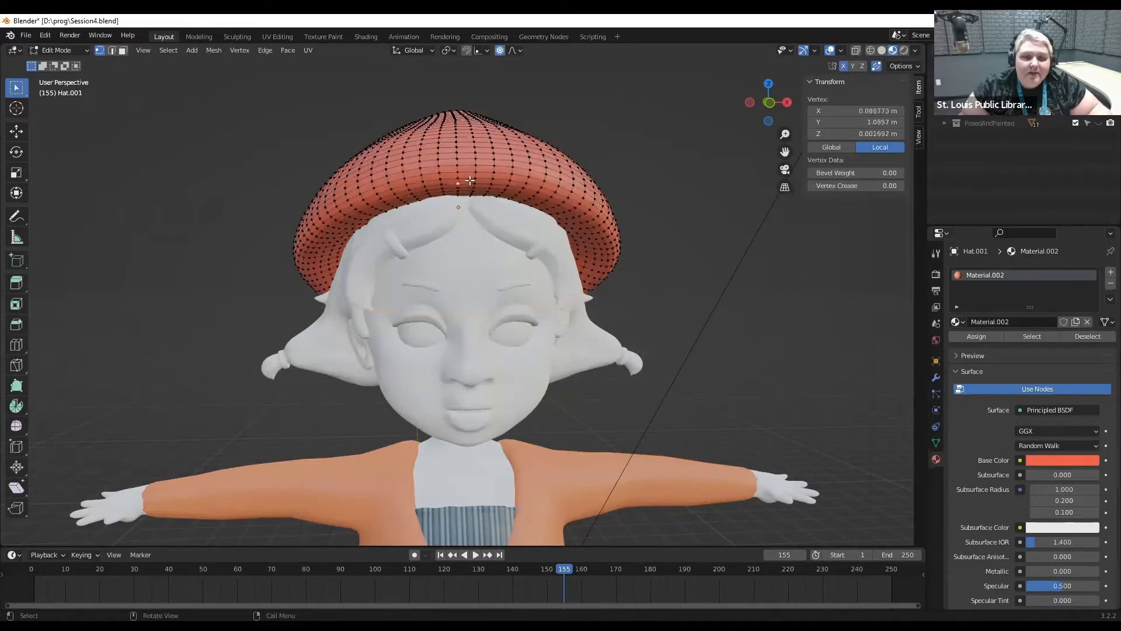
alt+click(529, 182)
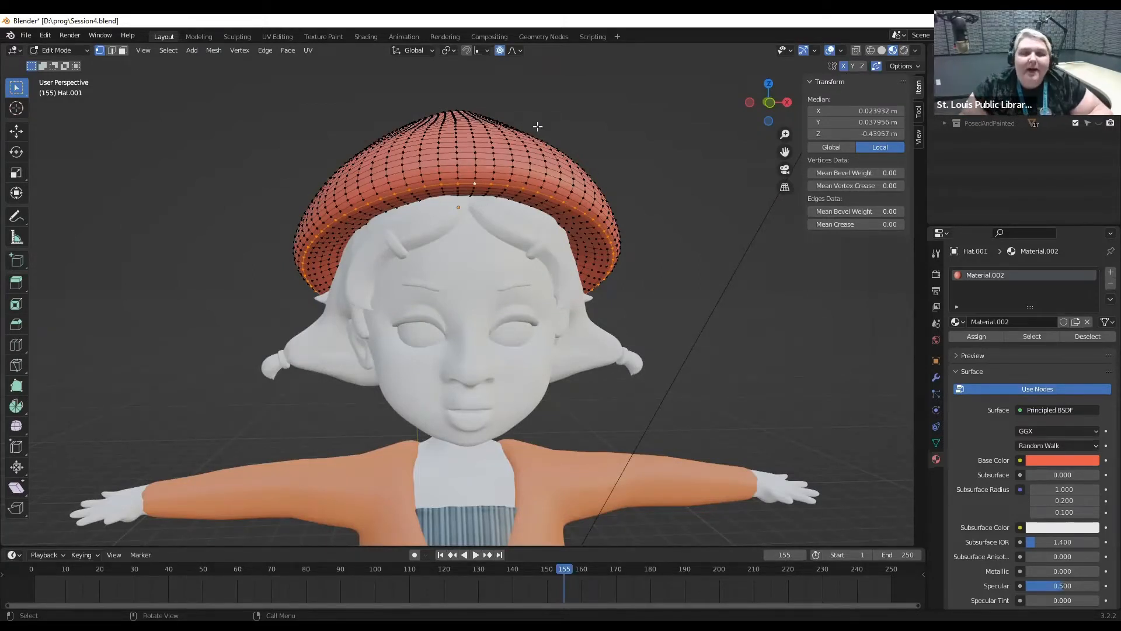
click(627, 196)
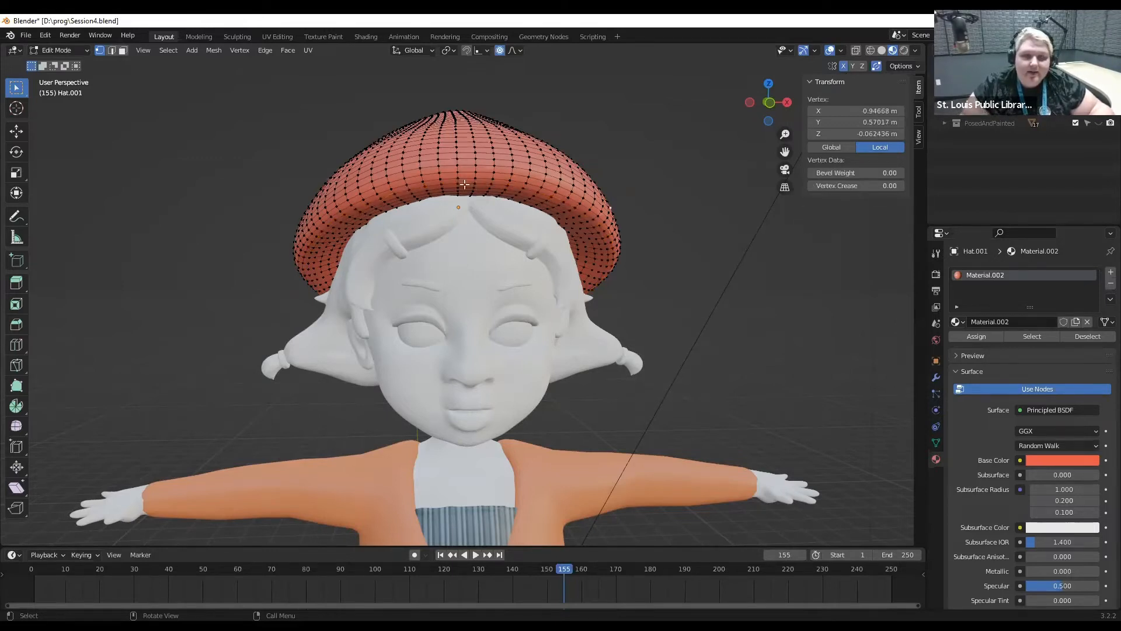
click(467, 179)
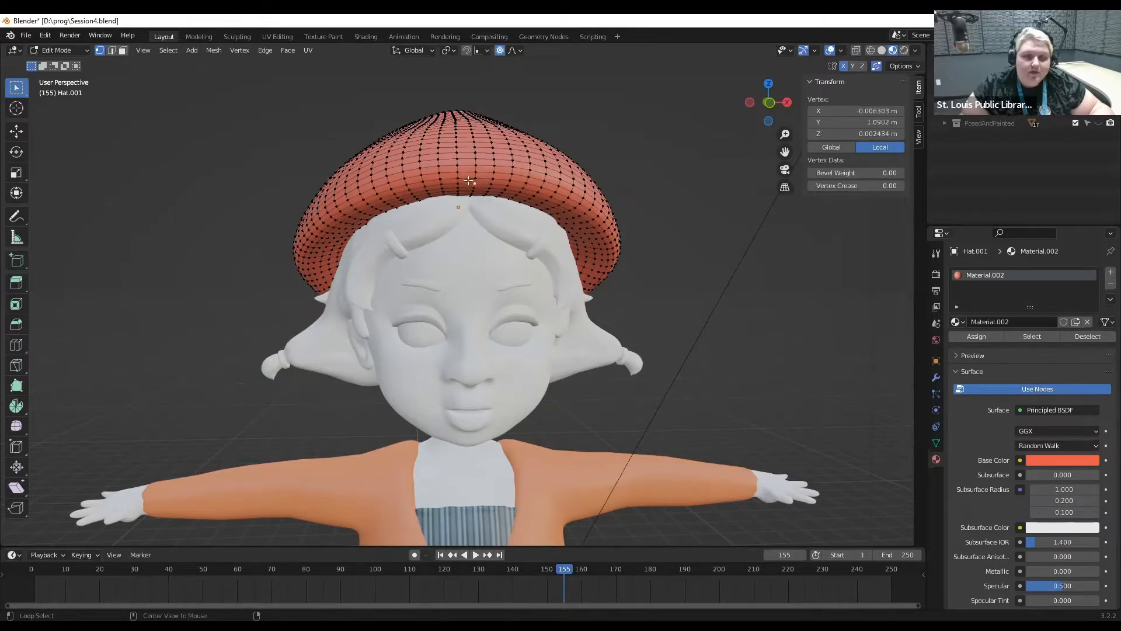
alt+click(480, 179)
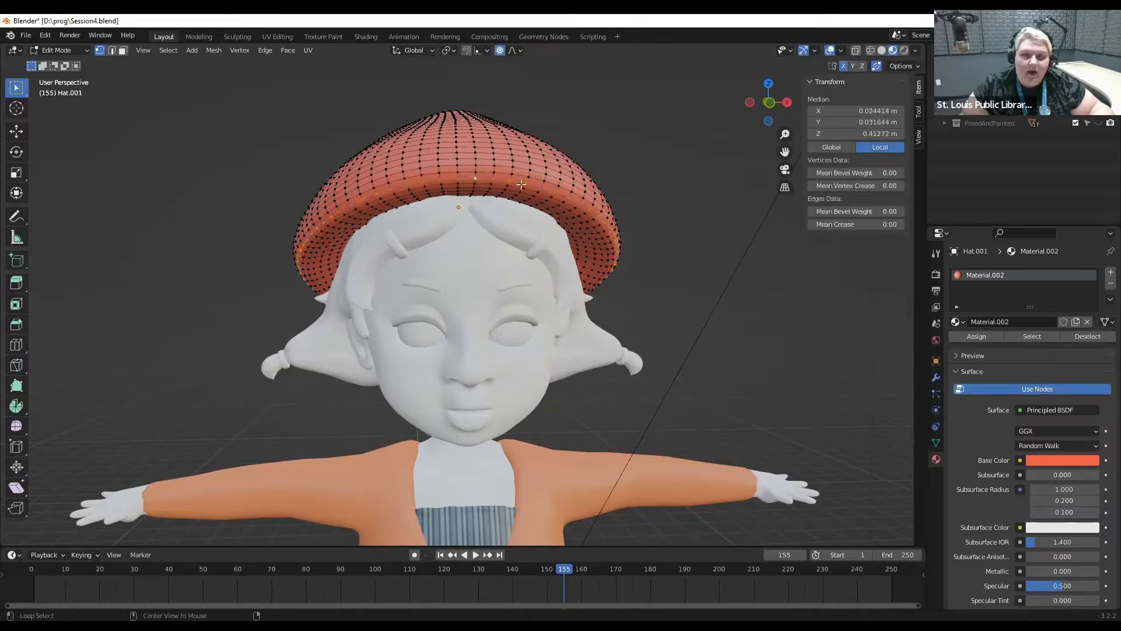
click(306, 51)
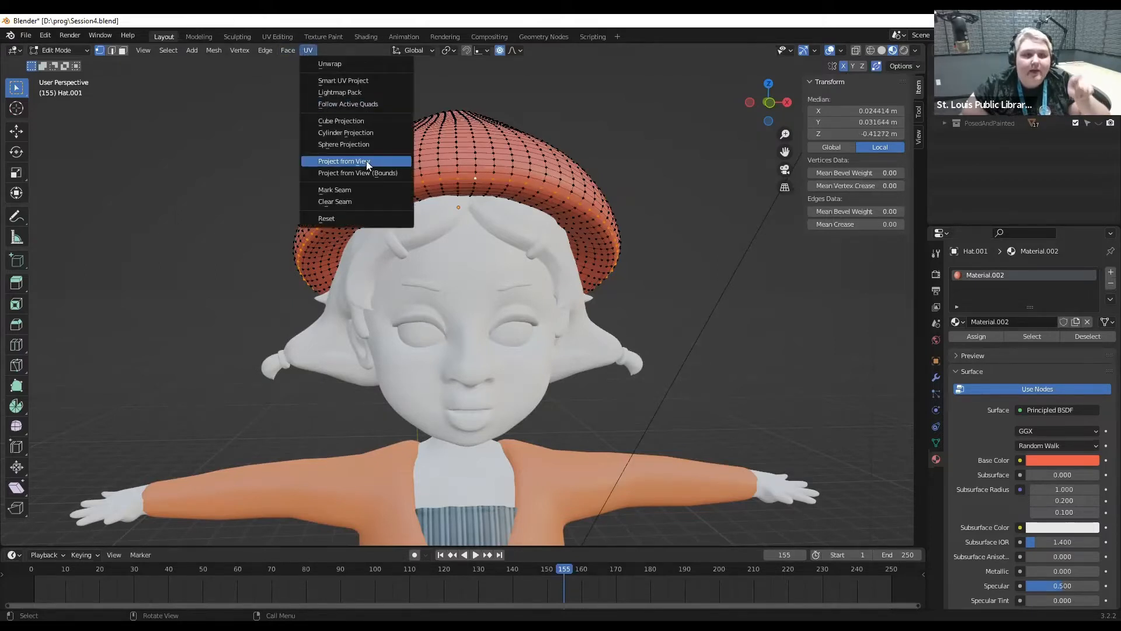
click(376, 188)
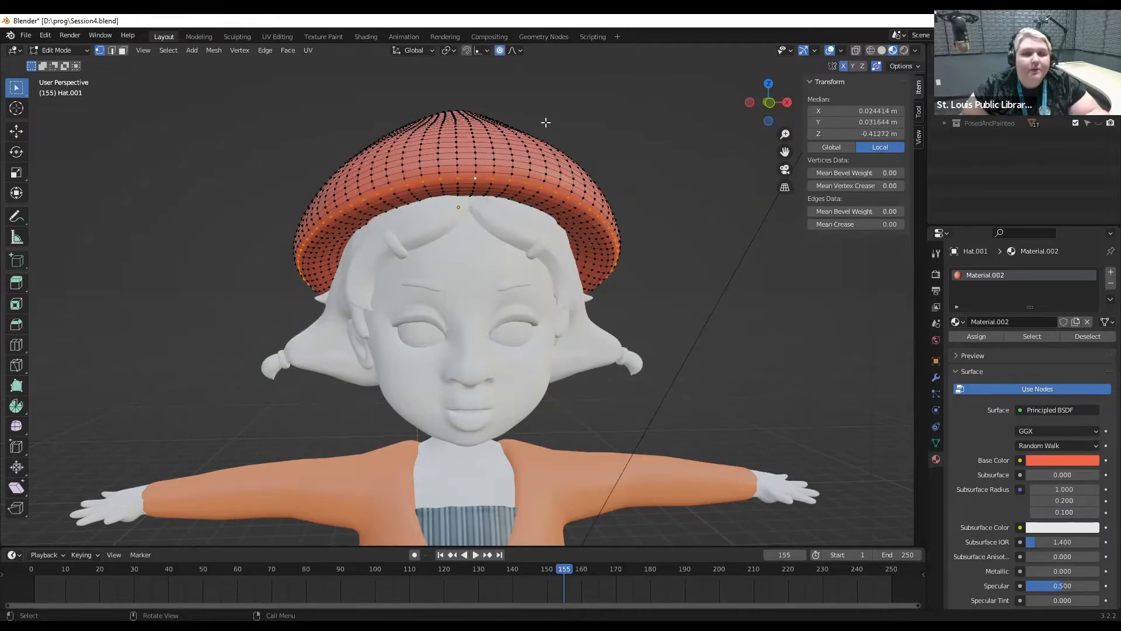
Select the hat's entire mesh and unwrap it with the angle-based method.
key(a)
click(308, 50)
click(319, 68)
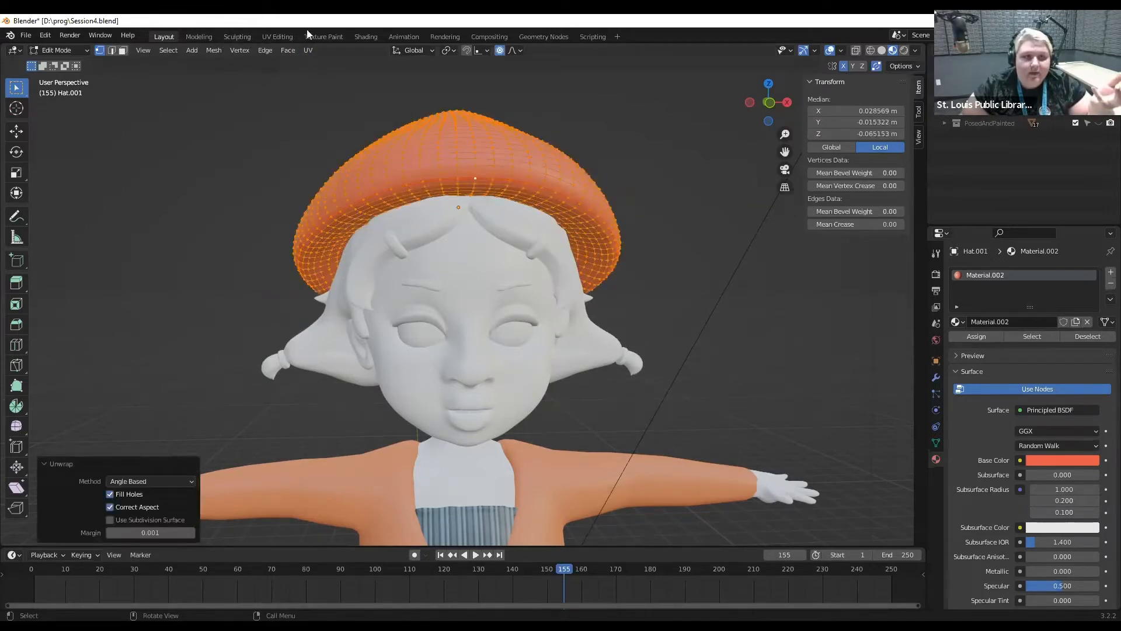
In the UV Editing workspace, examine how the hat's UV islands correspond to its mesh by selecting parts of both, and clear the selection.
click(278, 36)
scroll(283, 330, up, 1)
scroll(281, 327, down, 2)
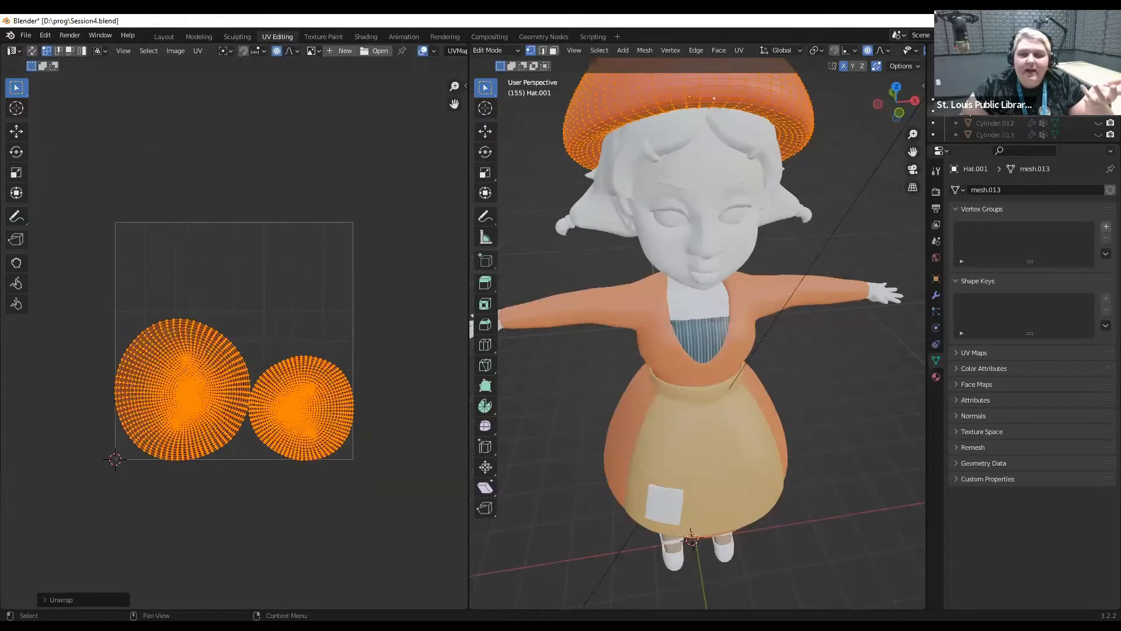
drag(913, 152, 923, 197)
scroll(817, 170, down, 1)
click(658, 101)
drag(630, 93, 768, 173)
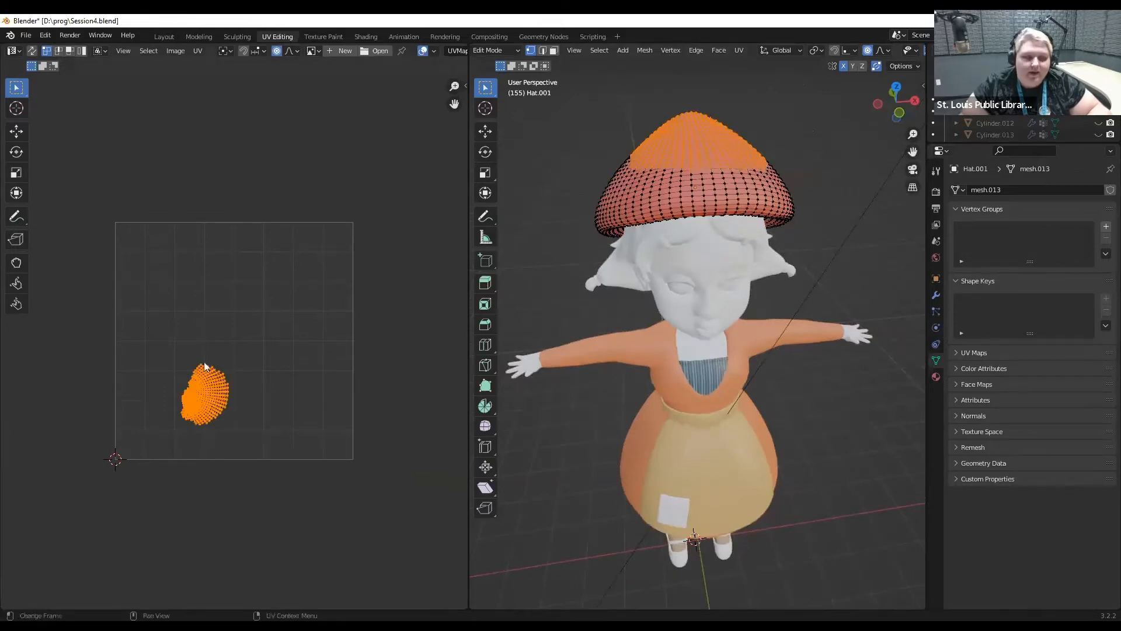
key(a)
drag(156, 354, 191, 421)
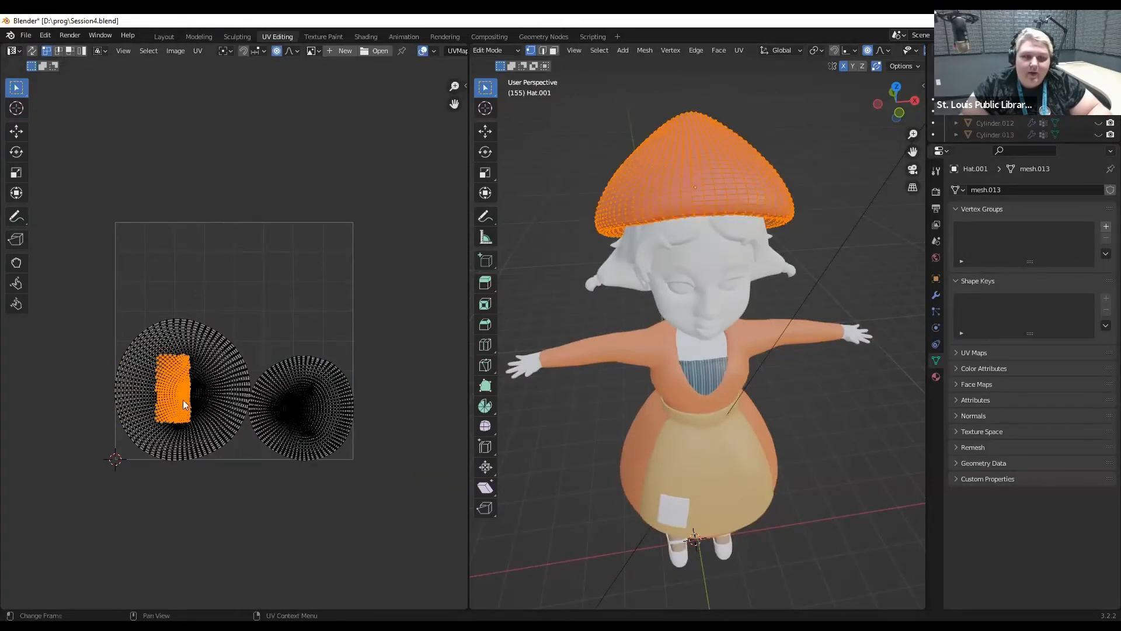
middle_drag(769, 144, 759, 105)
drag(374, 480, 308, 391)
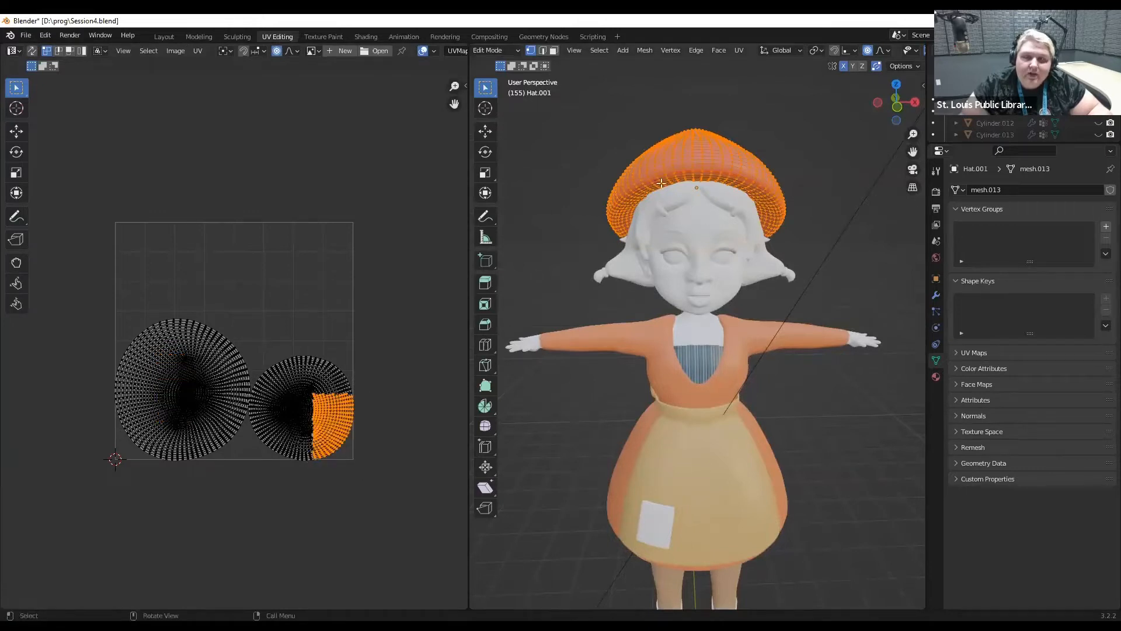
middle_drag(609, 209, 756, 156)
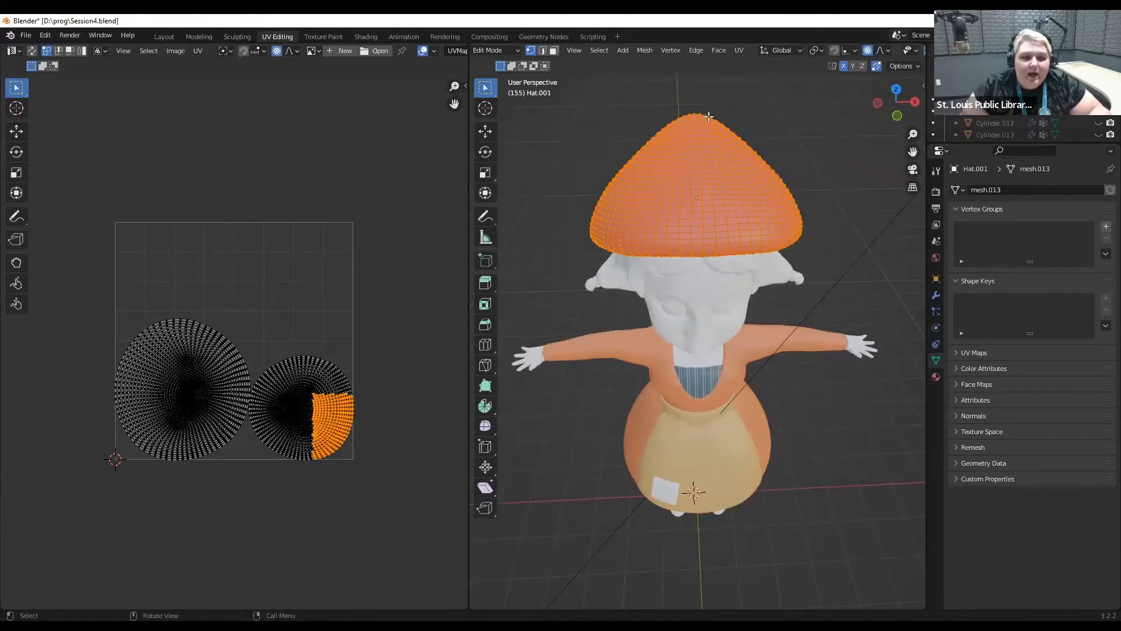
key(Tab)
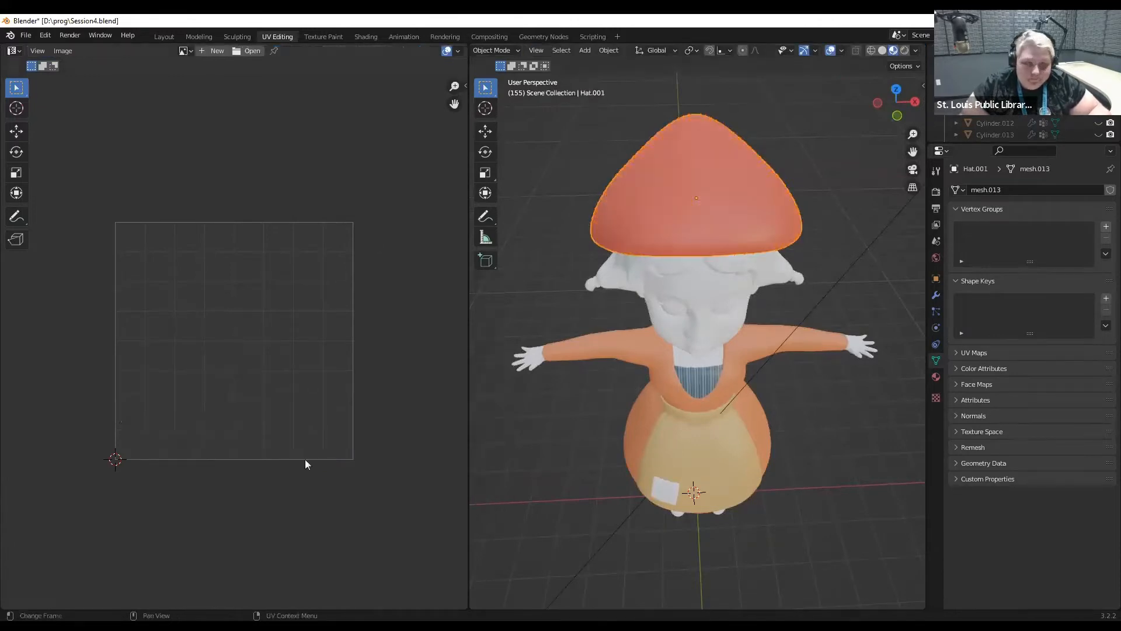
key(Tab)
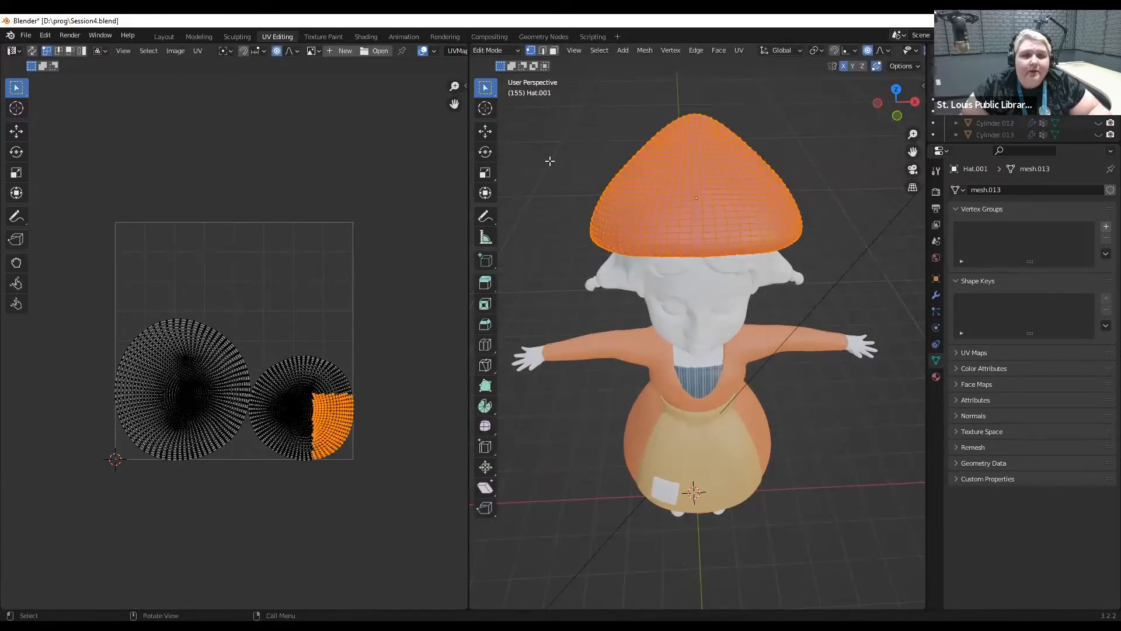
click(617, 146)
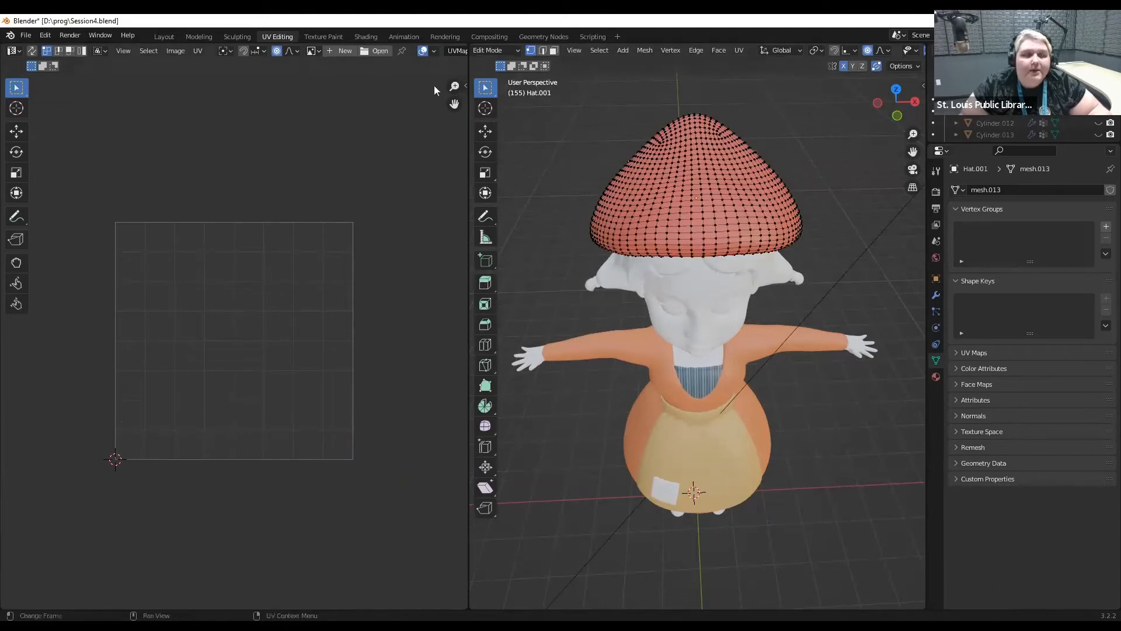
Switch to the Texture Paint workspace, frame the character's upper body from the front, and show the hat's material settings.
click(327, 36)
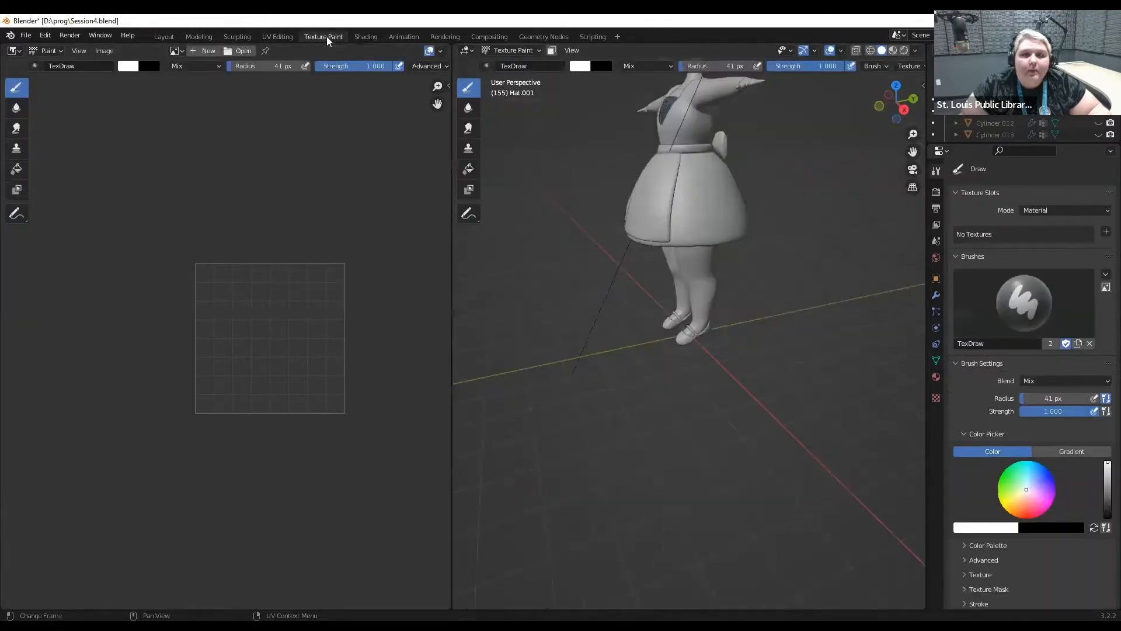
key(KP_1)
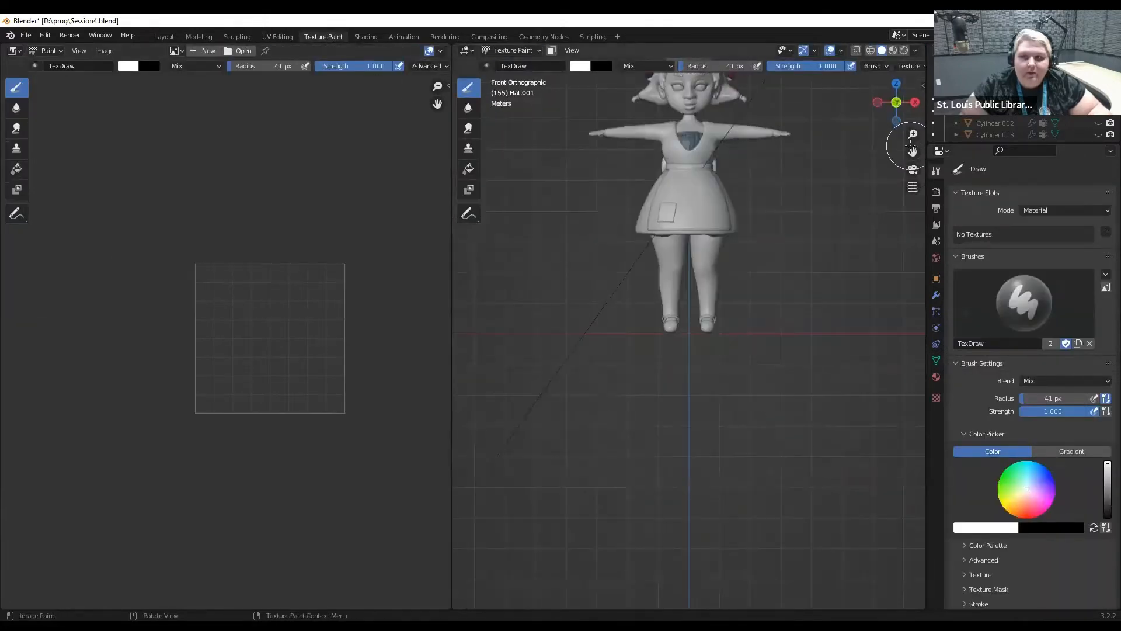
drag(912, 152, 886, 338)
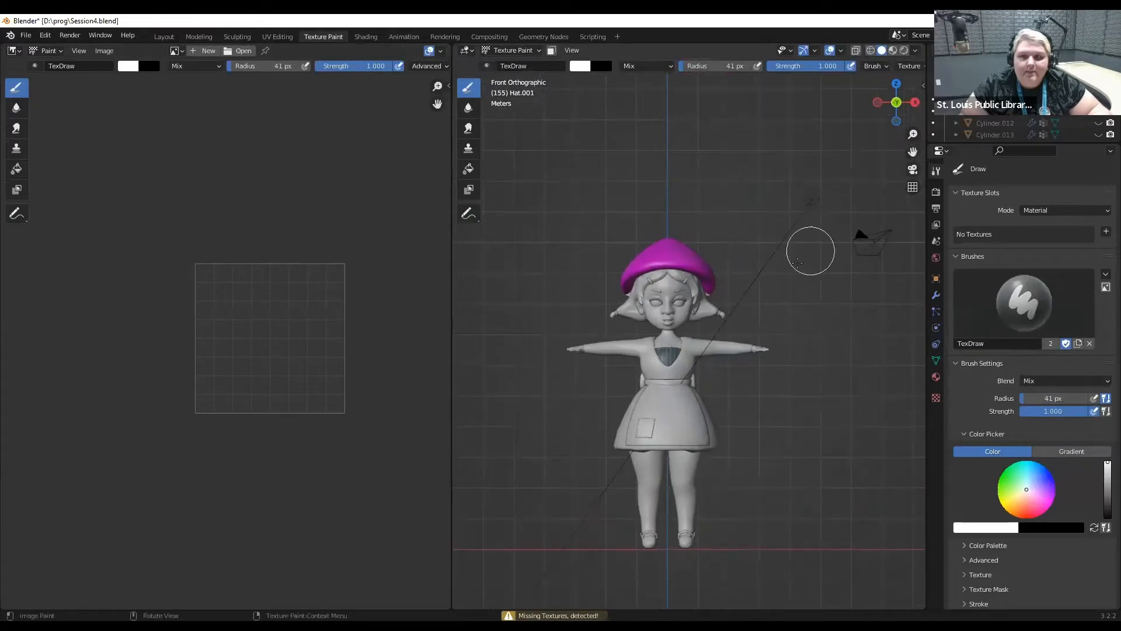
scroll(808, 248, up, 4)
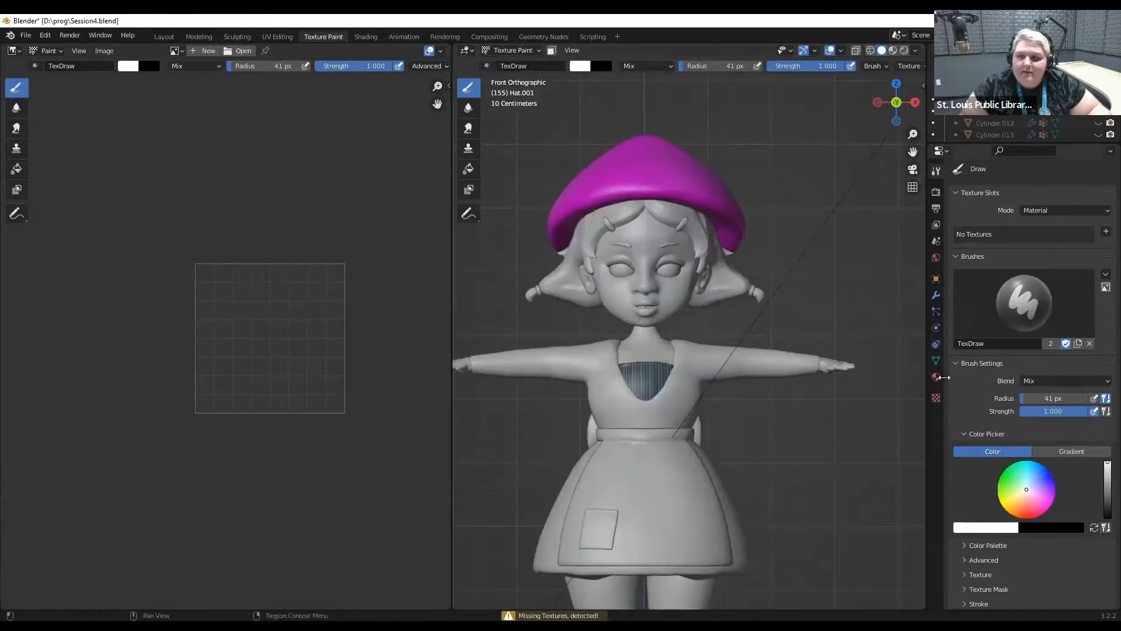
click(936, 376)
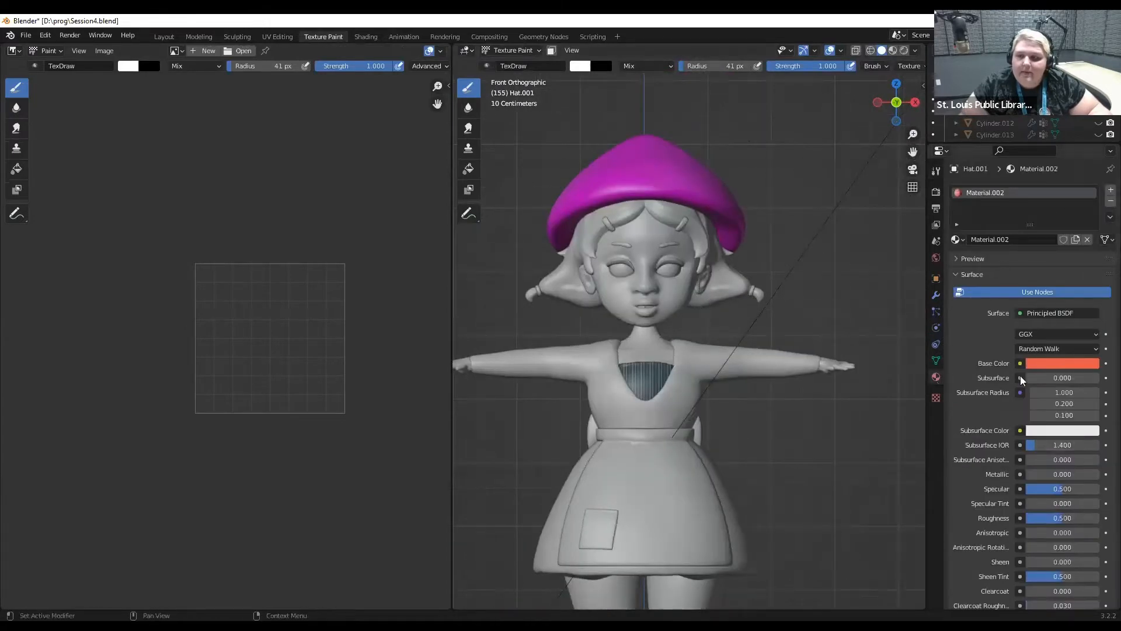
Create a blank black 1024 × 1024 px image with alpha named HAT and fit it in the image editor.
click(200, 52)
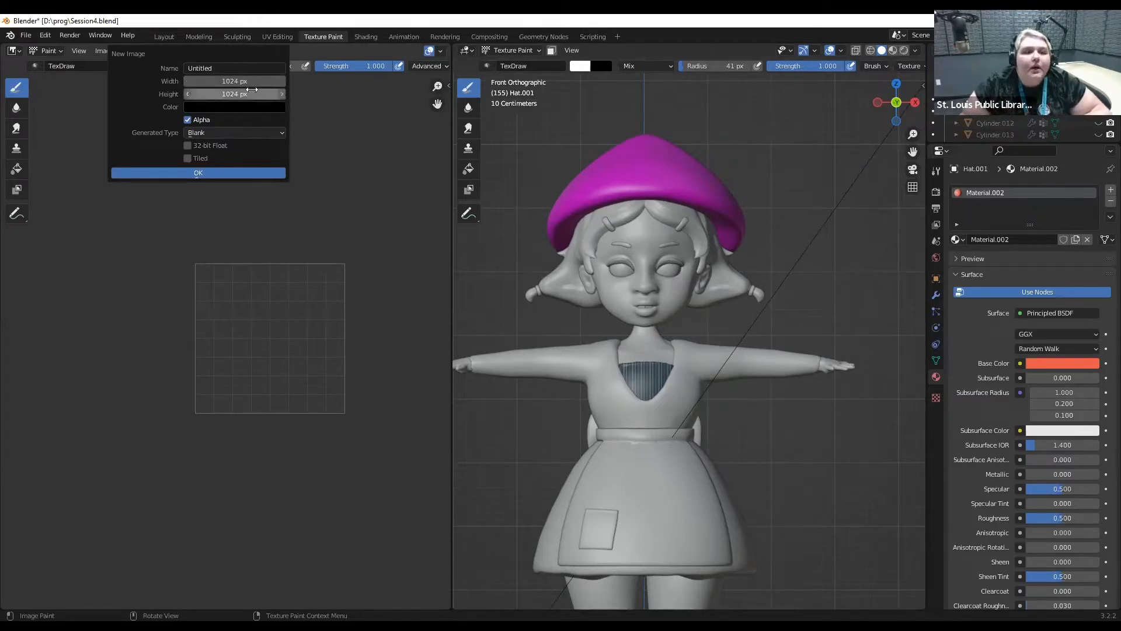
click(234, 68)
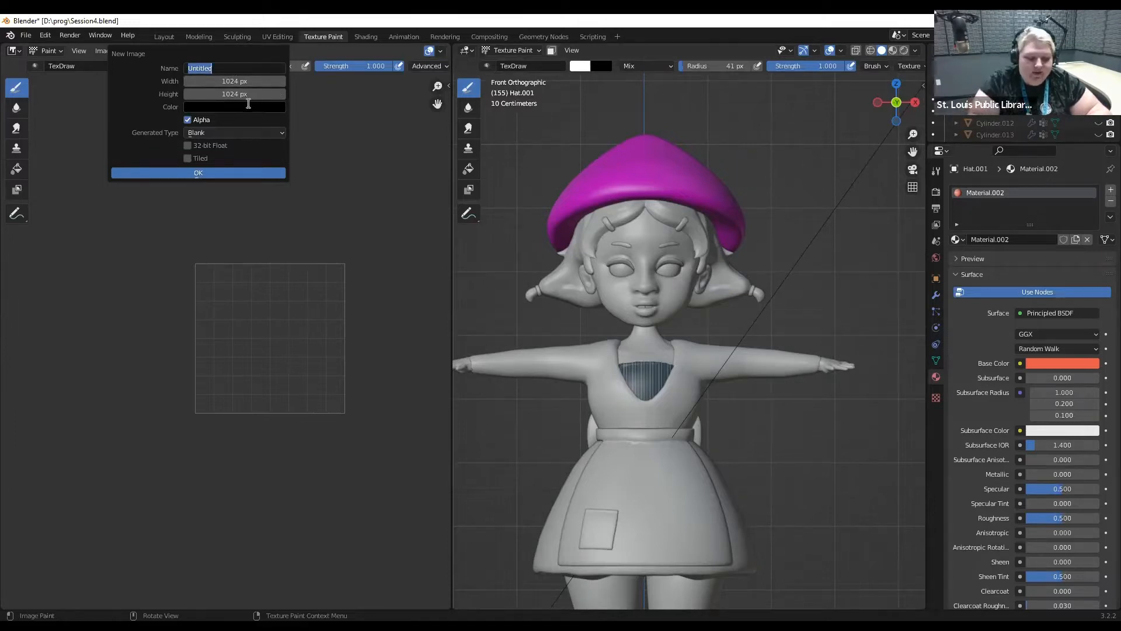
text(HAT)
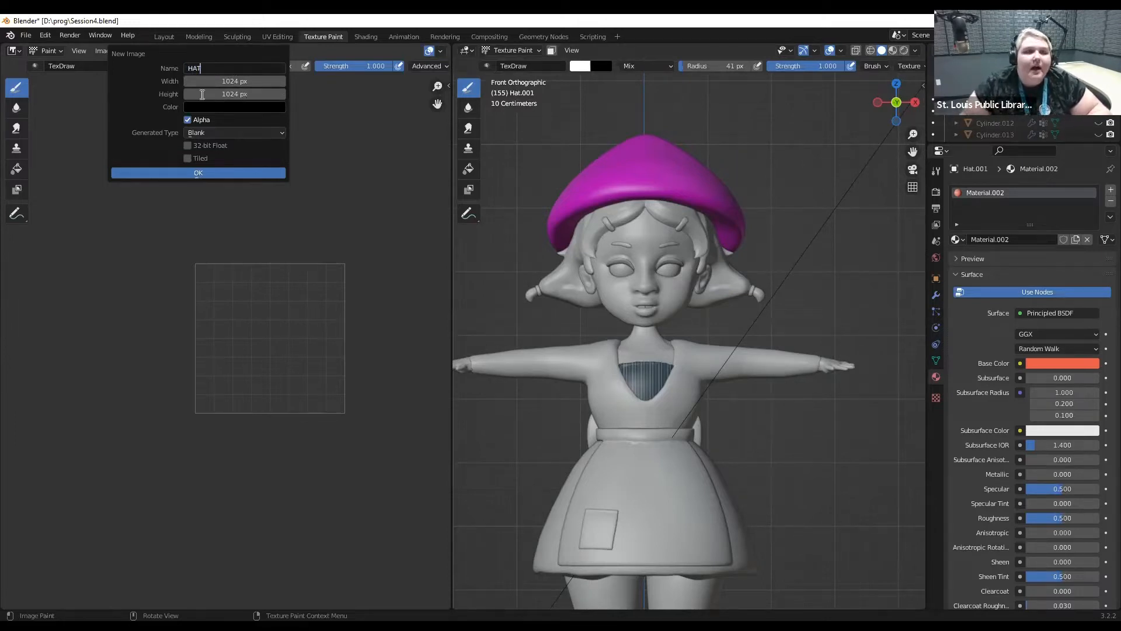
key(Return)
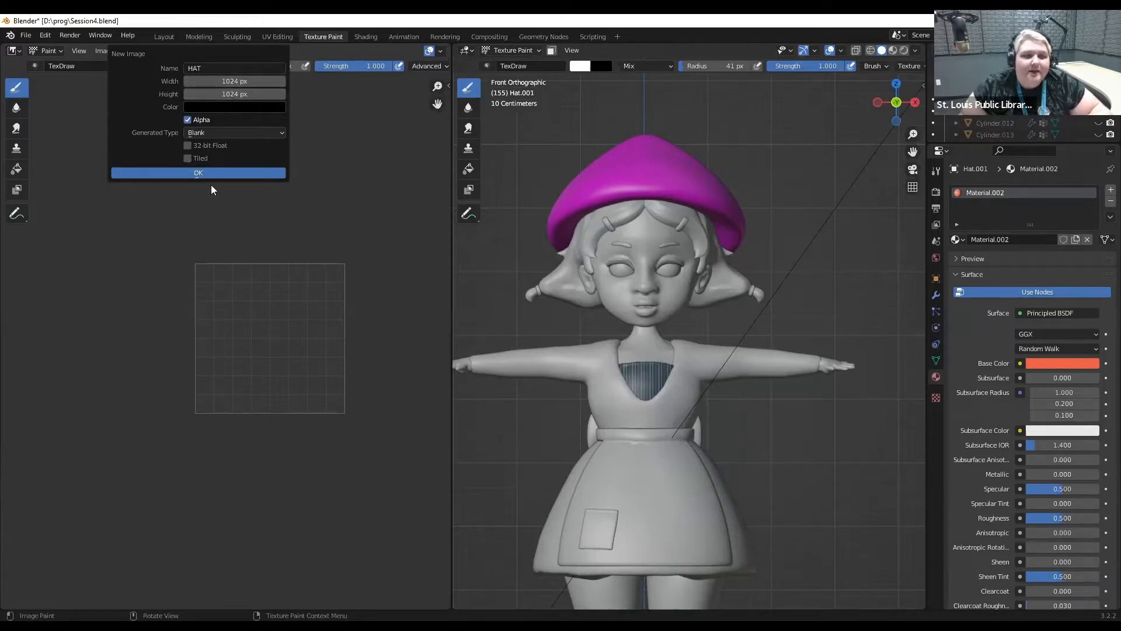
click(226, 175)
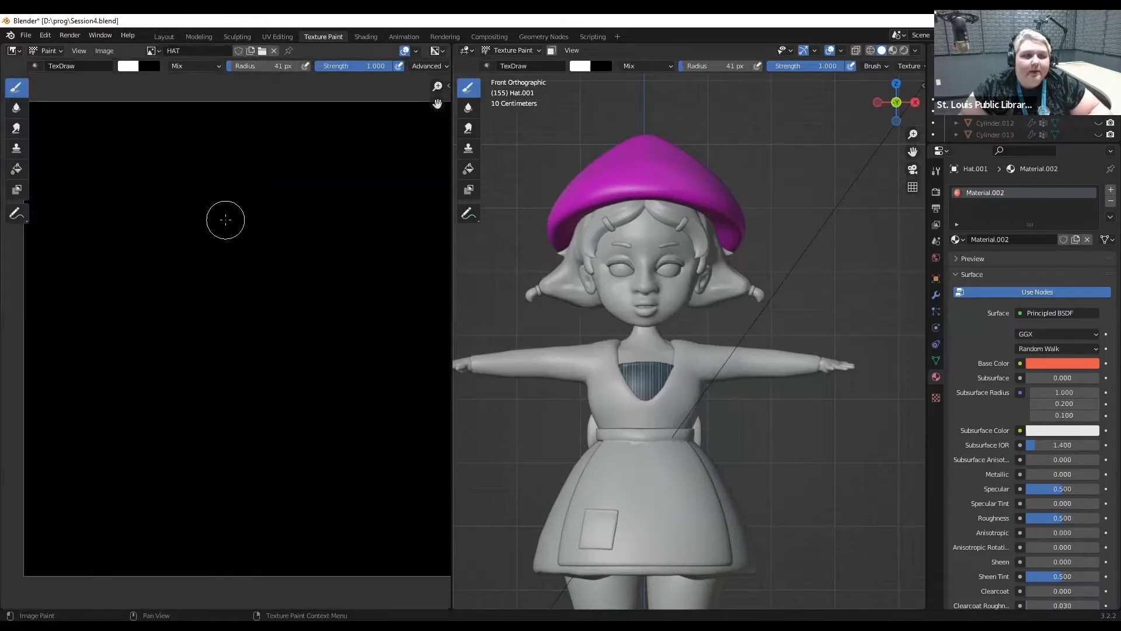
key(Home)
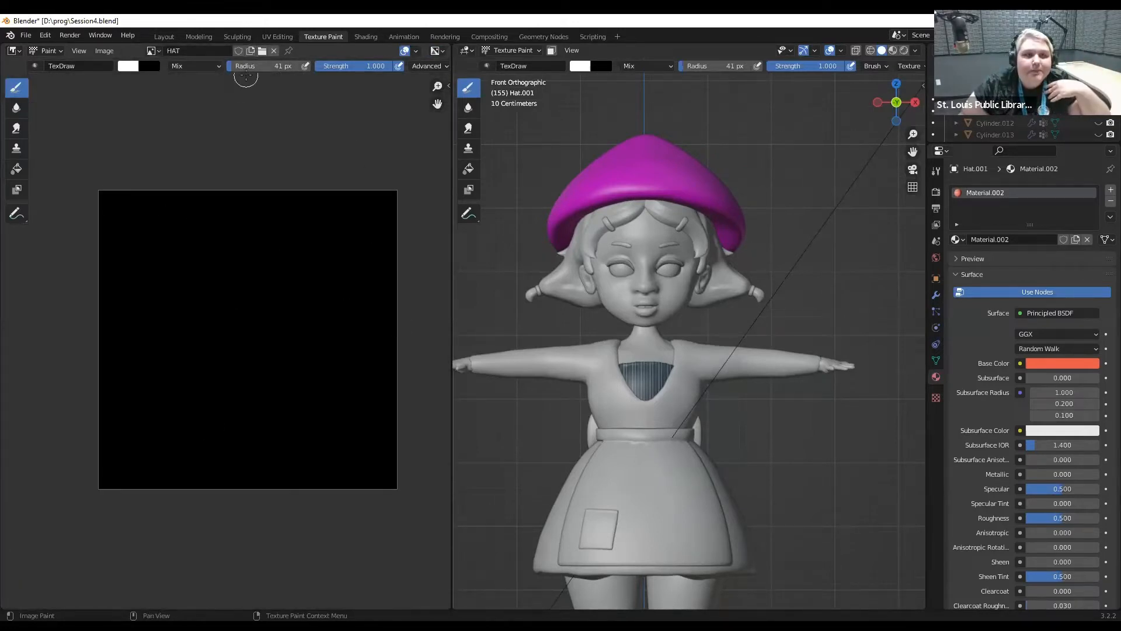
Save the HAT image as hat2.png in the D:\prog\ folder, in PNG format with RGBA color.
click(103, 51)
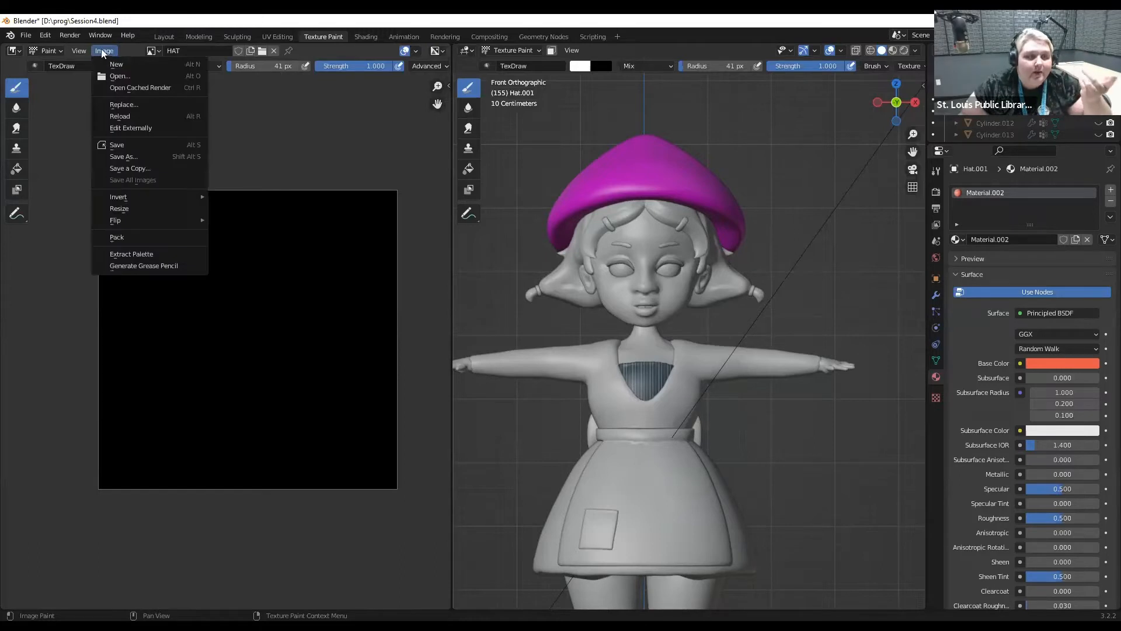
click(140, 156)
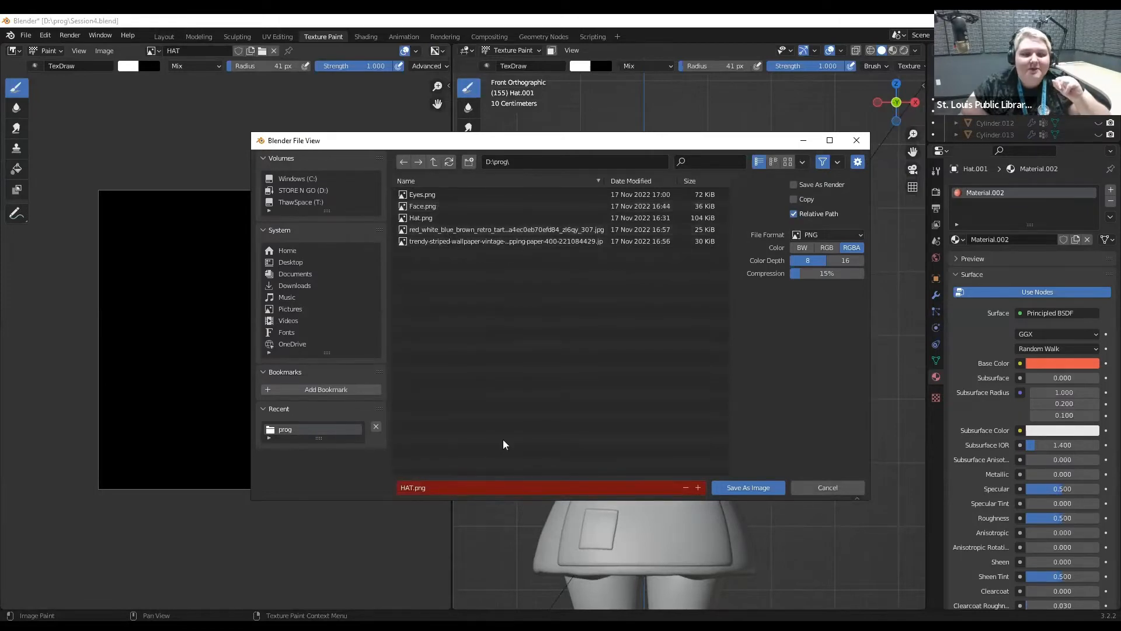
click(471, 487)
text(hat2)
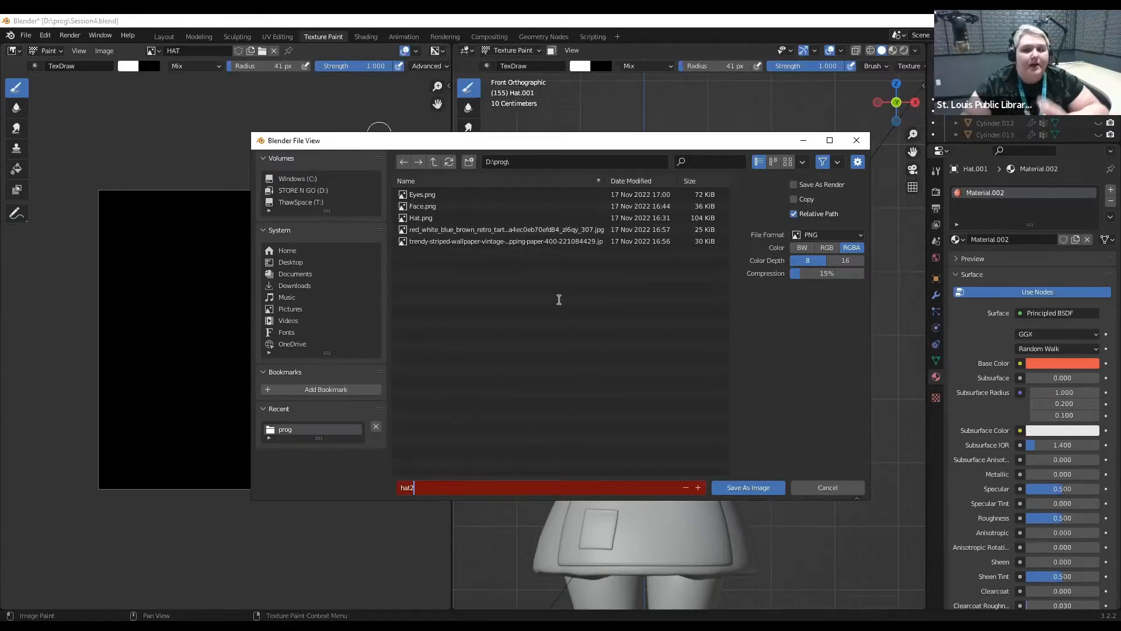
click(547, 351)
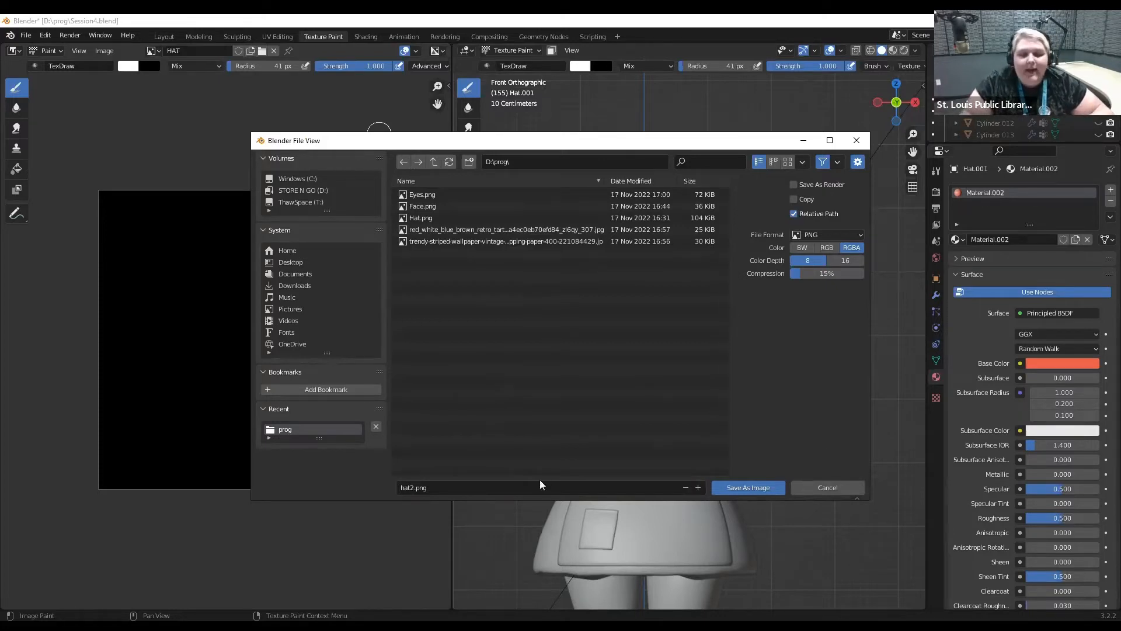
click(737, 495)
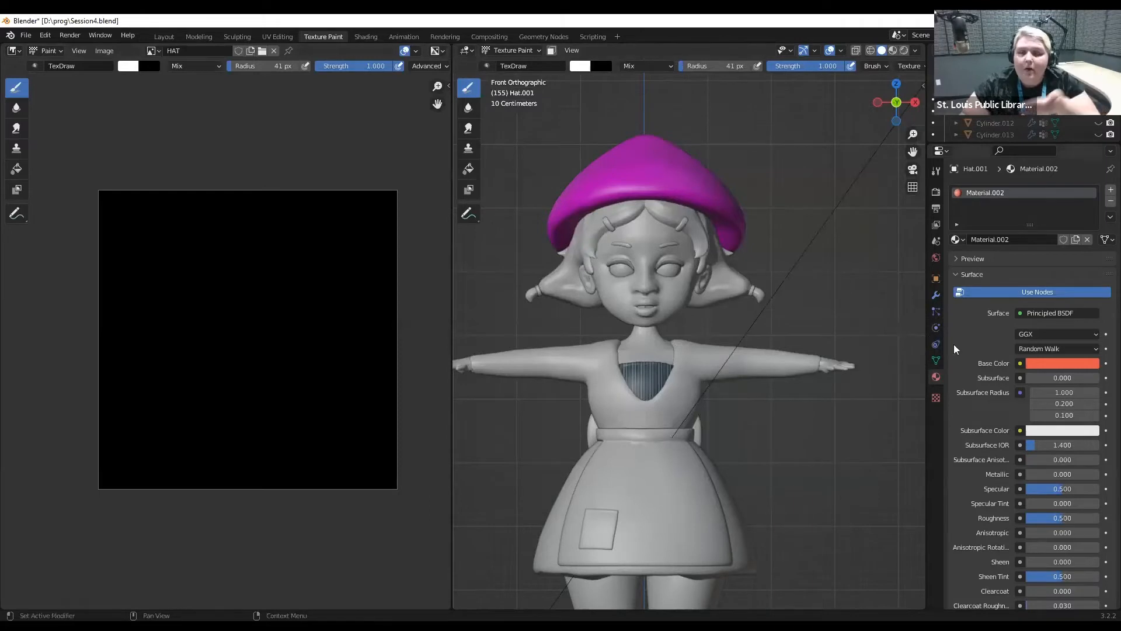
Rename the hat's material to hat2 and display the 3D viewport in Material Preview shading.
double_click(992, 196)
text(hat2)
key(Return)
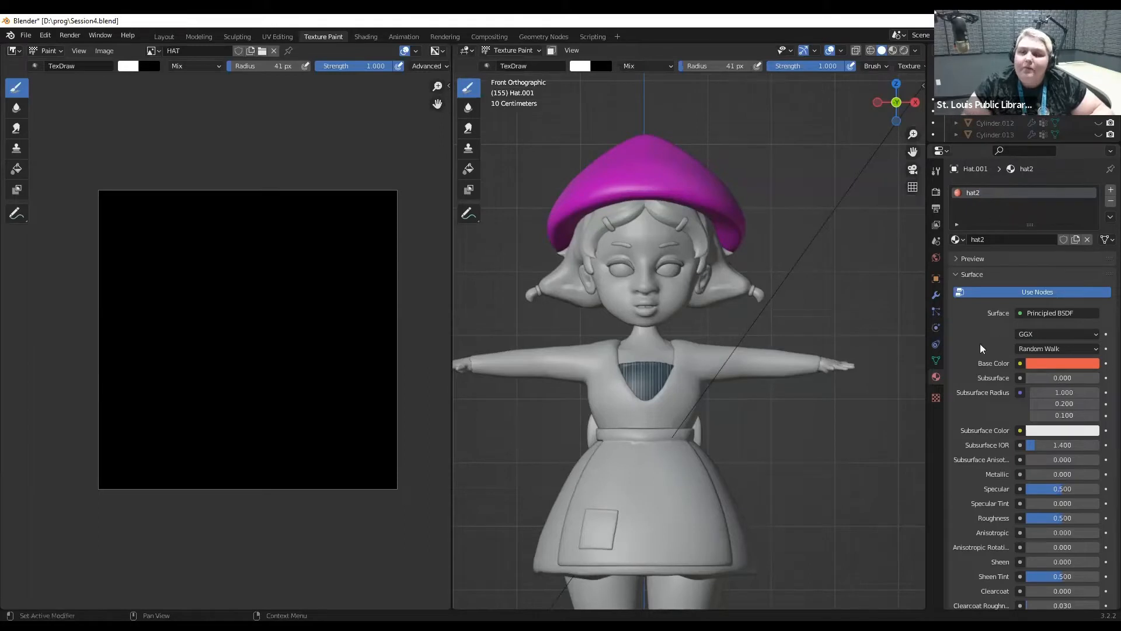
click(892, 50)
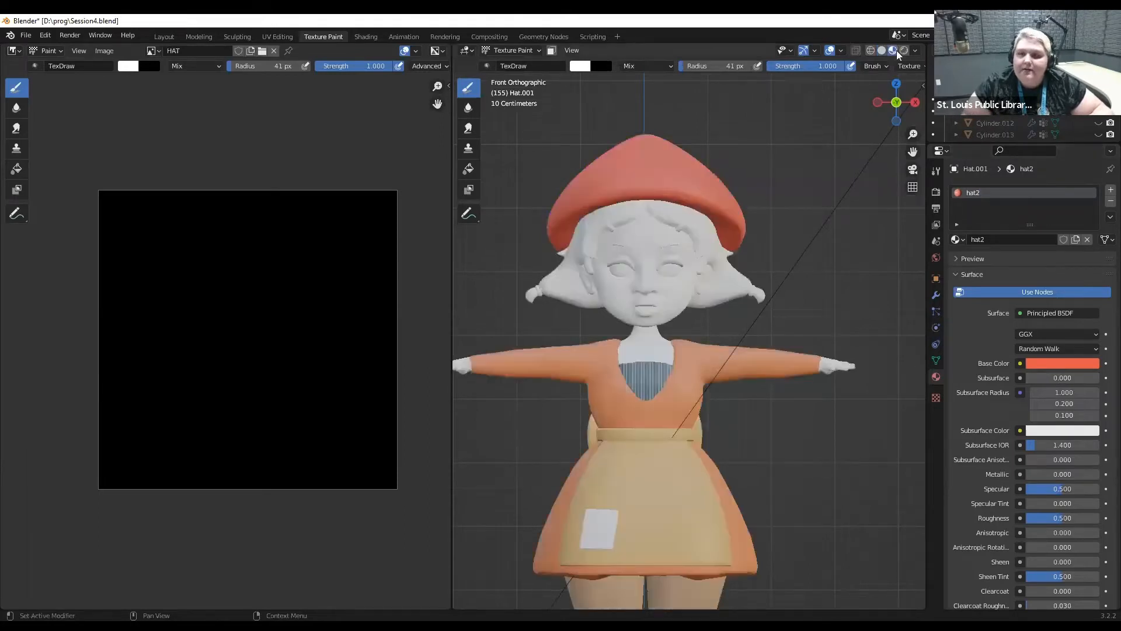
Connect an Image Texture to the hat2 material's Base Color and load hat2.png from D:\prog\ into it.
click(1022, 363)
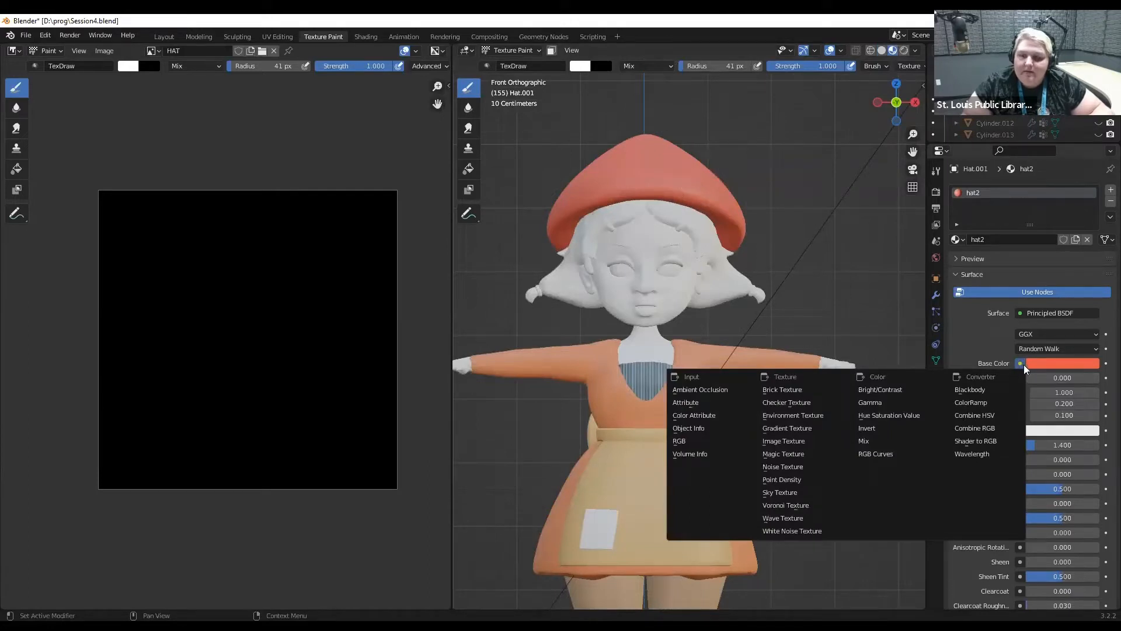
click(790, 441)
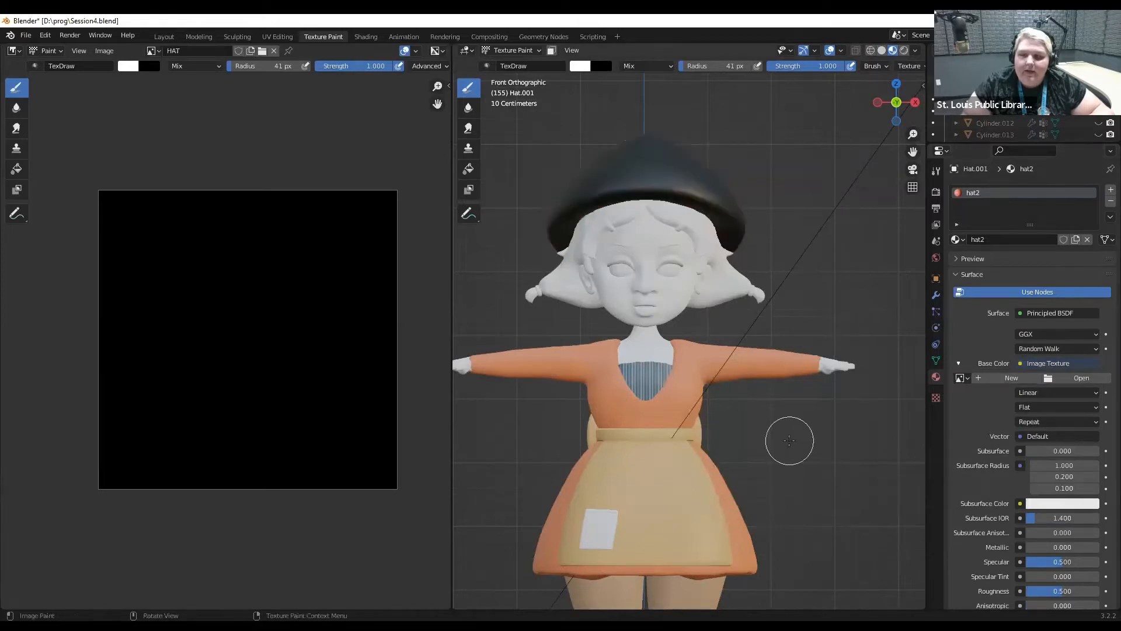
click(1081, 377)
click(448, 228)
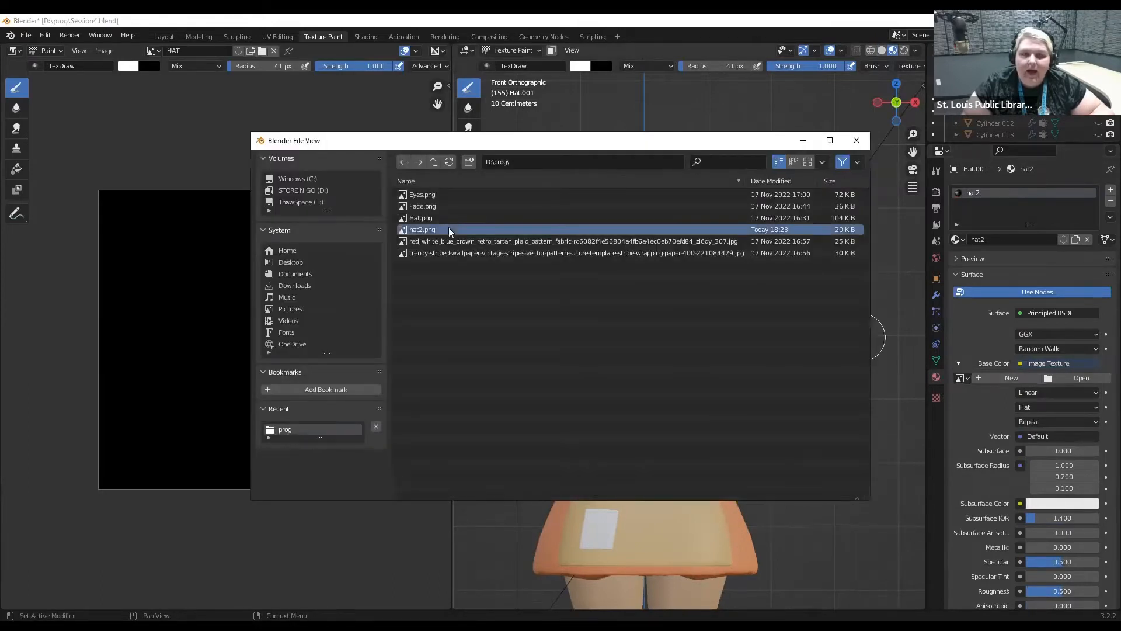
double_click(448, 229)
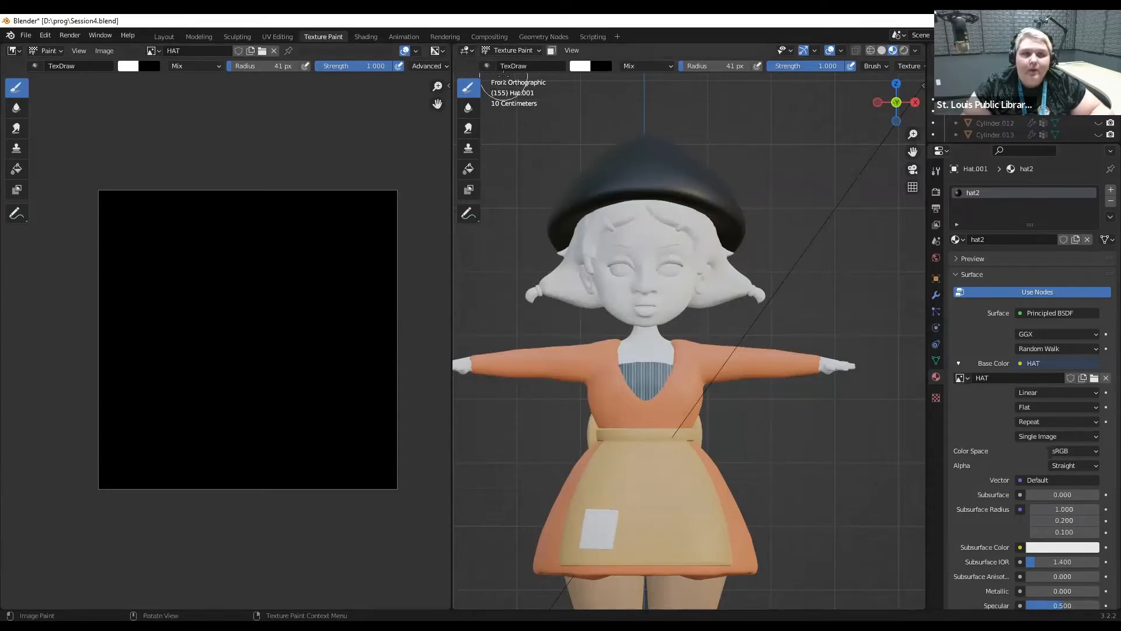
Select the hat's entire mesh in Edit Mode to overlay its UV layout on the HAT image.
key(Tab)
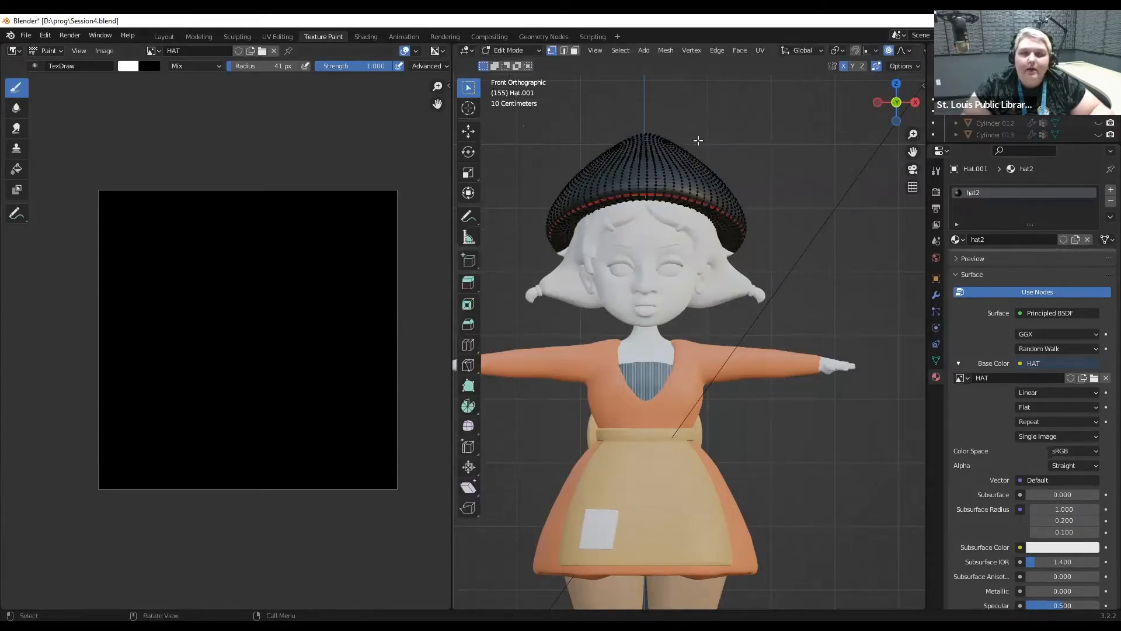
middle_drag(700, 141, 751, 202)
key(a)
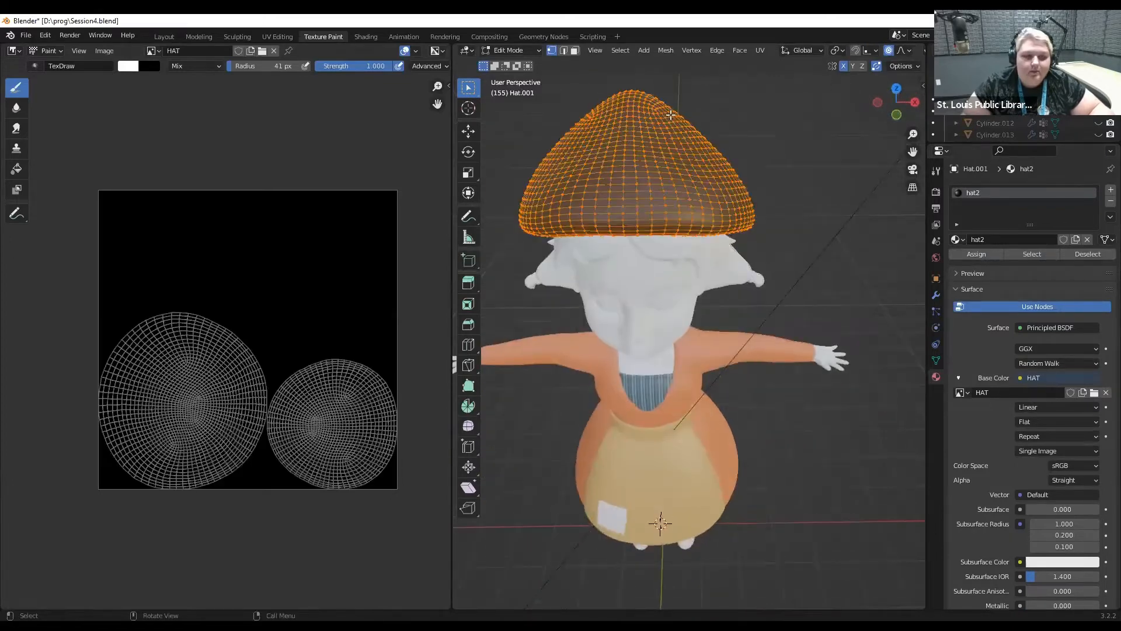
Paint a white test spot near the center of the larger UV island on the HAT image.
click(194, 273)
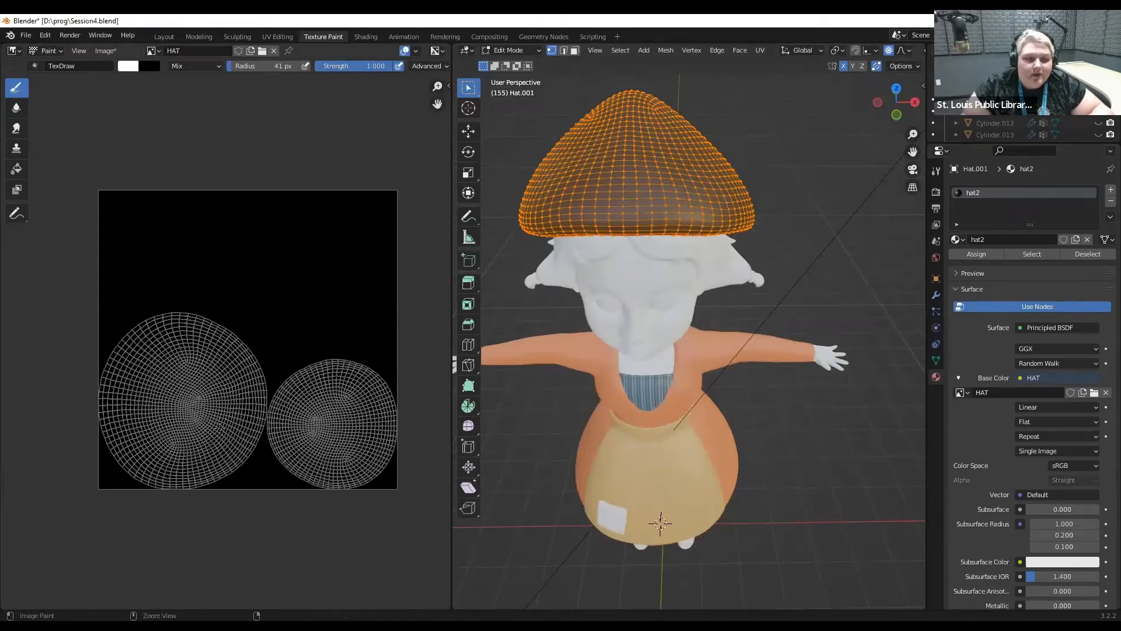
scroll(156, 485, up, 3)
mouse_move(139, 463)
mouse_down()
mouse_move(131, 485)
mouse_move(164, 486)
mouse_move(117, 467)
mouse_move(164, 443)
mouse_up()
mouse_move(808, 121)
middle_down()
mouse_move(760, 124)
mouse_move(727, 193)
middle_up()
scroll(232, 407, down, 2)
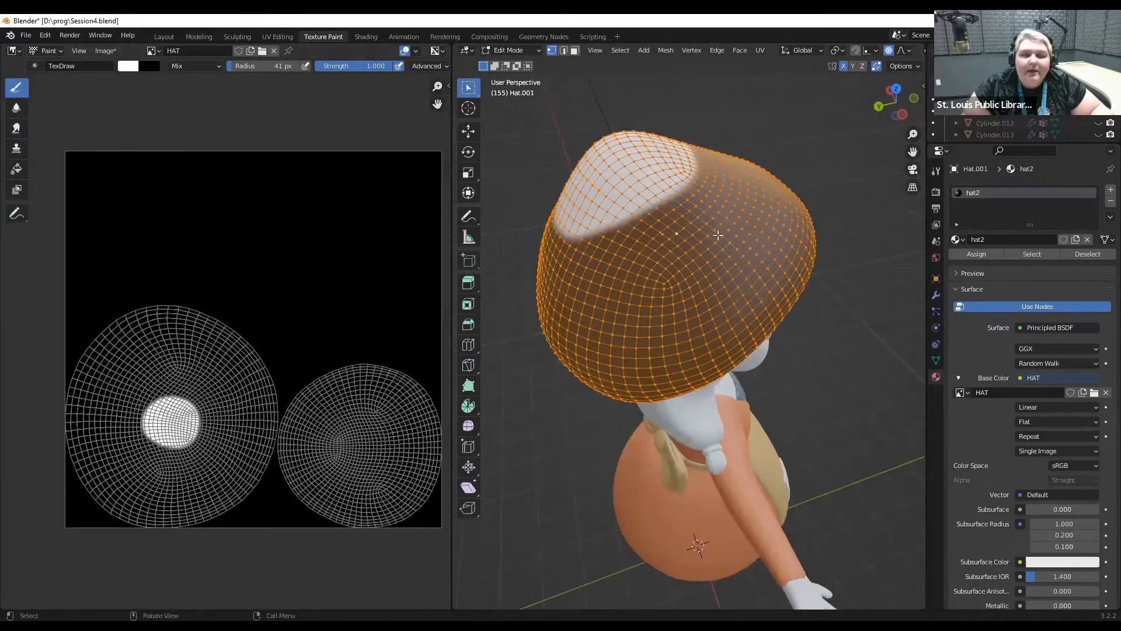
mouse_move(169, 435)
mouse_down()
mouse_move(126, 408)
mouse_move(245, 388)
mouse_move(152, 370)
mouse_up()
Undo the white test strokes on the HAT image and return the hat to Texture Paint mode.
key(ctrl+z)
key(ctrl+z)
key(ctrl+z)
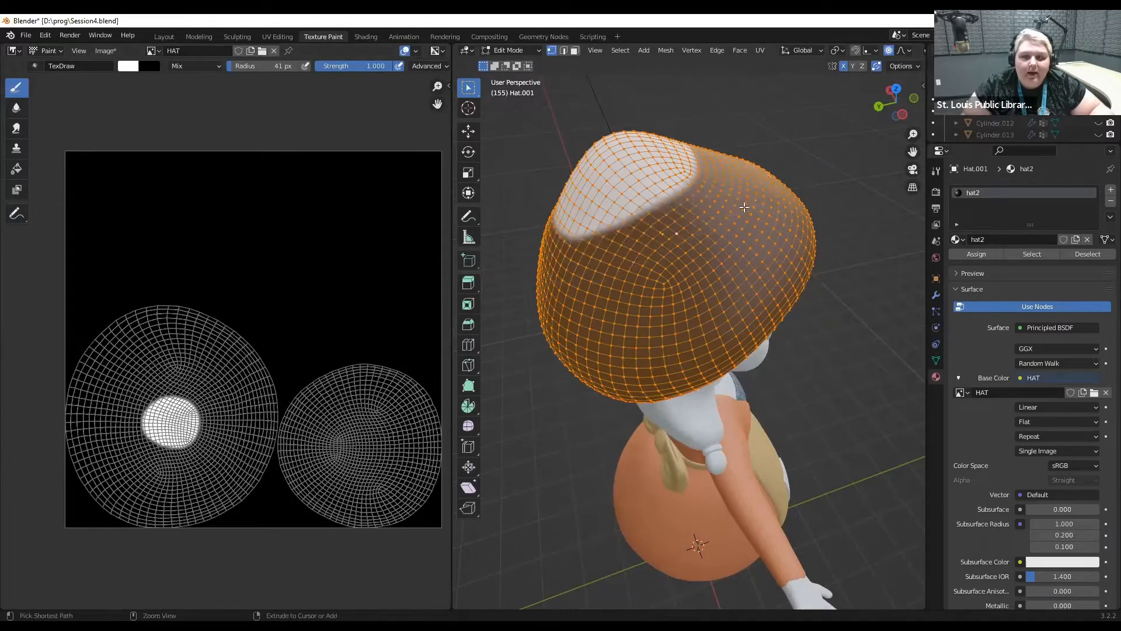
mouse_move(745, 107)
middle_down()
mouse_move(686, 129)
mouse_move(706, 132)
middle_up()
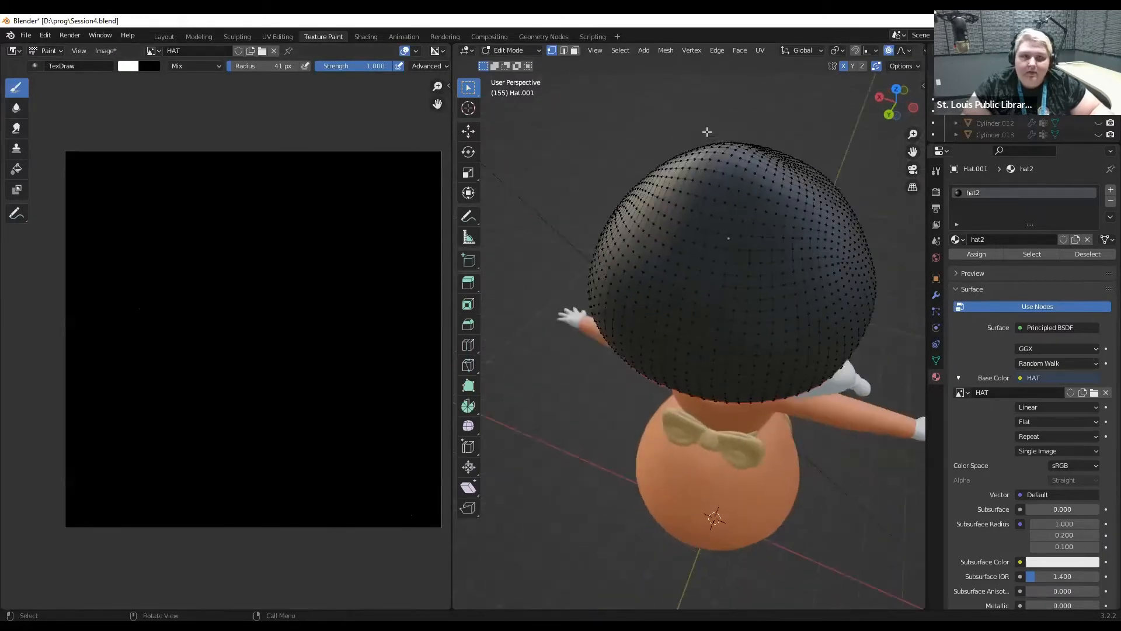
key(Tab)
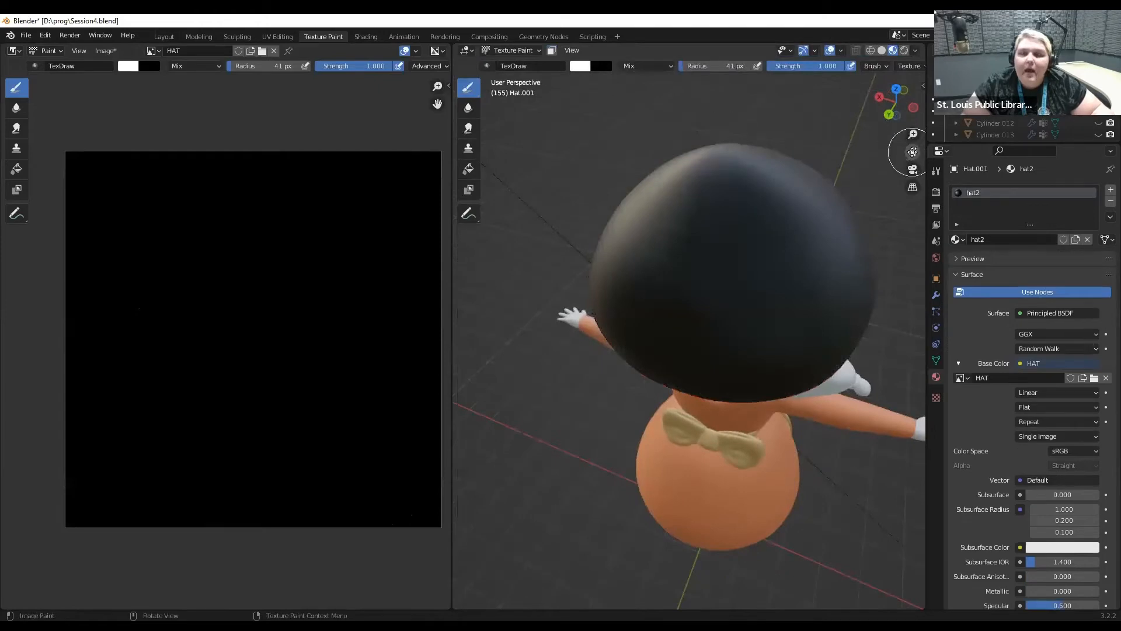
Paint a round white spot on the crown of the hat directly on the model and check it from several angles.
mouse_move(902, 102)
mouse_down()
mouse_move(914, 105)
mouse_move(896, 106)
mouse_up()
mouse_move(764, 318)
mouse_down()
mouse_move(733, 301)
mouse_move(726, 332)
mouse_move(755, 300)
mouse_move(733, 290)
mouse_move(720, 321)
mouse_move(757, 337)
mouse_move(700, 307)
mouse_move(747, 285)
mouse_up()
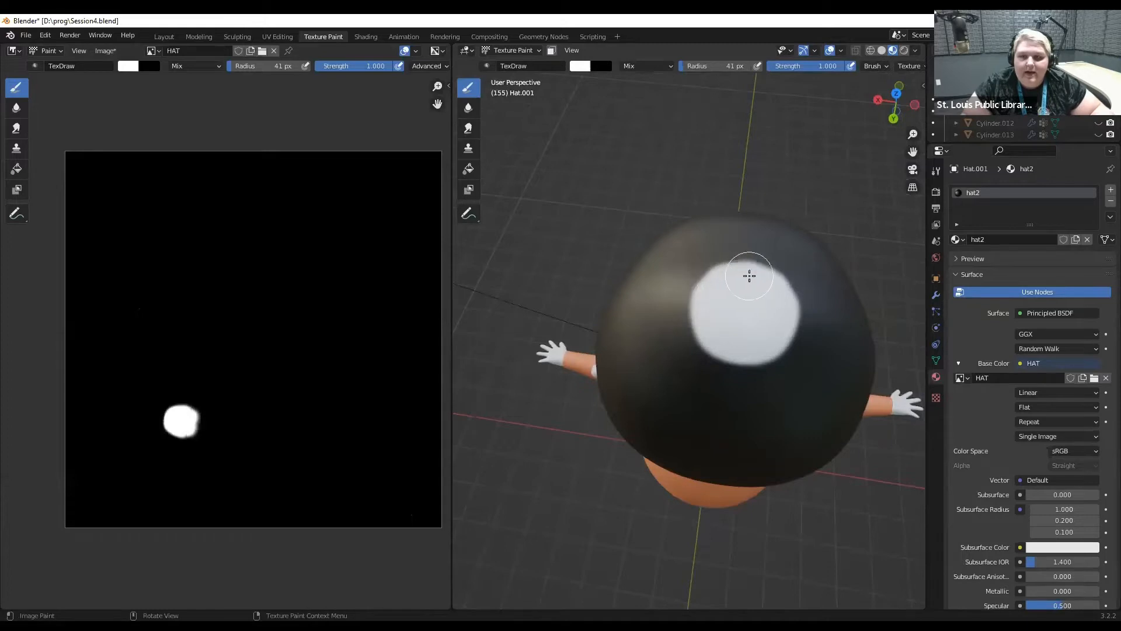
mouse_move(770, 288)
middle_down()
mouse_move(560, 327)
mouse_move(655, 305)
mouse_move(715, 242)
mouse_move(724, 269)
mouse_move(765, 304)
middle_up()
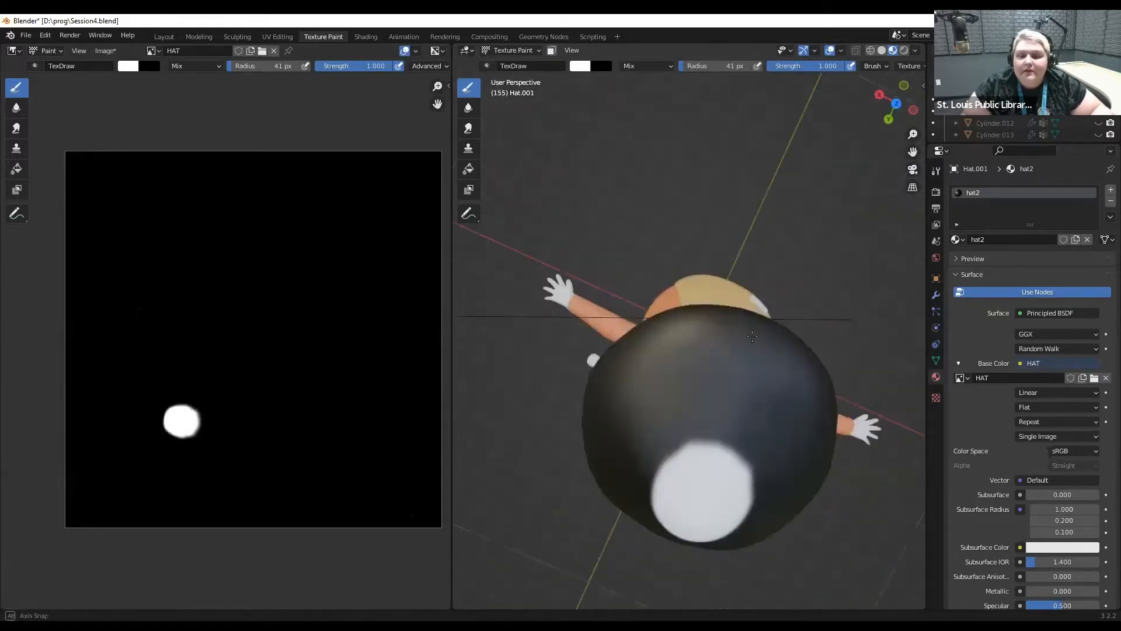
click(896, 104)
scroll(641, 222, up, 2)
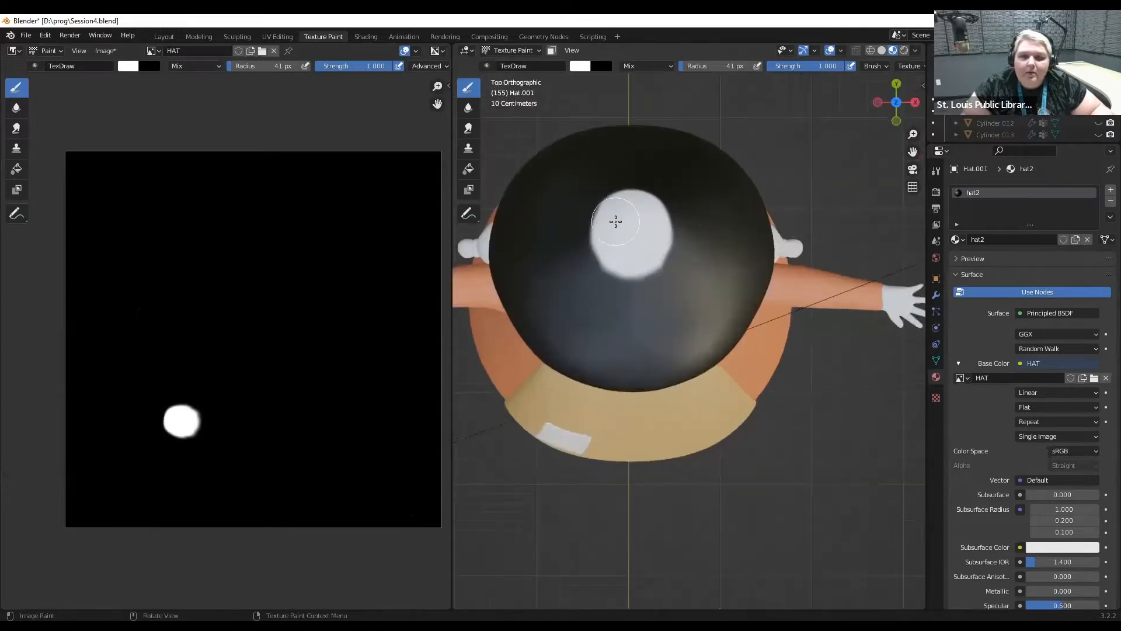
middle_drag(676, 238, 758, 227)
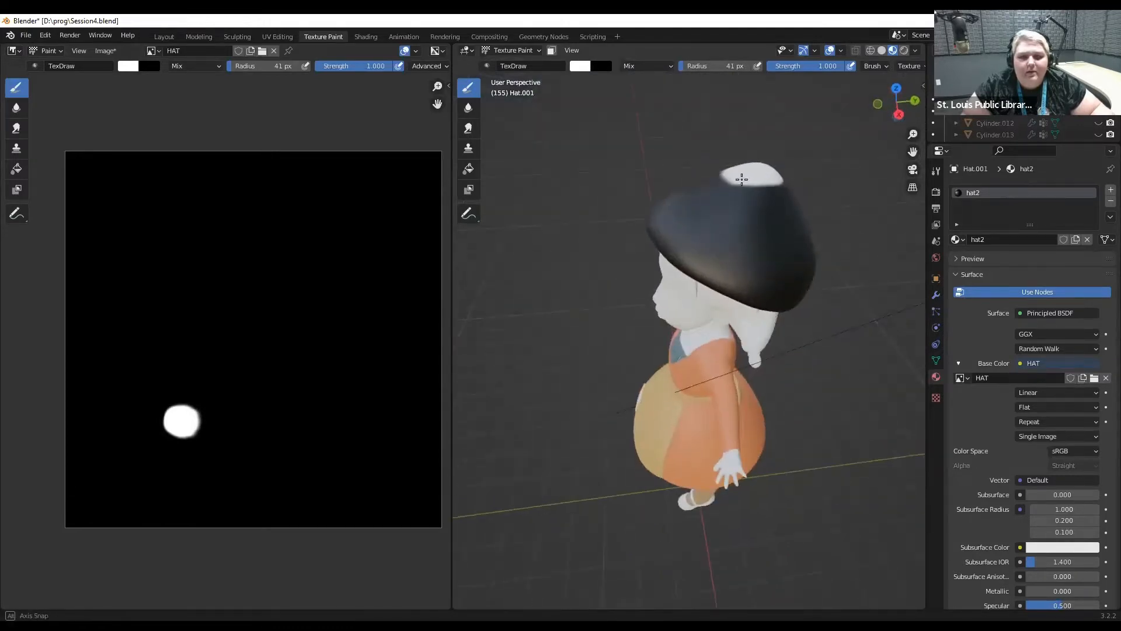
mouse_move(741, 176)
middle_down()
mouse_move(599, 218)
mouse_move(726, 199)
middle_up()
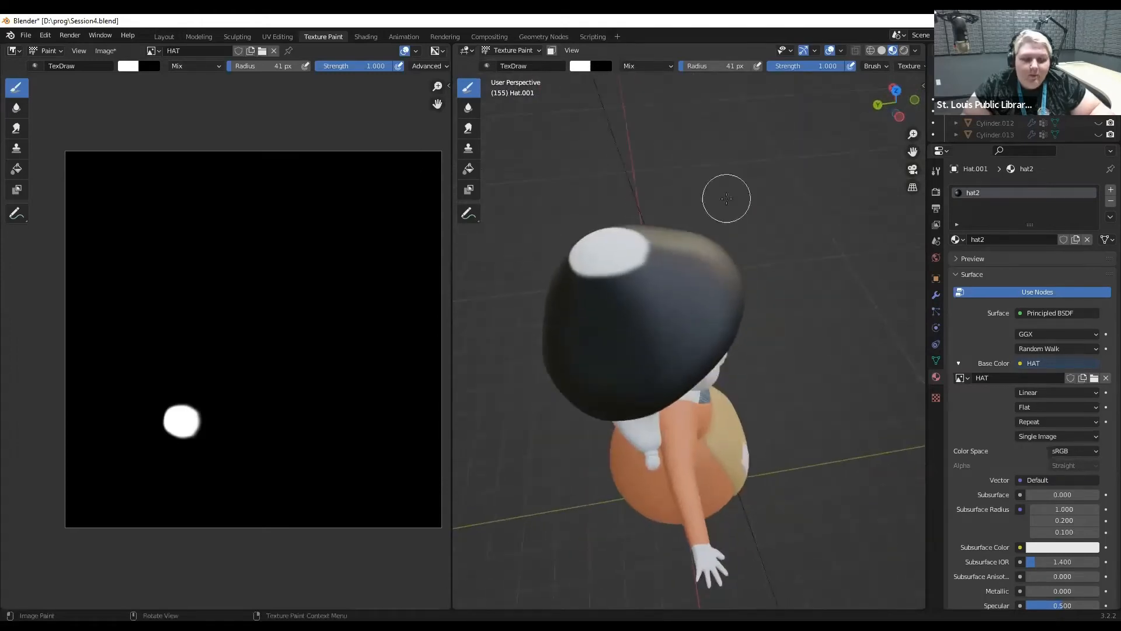
Set the brush color to light pink and paint over the white crown spot, trying the swapped black color on it.
click(581, 66)
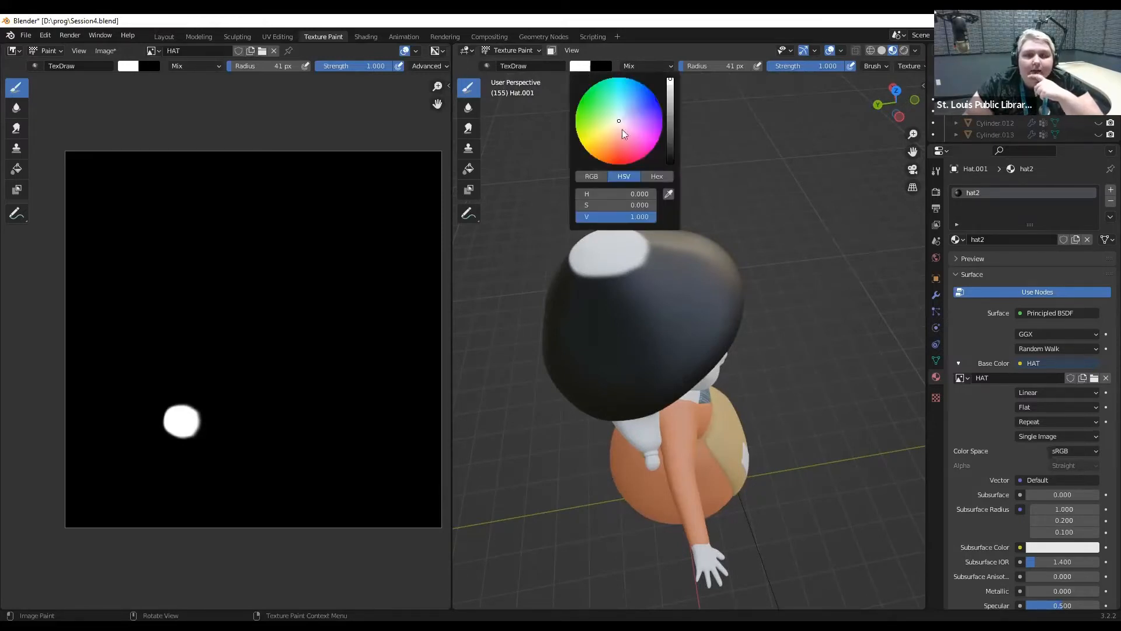
click(621, 130)
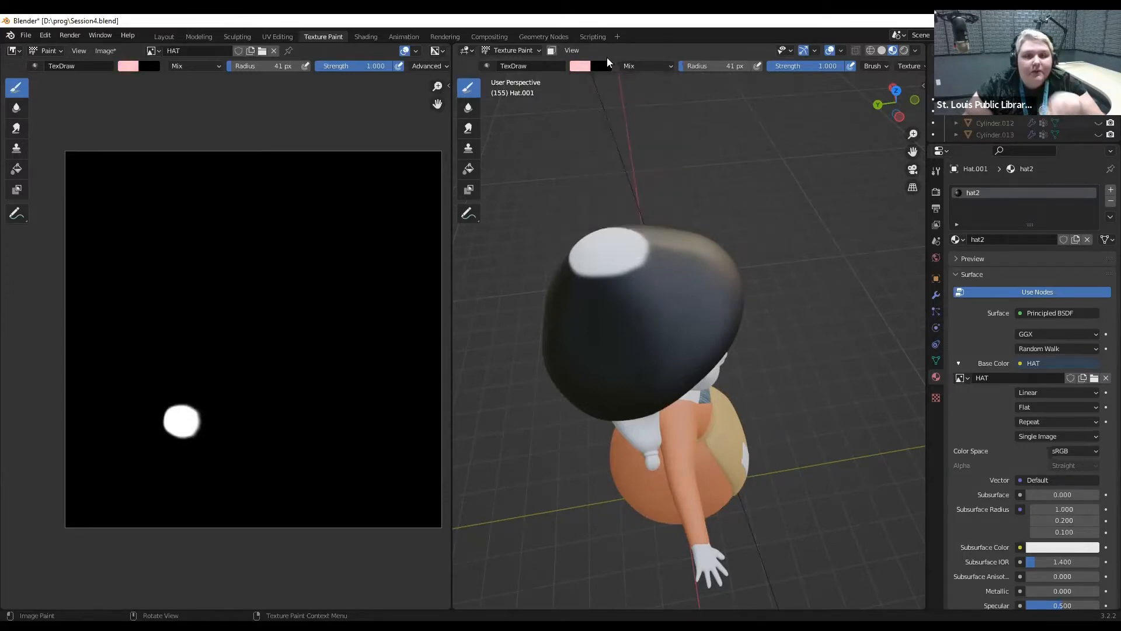
key(x)
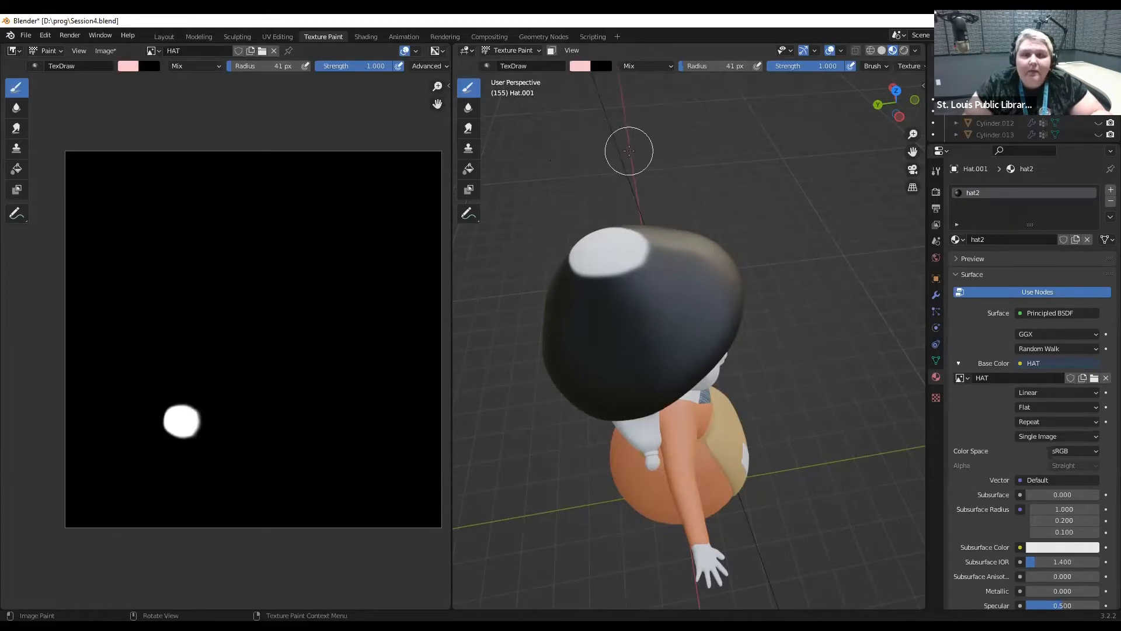
mouse_move(625, 251)
mouse_down()
mouse_move(650, 235)
mouse_move(607, 279)
mouse_move(591, 248)
mouse_move(598, 261)
mouse_move(645, 251)
mouse_up()
key(x)
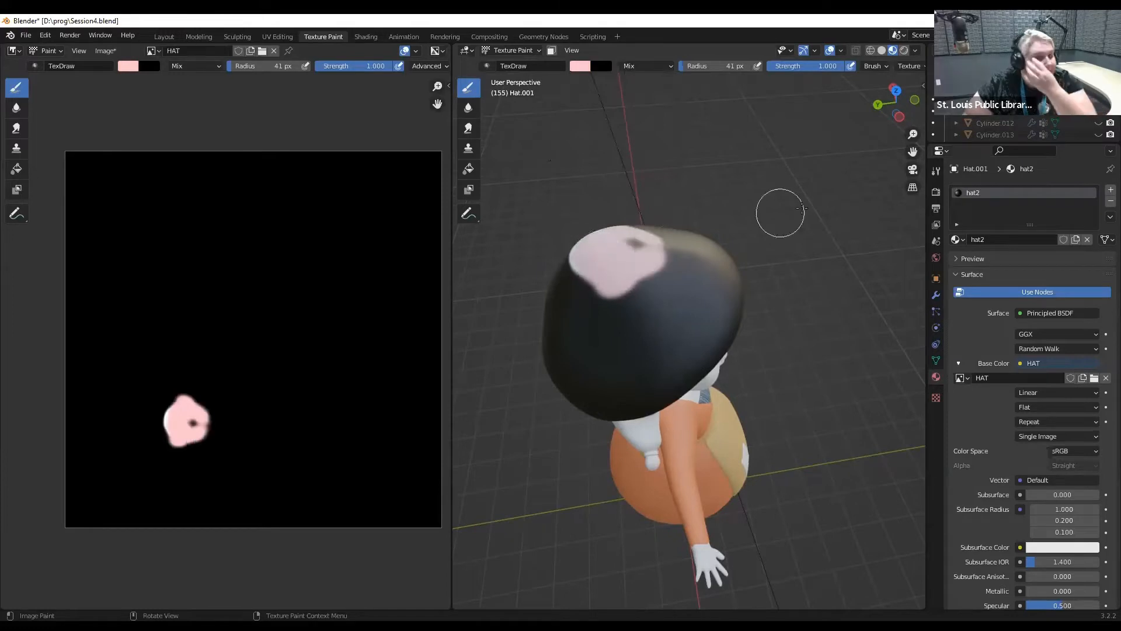
Paint light pink spots on the hat's brim at the front and on one side.
mouse_move(780, 213)
middle_down()
mouse_move(715, 204)
mouse_move(703, 187)
middle_up()
scroll(663, 213, up, 3)
mouse_move(608, 169)
mouse_down()
mouse_move(584, 154)
mouse_move(608, 149)
mouse_move(566, 160)
mouse_move(625, 167)
mouse_move(603, 179)
mouse_move(581, 173)
mouse_move(603, 168)
mouse_up()
mouse_move(769, 163)
middle_down()
mouse_move(767, 136)
mouse_move(738, 155)
middle_up()
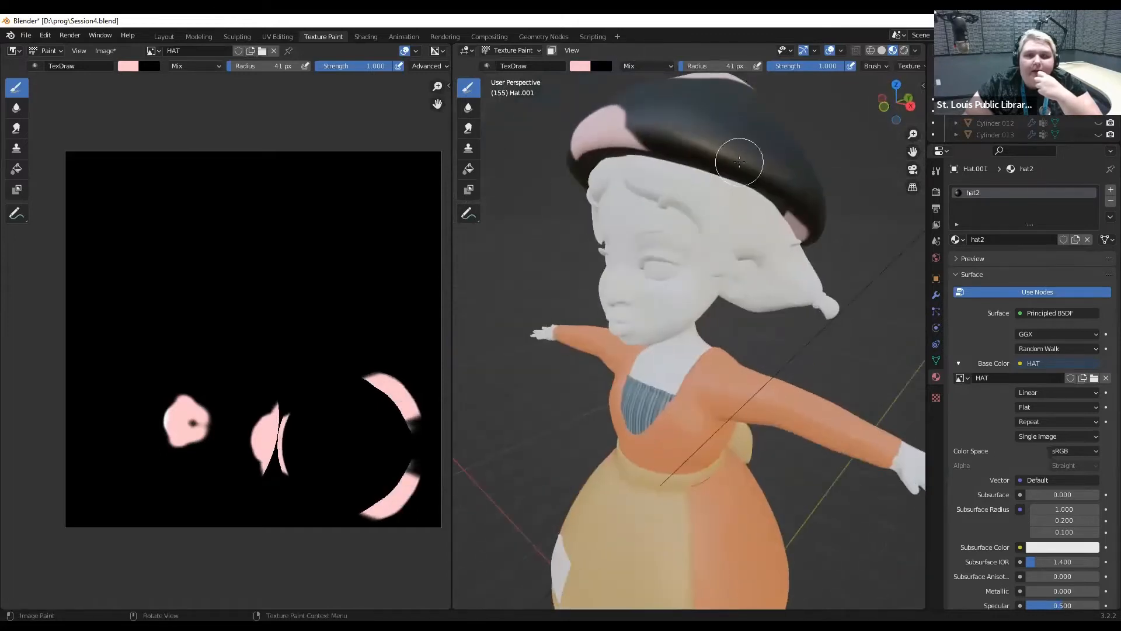
mouse_move(738, 156)
mouse_down()
mouse_move(759, 181)
mouse_move(740, 175)
mouse_move(753, 150)
mouse_move(782, 192)
mouse_move(788, 180)
mouse_up()
middle_drag(788, 180, 766, 159)
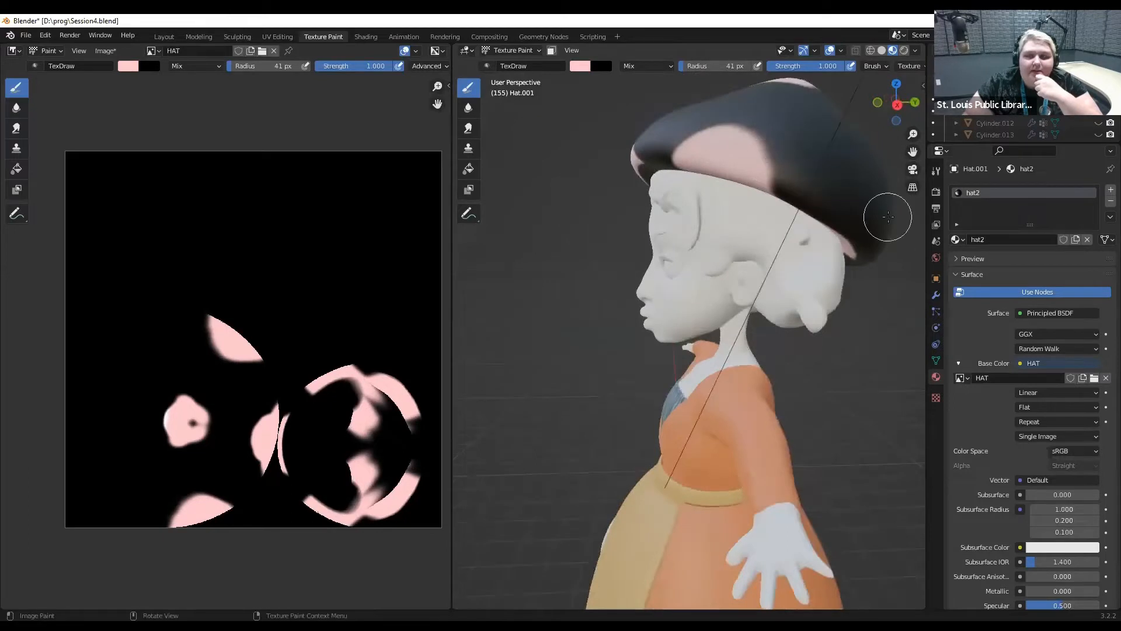
Add light pink spots around the back and remaining side of the brim and fill in the crown spot.
middle_drag(888, 213, 733, 212)
mouse_move(733, 212)
mouse_down()
mouse_move(781, 236)
mouse_move(798, 208)
mouse_up()
middle_drag(798, 208, 656, 179)
drag(655, 180, 656, 150)
mouse_move(656, 150)
middle_down()
mouse_move(760, 138)
mouse_move(622, 148)
middle_up()
mouse_move(709, 193)
mouse_down()
mouse_move(654, 192)
mouse_move(674, 185)
mouse_up()
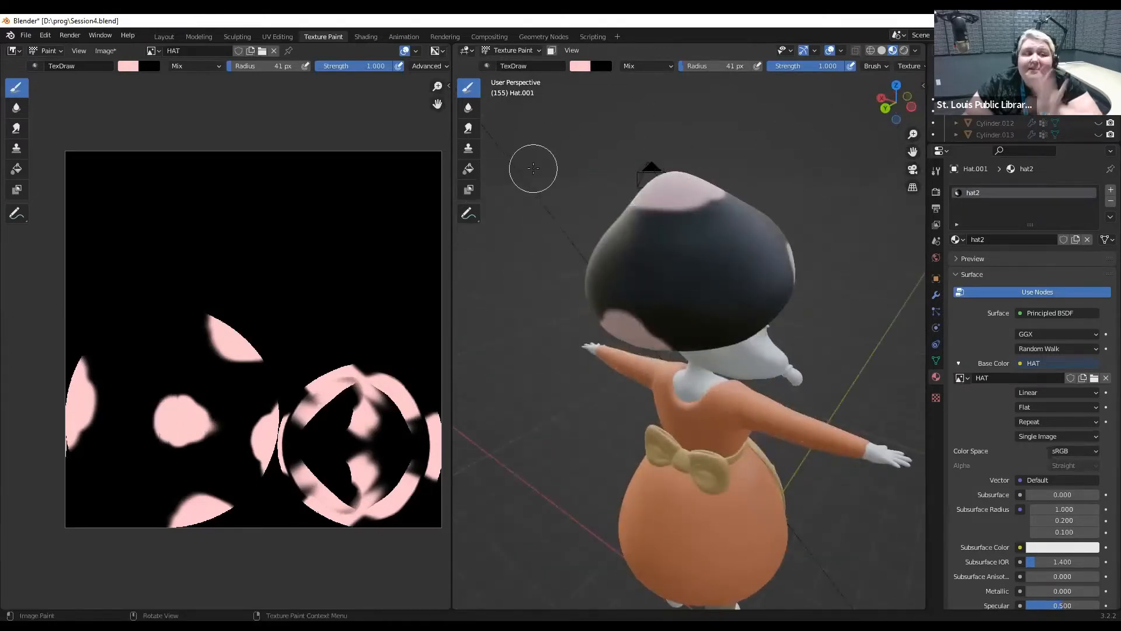
Inspect the spotted hat from all around and enlarge the light pink spot at the front of the brim.
middle_drag(688, 170, 536, 173)
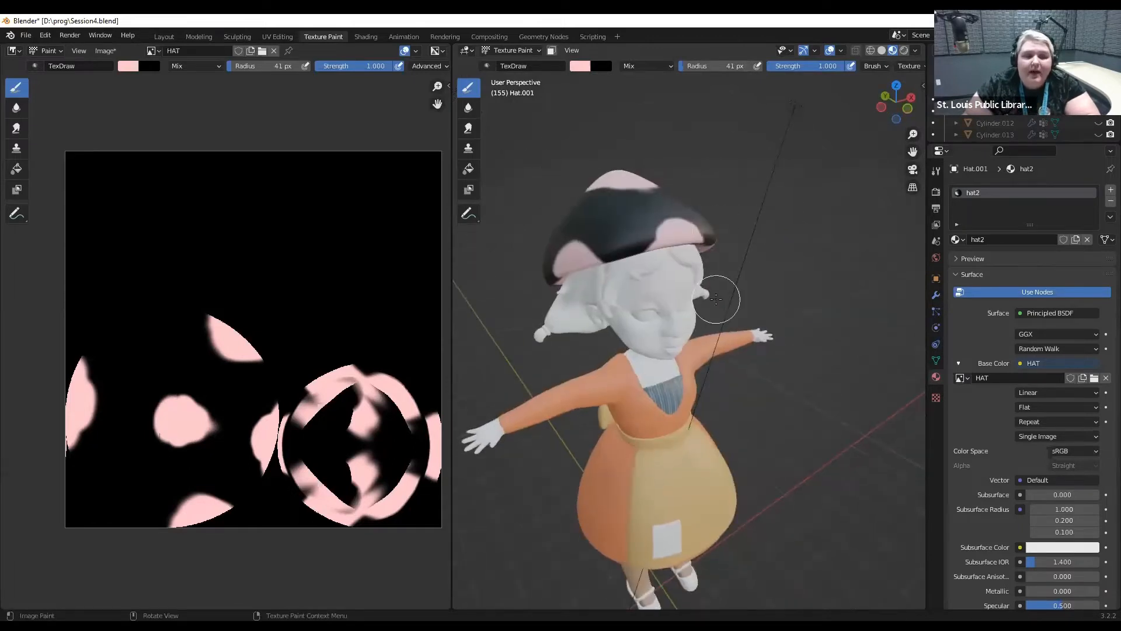
middle_drag(717, 299, 640, 189)
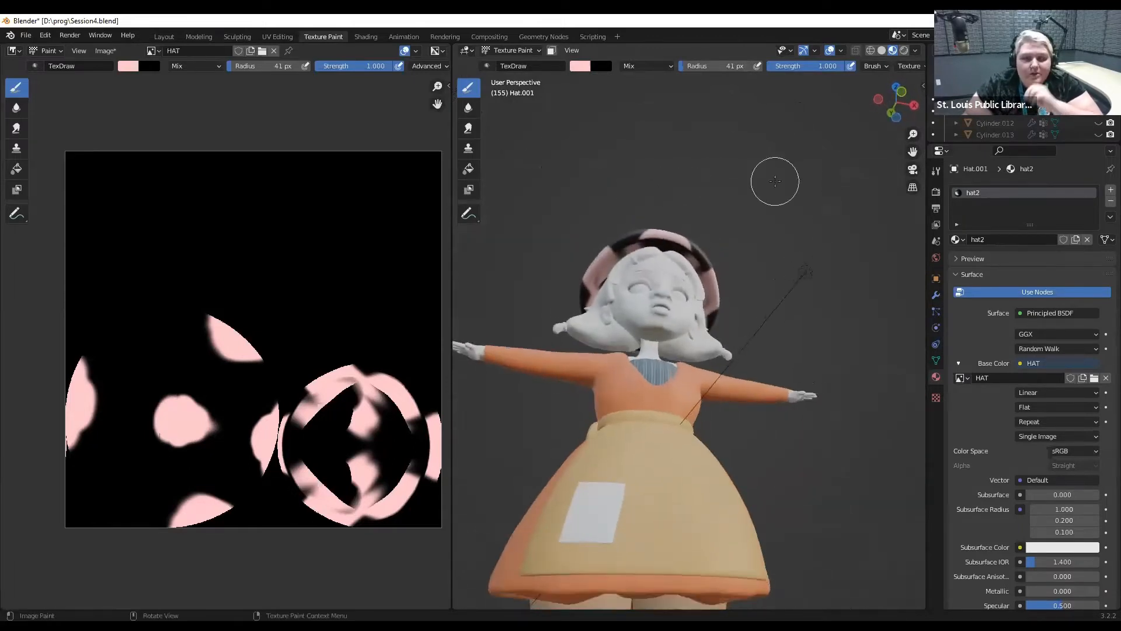
drag(915, 149, 916, 209)
middle_drag(800, 197, 752, 277)
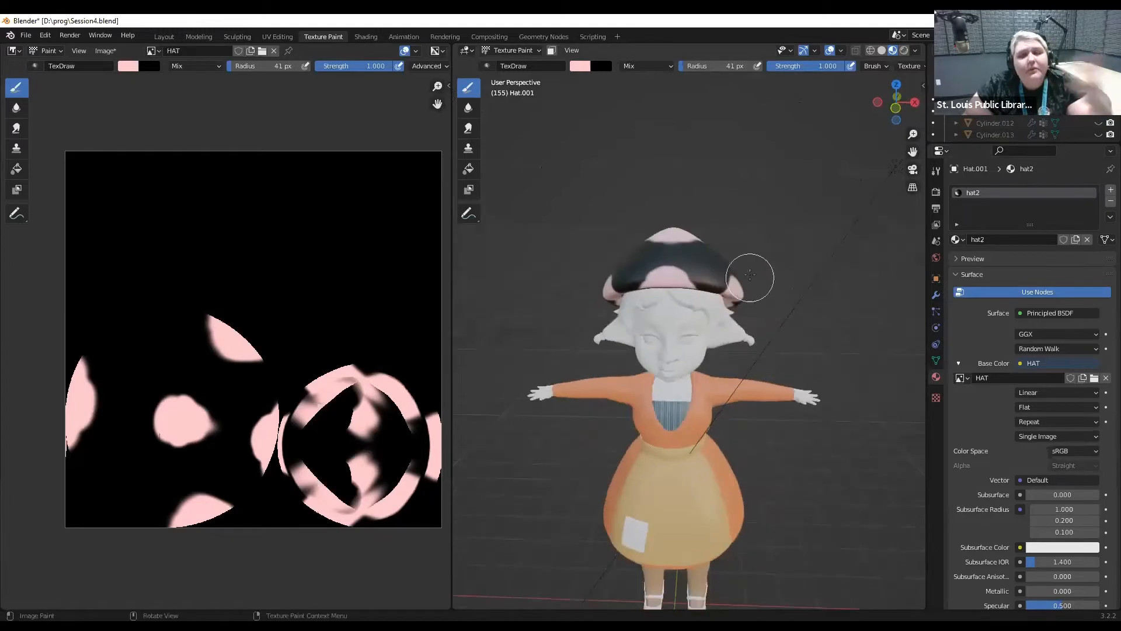
scroll(663, 181, up, 3)
drag(615, 248, 667, 233)
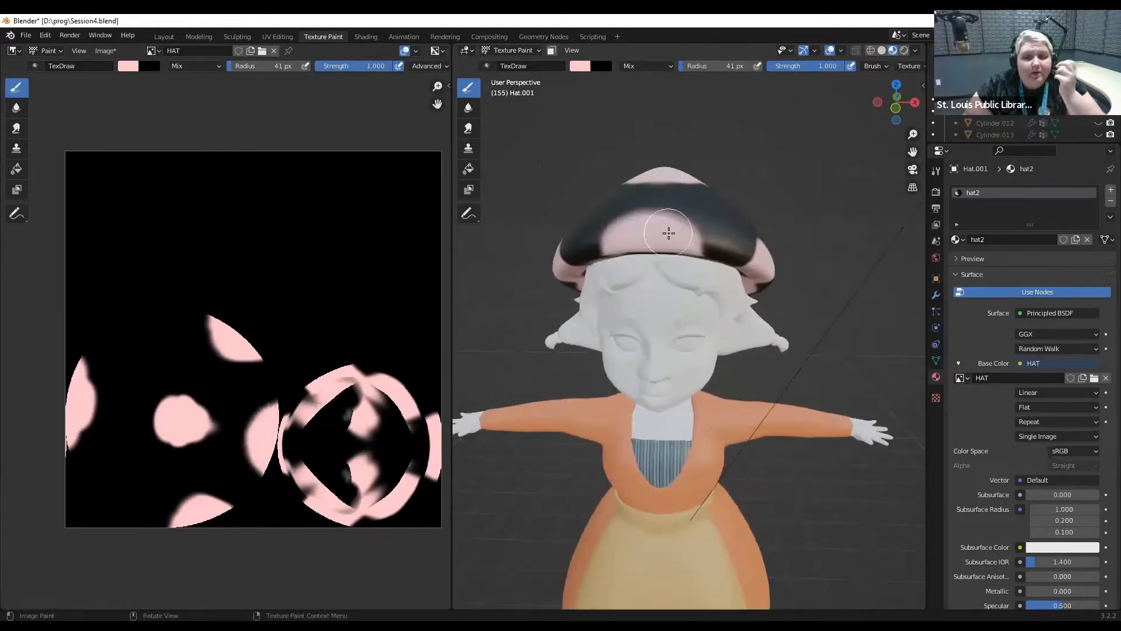
Show the whole hat's UV layout over the painted image in the UV Editing workspace and review the image saving options.
click(279, 37)
key(Home)
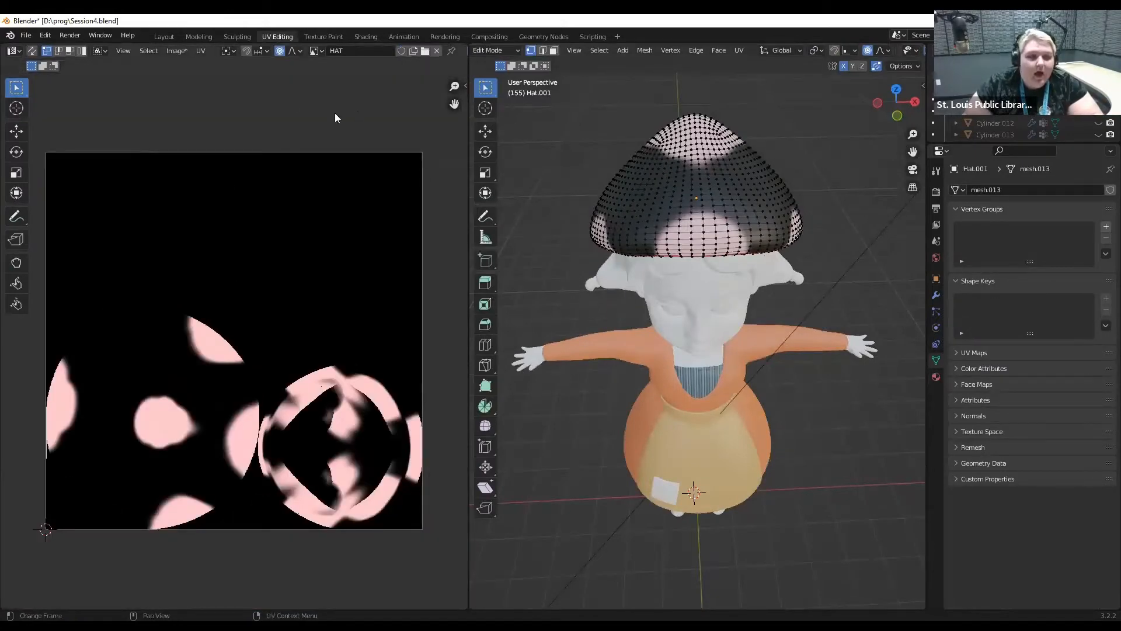
key(a)
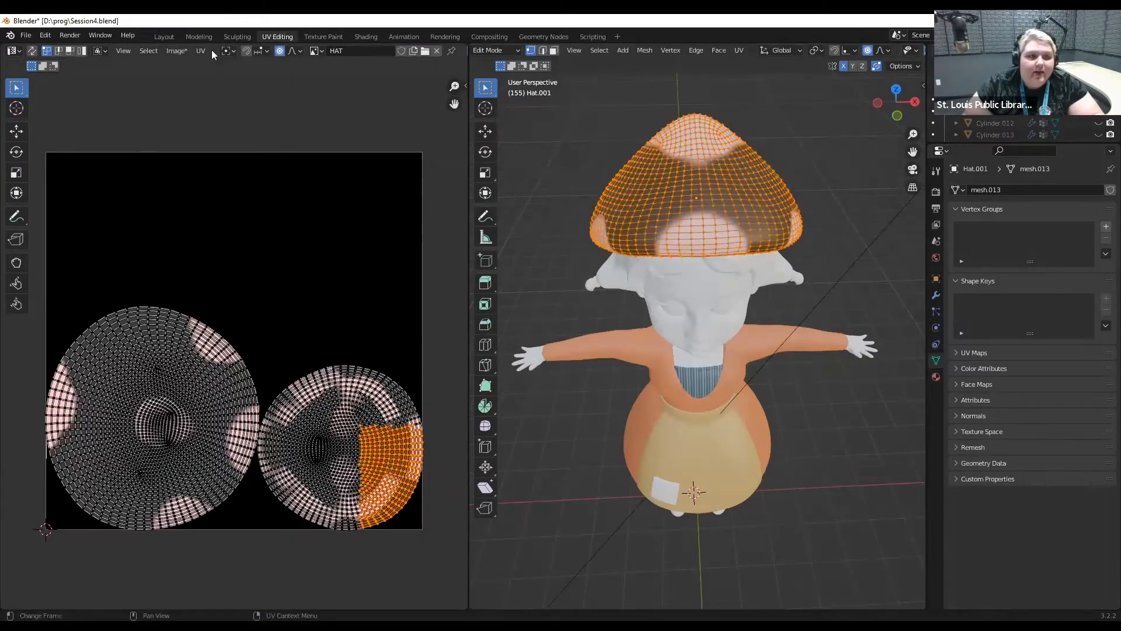
click(177, 51)
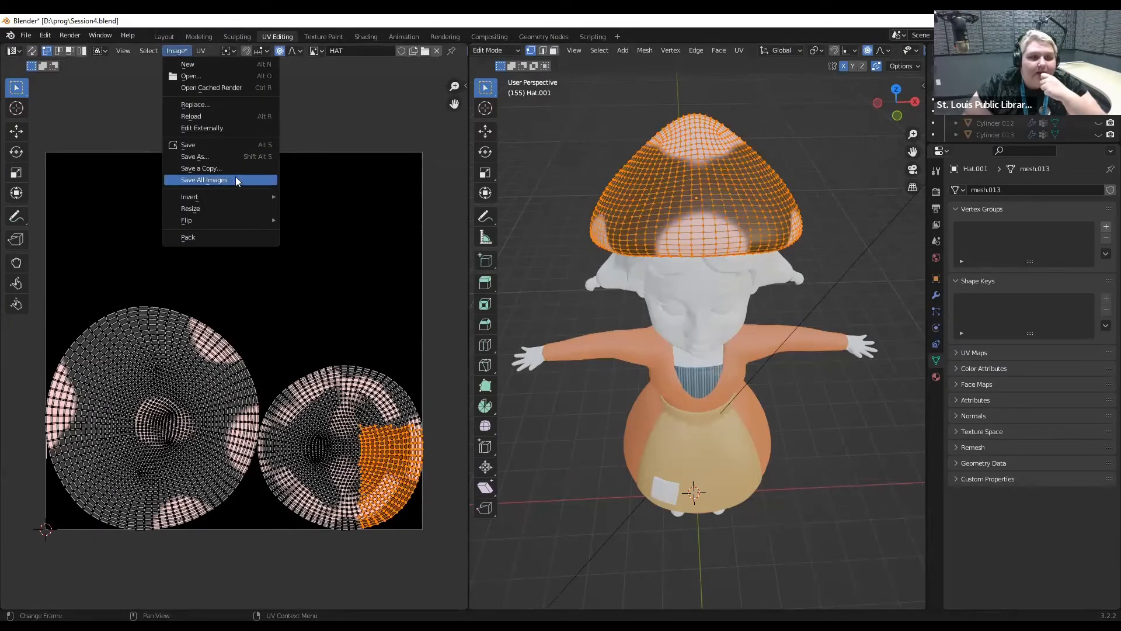
mouse_move(243, 197)
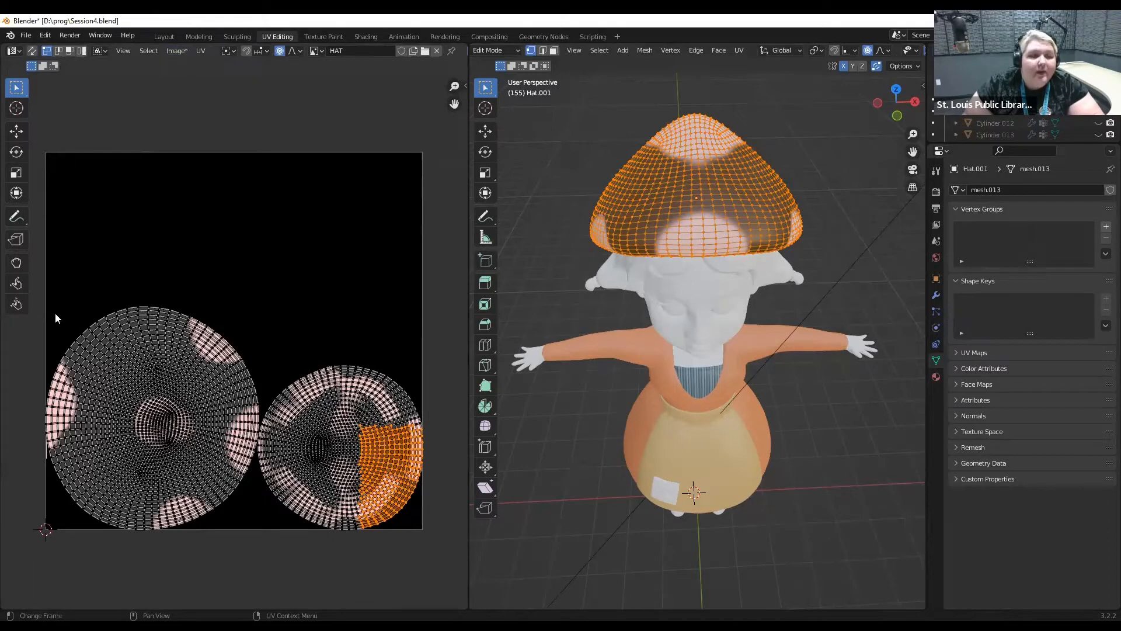
right_click(36, 303)
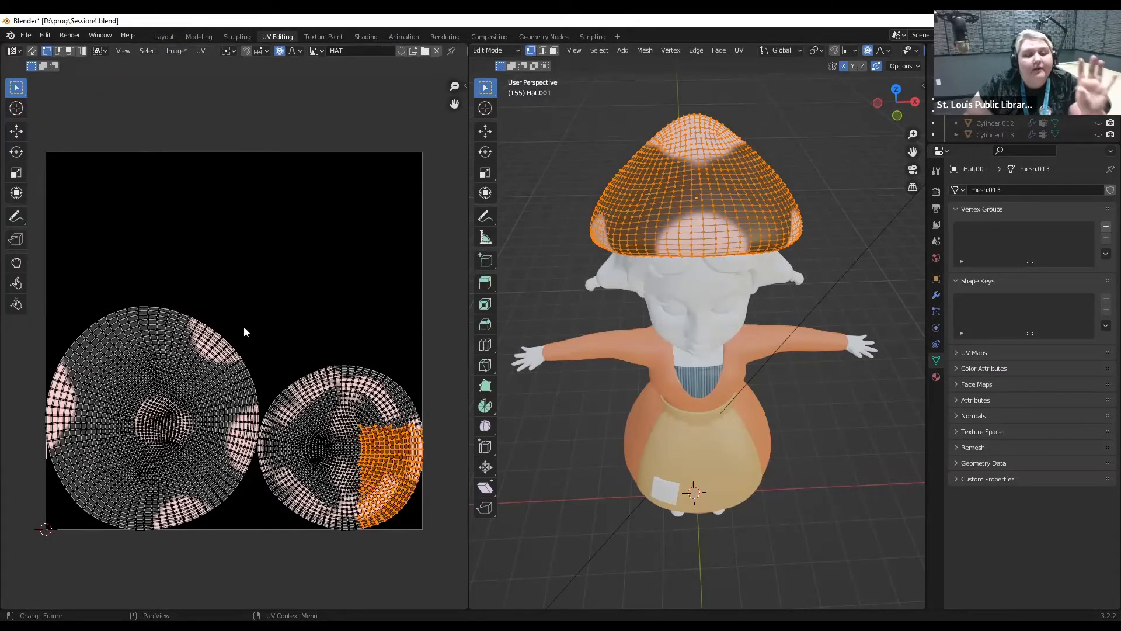
Return to the Texture Paint workspace and frame the painted hat and face from the front.
click(324, 36)
mouse_move(619, 222)
middle_down()
mouse_move(638, 215)
mouse_move(631, 205)
middle_up()
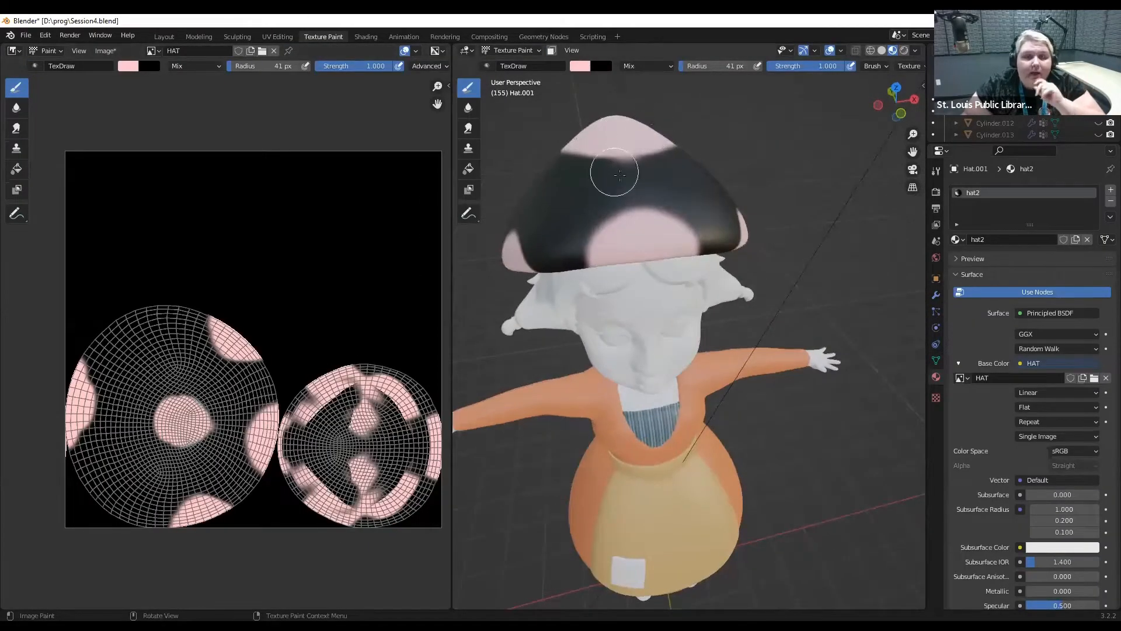
scroll(627, 193, up, 2)
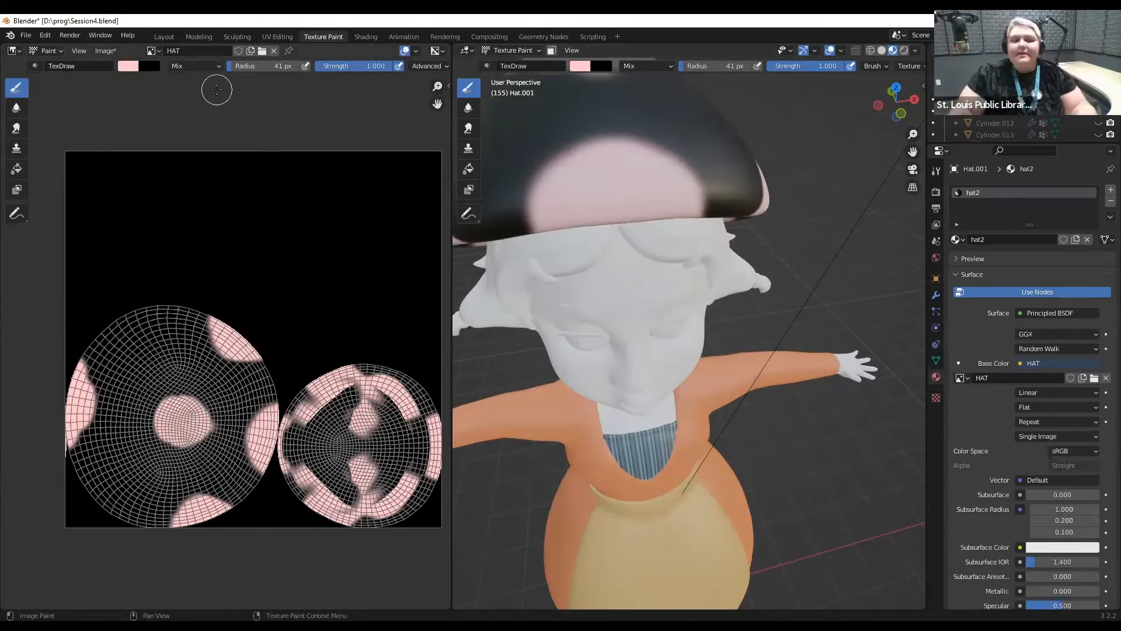
middle_drag(584, 313, 620, 251)
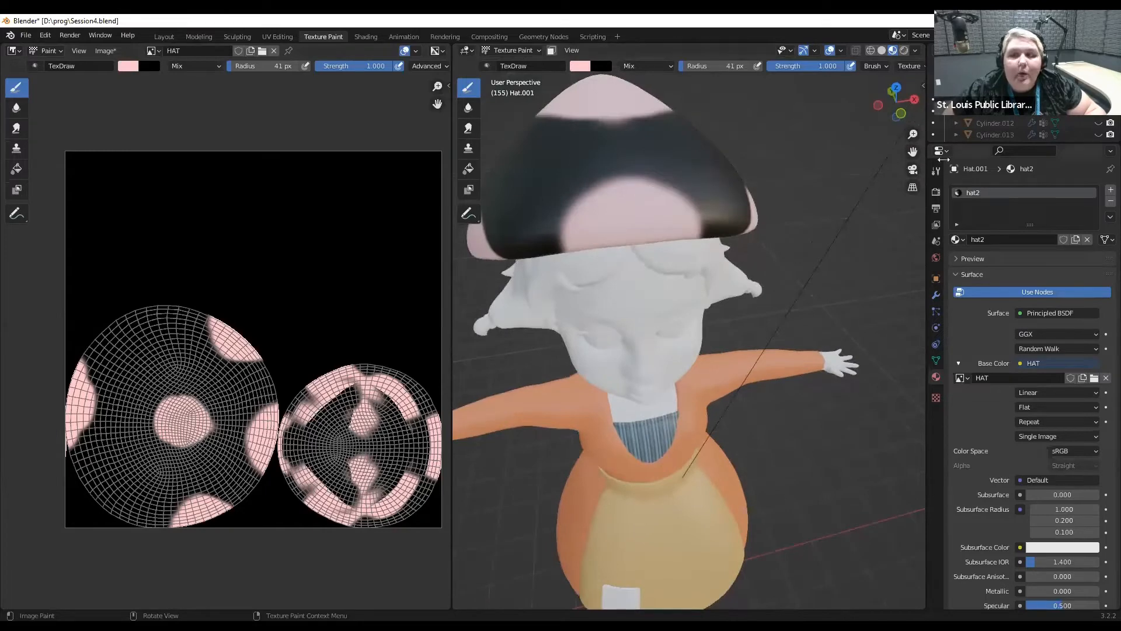
Select the Soften brush for the edges of the hat's front spot and return to the Draw brush.
drag(914, 153, 952, 195)
scroll(709, 208, up, 2)
mouse_move(691, 206)
middle_down()
mouse_move(648, 213)
mouse_move(691, 152)
middle_up()
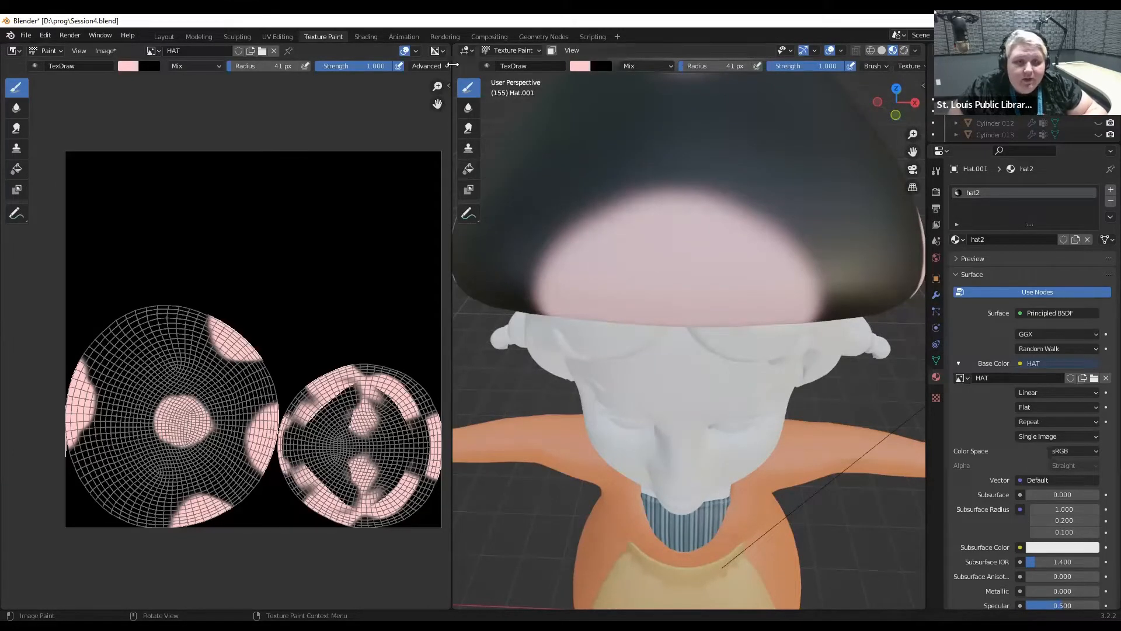
click(469, 108)
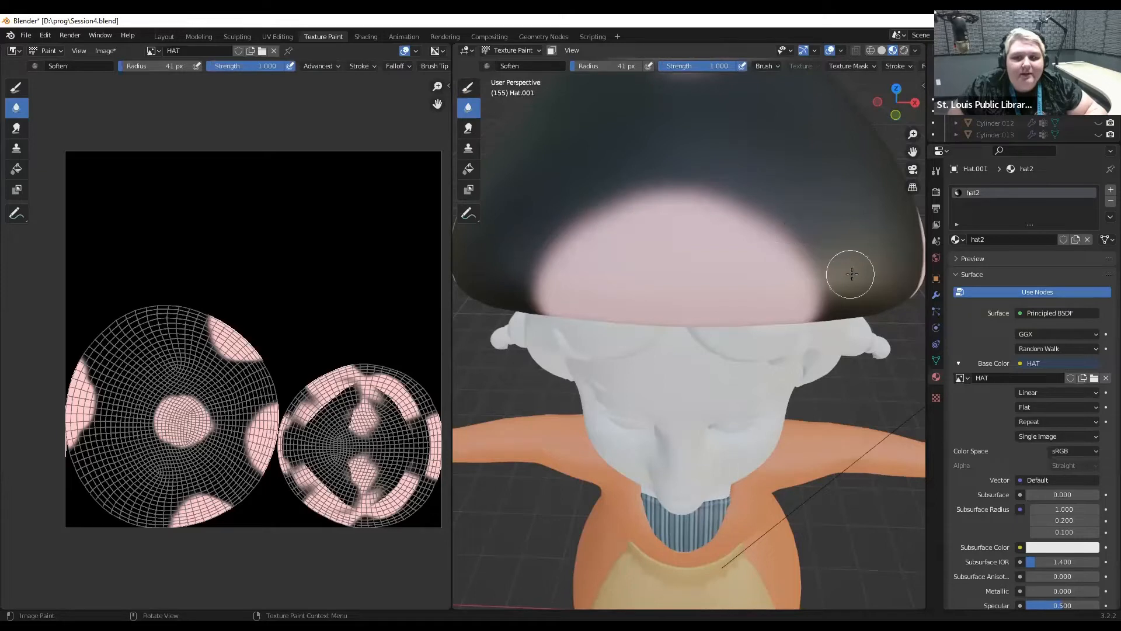
click(469, 97)
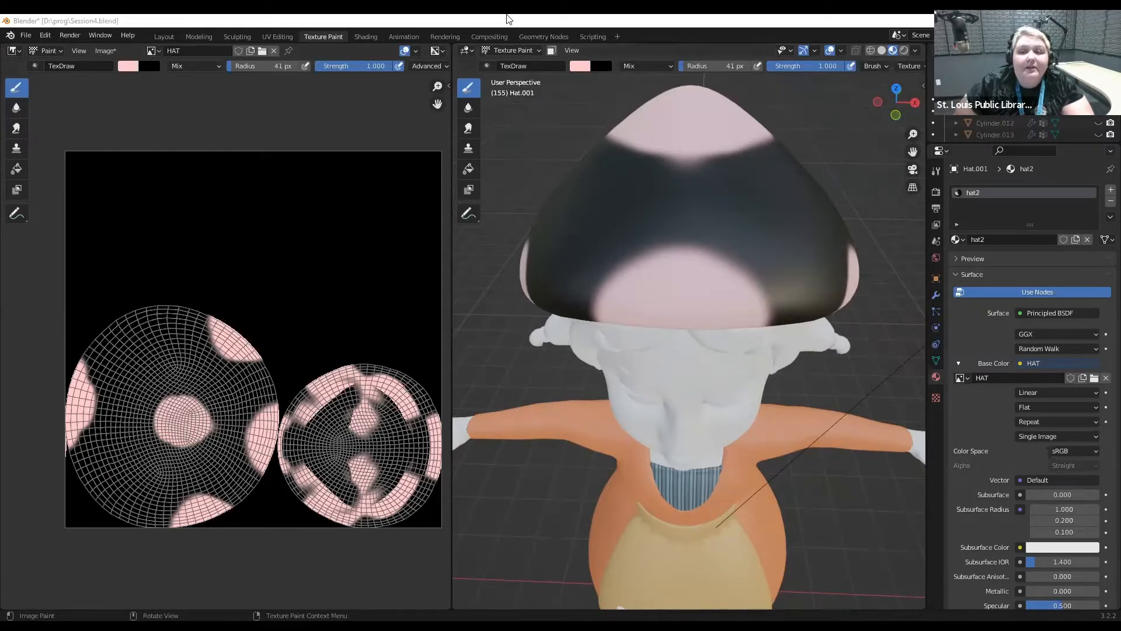
Save the Blender project Session4.blend with the painted hat.
click(109, 51)
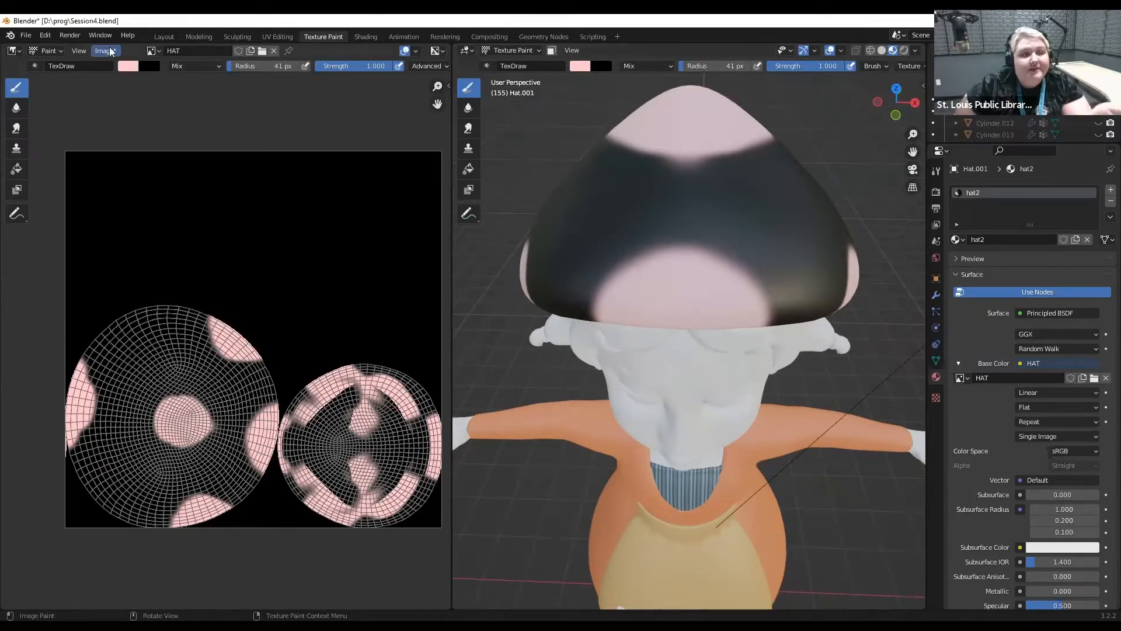
click(26, 35)
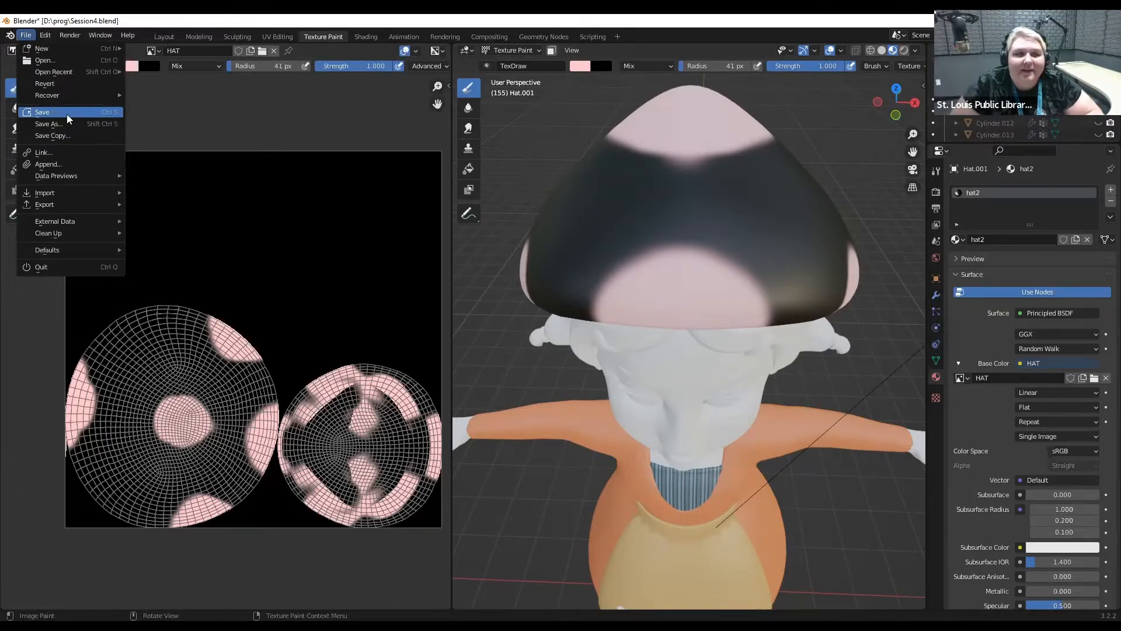
click(67, 113)
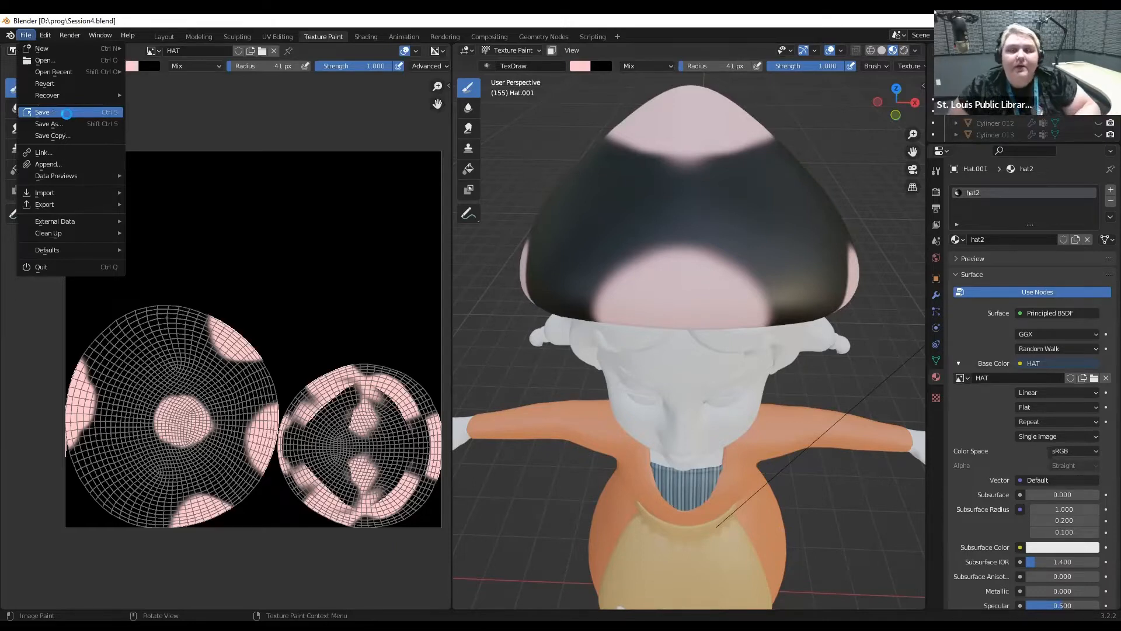
click(66, 113)
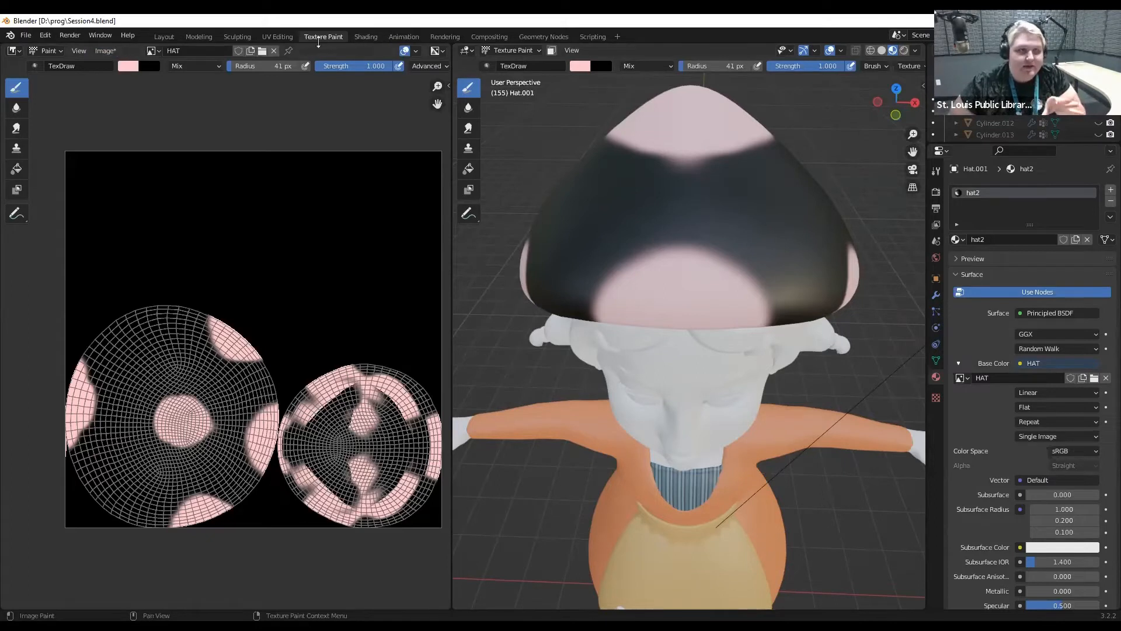
click(101, 53)
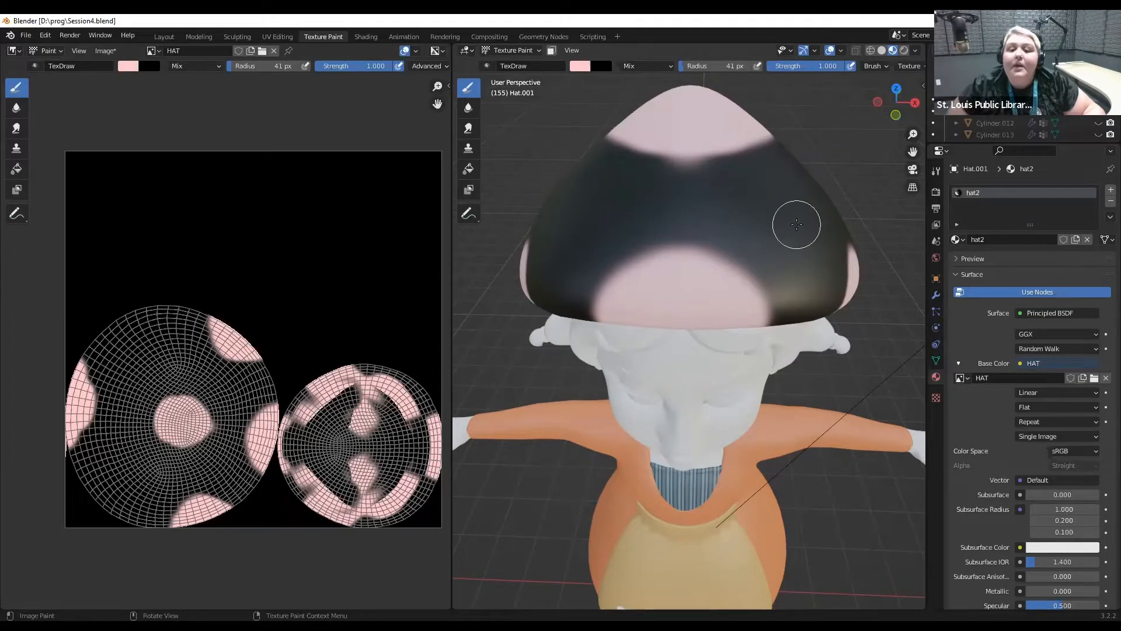
Swap the brush color to black and paint over the pink patches of the hat's underside in the HAT image.
scroll(796, 220, down, 3)
middle_drag(777, 185, 683, 280)
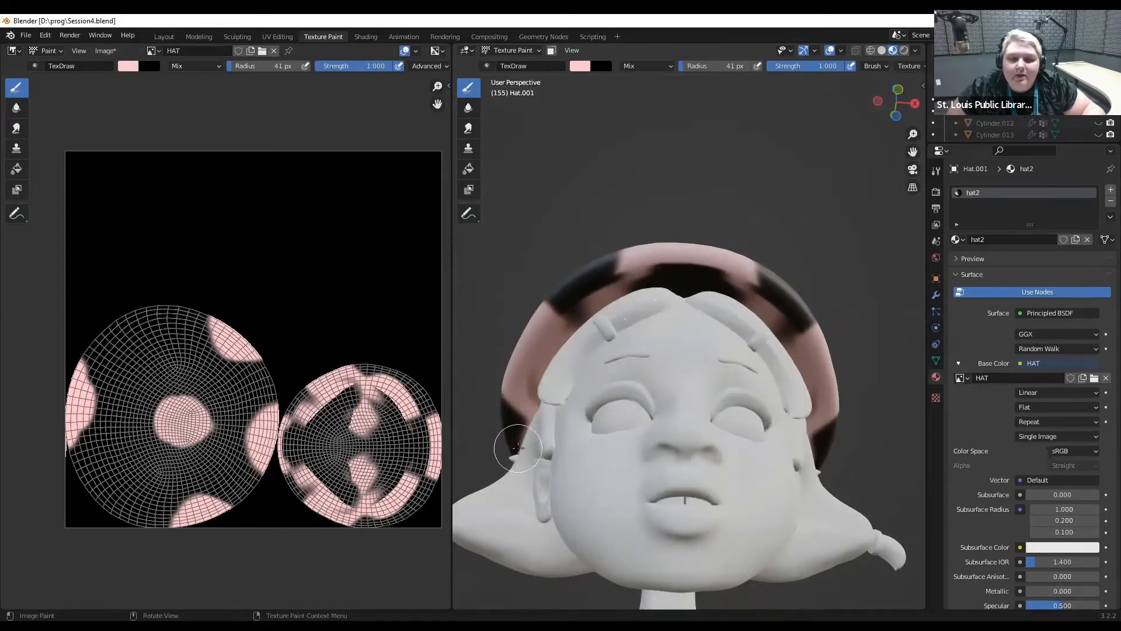
key(x)
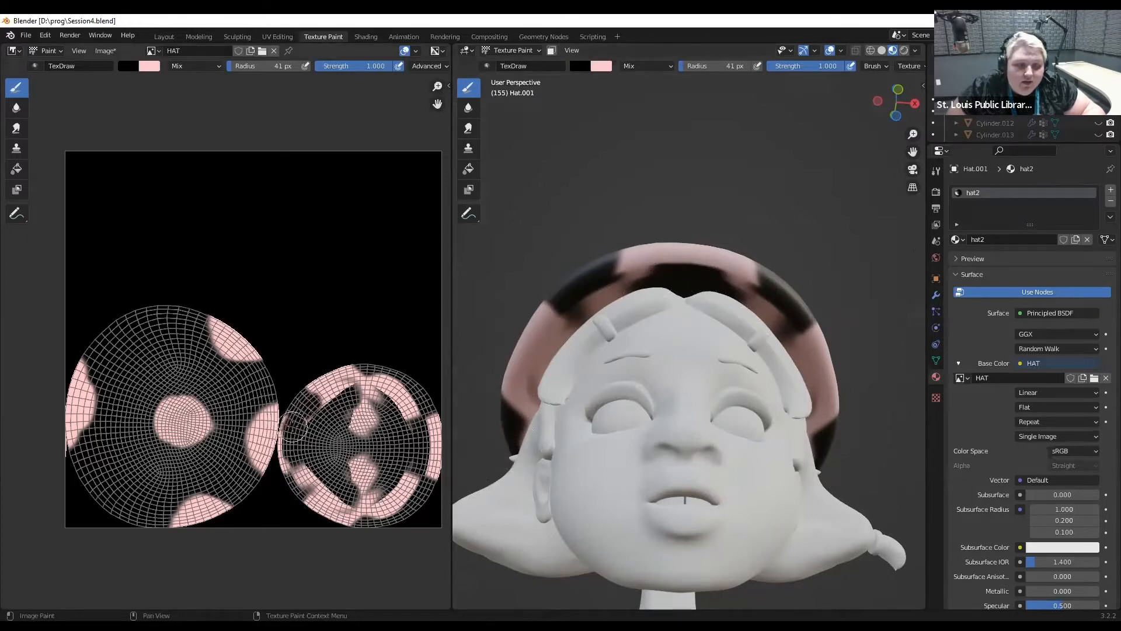
mouse_move(289, 421)
mouse_down()
mouse_move(284, 458)
mouse_move(316, 488)
mouse_move(307, 493)
mouse_move(320, 435)
mouse_move(313, 366)
mouse_move(340, 338)
mouse_up()
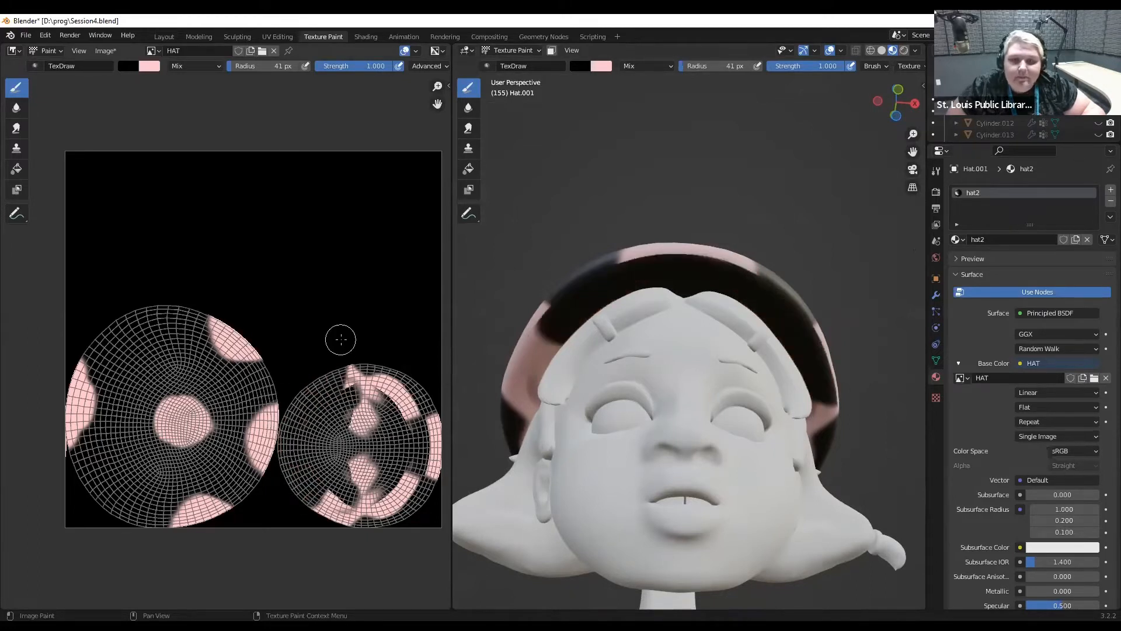
Return to the Layout workspace and show the hat2 material's surface properties down to Metallic, Specular and Roughness.
click(164, 37)
middle_drag(745, 256, 531, 192)
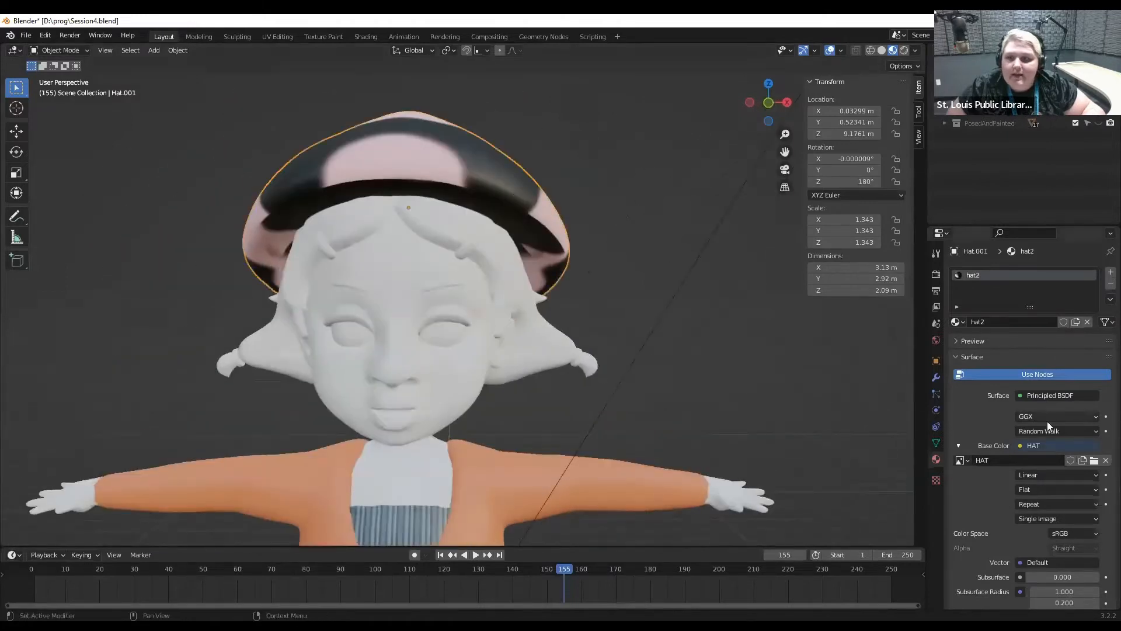
scroll(998, 429, down, 5)
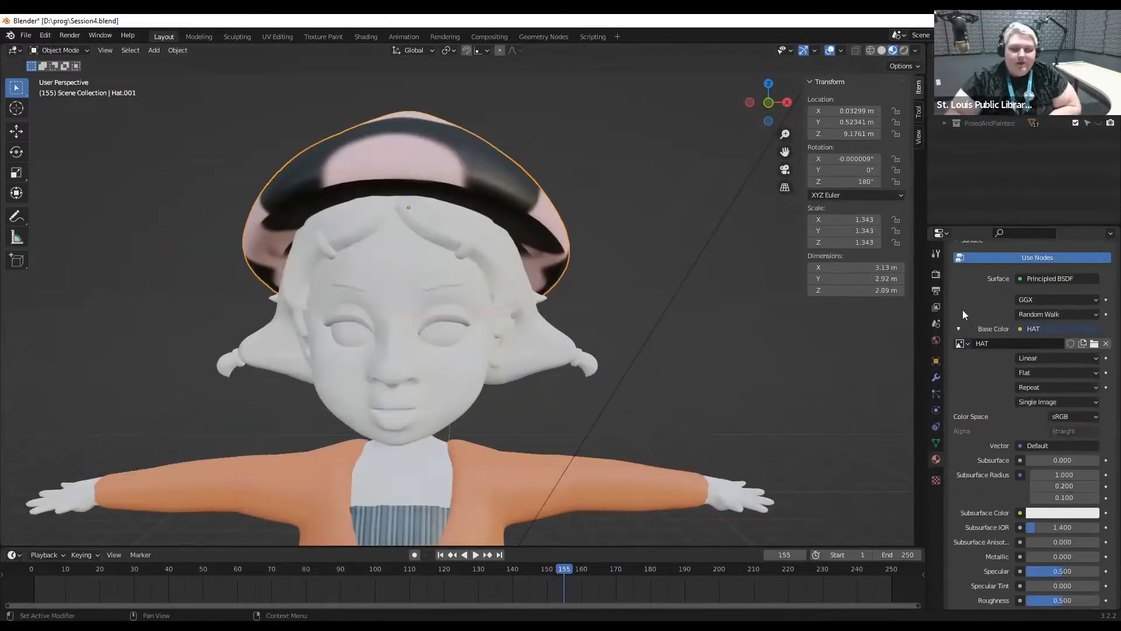
scroll(964, 324, down, 2)
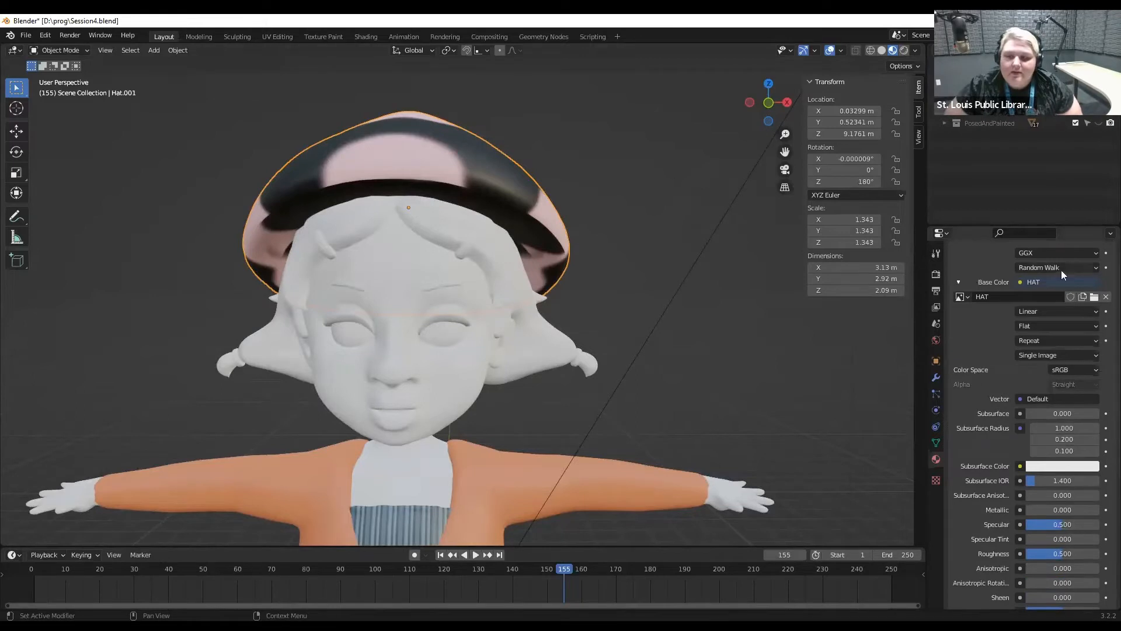
scroll(1053, 353, down, 6)
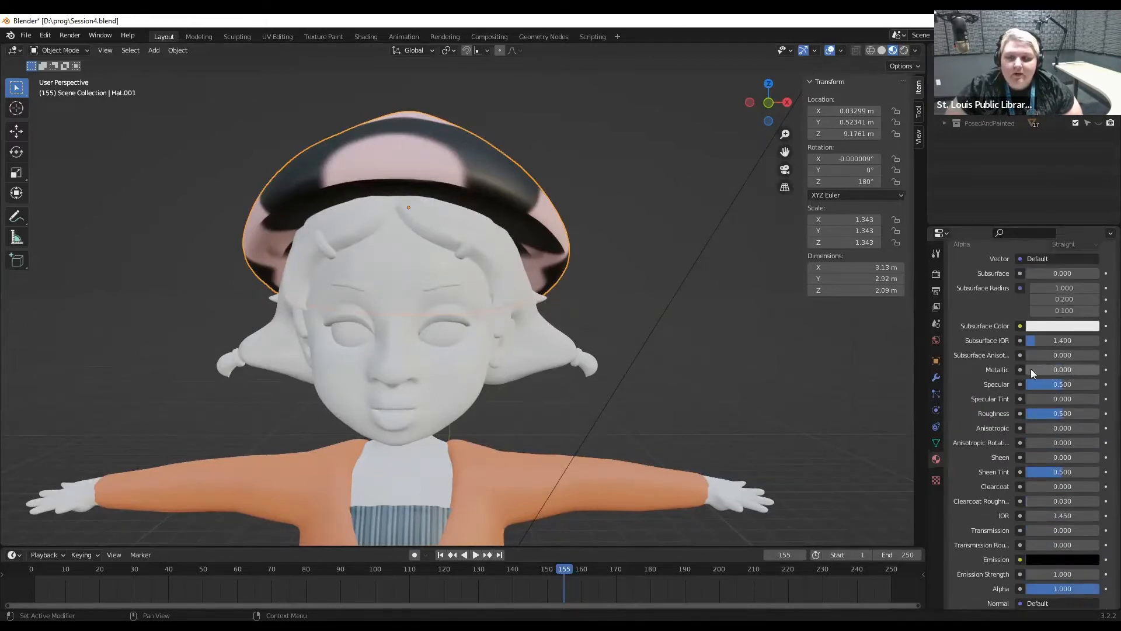
Try a Metallic value of 1.000 on the hat2 material and undo it.
mouse_move(1031, 368)
mouse_down()
mouse_move(1087, 370)
mouse_move(10, 370)
mouse_up()
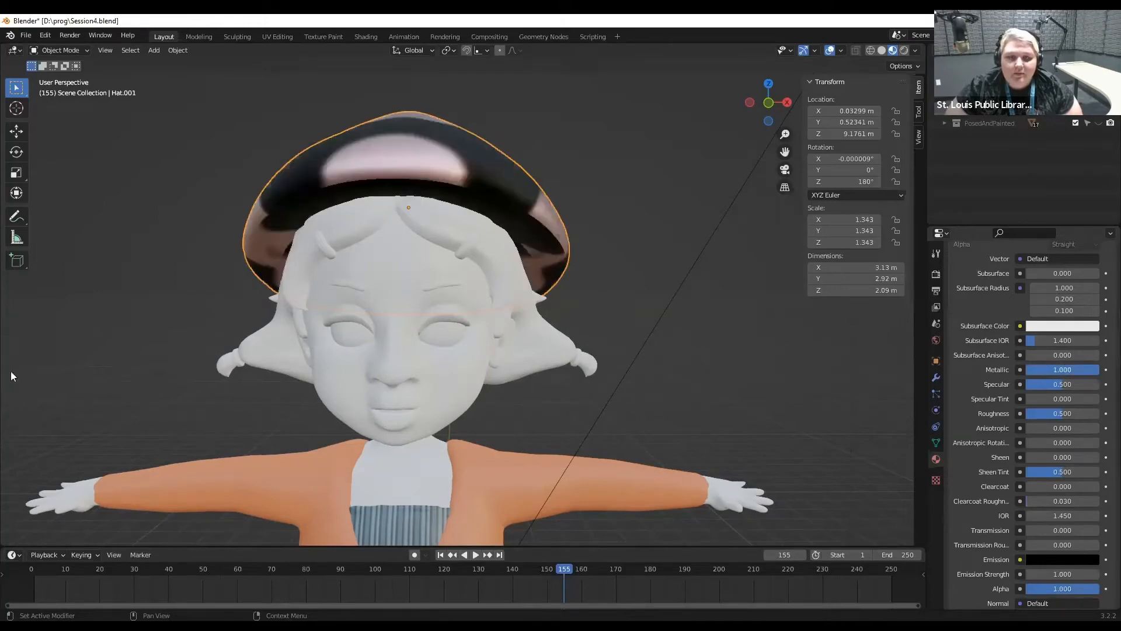
key(ctrl+z)
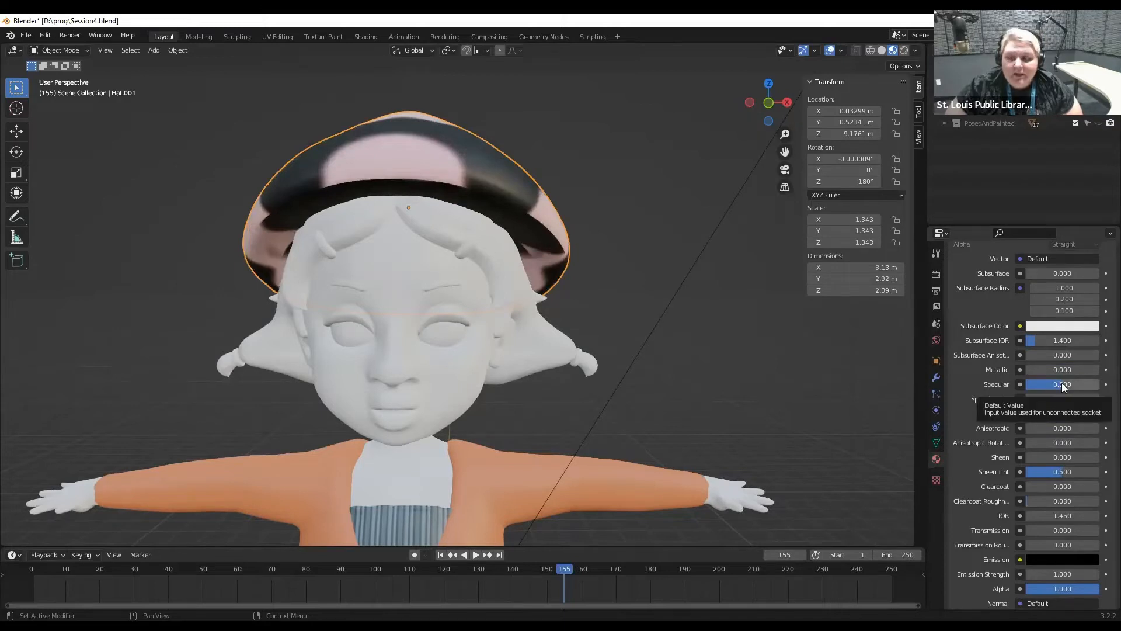
Set the hat2 material's Specular to 0.264 and its Roughness to 0.000.
drag(1061, 383, 1031, 391)
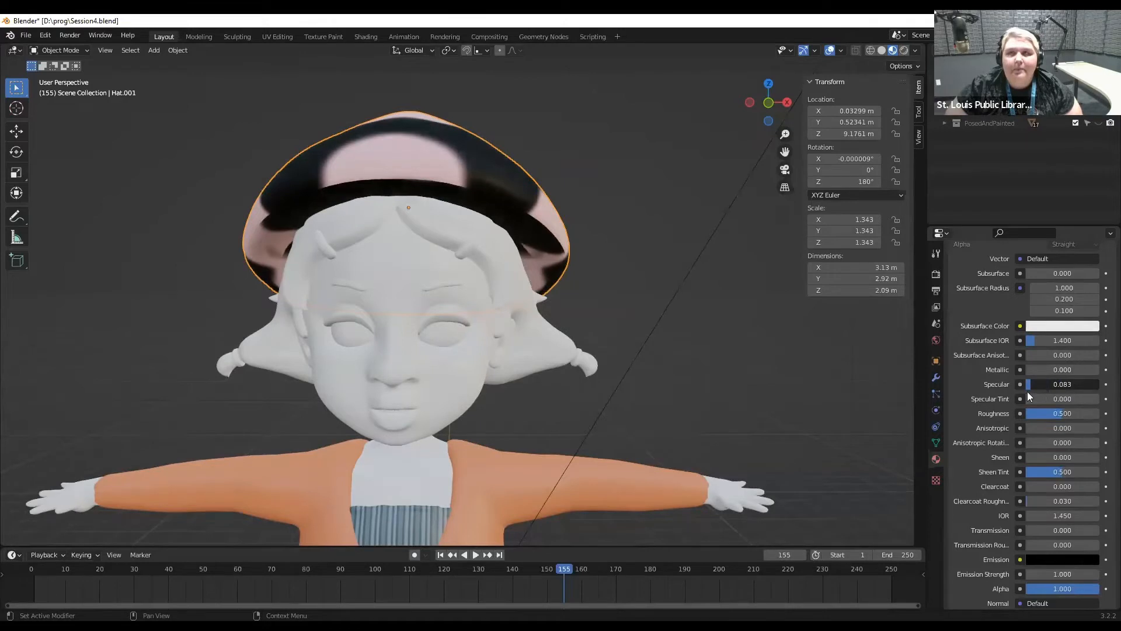
drag(1028, 391, 1045, 384)
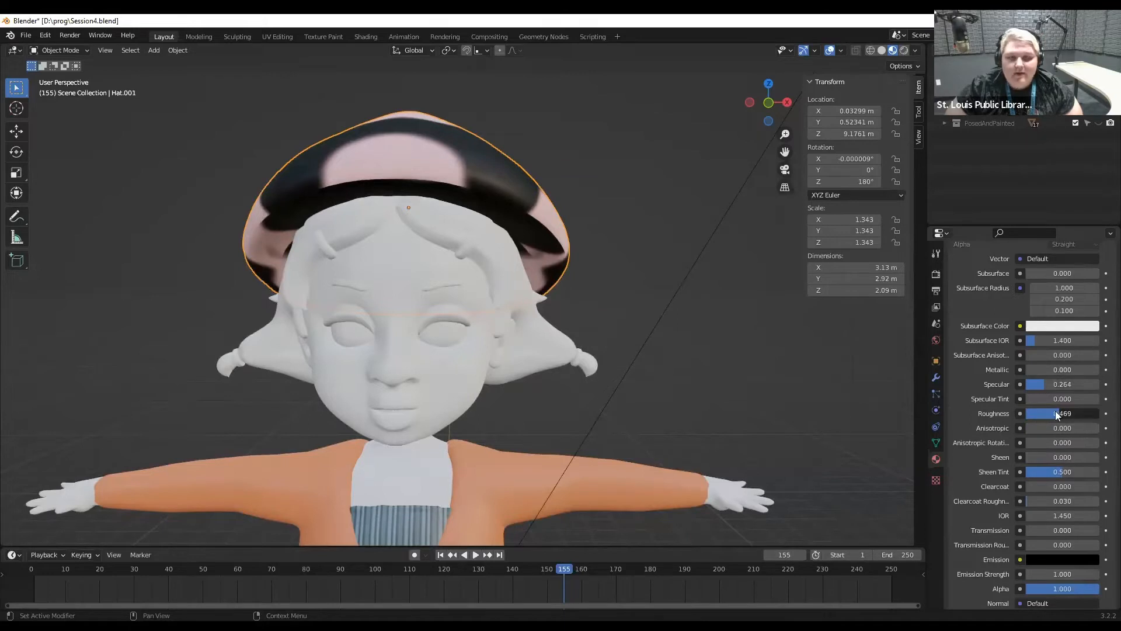
drag(1056, 411, 1024, 415)
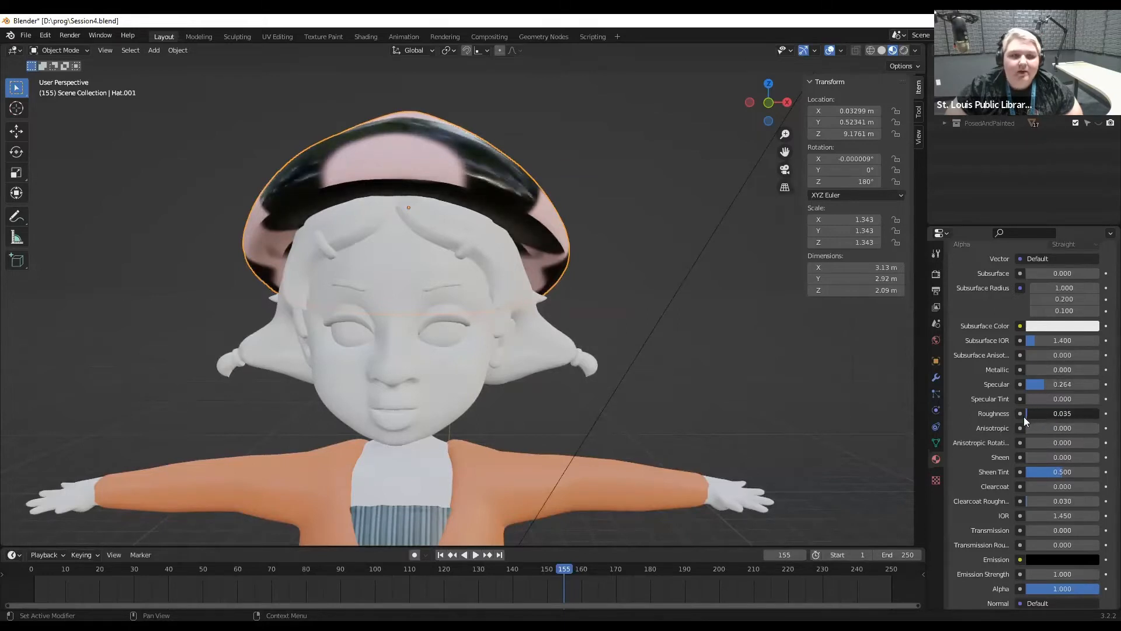
mouse_move(572, 177)
middle_down()
mouse_move(584, 181)
mouse_move(579, 194)
middle_up()
scroll(364, 401, up, 2)
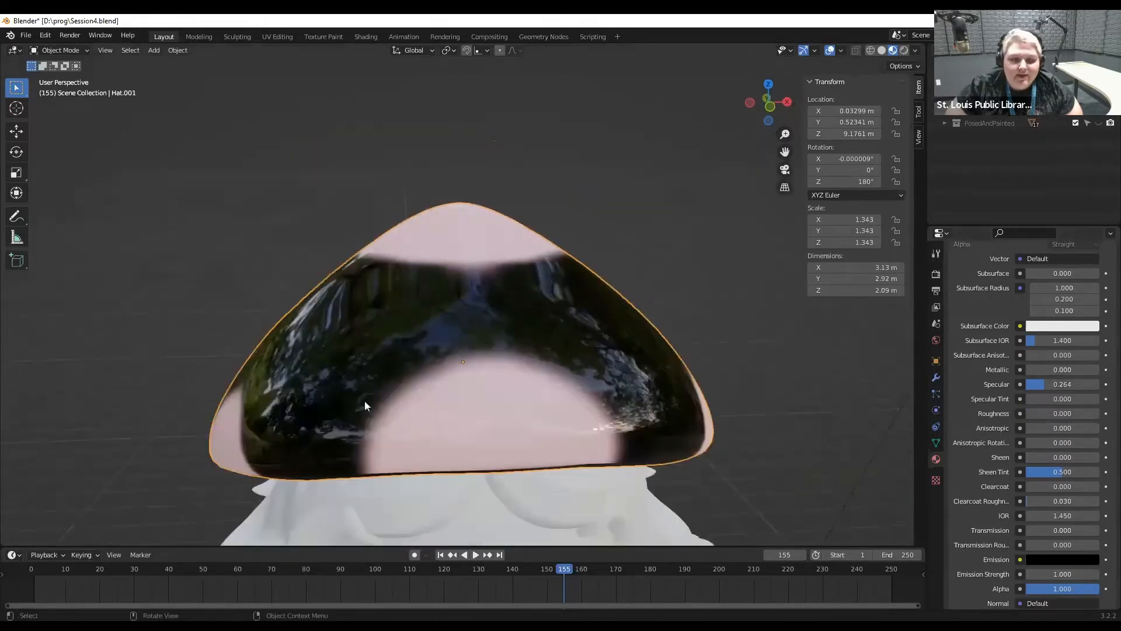
Lower the hat2 material's Specular to 0.043 and inspect the hat's reflections from the front and side.
middle_drag(545, 361, 736, 286)
mouse_move(1046, 380)
mouse_down()
mouse_move(1025, 387)
mouse_move(1090, 390)
mouse_move(1028, 408)
mouse_move(1028, 384)
mouse_up()
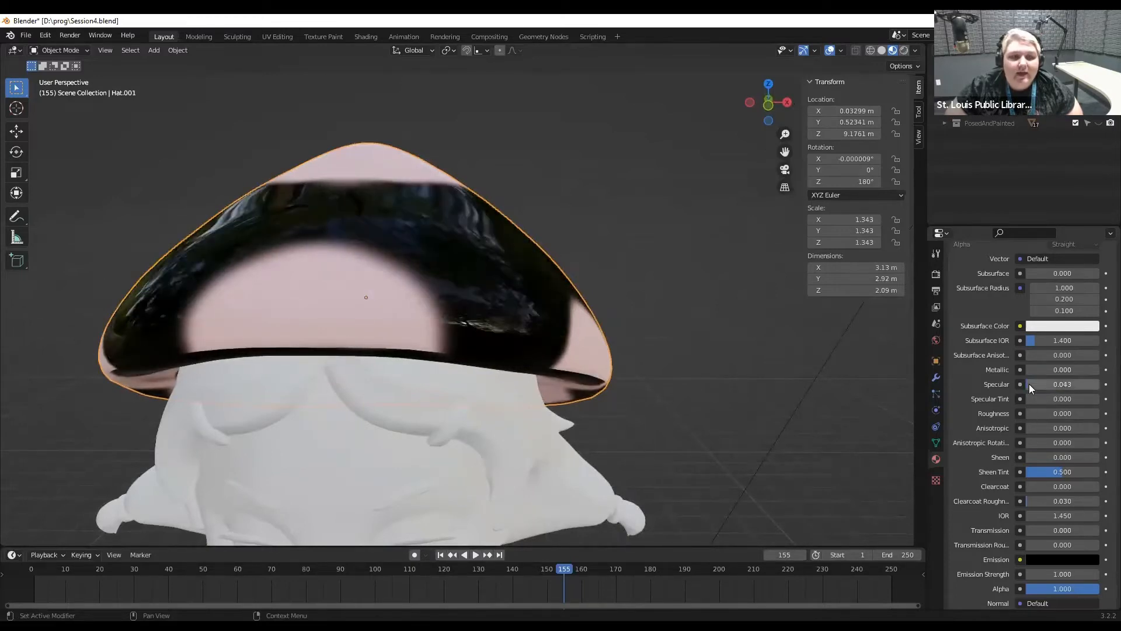
scroll(626, 299, down, 4)
middle_drag(625, 300, 614, 293)
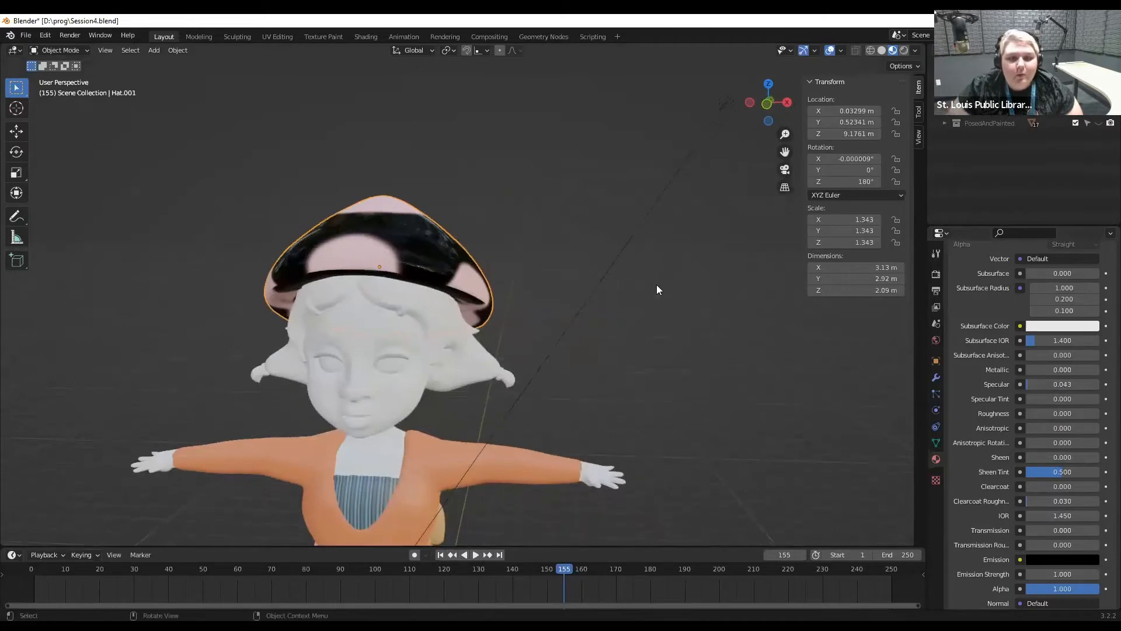
scroll(657, 287, up, 2)
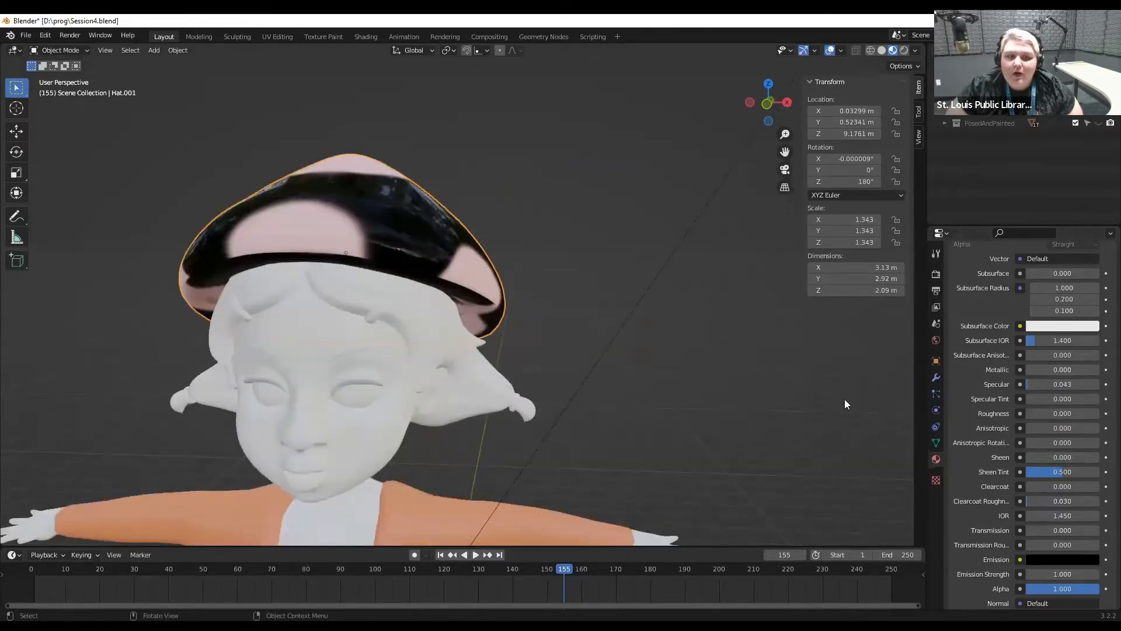
middle_drag(503, 211, 530, 163)
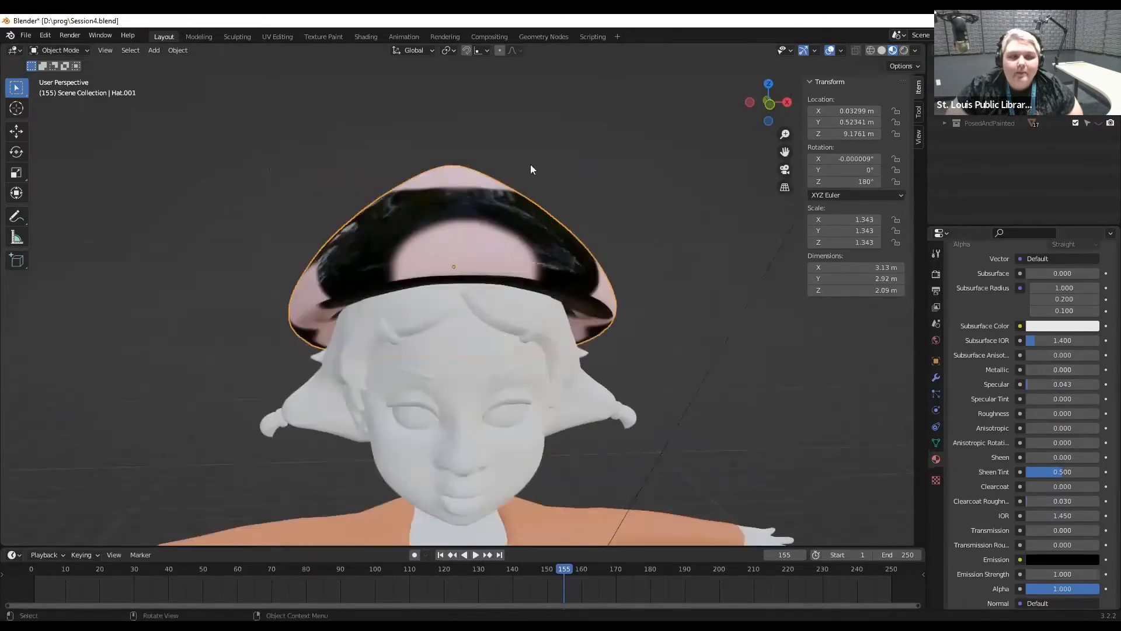
scroll(447, 254, up, 2)
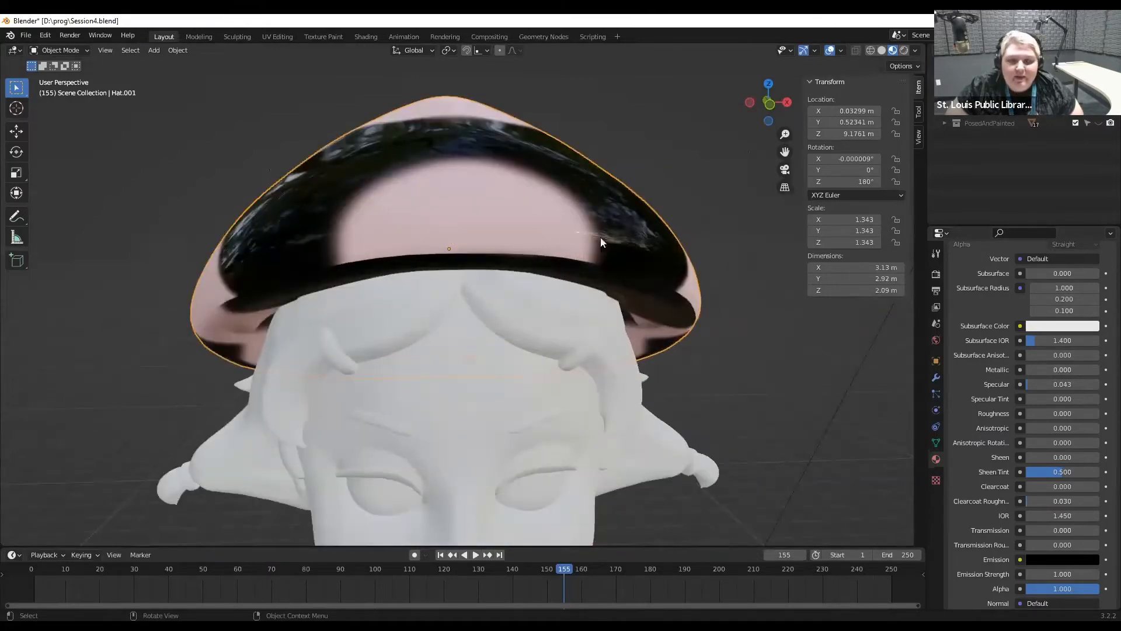
middle_drag(600, 237, 596, 234)
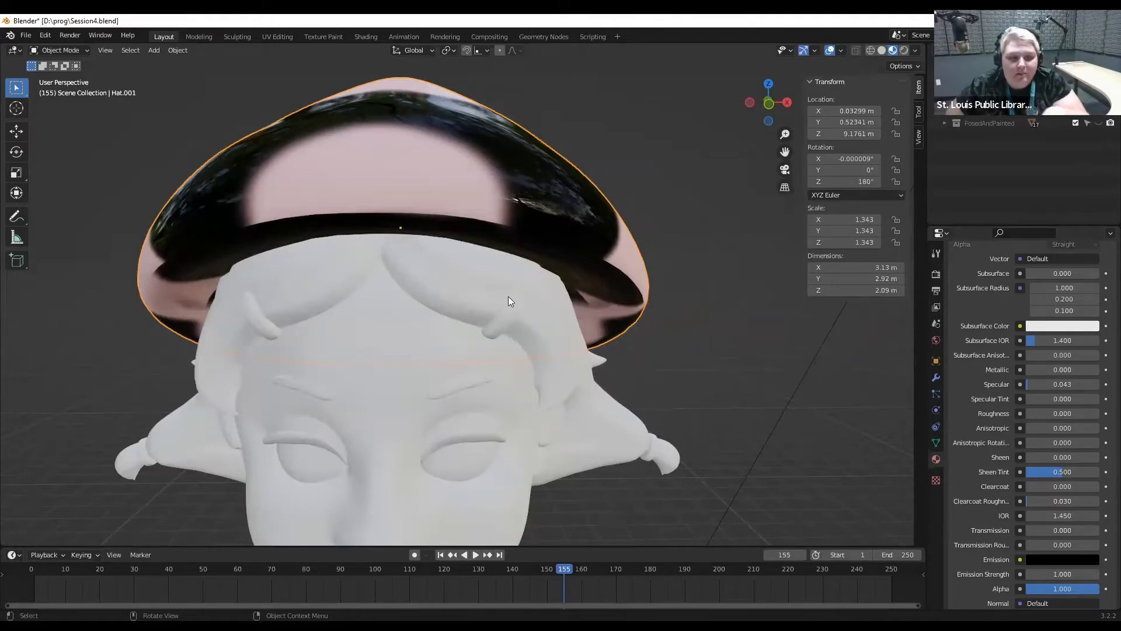
key(Tab)
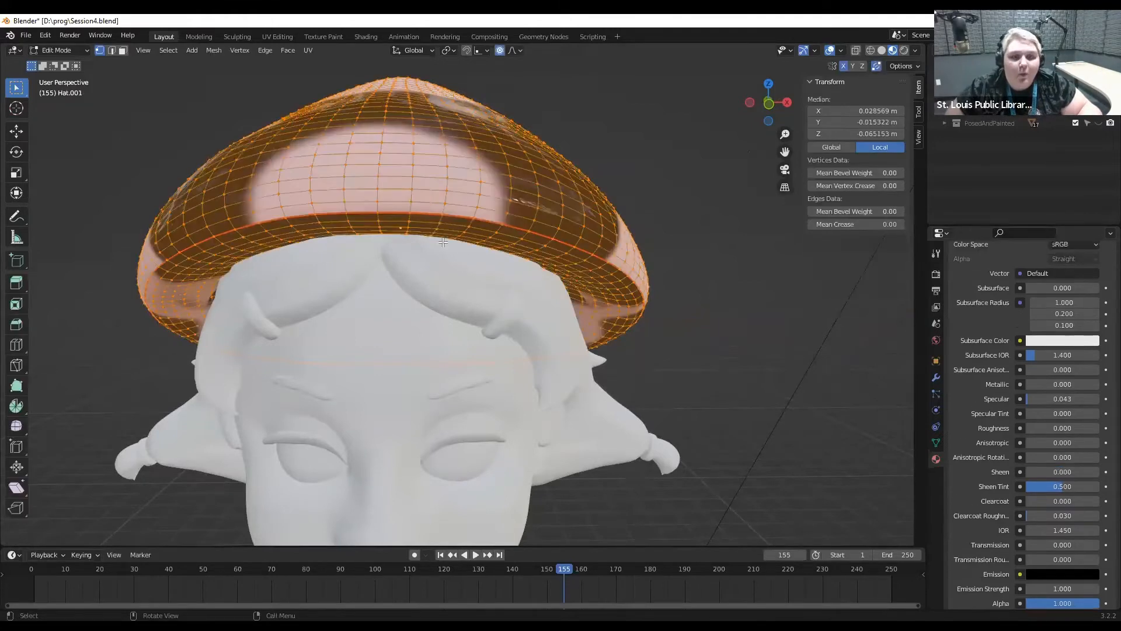
click(856, 51)
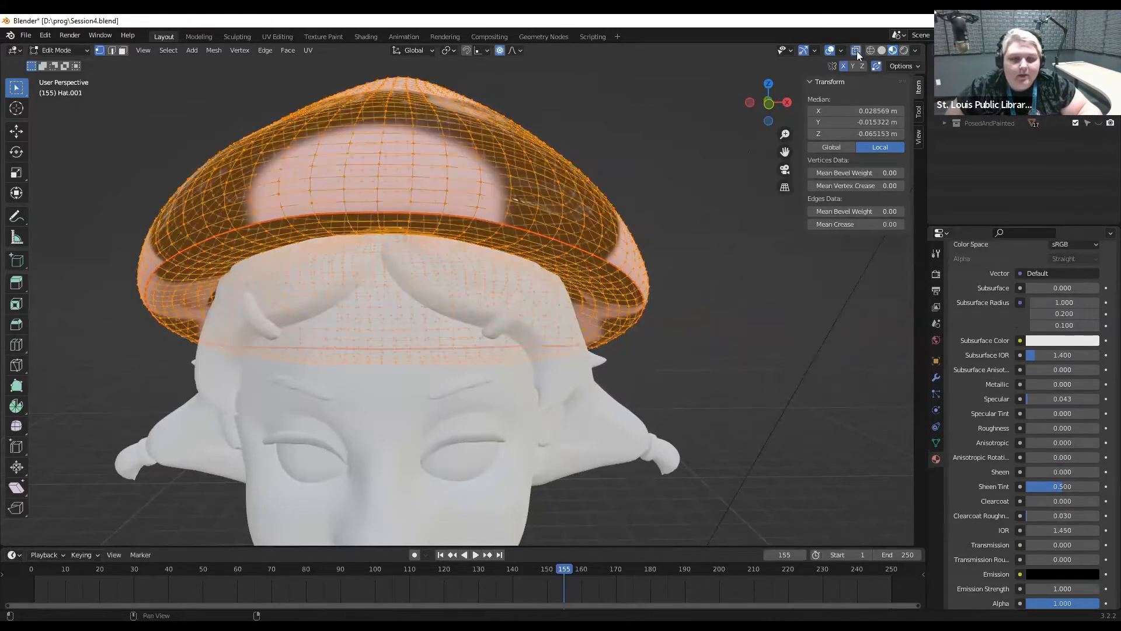
click(408, 243)
key(Tab)
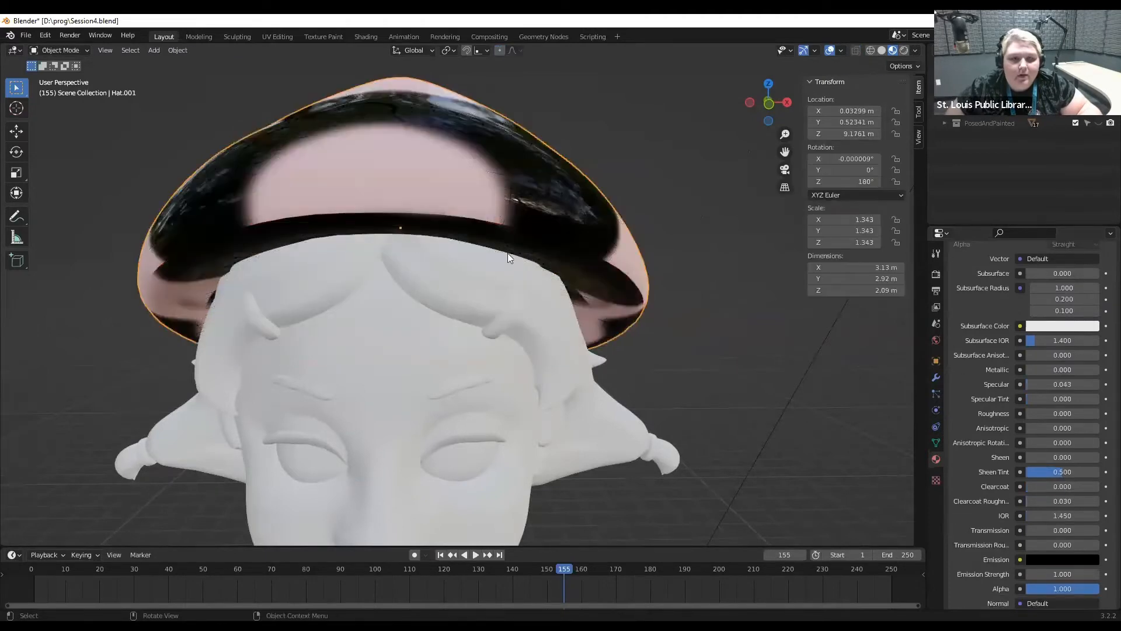
Raise the hat about 0.65 m along the global Z axis and open its mesh for editing.
key(Tab)
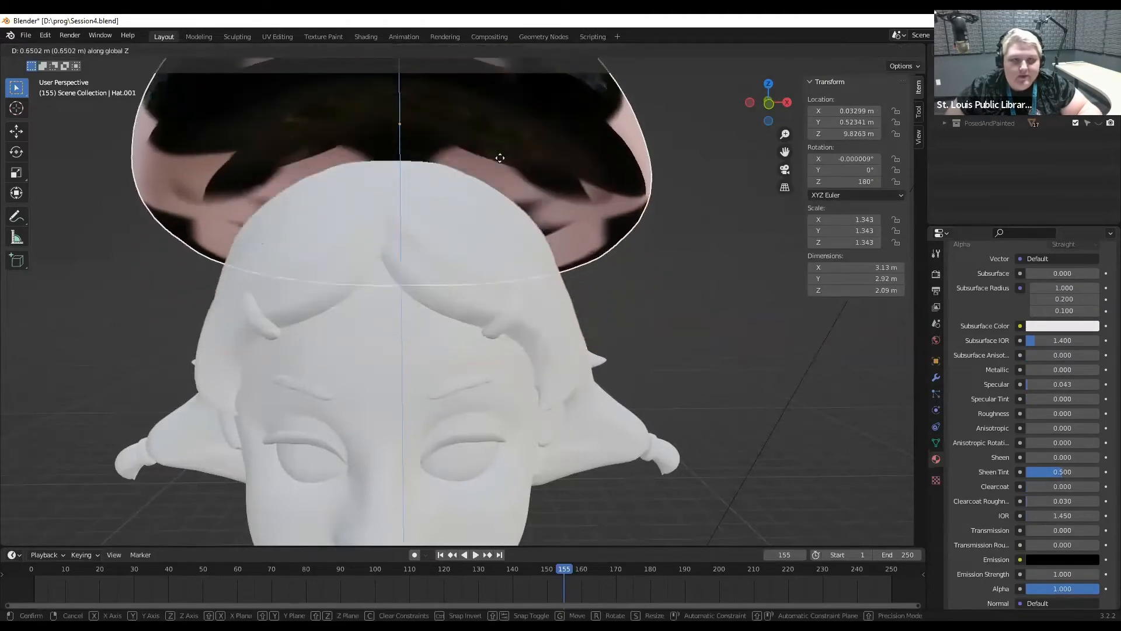
scroll(432, 142, down, 3)
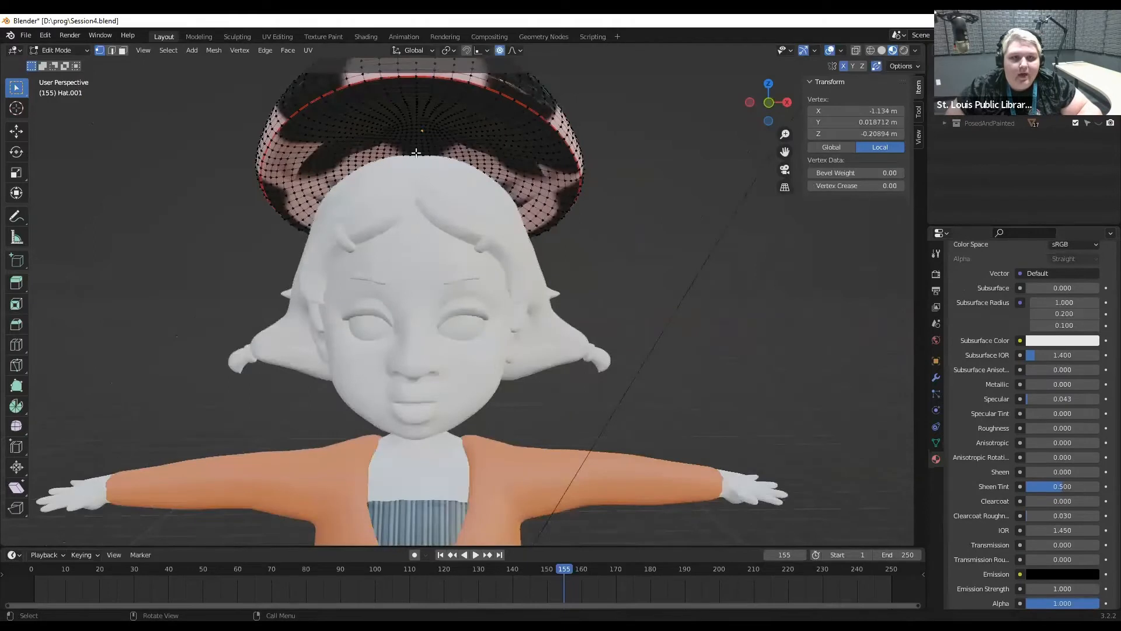
Grow the vertex selection outward from the center of the hat's underside until it nearly reaches the marked rim seam.
key(ctrl+KP_Add)
key(ctrl+KP_Add)
key(ctrl+KP_Add)
key(ctrl+KP_Add)
key(ctrl+KP_Add)
key(ctrl+KP_Add)
key(ctrl+KP_Add)
key(ctrl+KP_Add)
key(ctrl+KP_Add)
key(ctrl+KP_Add)
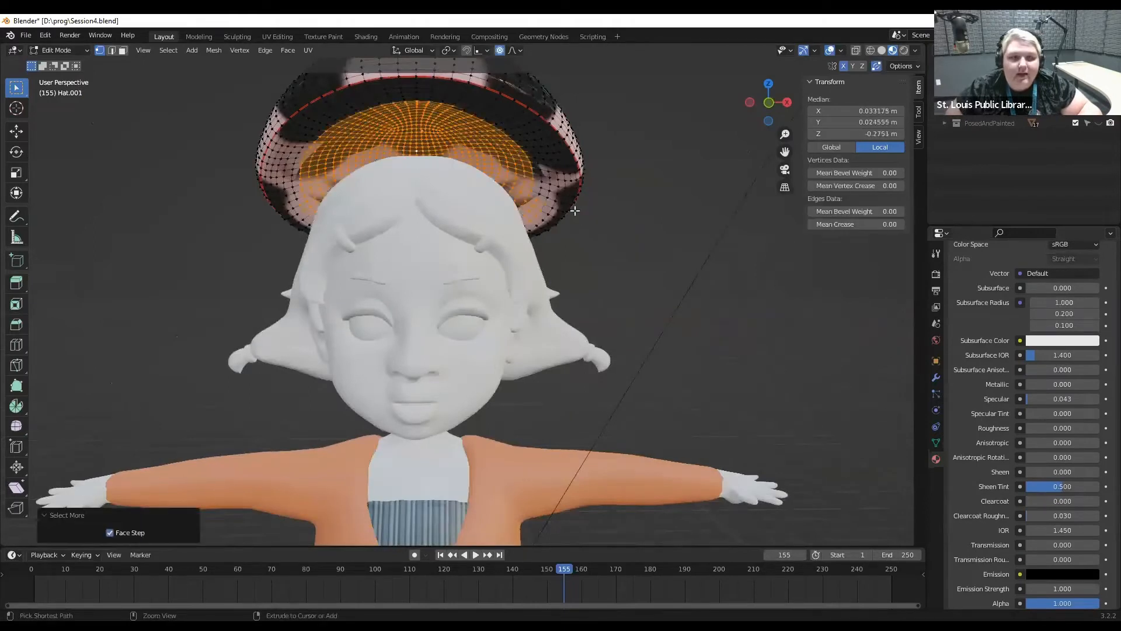
key(ctrl+KP_Add)
key(ctrl+KP_Add)
key(ctrl+KP_Add)
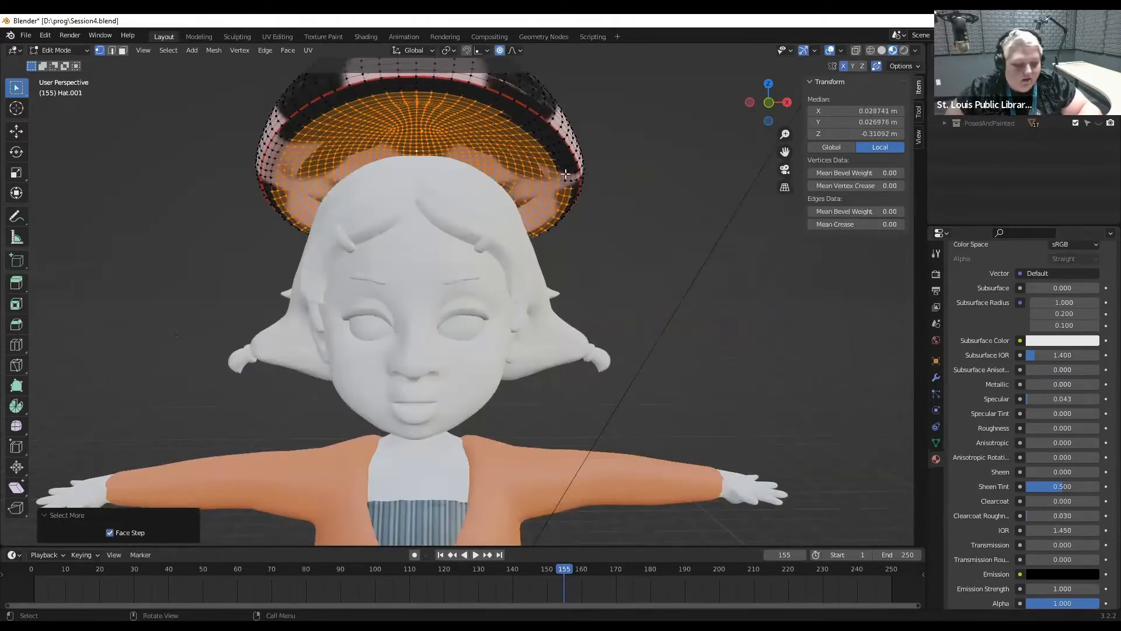
Add the remaining edge loops of the hat's underside to the selection up to the rim seam, undoing any loop that spills onto the outer cap.
alt+shift+click(551, 152)
alt+shift+click(554, 145)
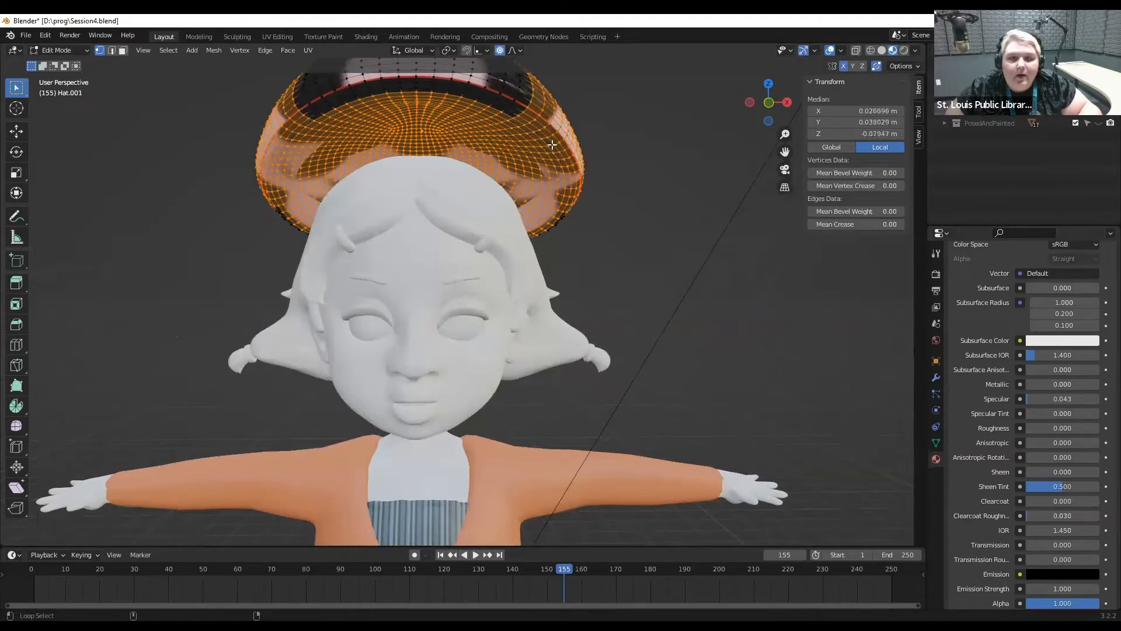
key(ctrl+z)
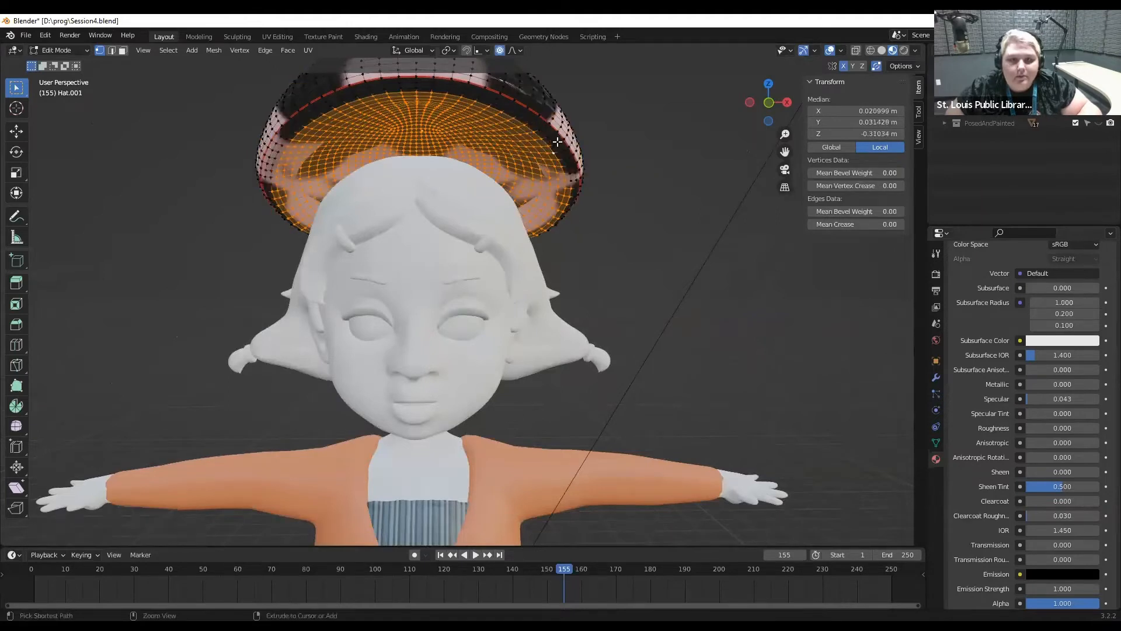
alt+shift+click(514, 109)
alt+shift+click(513, 107)
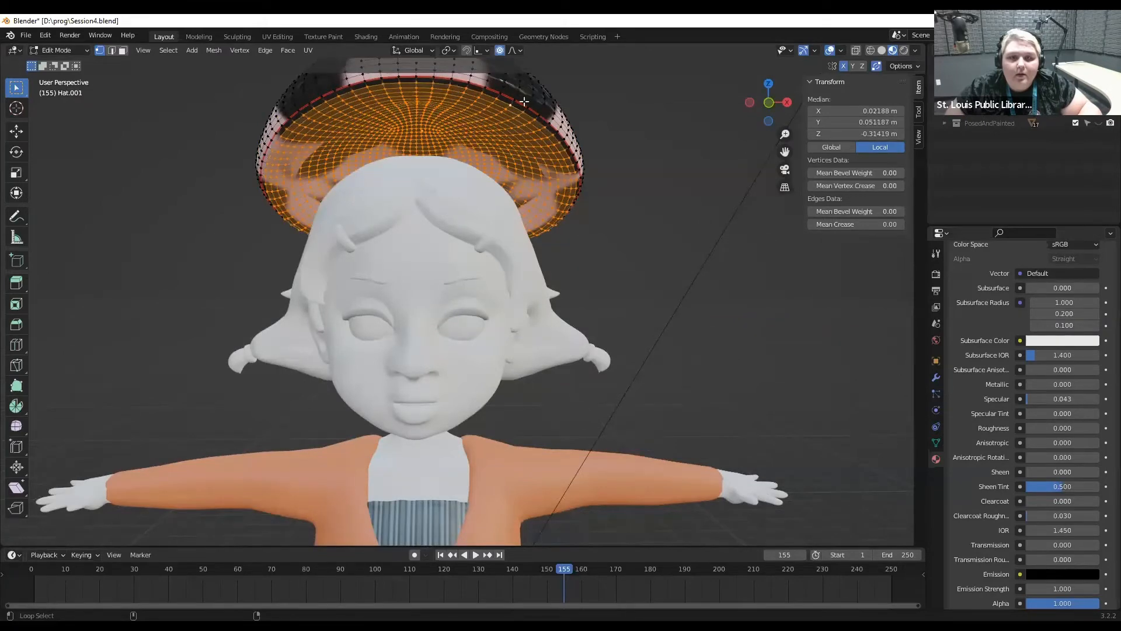
alt+shift+click(523, 106)
Add a second material slot to the hat, create a new material in it and set its Roughness to 1.000.
middle_drag(523, 106, 929, 315)
scroll(999, 310, up, 5)
scroll(1000, 310, up, 5)
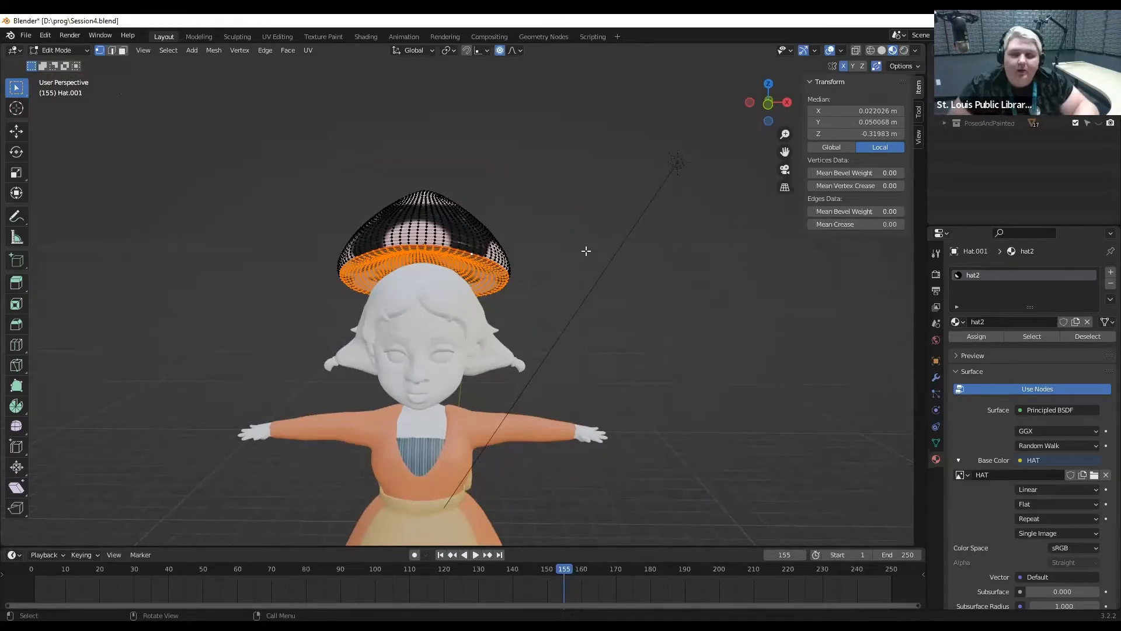
scroll(658, 218, up, 2)
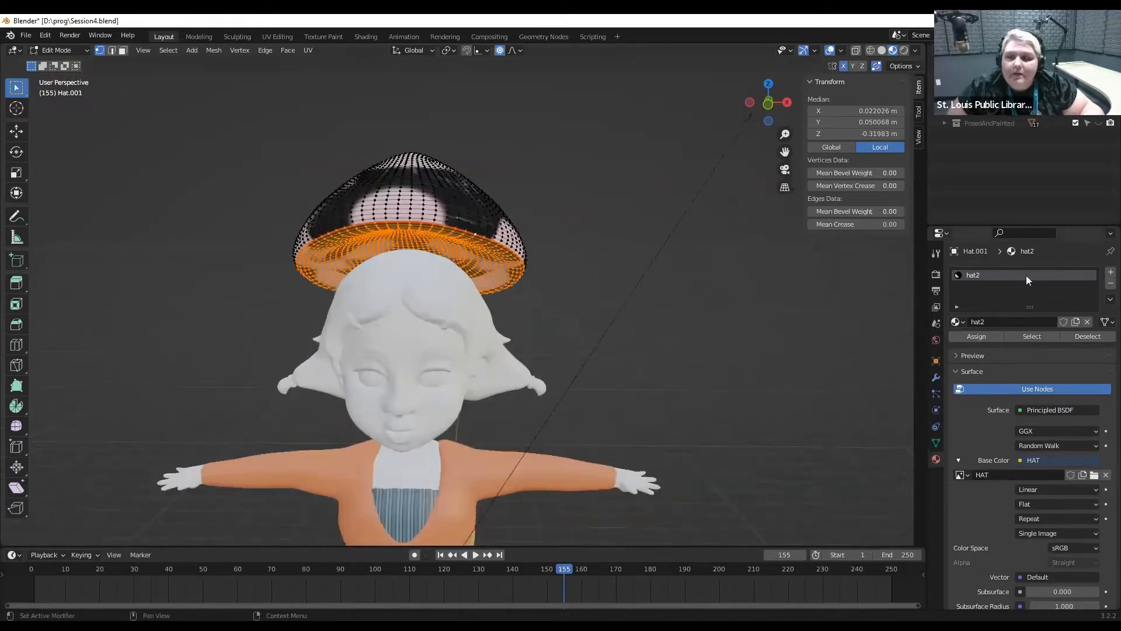
click(1110, 273)
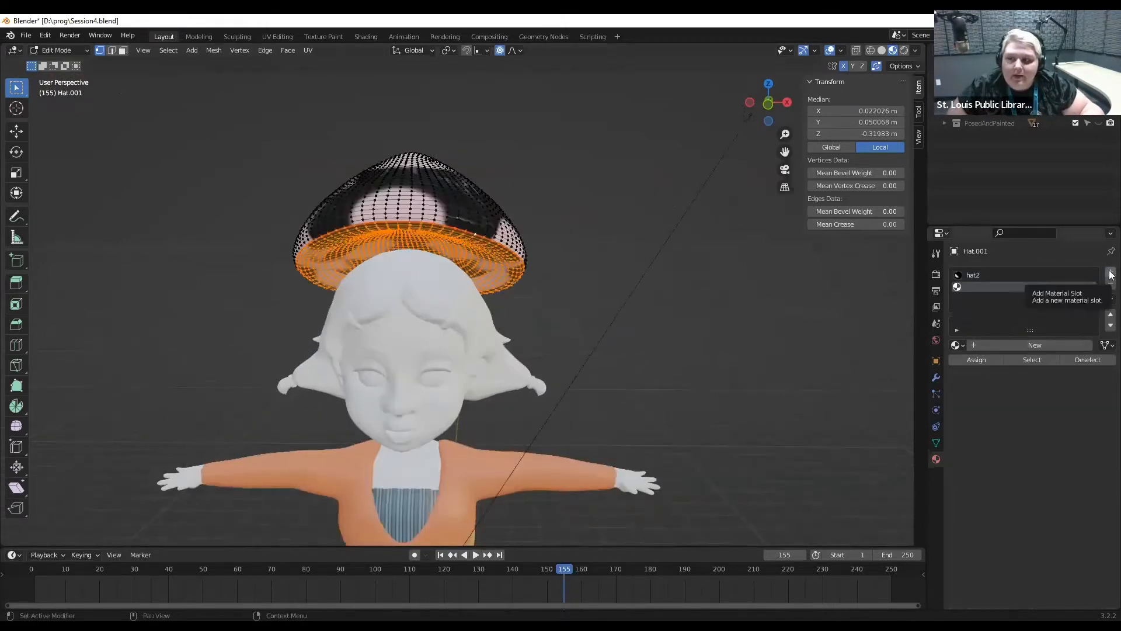
click(1001, 345)
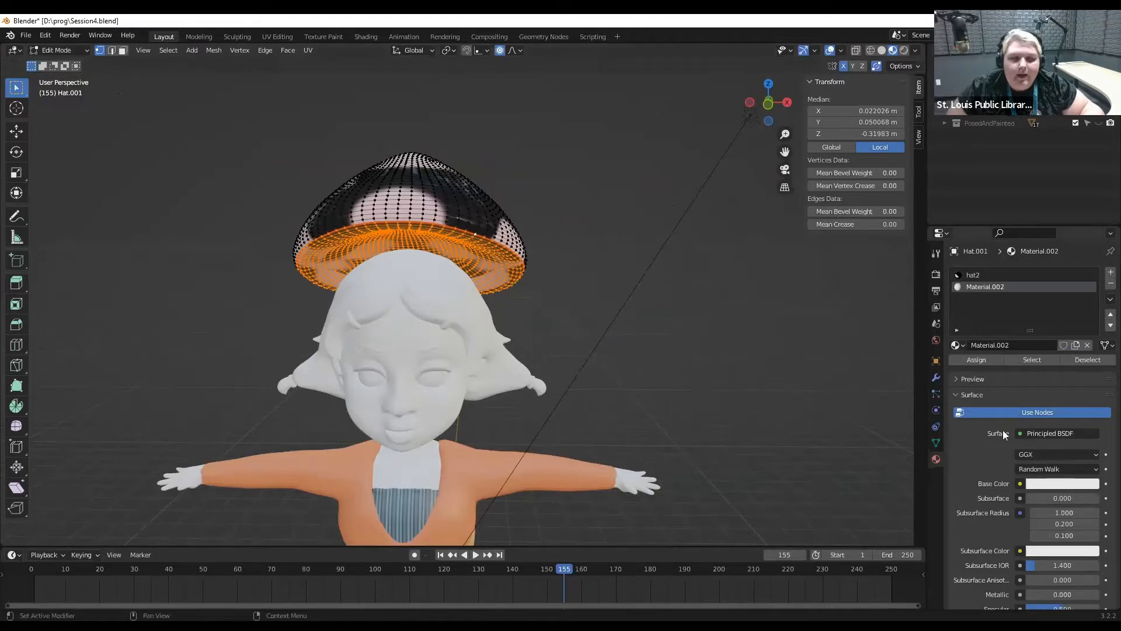
scroll(1014, 453, down, 4)
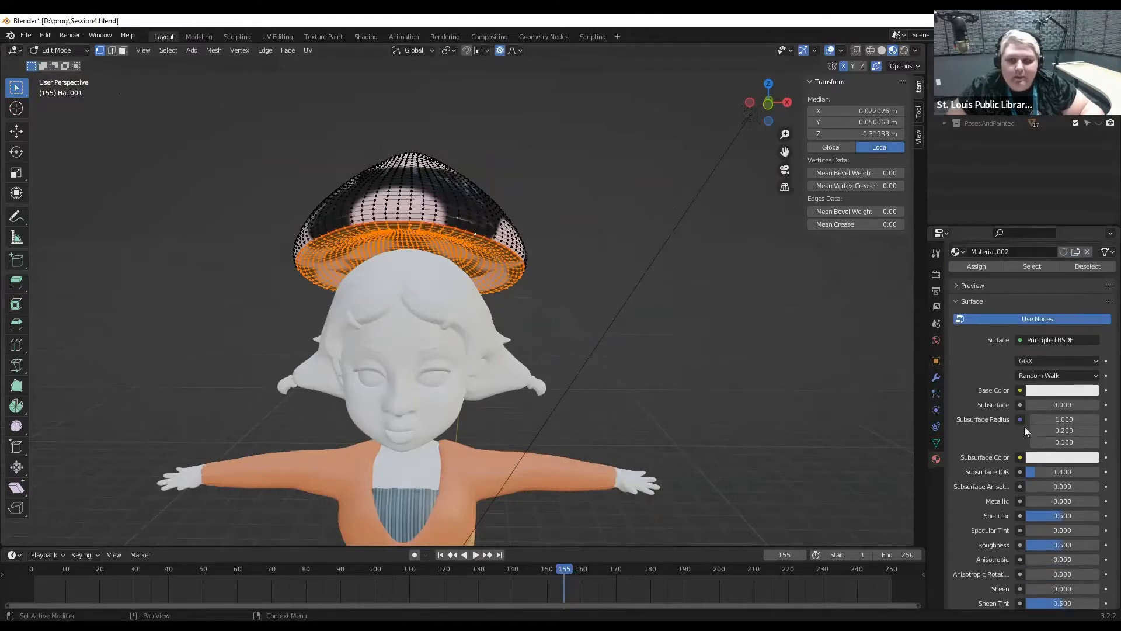
scroll(1021, 418, up, 4)
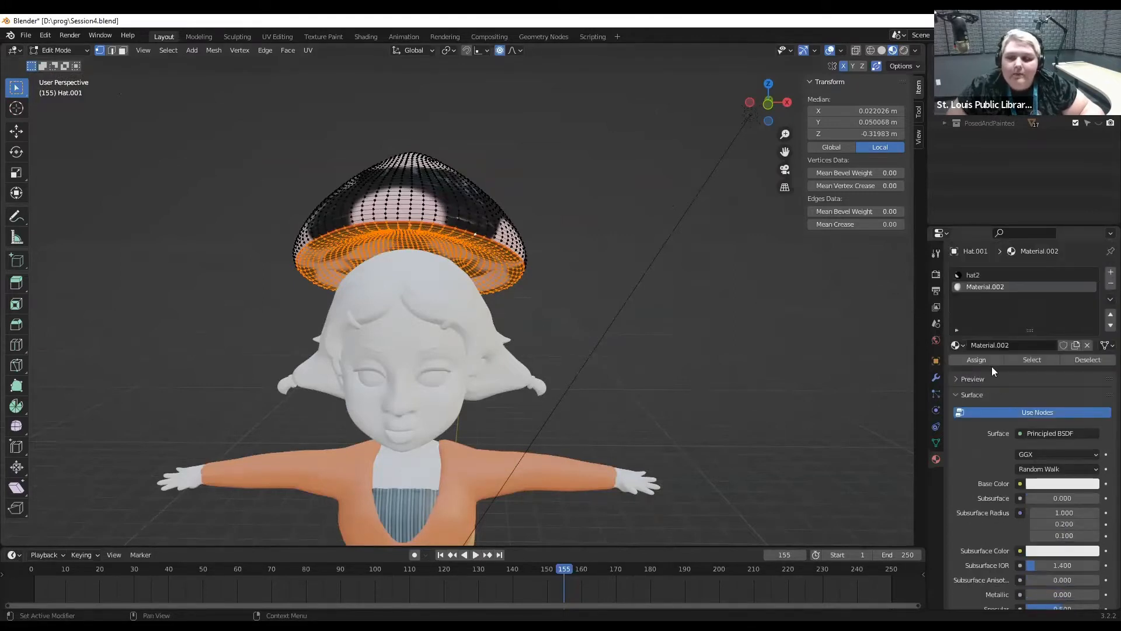
scroll(991, 366, down, 3)
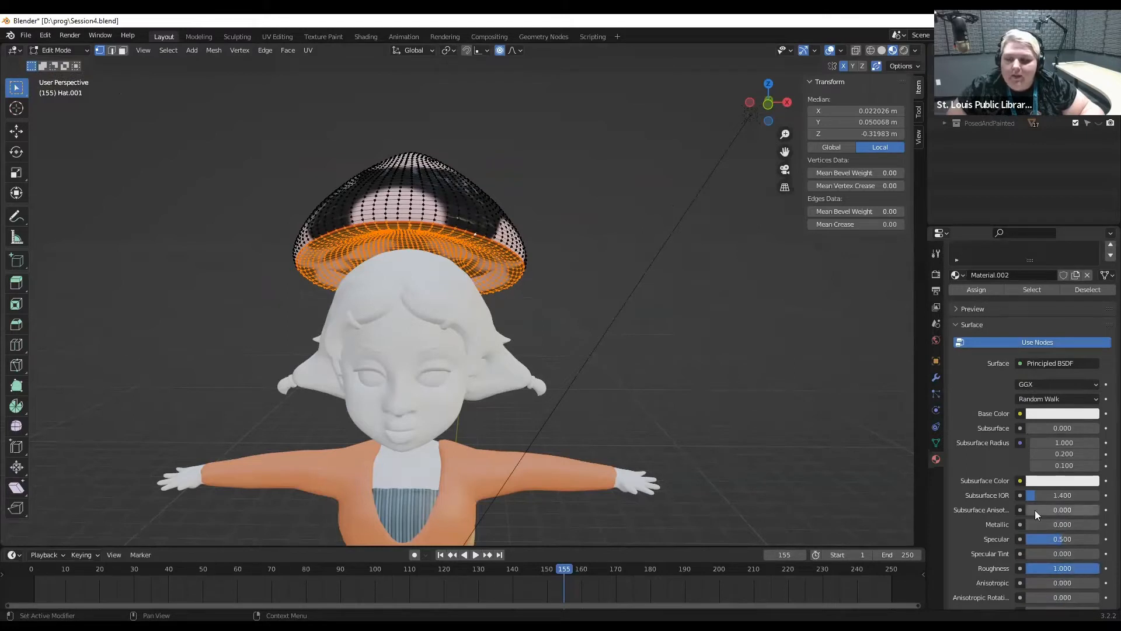
Assign Material.002 to the selected underside faces of the hat and return to Object Mode.
scroll(1019, 388, up, 3)
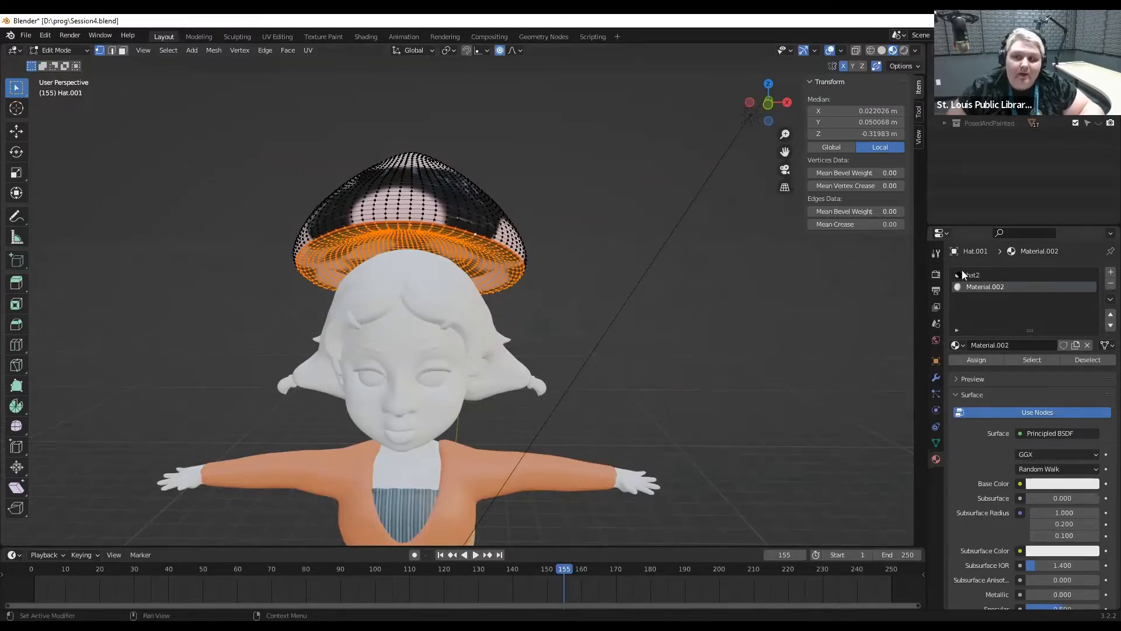
click(980, 360)
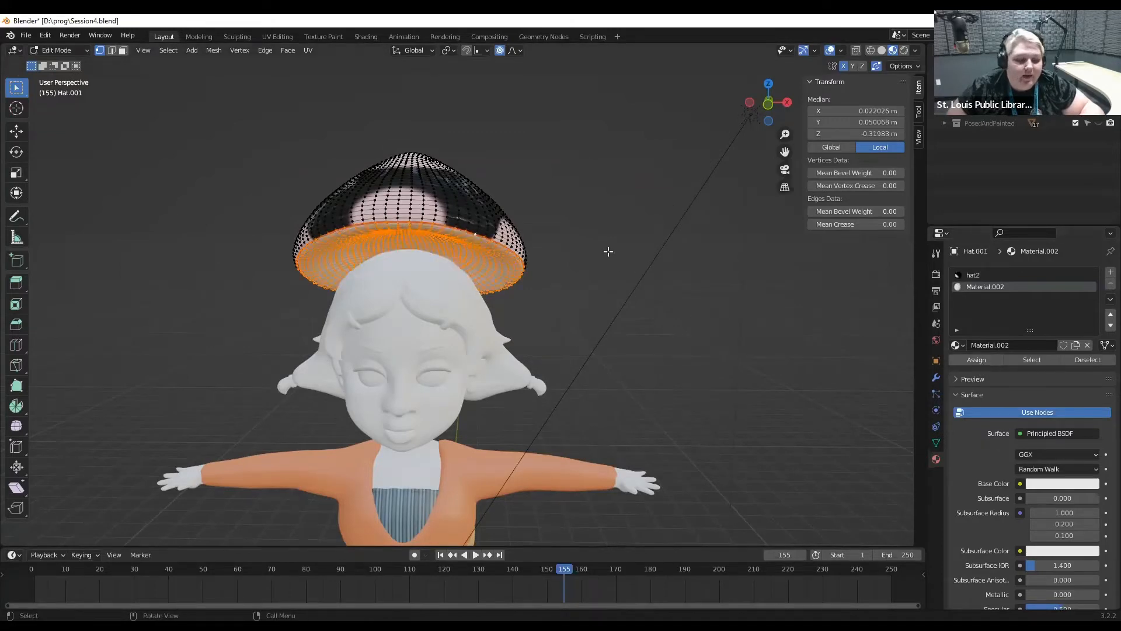
key(Tab)
scroll(580, 205, up, 5)
middle_drag(590, 201, 630, 216)
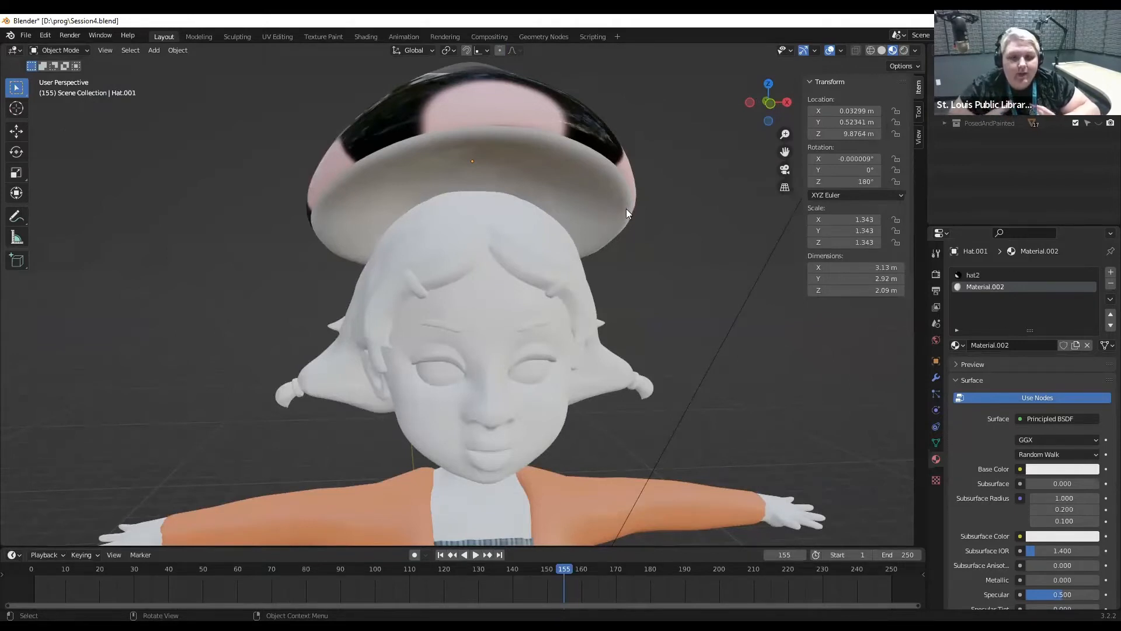
Lower the hat along the Z axis onto the character's head, to a Z location of about 9.35 m.
click(580, 187)
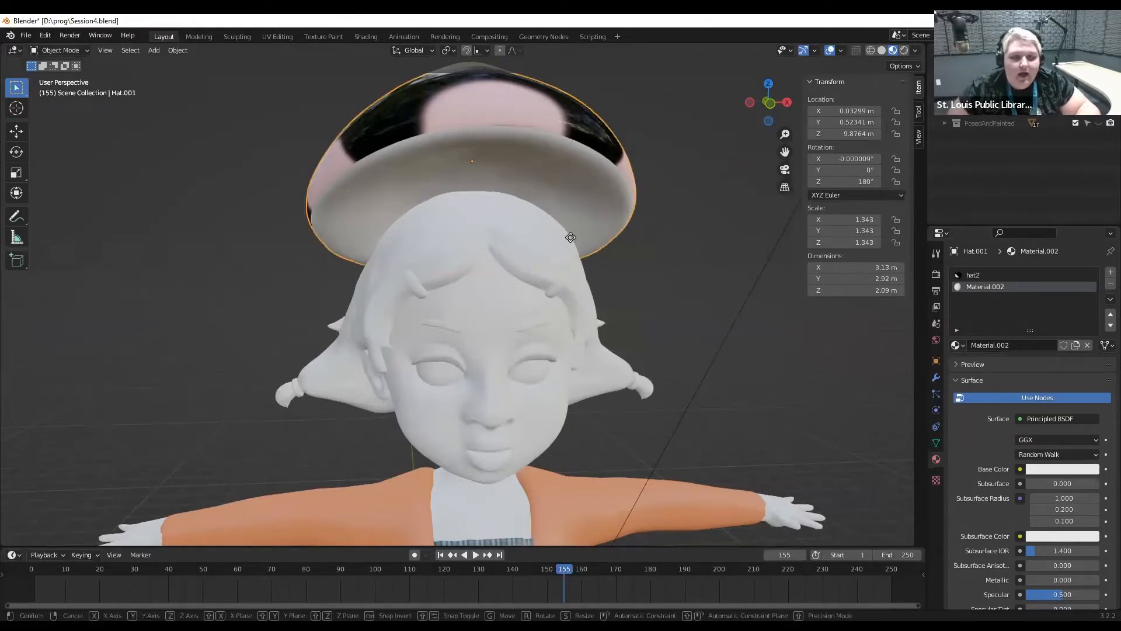
key(g)
key(z)
click(636, 275)
scroll(636, 274, down, 5)
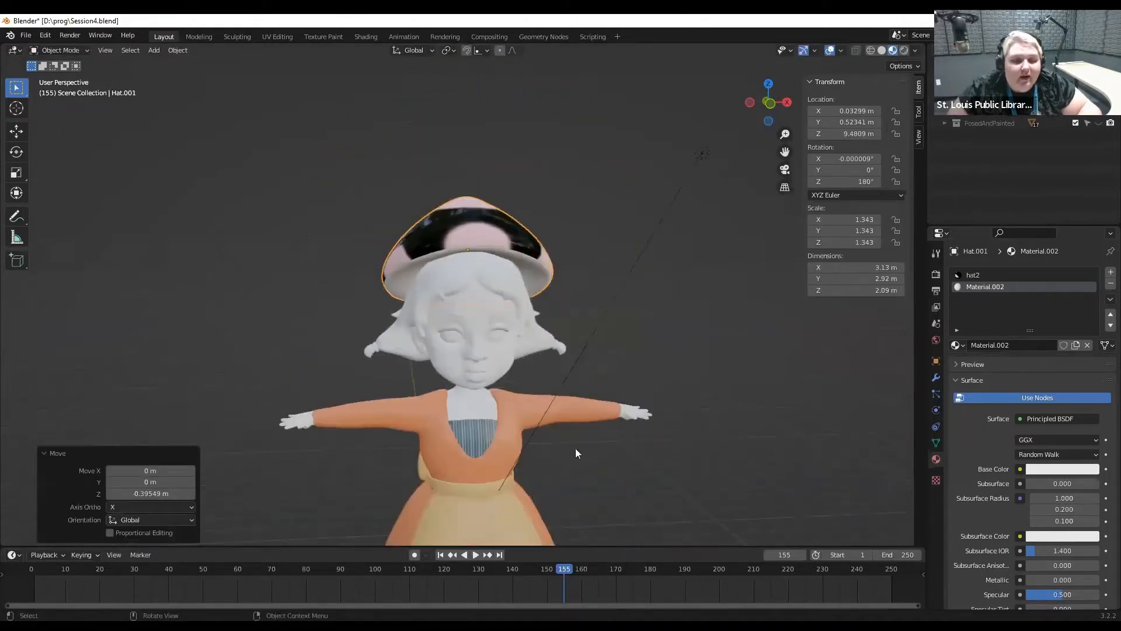
scroll(569, 240, up, 3)
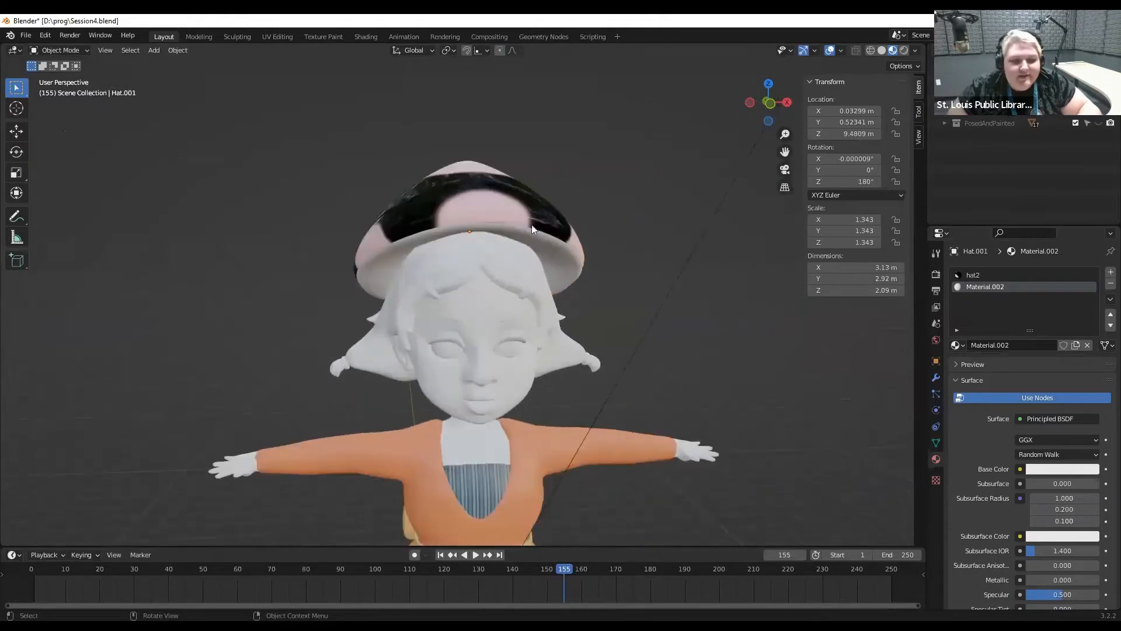
key(g)
key(z)
click(589, 196)
scroll(591, 196, down, 2)
middle_drag(597, 207, 584, 188)
Switch to the front view, hide the partly coloured character's collection and show the collection with the fully painted character.
click(764, 105)
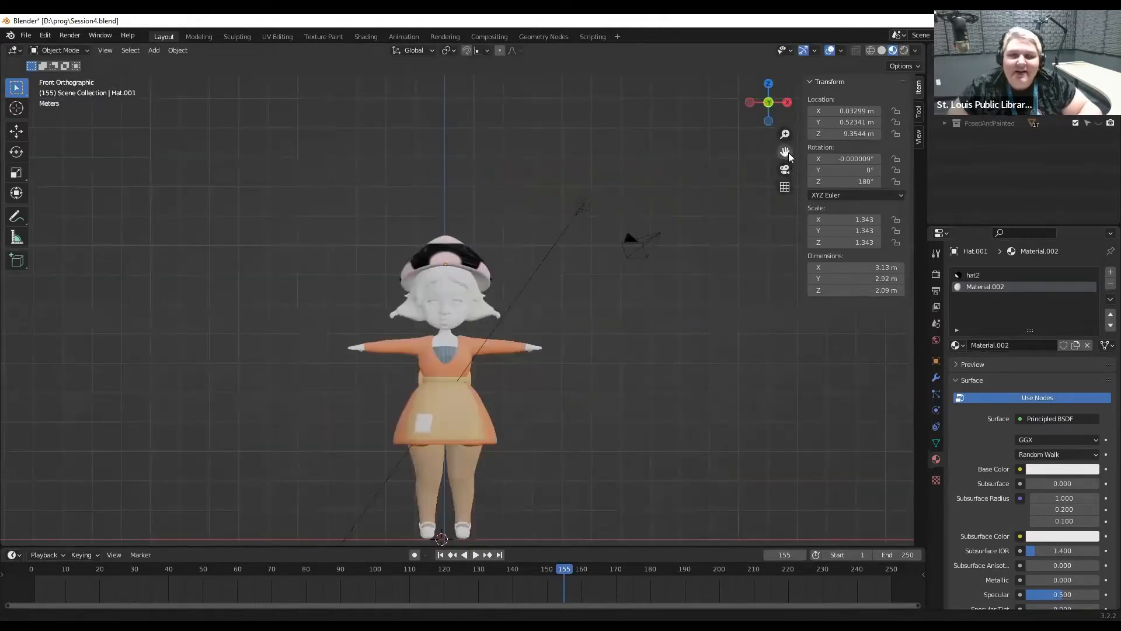
drag(789, 157, 715, 115)
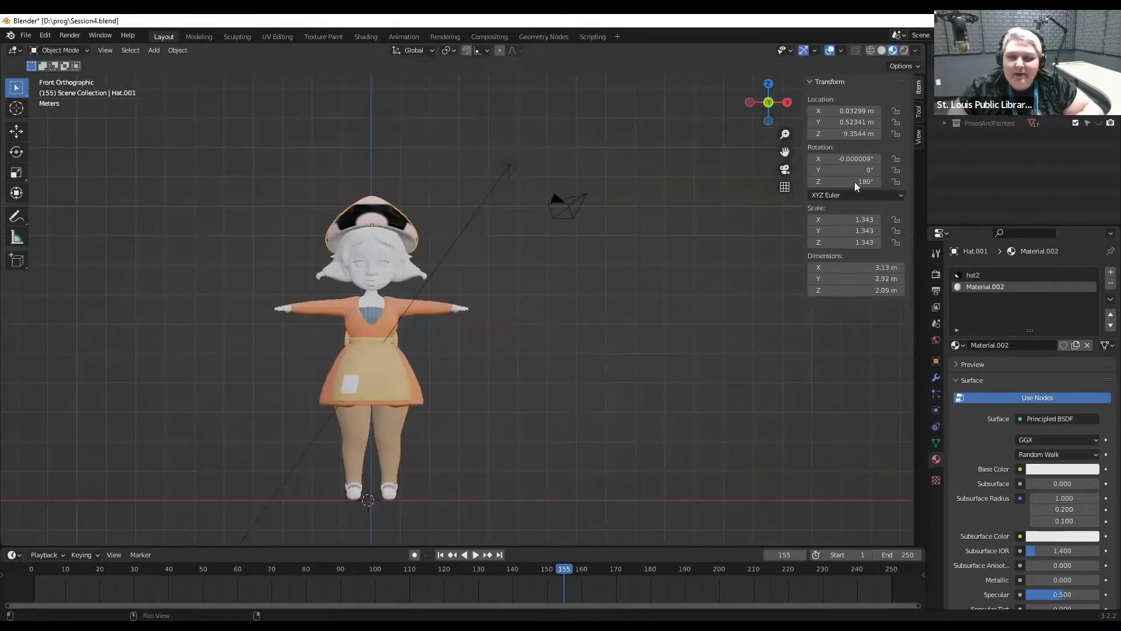
drag(785, 153, 829, 136)
scroll(442, 165, up, 3)
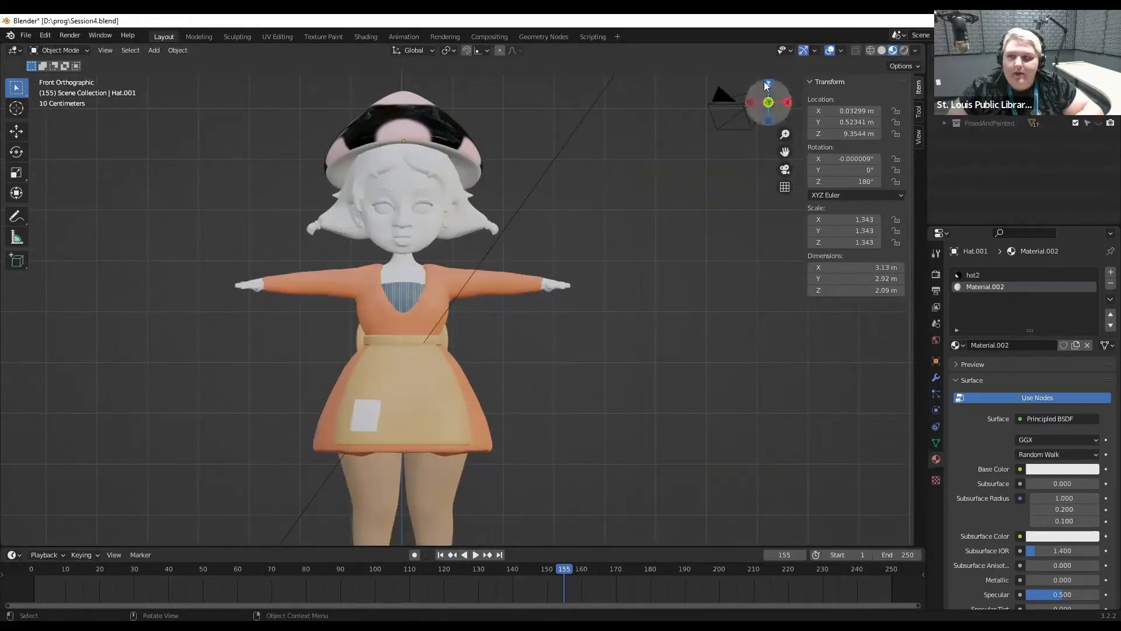
click(1099, 88)
click(1099, 111)
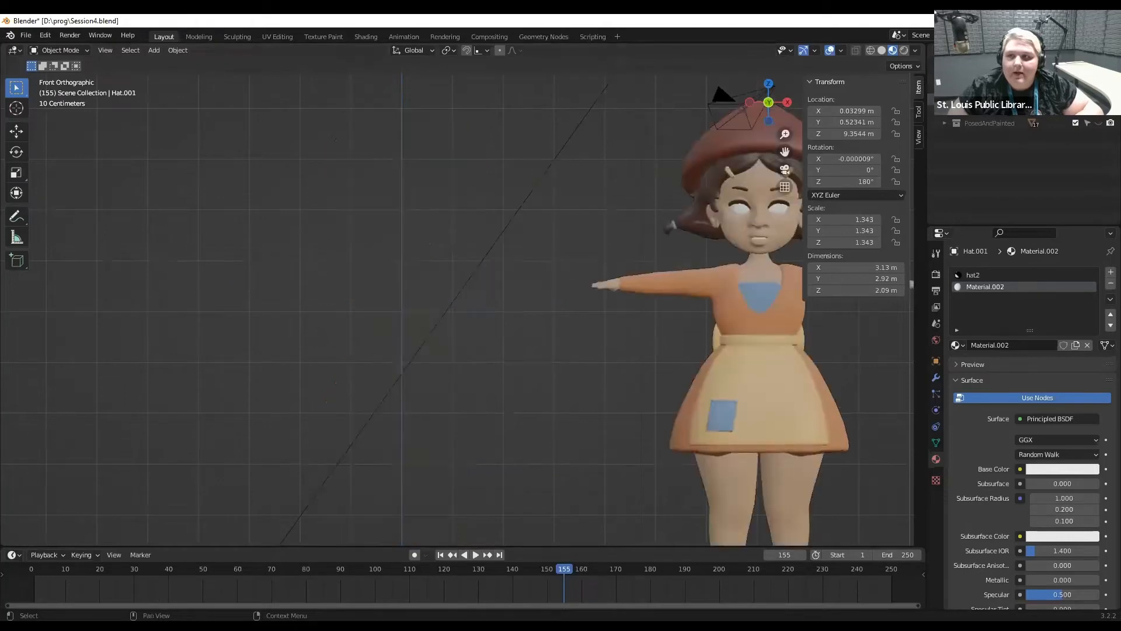
drag(784, 151, 553, 74)
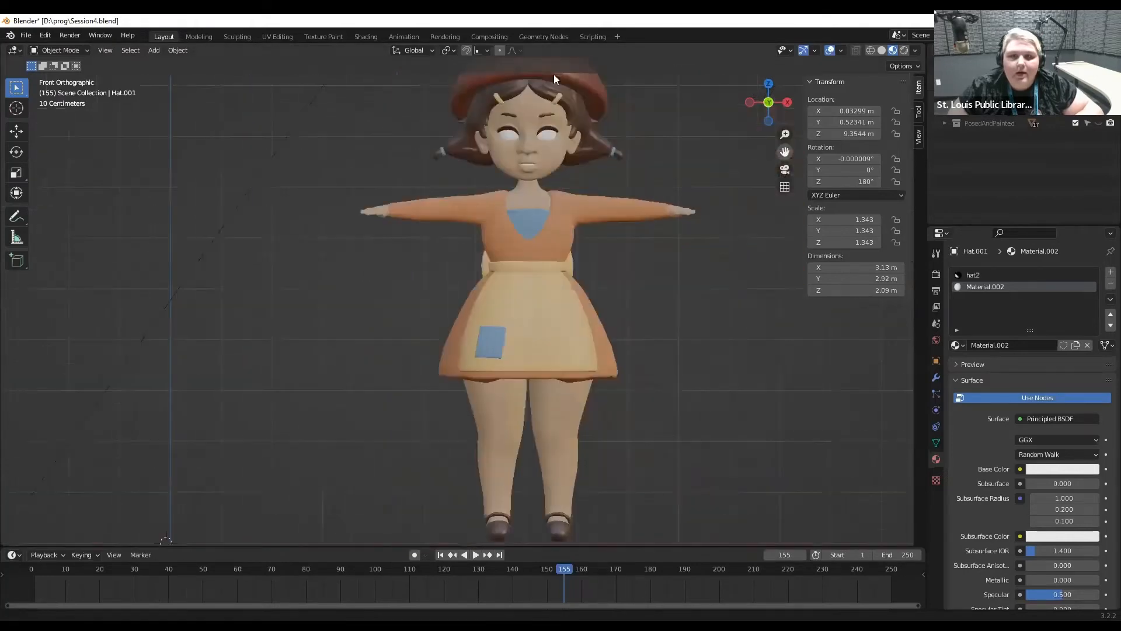
scroll(610, 194, down, 1)
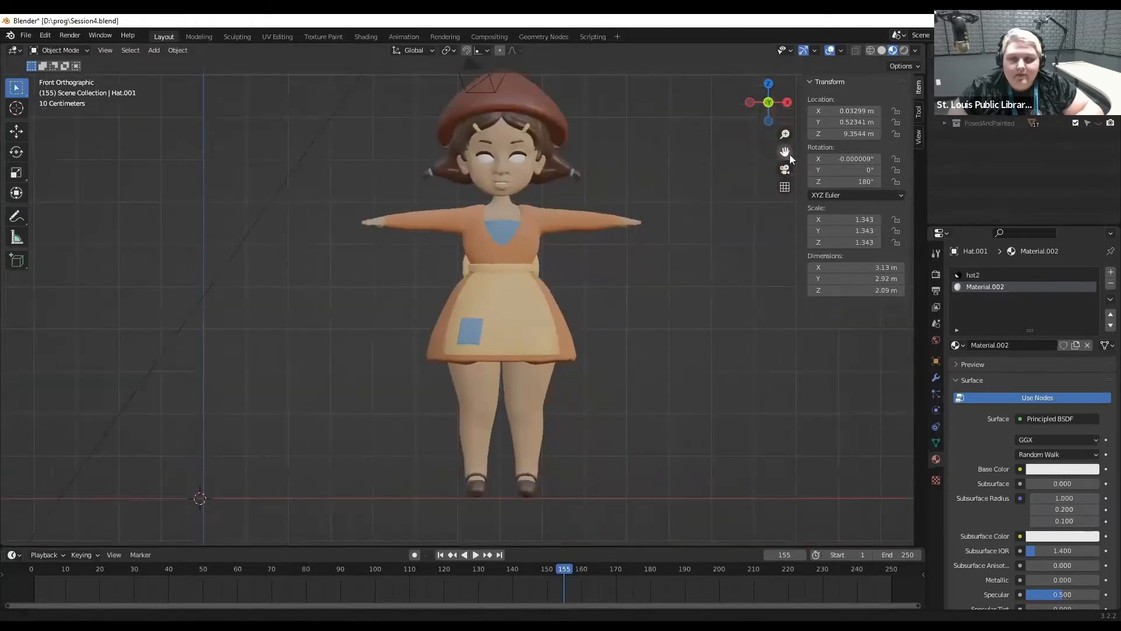
drag(789, 154, 751, 205)
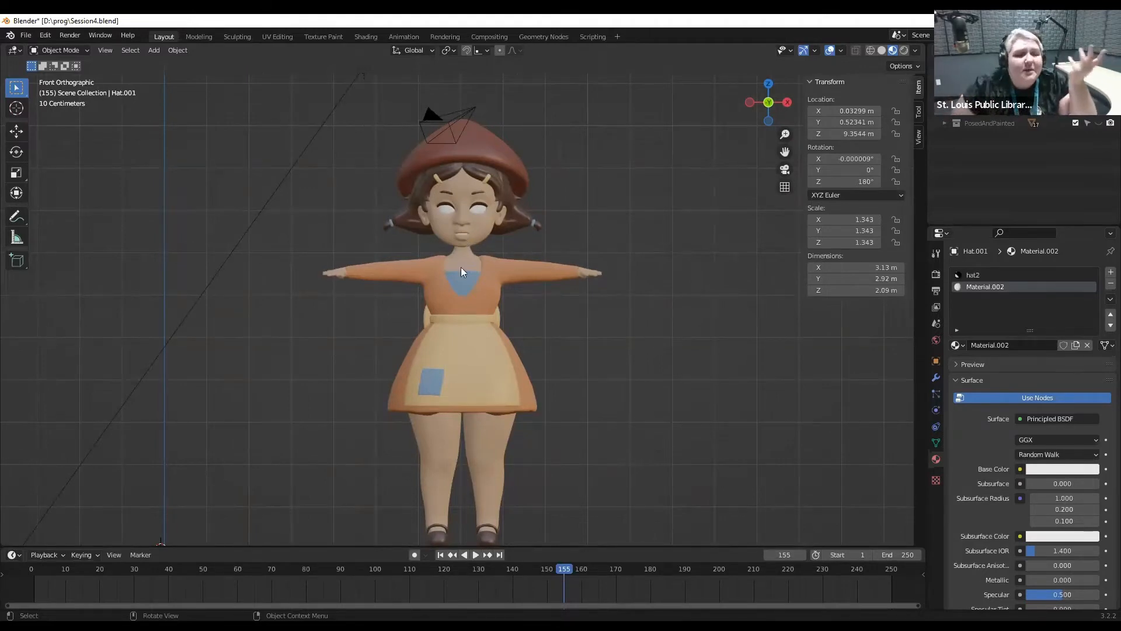
scroll(461, 267, up, 2)
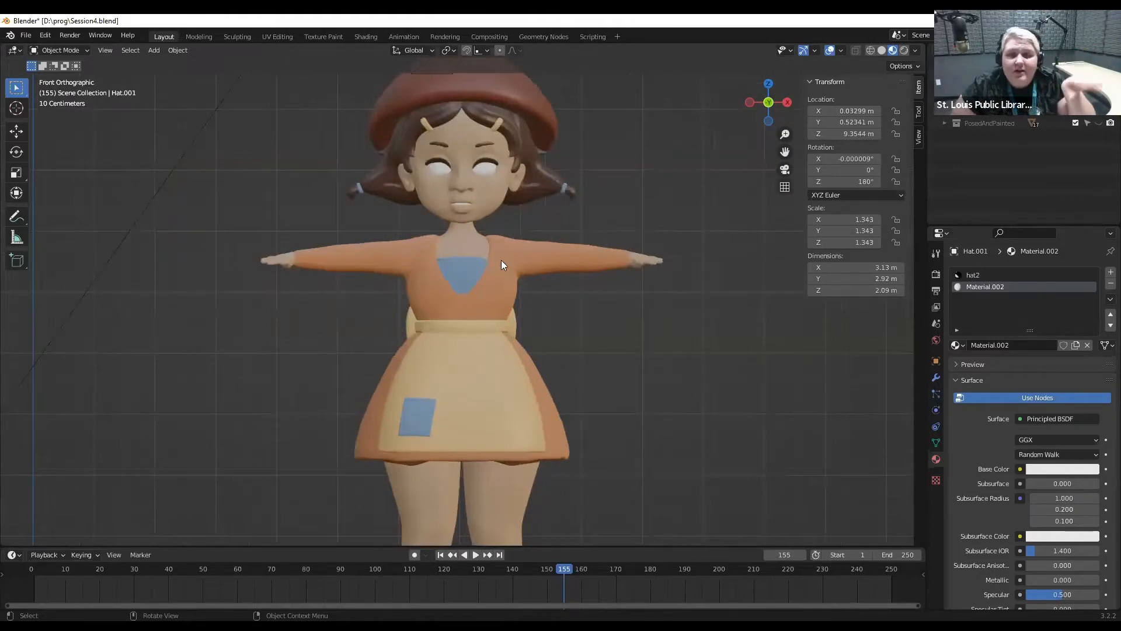
Select the painted character's eyes and examine the whole model from the front and at an angle.
click(487, 174)
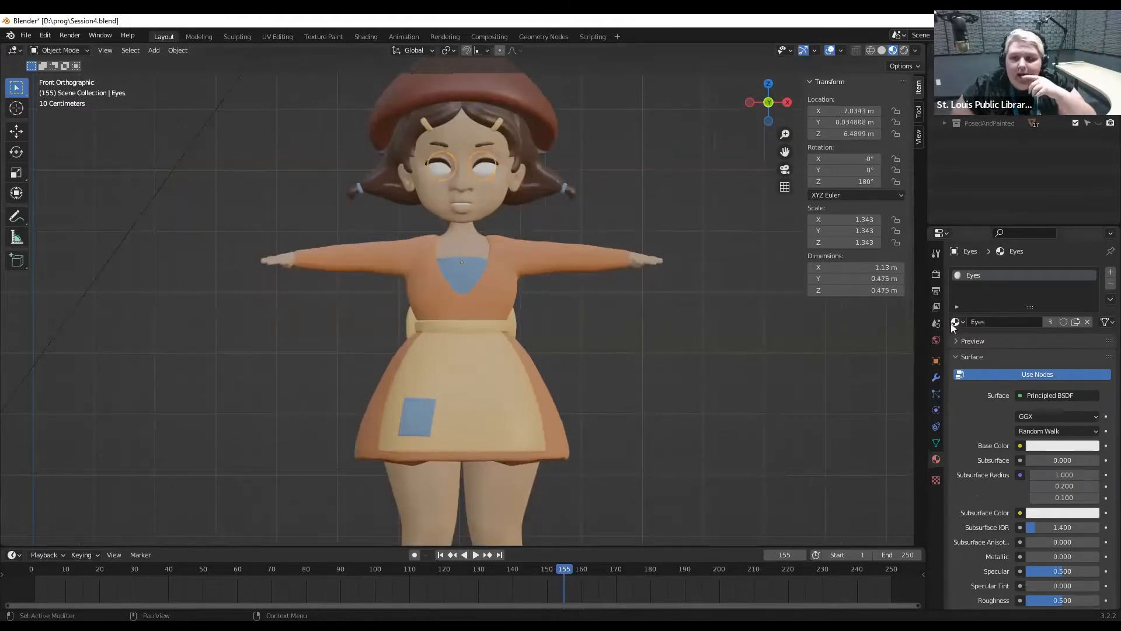
drag(788, 152, 701, 222)
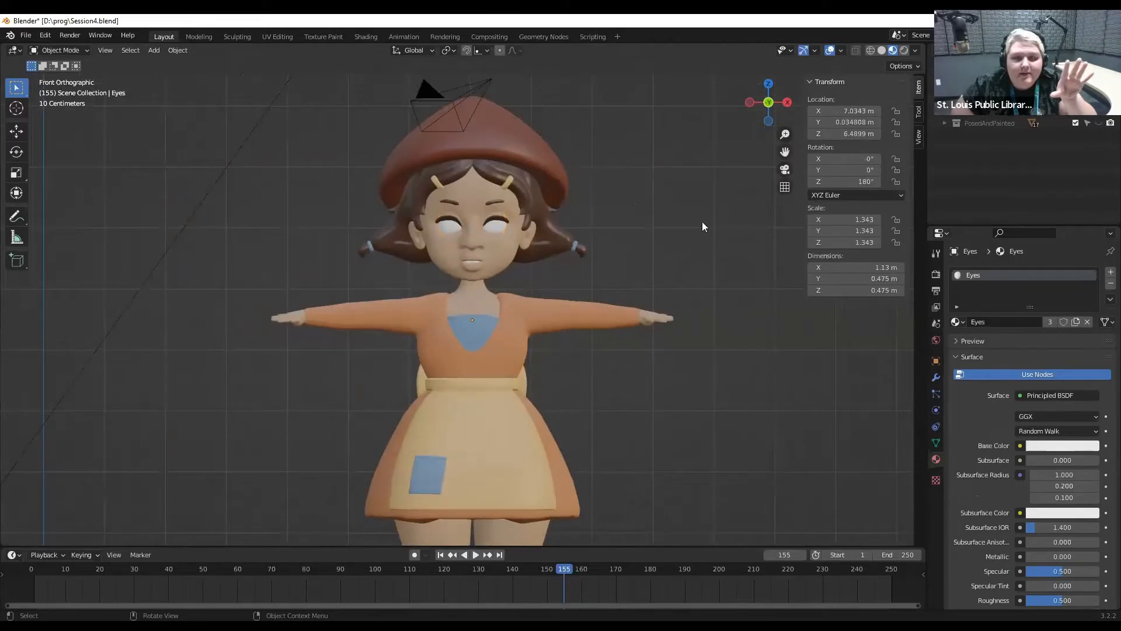
drag(789, 147, 782, 108)
scroll(660, 200, down, 2)
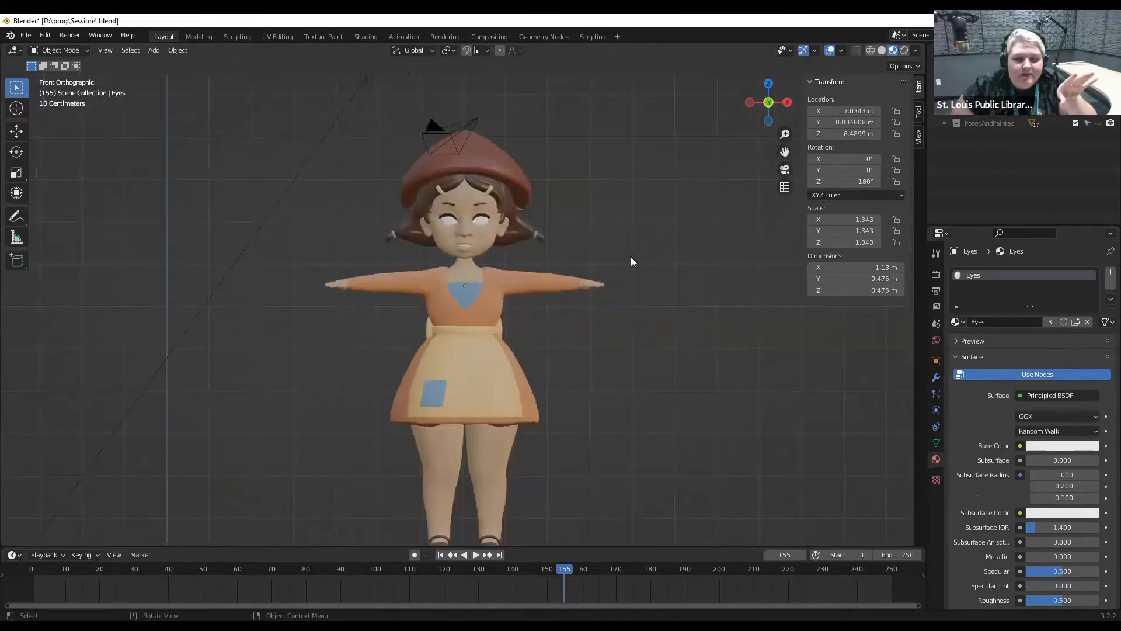
scroll(630, 257, up, 1)
middle_drag(630, 250, 606, 254)
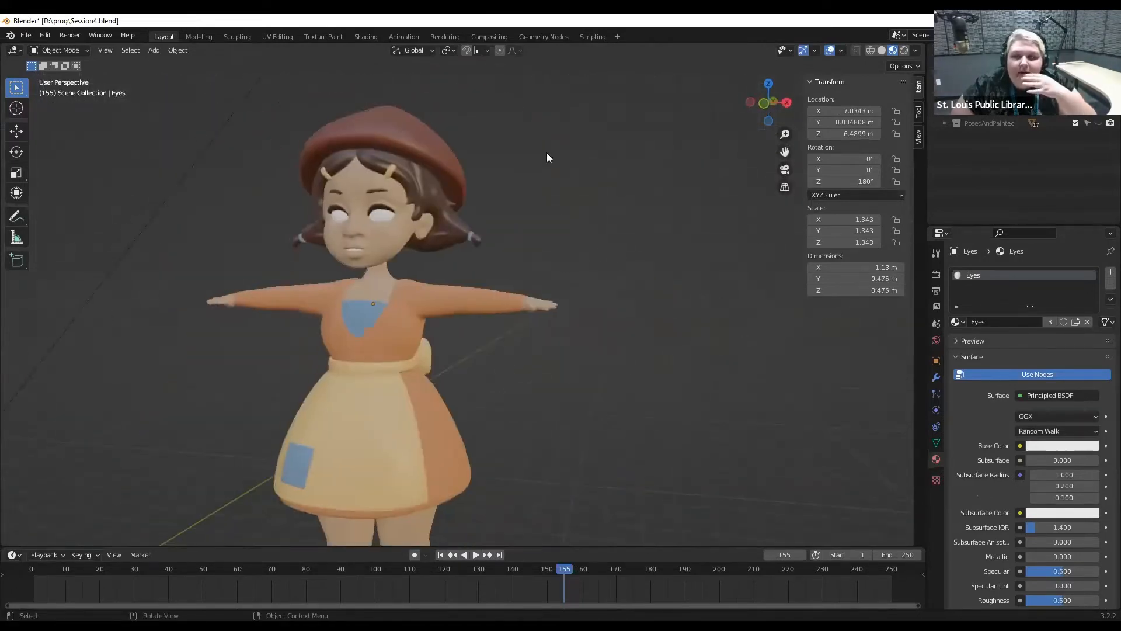
middle_drag(546, 156, 671, 132)
click(764, 104)
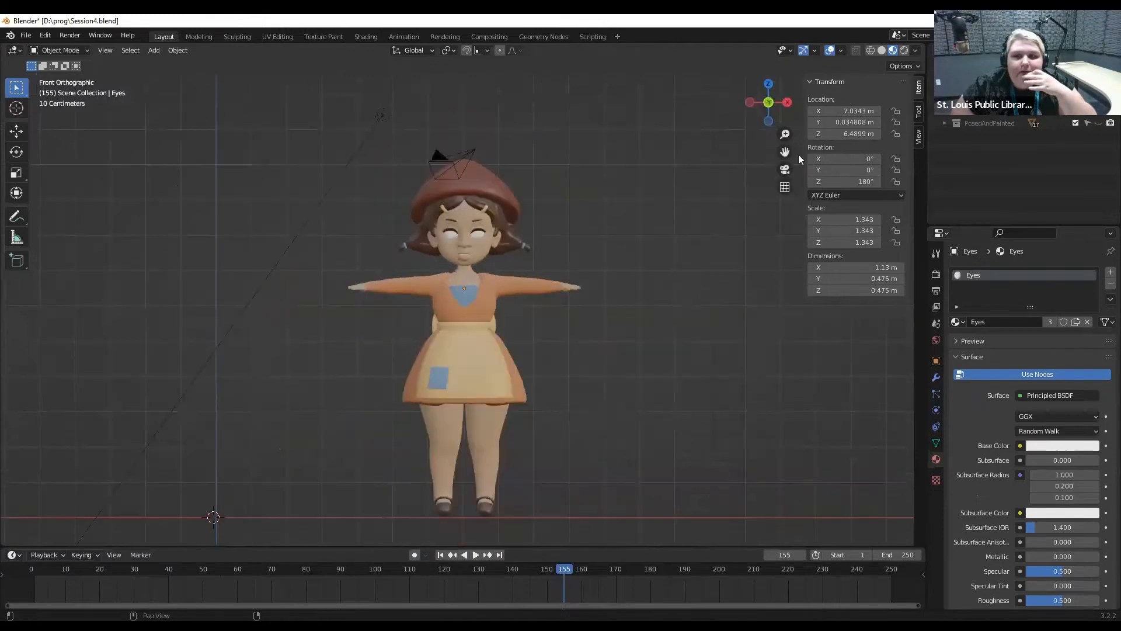
drag(785, 153, 799, 146)
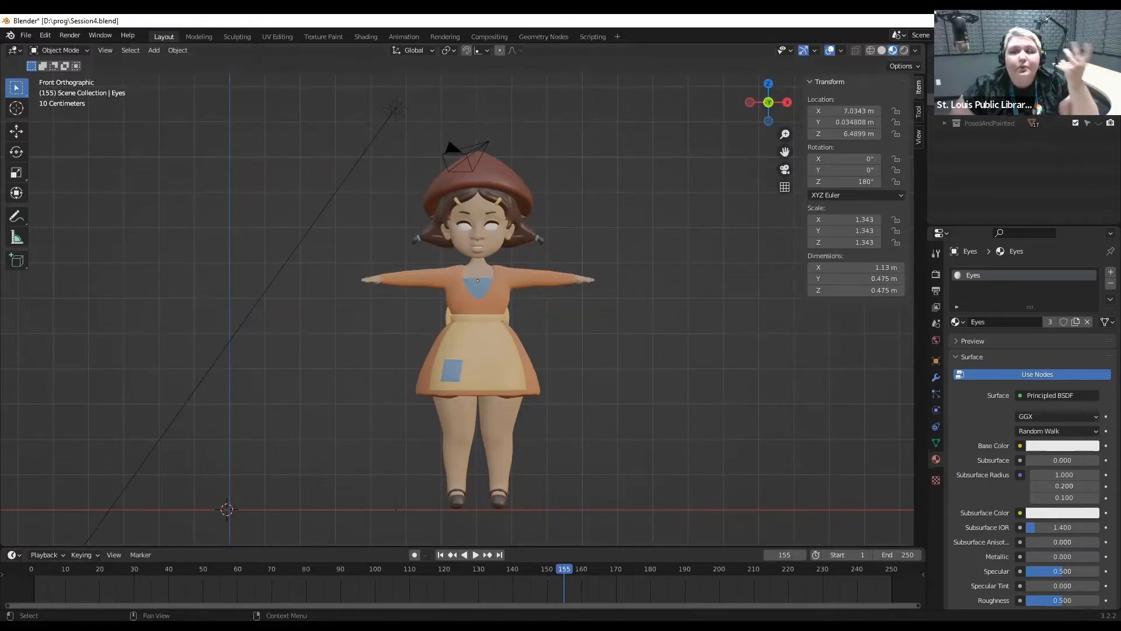
drag(784, 152, 749, 171)
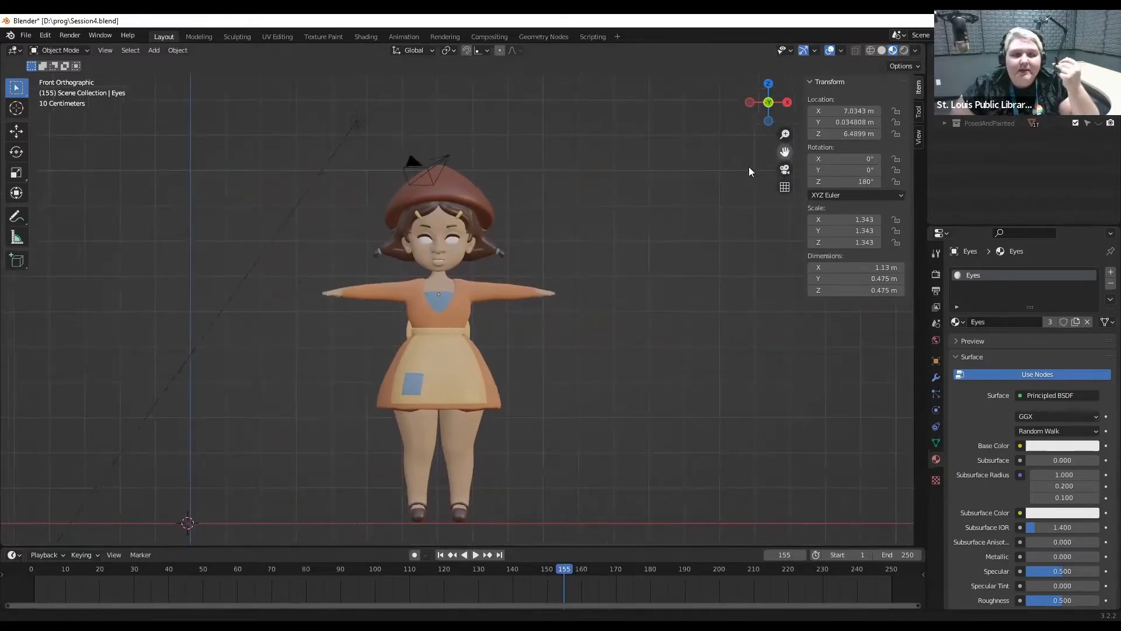
scroll(454, 309, up, 1)
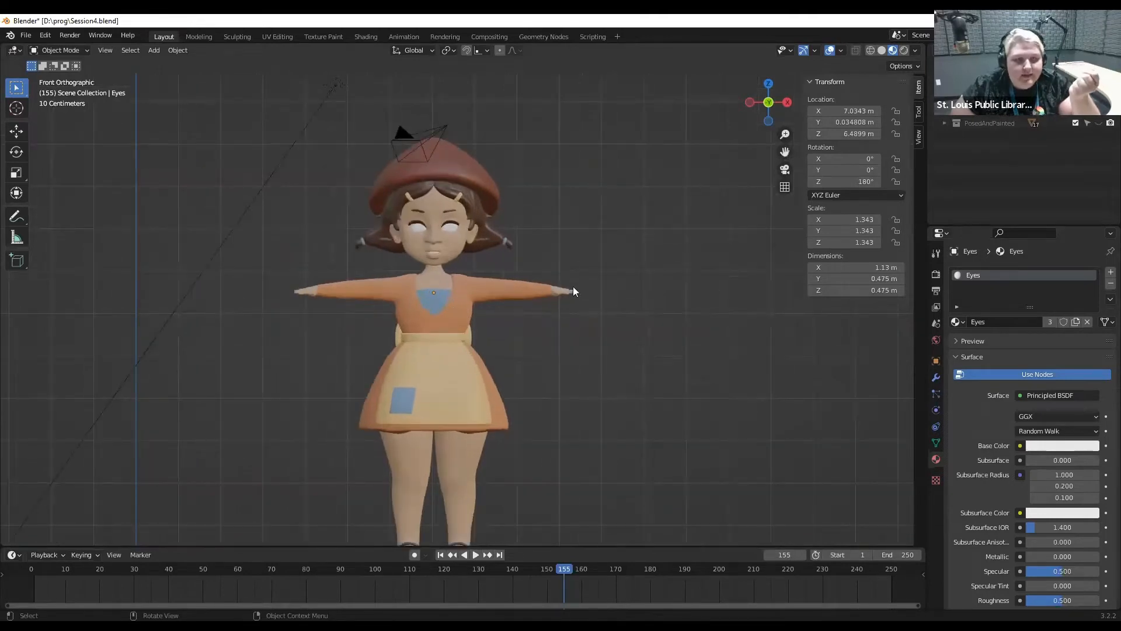
scroll(573, 286, up, 4)
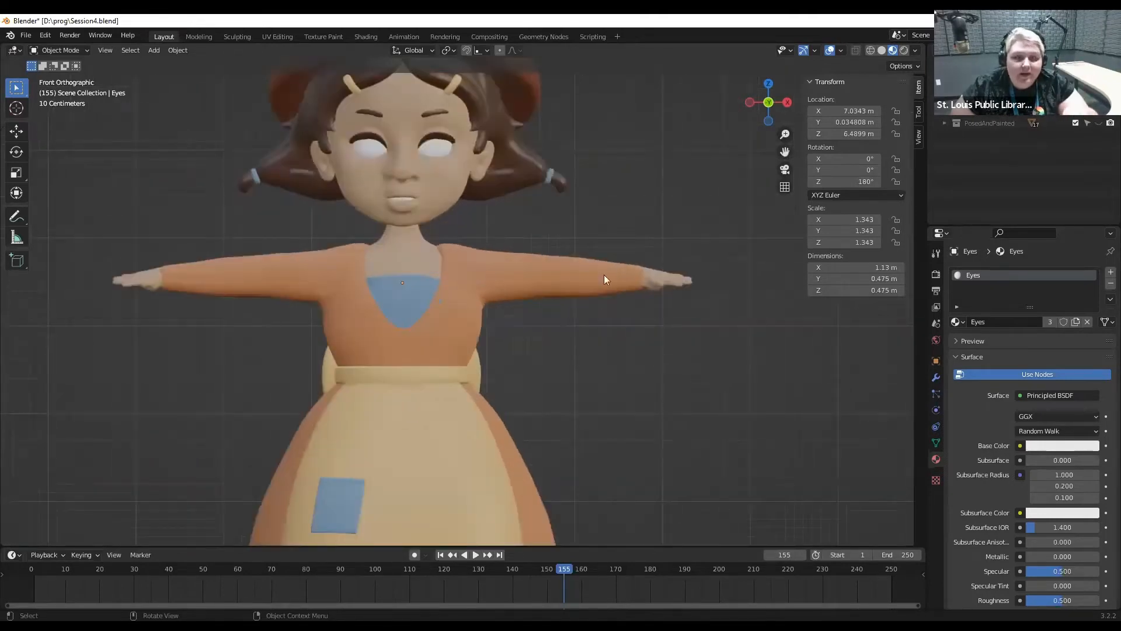
Select the dress and all the painted character's separate parts to examine them, and clear the selection.
click(689, 277)
scroll(397, 197, down, 4)
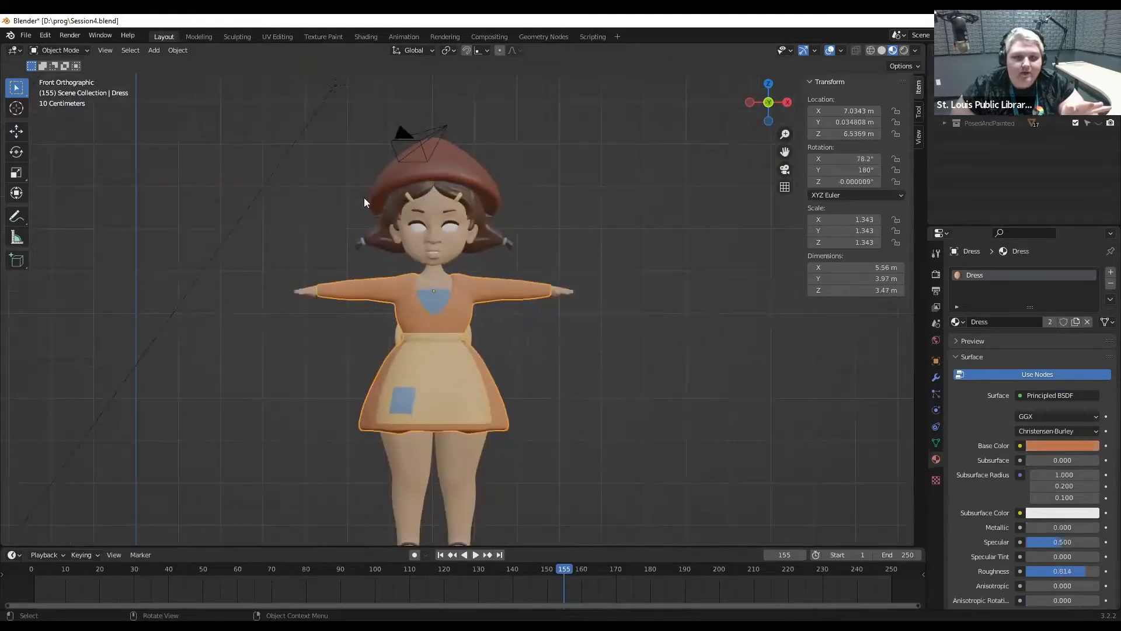
drag(363, 197, 517, 507)
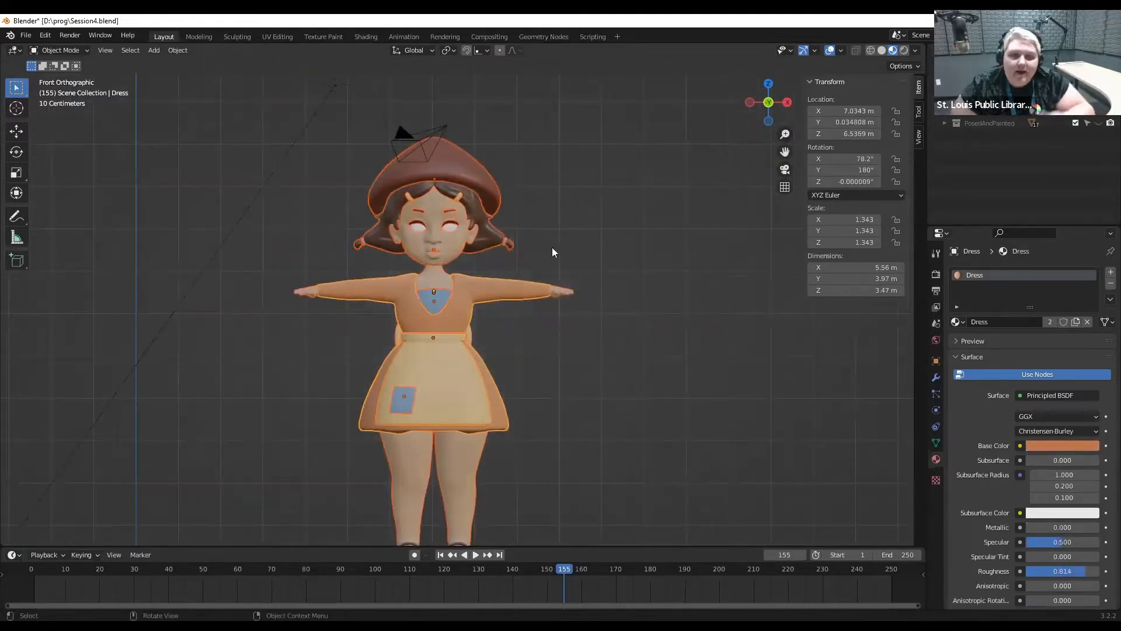
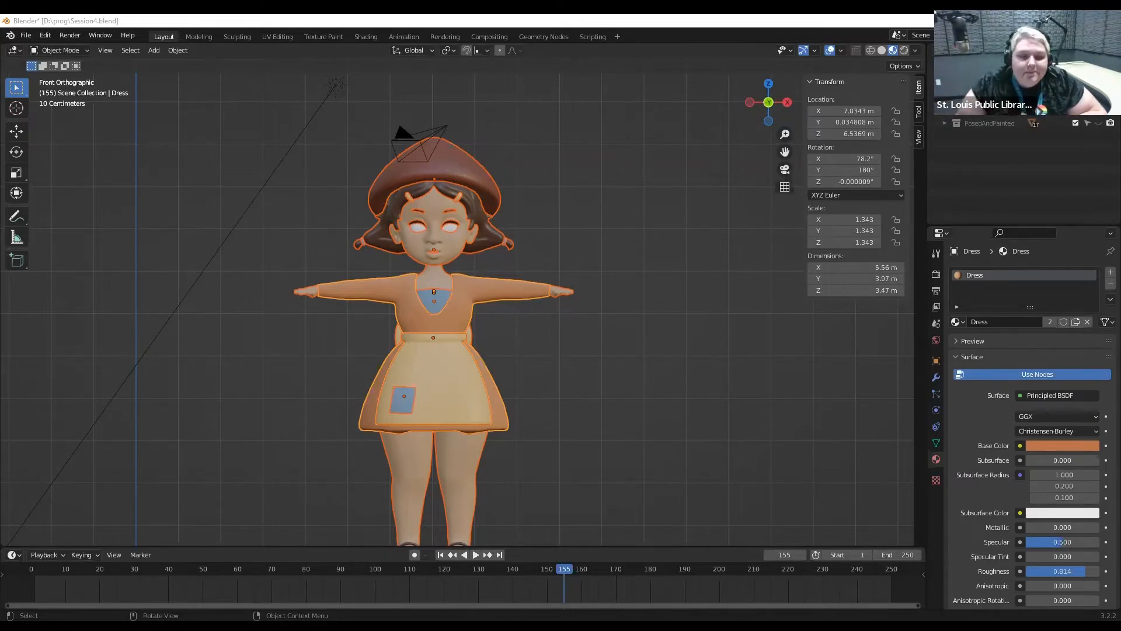
scroll(603, 350, up, 1)
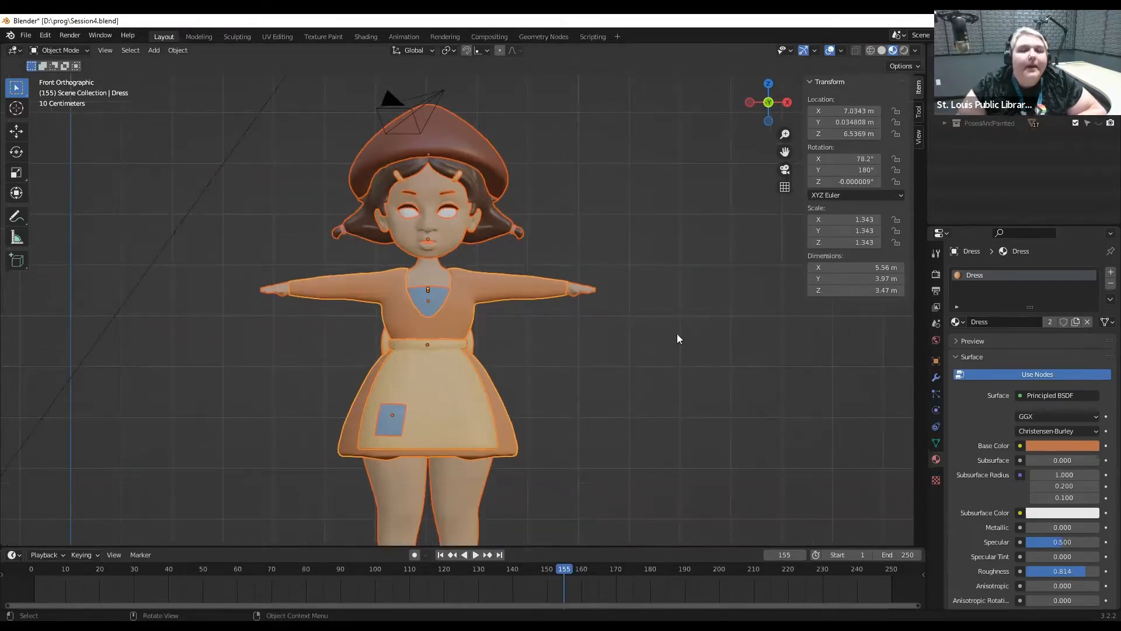
scroll(677, 338, down, 2)
drag(785, 153, 788, 125)
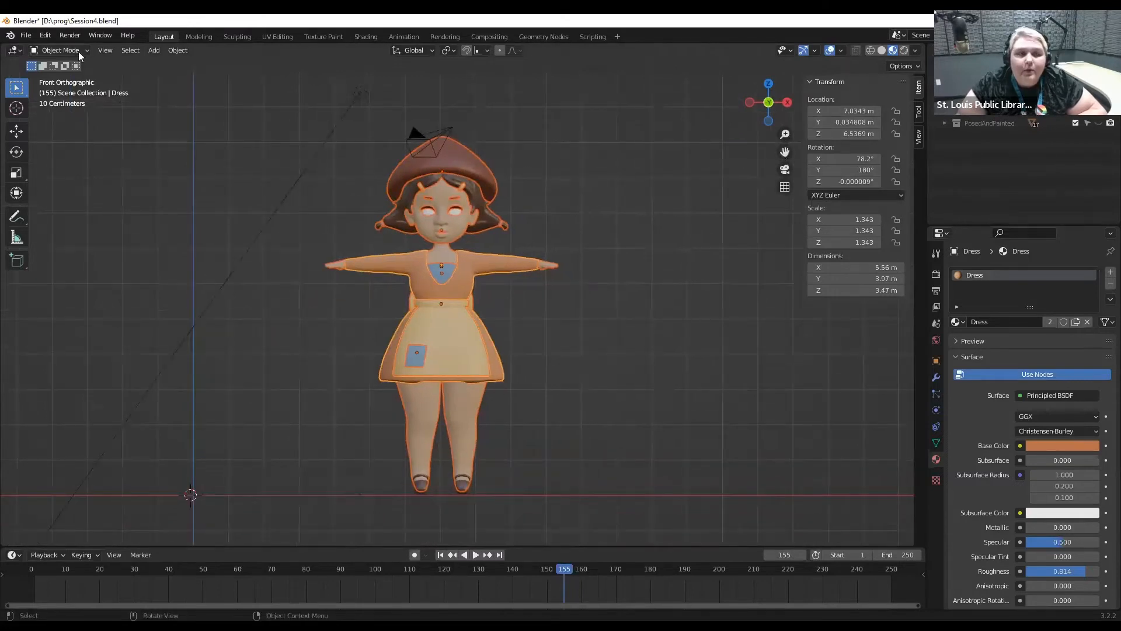
click(246, 93)
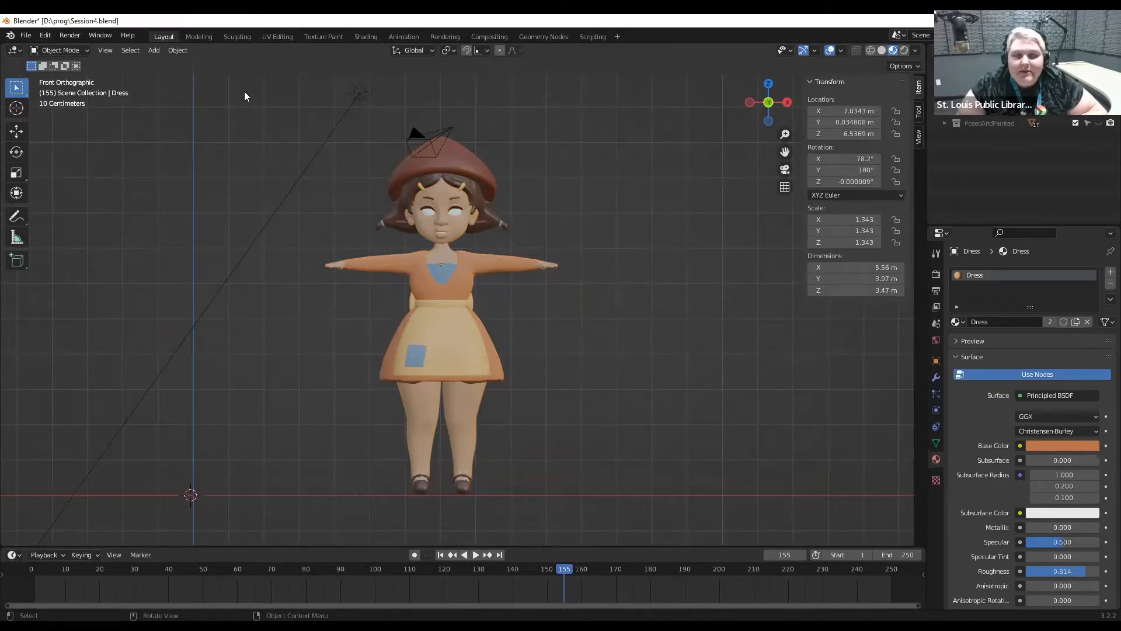
Add an armature with a 1 m bone at the 3D cursor.
click(156, 51)
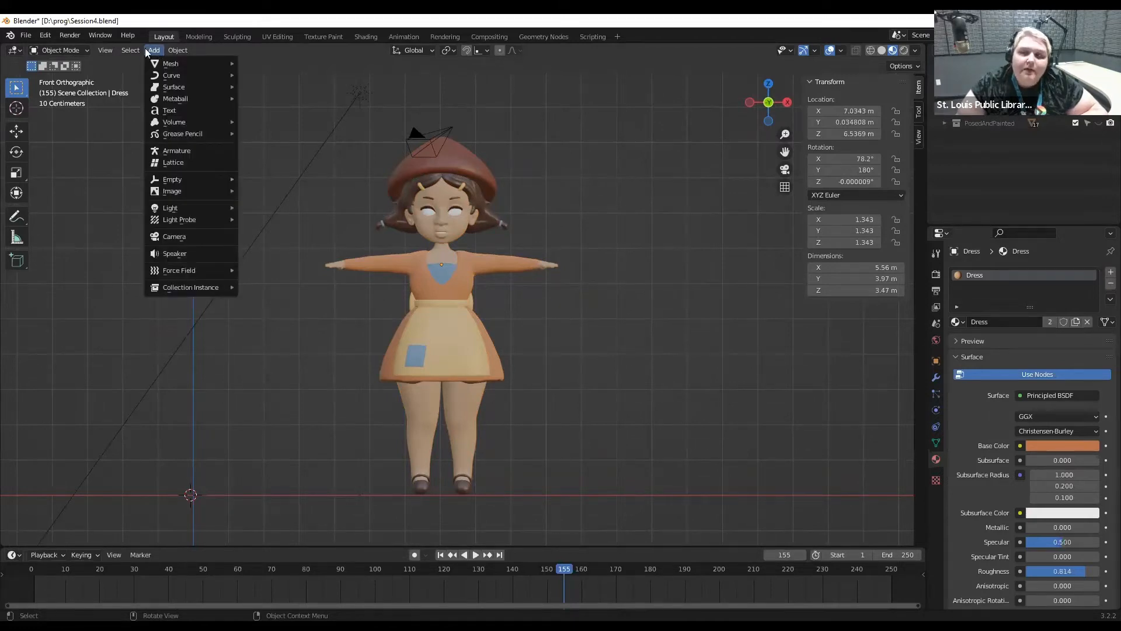
click(182, 150)
scroll(433, 375, down, 3)
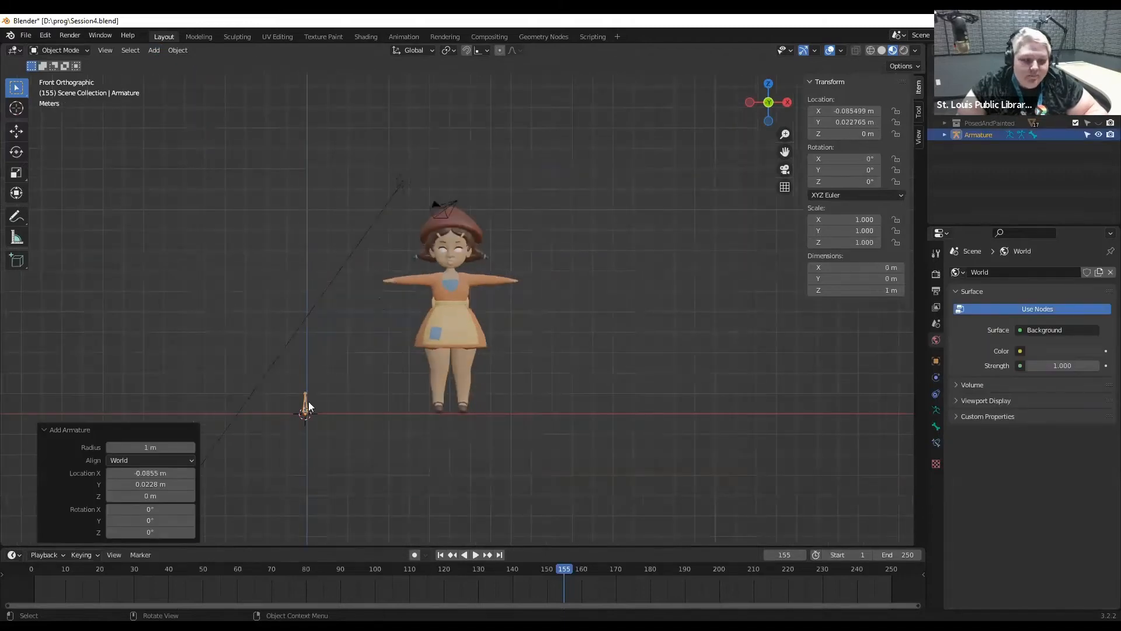
middle_drag(344, 402, 383, 418)
key(h)
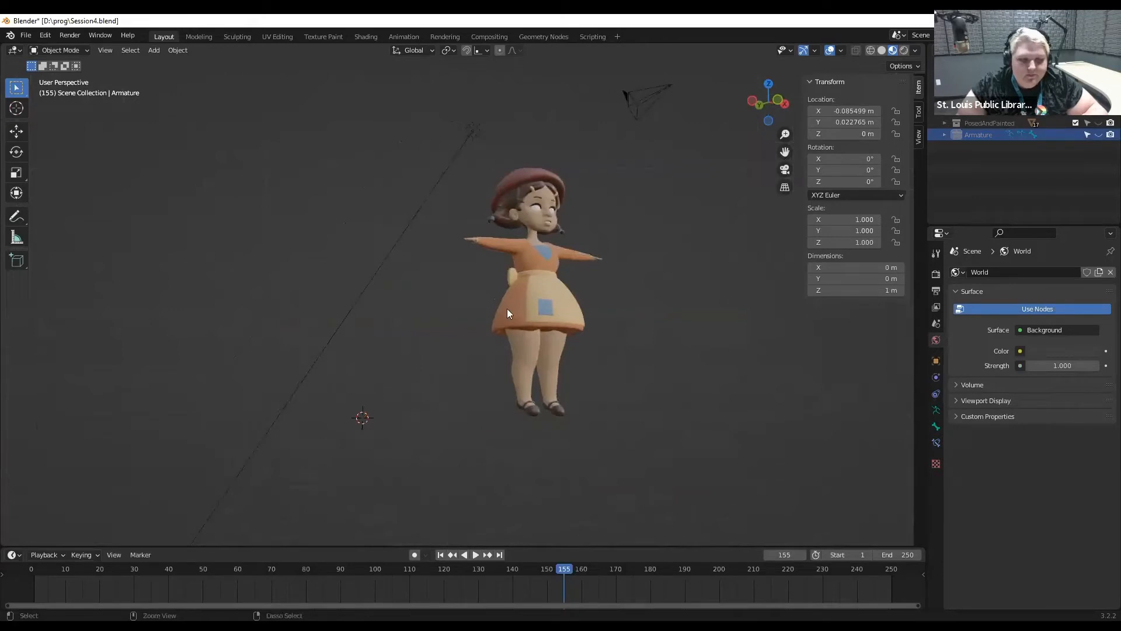
key(alt+h)
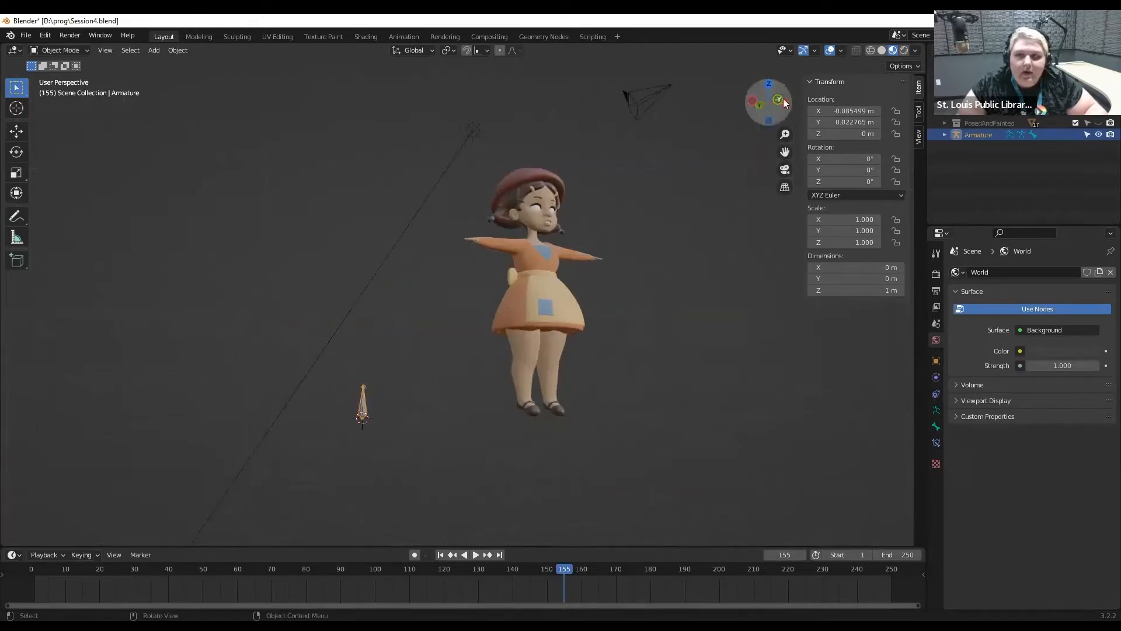
Move the armature in the front view to beside the character's hat, at about X 8.59 m and Z 8.90 m.
click(784, 102)
key(g)
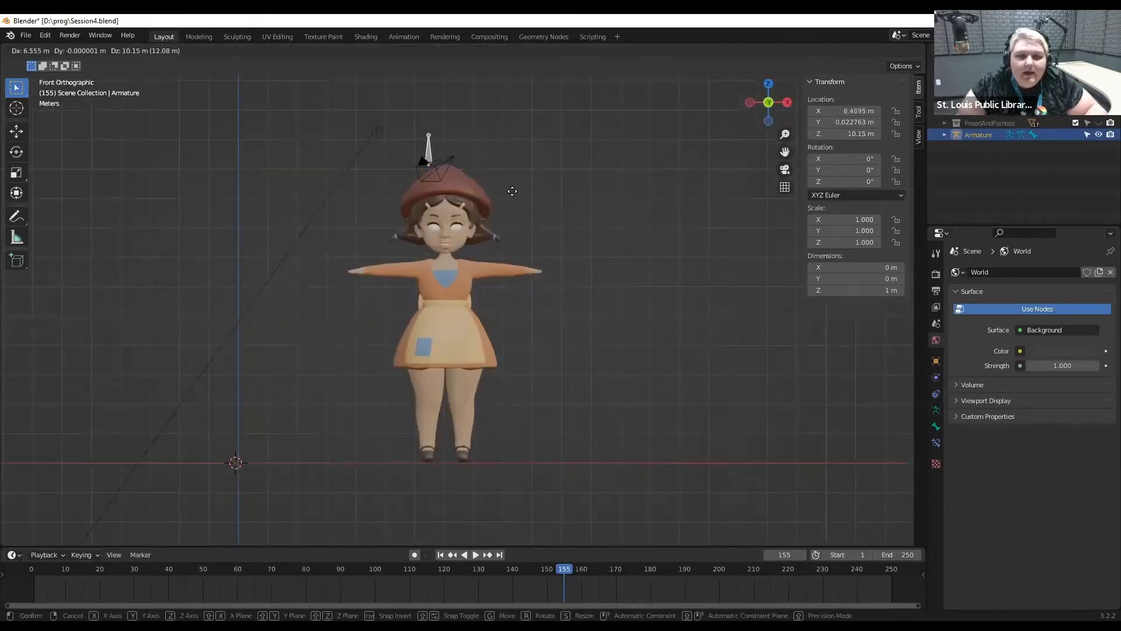
click(571, 227)
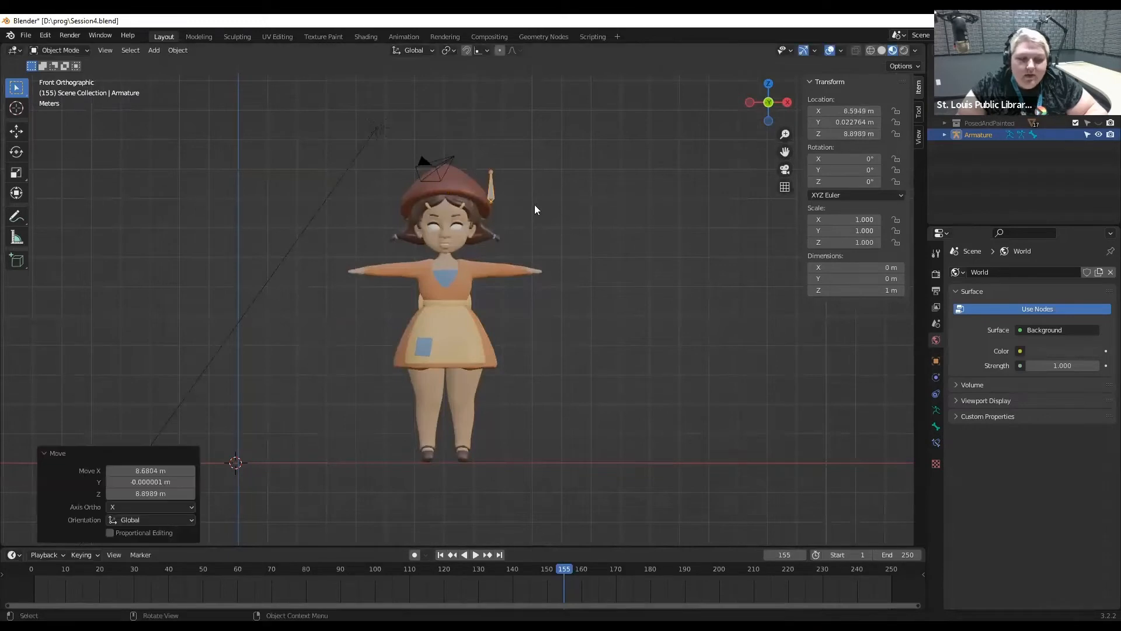
Delete the armature beside the character's hat.
click(495, 201)
key(x)
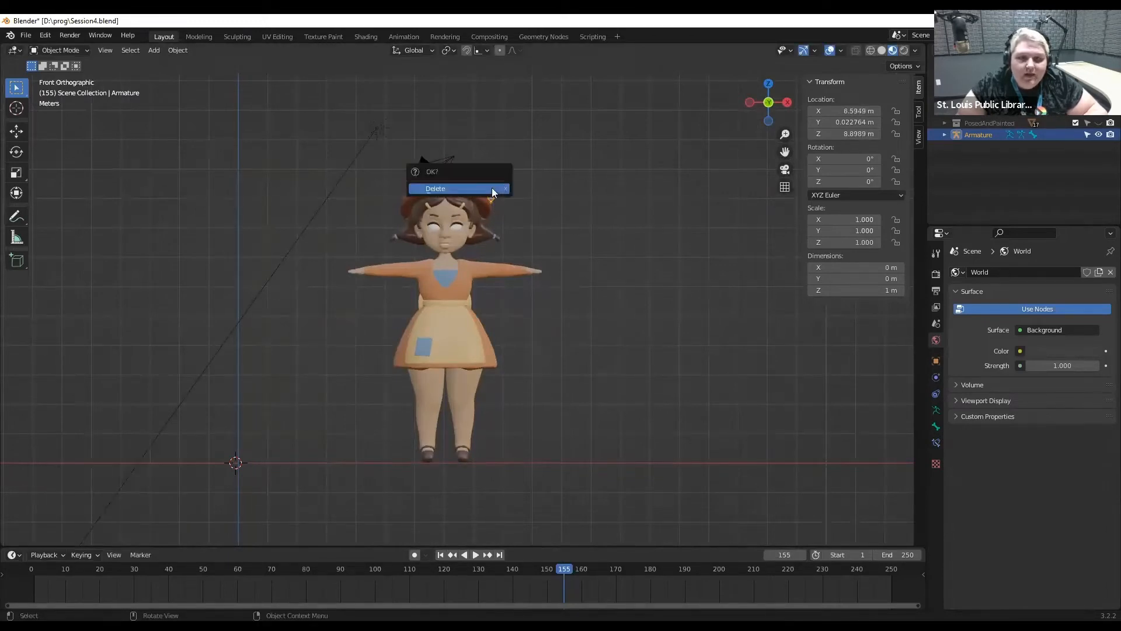
click(503, 195)
click(154, 50)
mouse_move(236, 192)
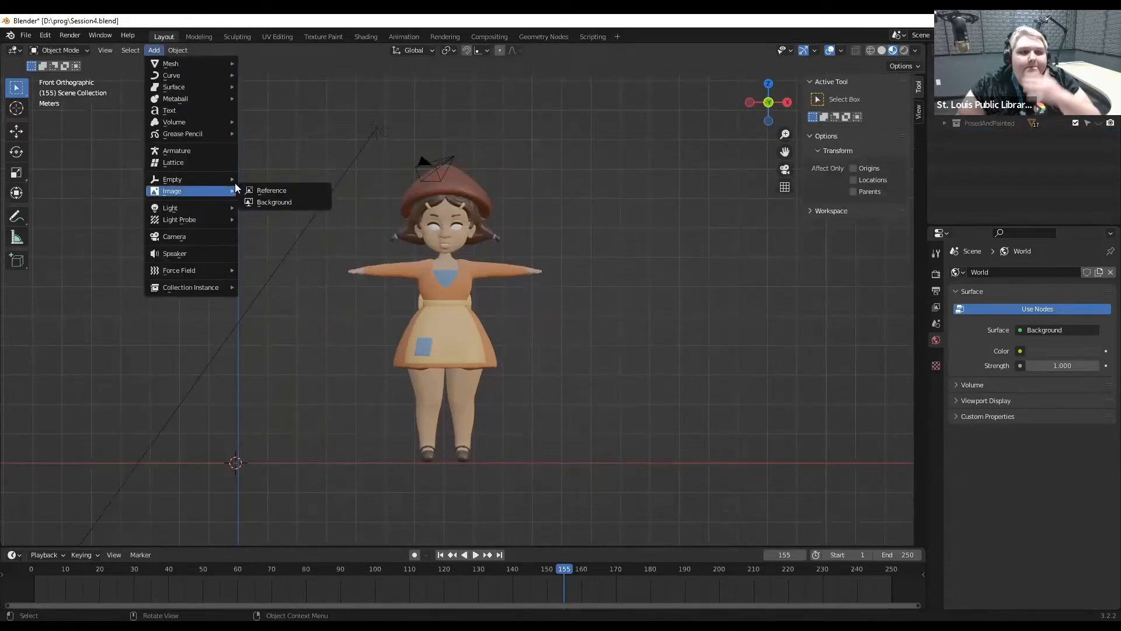
click(155, 50)
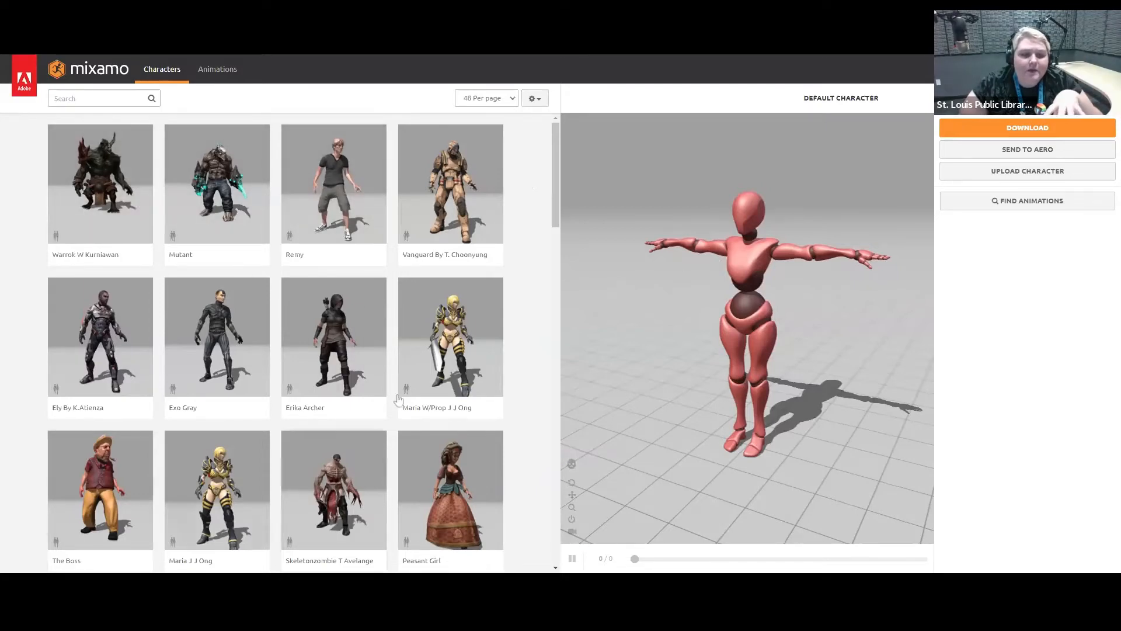
In Mixamo, load the Amy character from the library and sign in to the Adobe account with Google.
scroll(397, 399, down, 9)
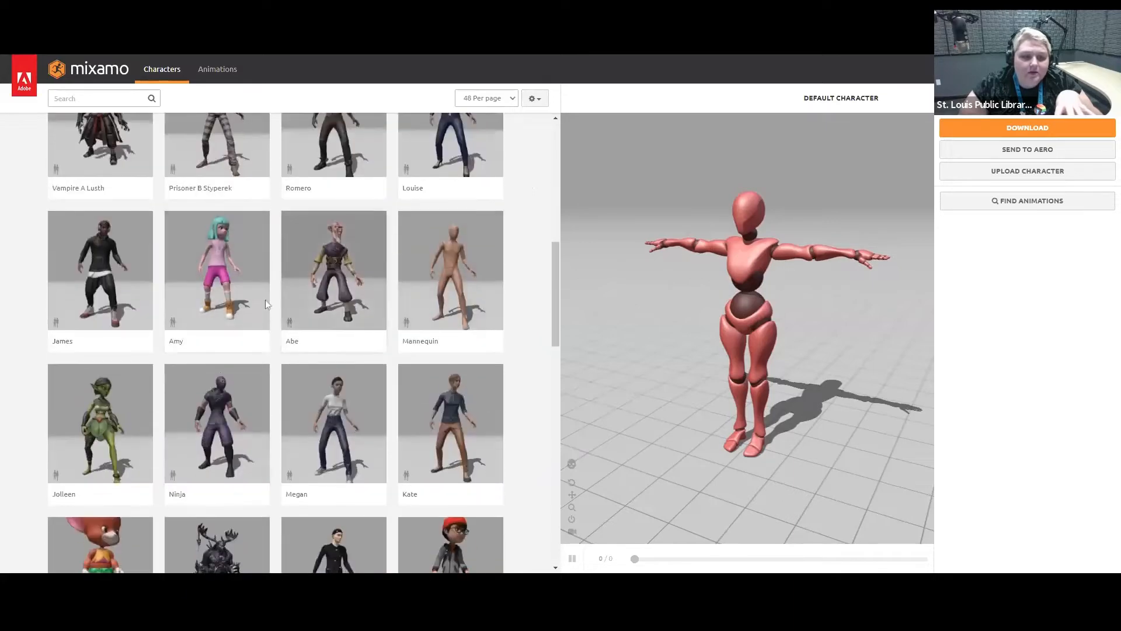
click(260, 306)
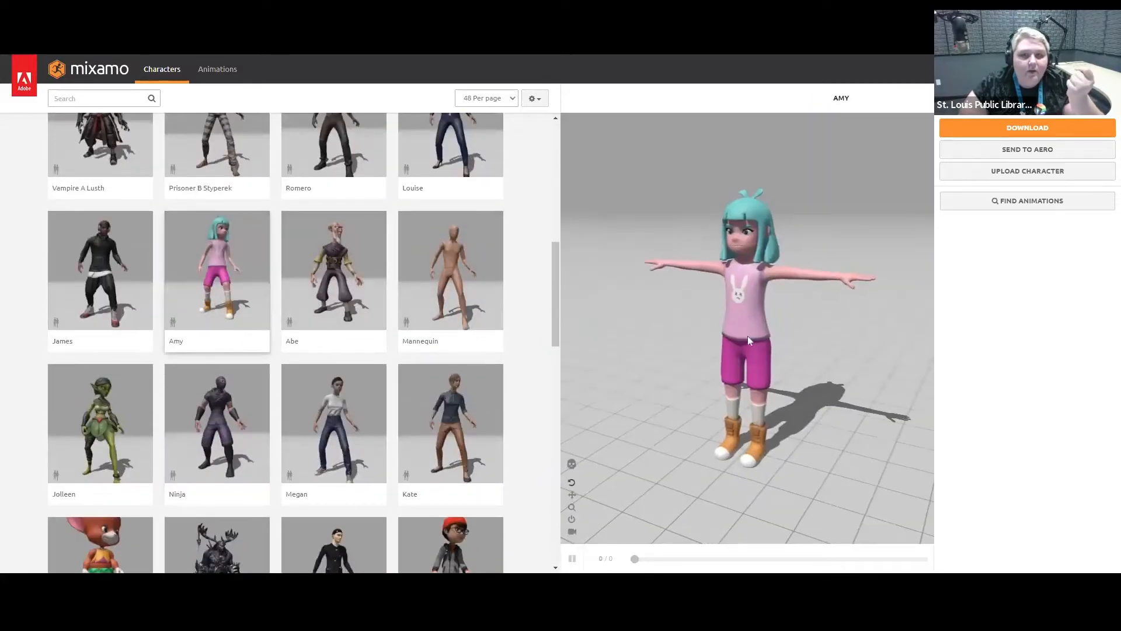
click(1013, 170)
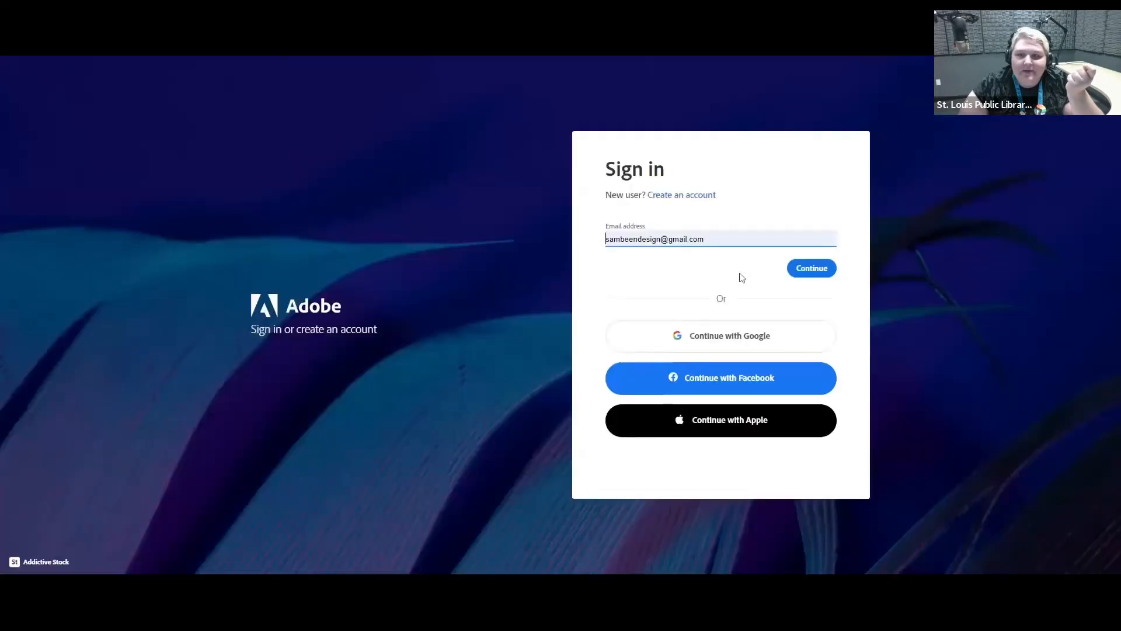
click(771, 347)
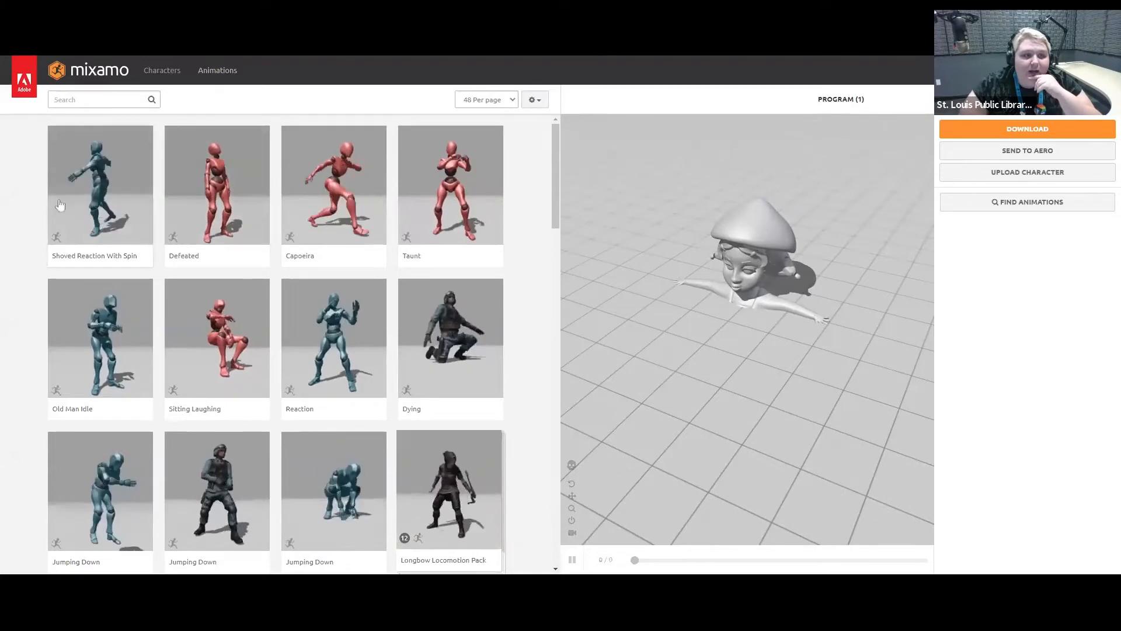
Look through the character and animation libraries and view the character upload dialog without choosing a file.
click(162, 82)
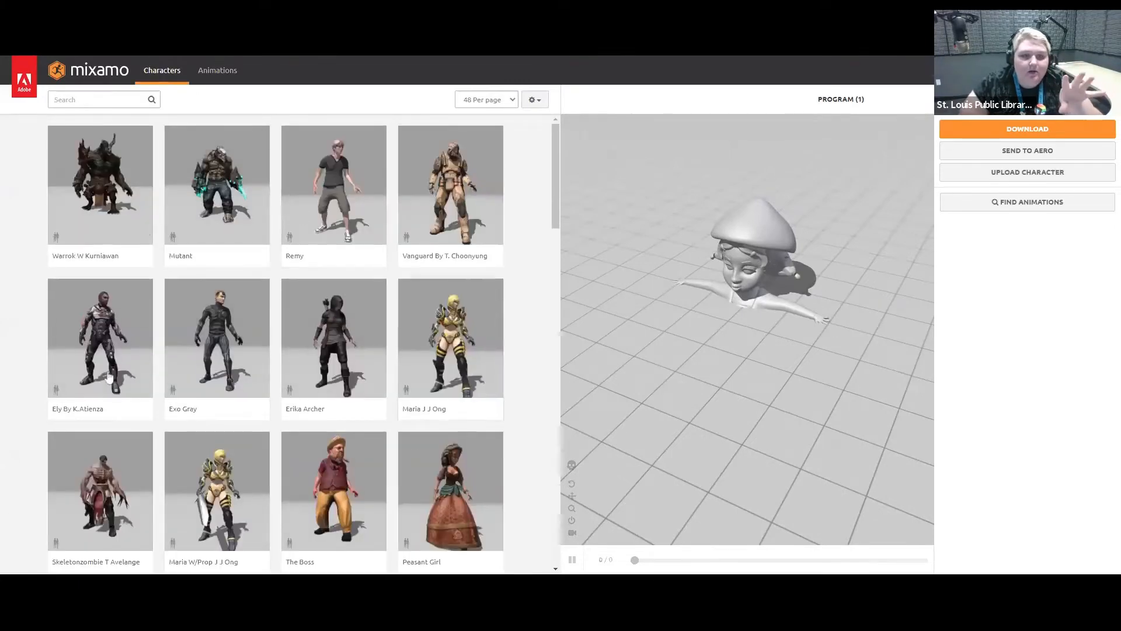
click(228, 82)
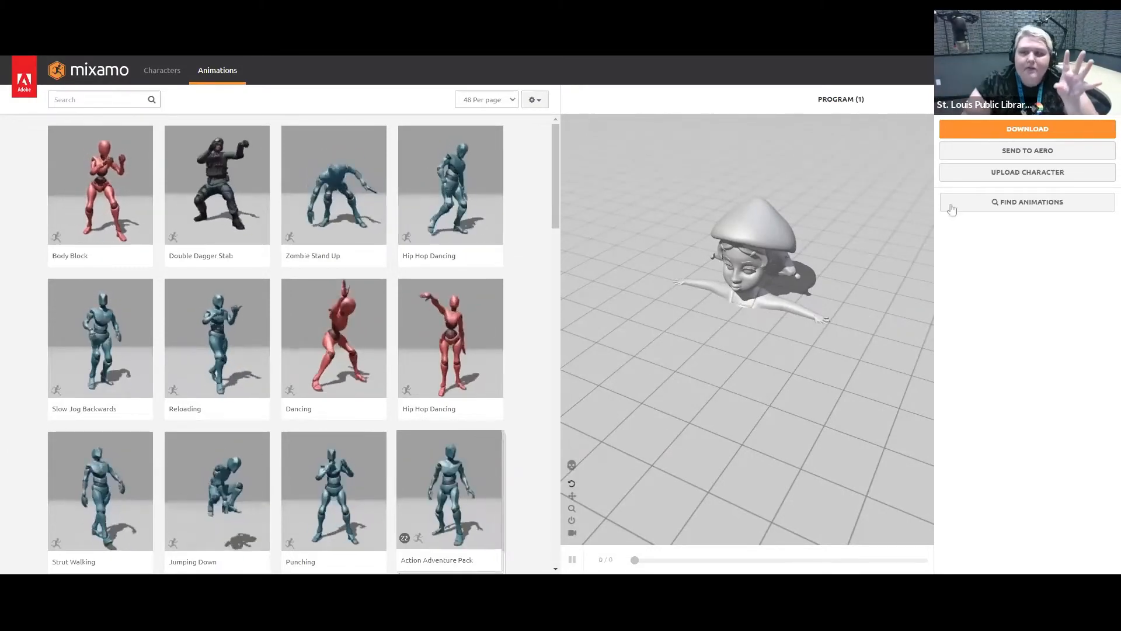
click(998, 178)
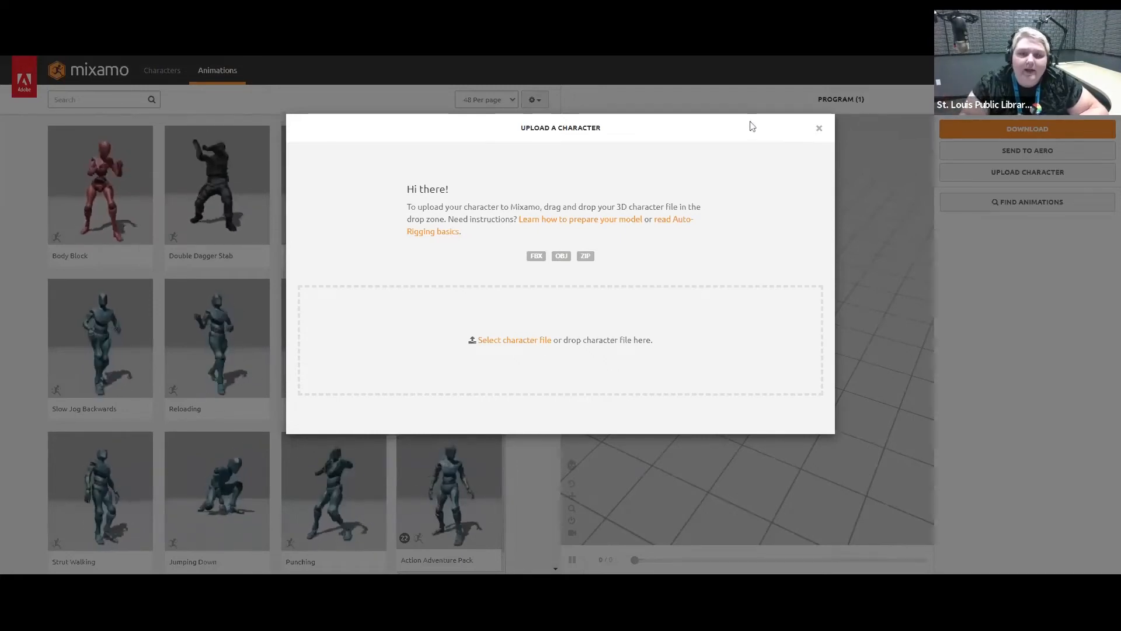
click(818, 129)
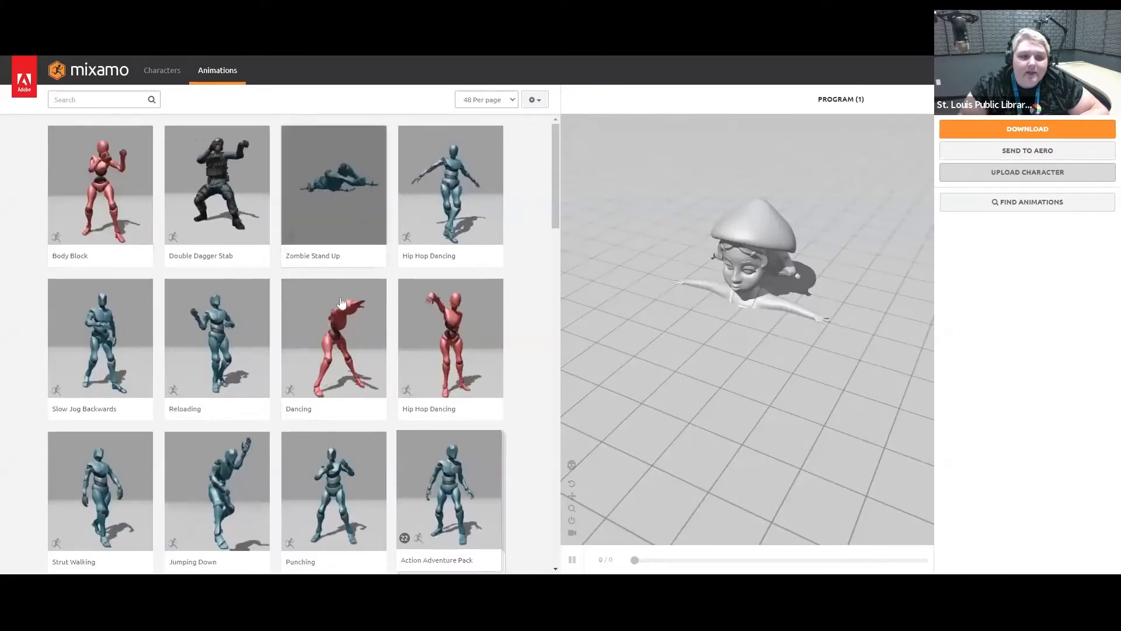
Preview the Hip Hop Dancing and Body Block animations on the mushroom-hatted character and browse the first page of animations.
click(446, 327)
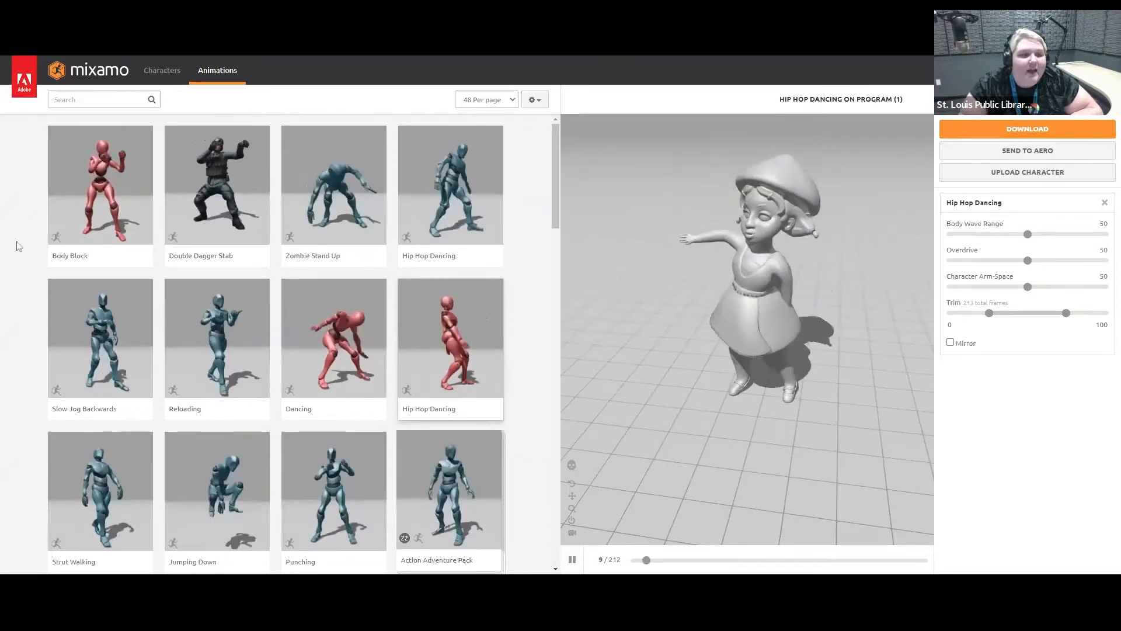
click(93, 213)
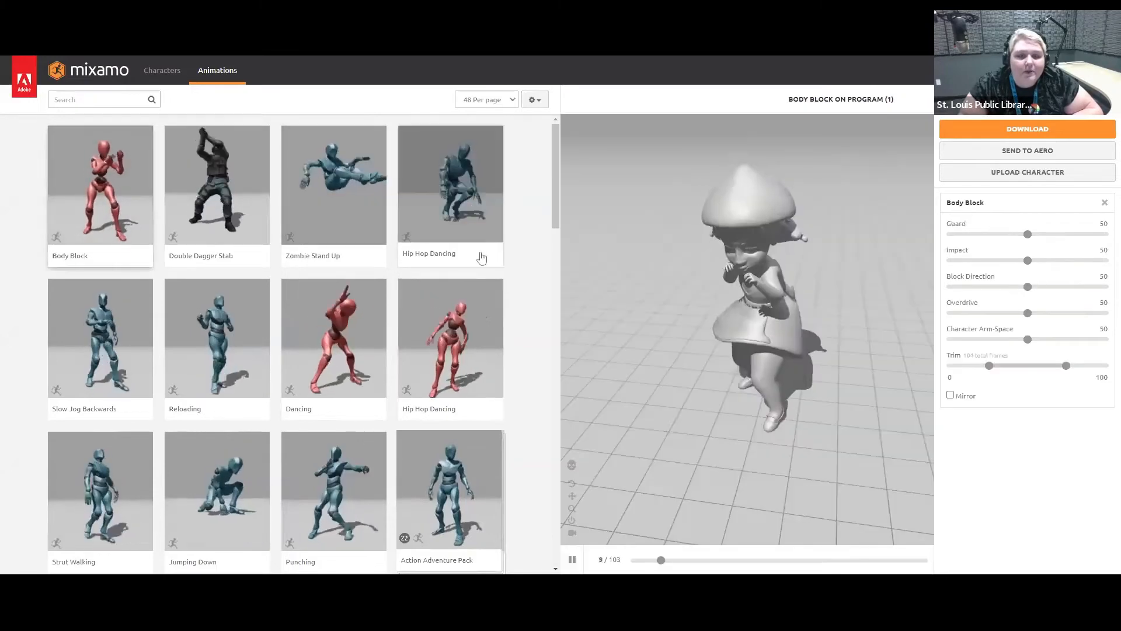
scroll(481, 265, down, 3)
scroll(481, 269, down, 4)
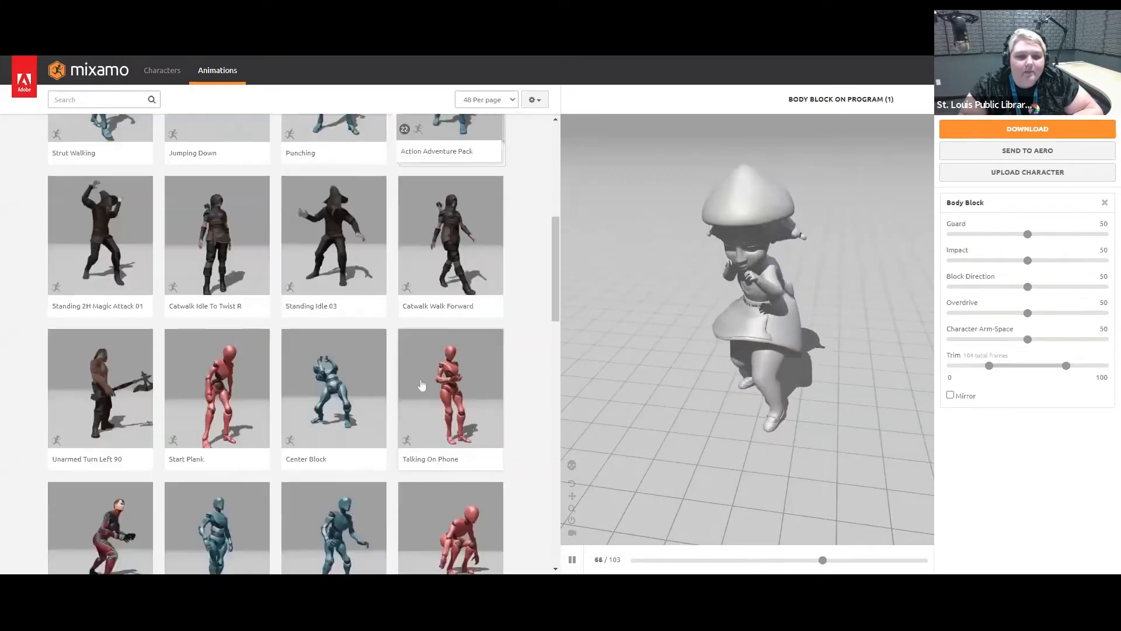
scroll(191, 337, up, 3)
scroll(191, 337, up, 5)
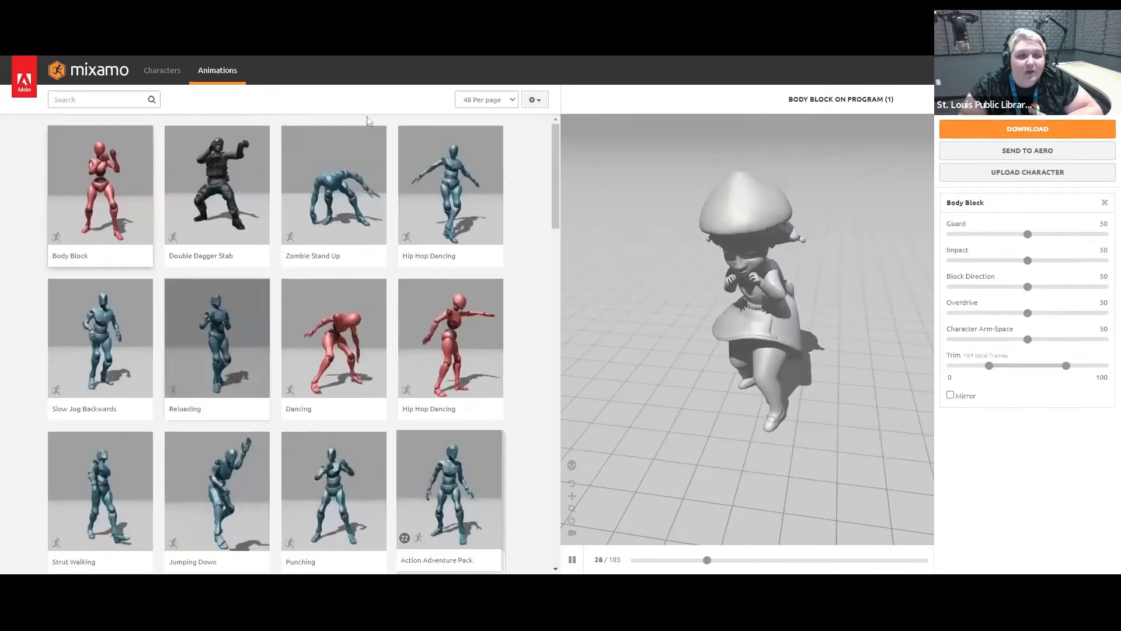
scroll(419, 320, down, 20)
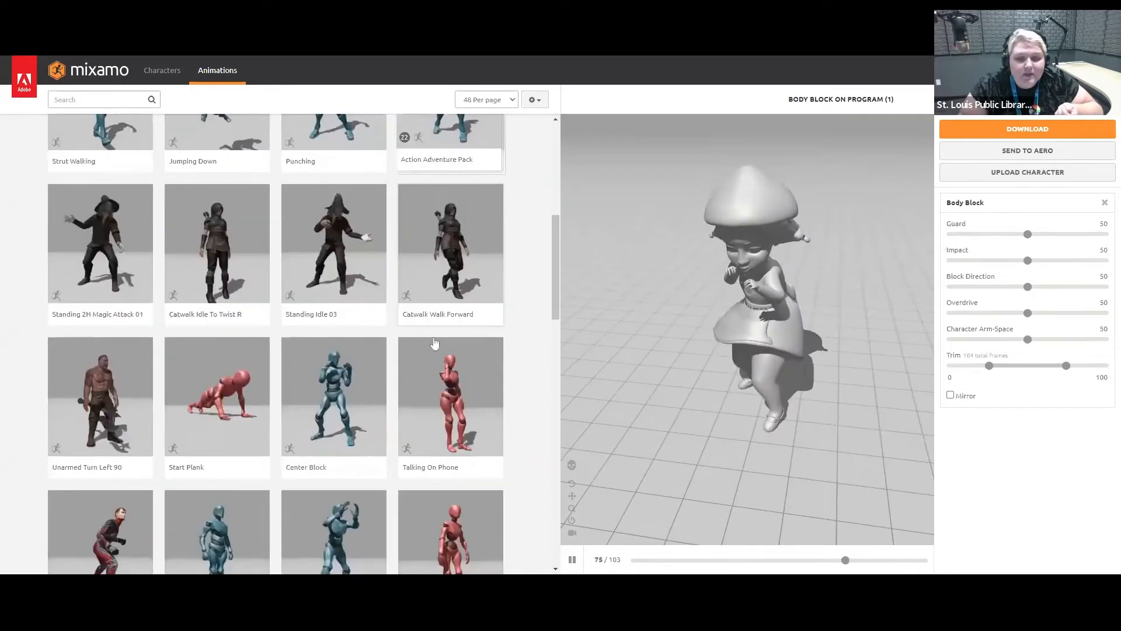
scroll(458, 397, down, 3)
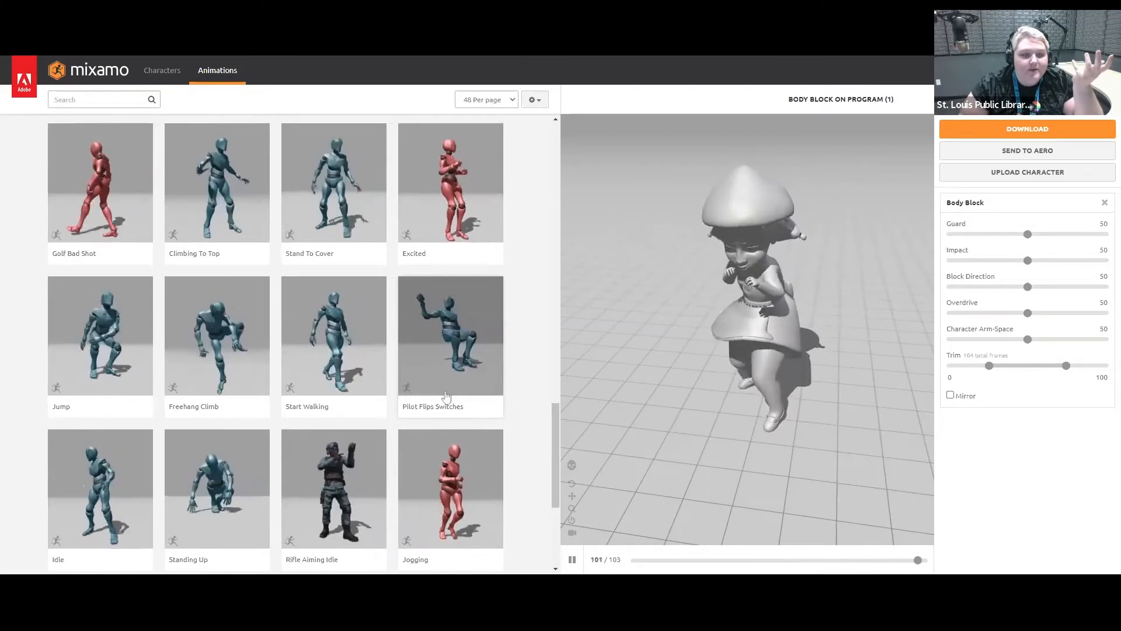
scroll(445, 397, down, 4)
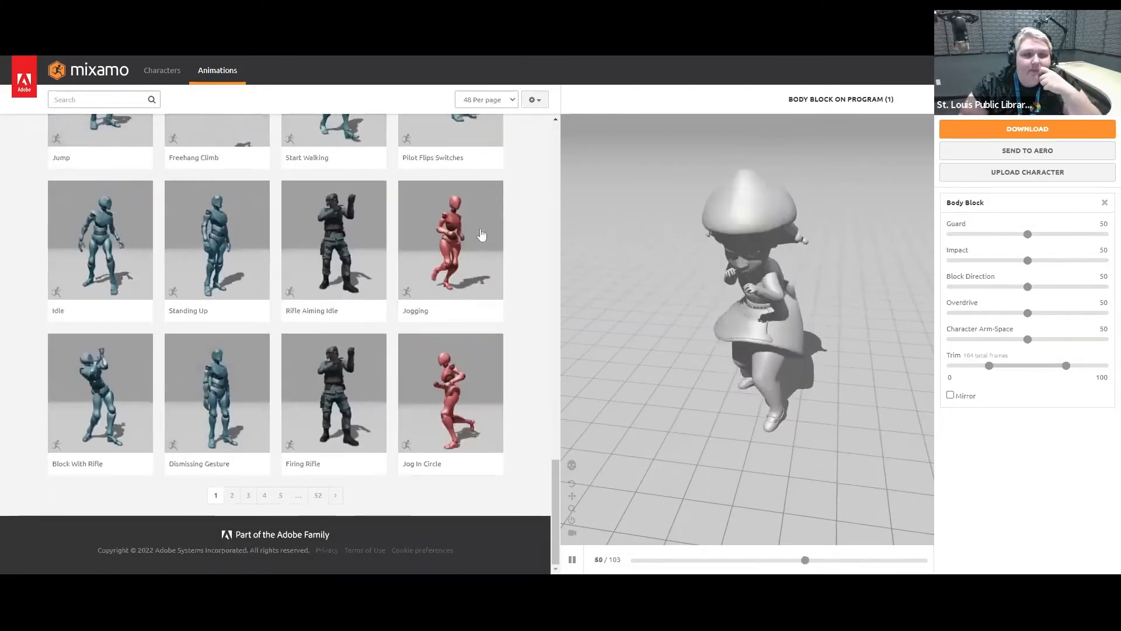
drag(556, 521, 102, 98)
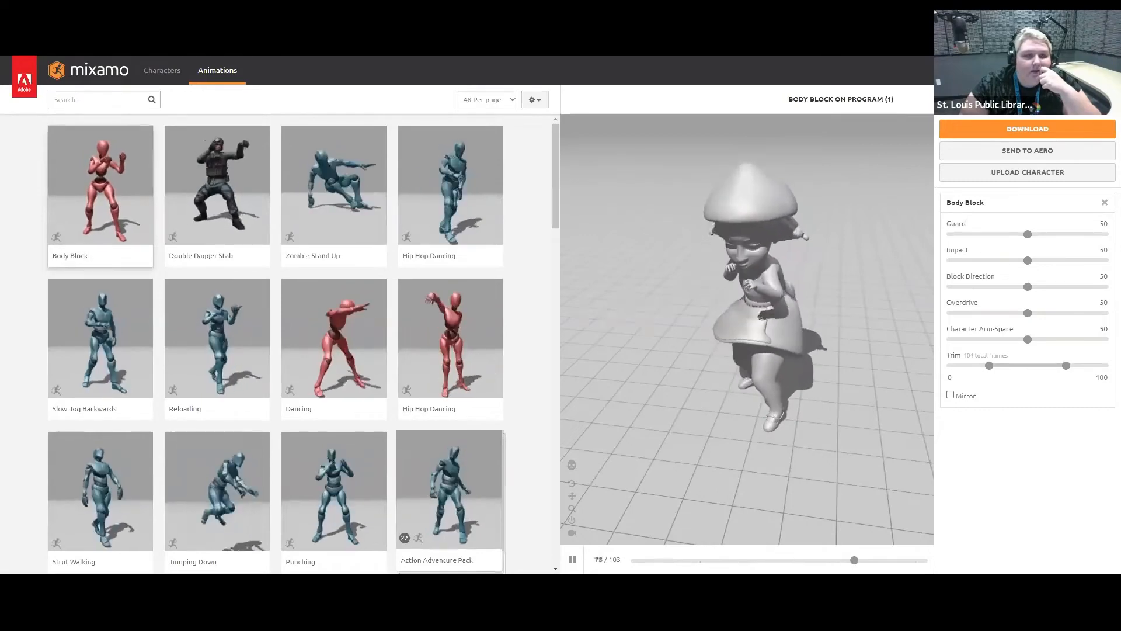
Search the animation library for "idle" and replace the search with "pose".
click(101, 99)
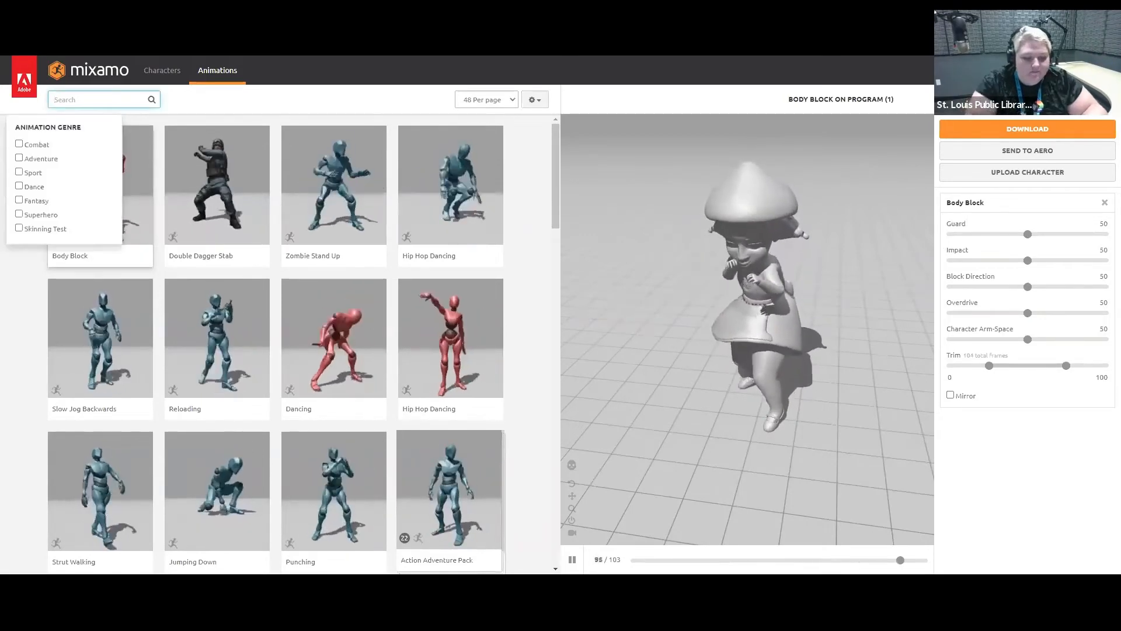
text(idle)
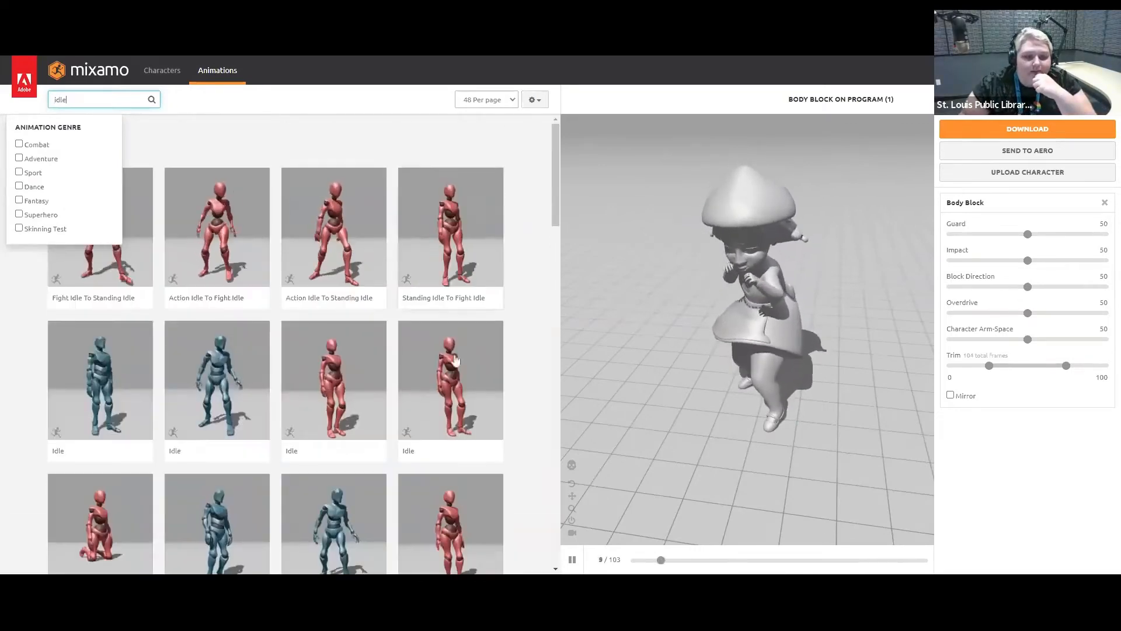
scroll(430, 395, down, 7)
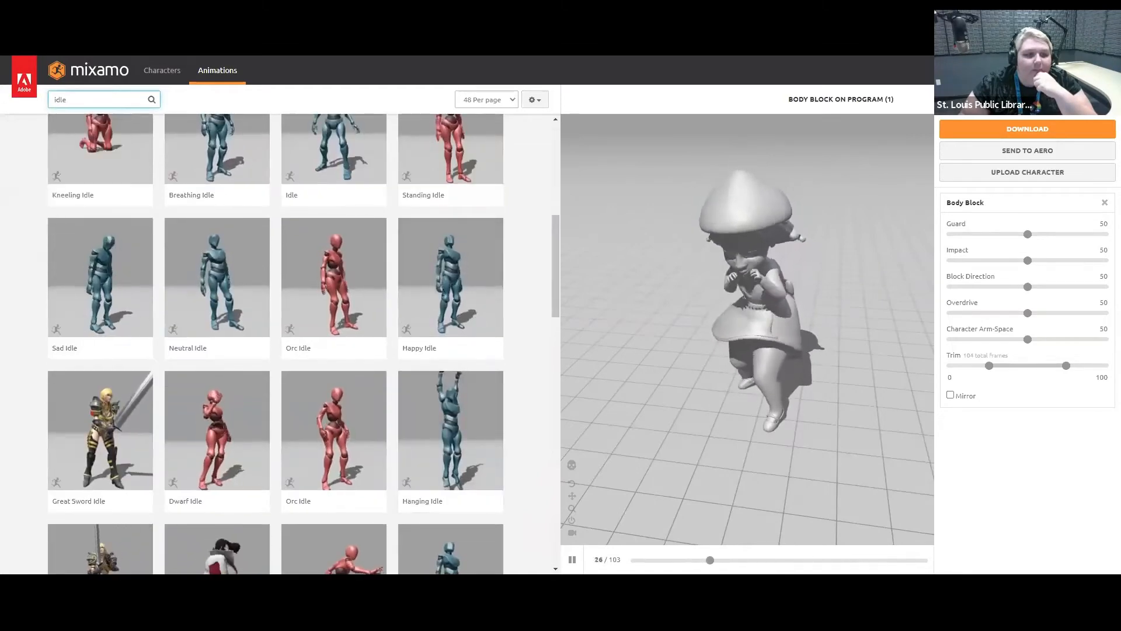
key(ctrl+a)
text(pos)
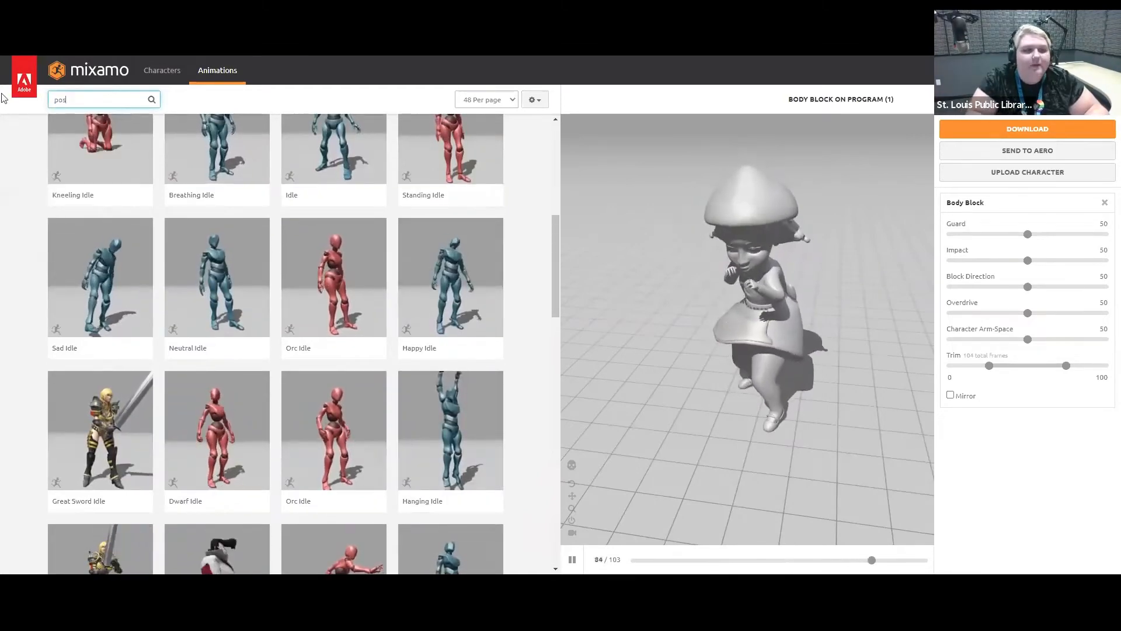
text(e)
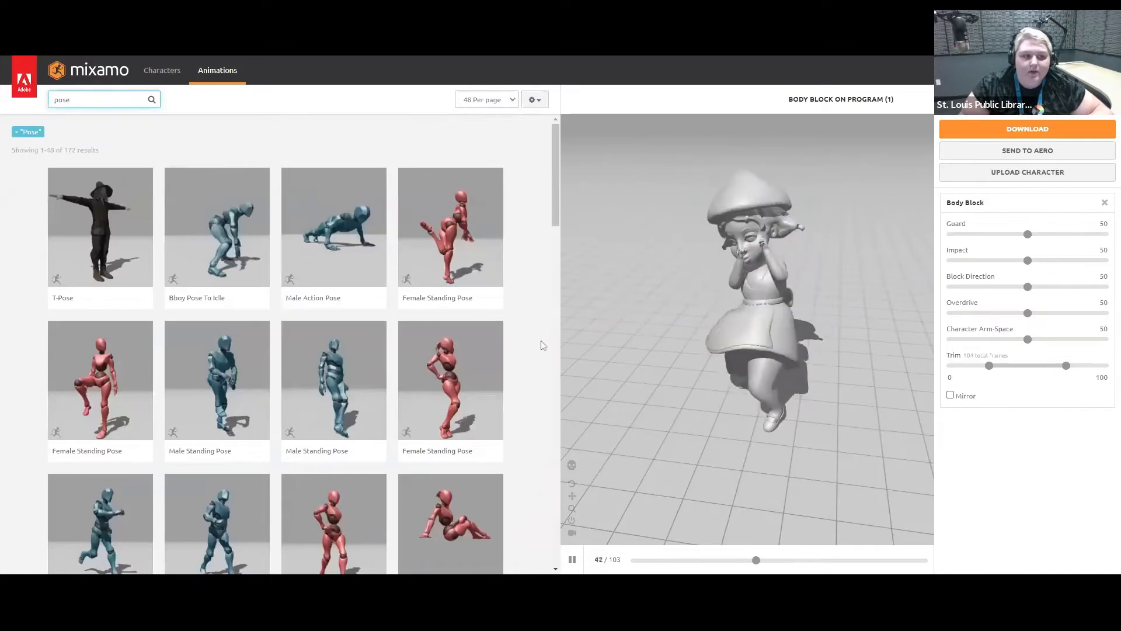
Apply the T-Pose to the character and replace it with the Female Dance Pose found among the pose results.
click(76, 213)
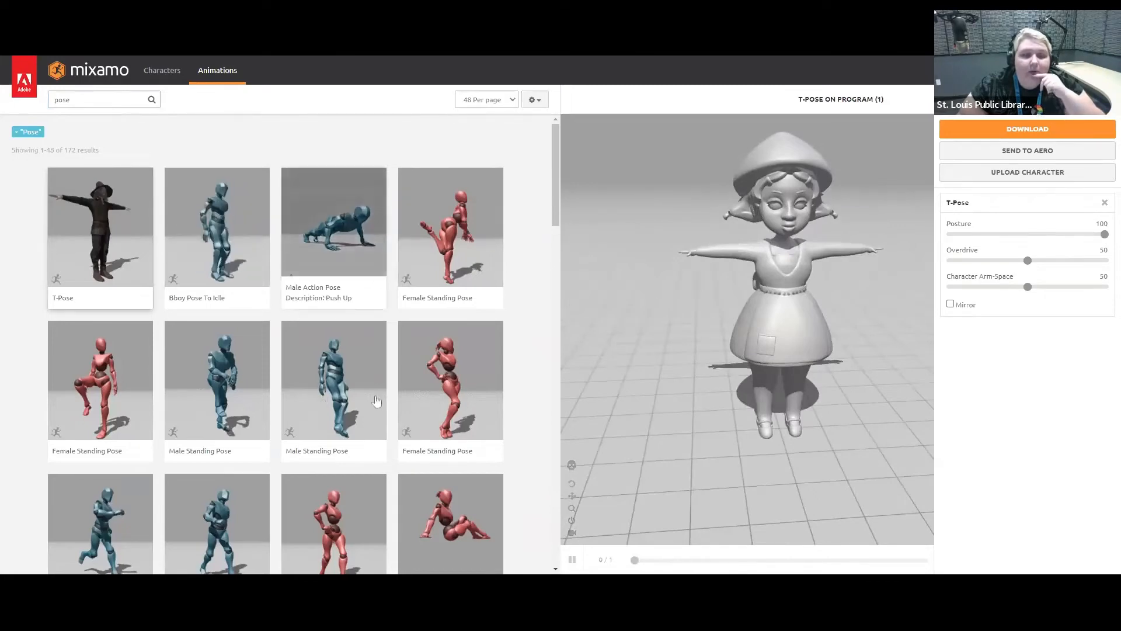
scroll(408, 402, down, 3)
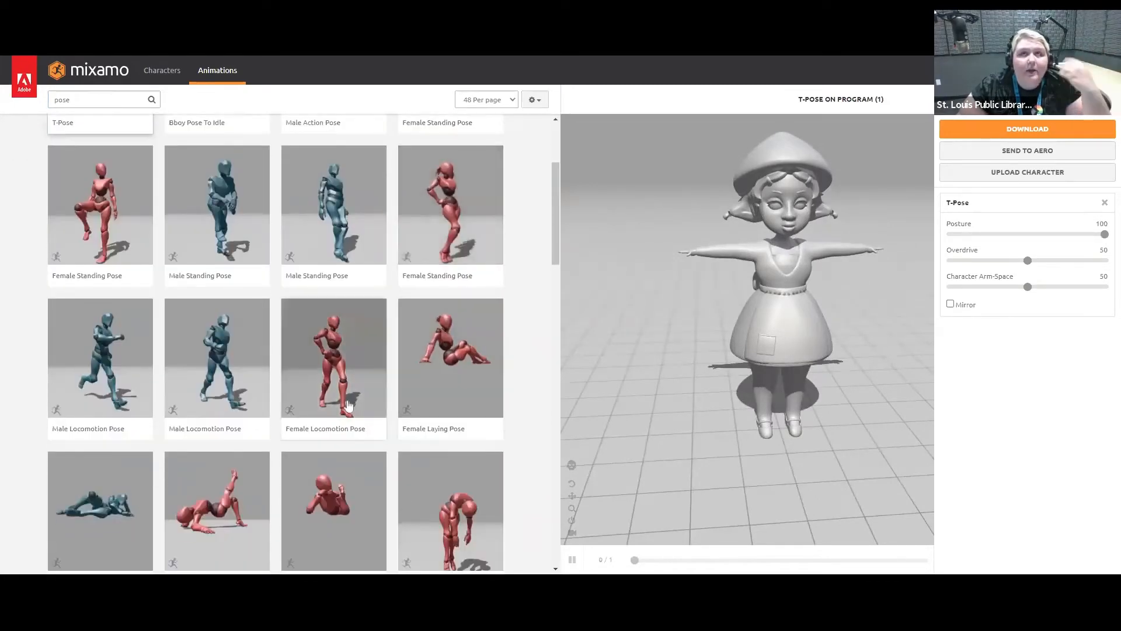
scroll(349, 407, down, 5)
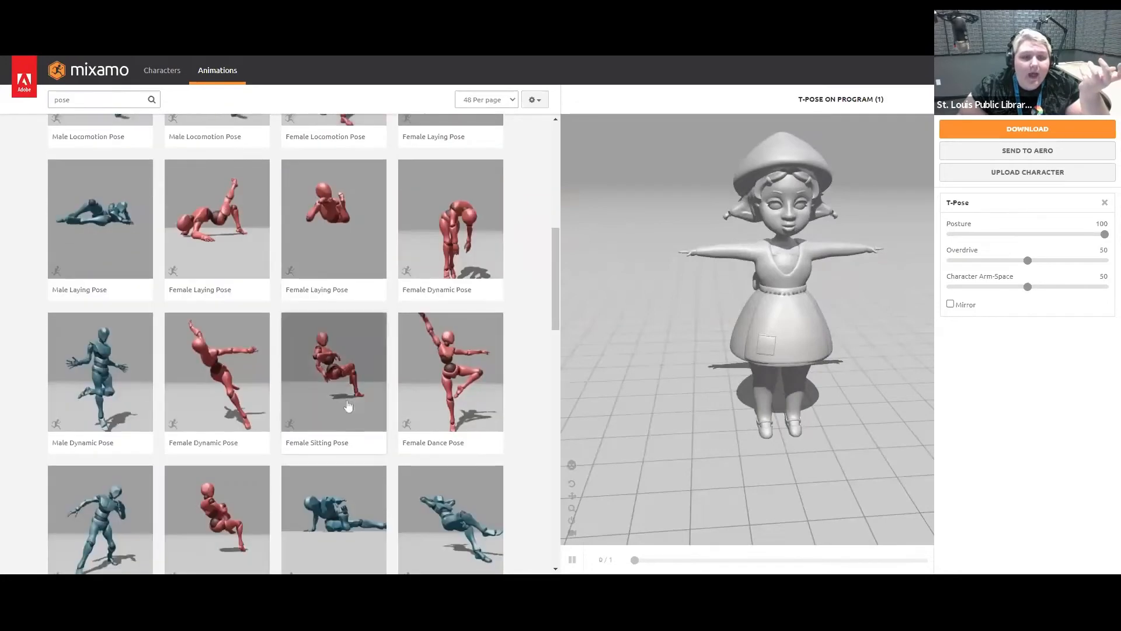
scroll(450, 374, down, 1)
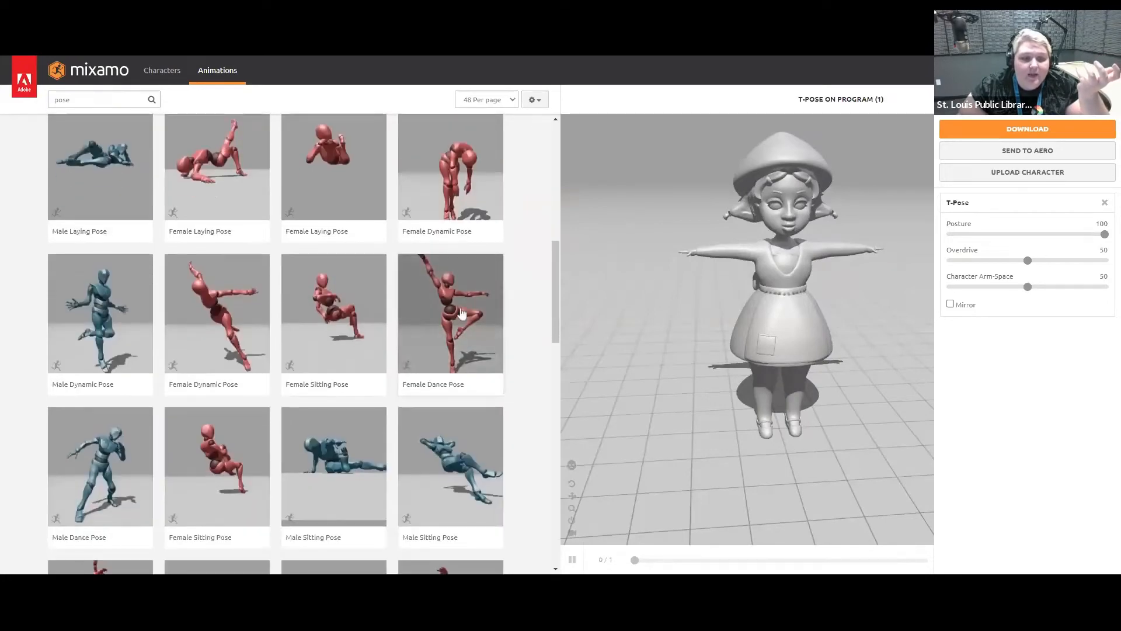
click(457, 322)
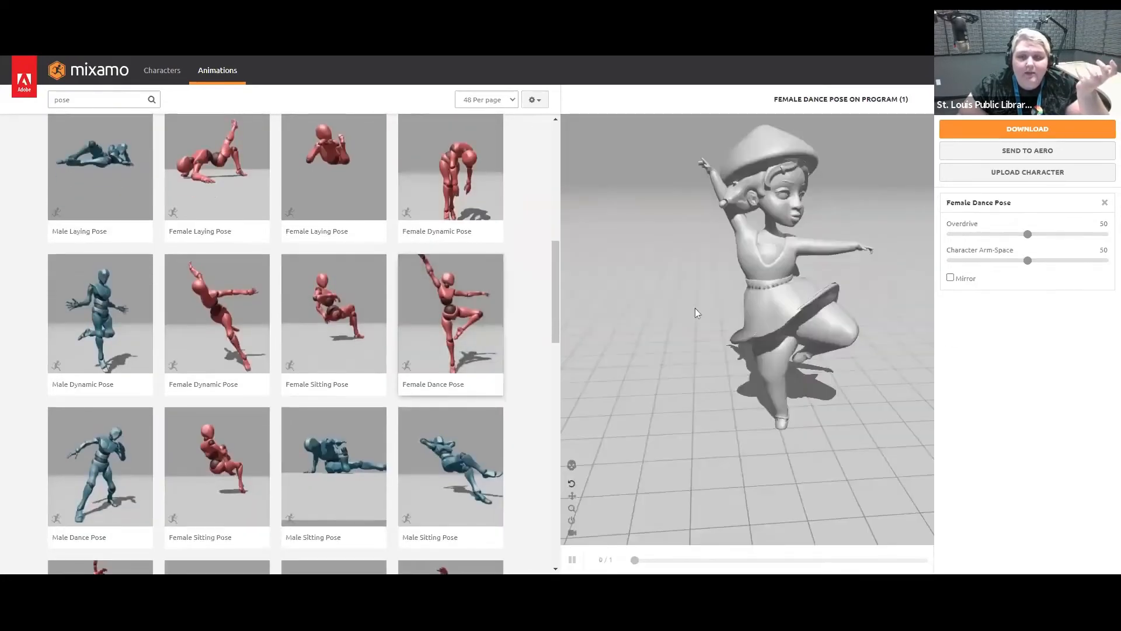
mouse_move(875, 341)
mouse_down()
mouse_move(822, 348)
mouse_move(882, 344)
mouse_up()
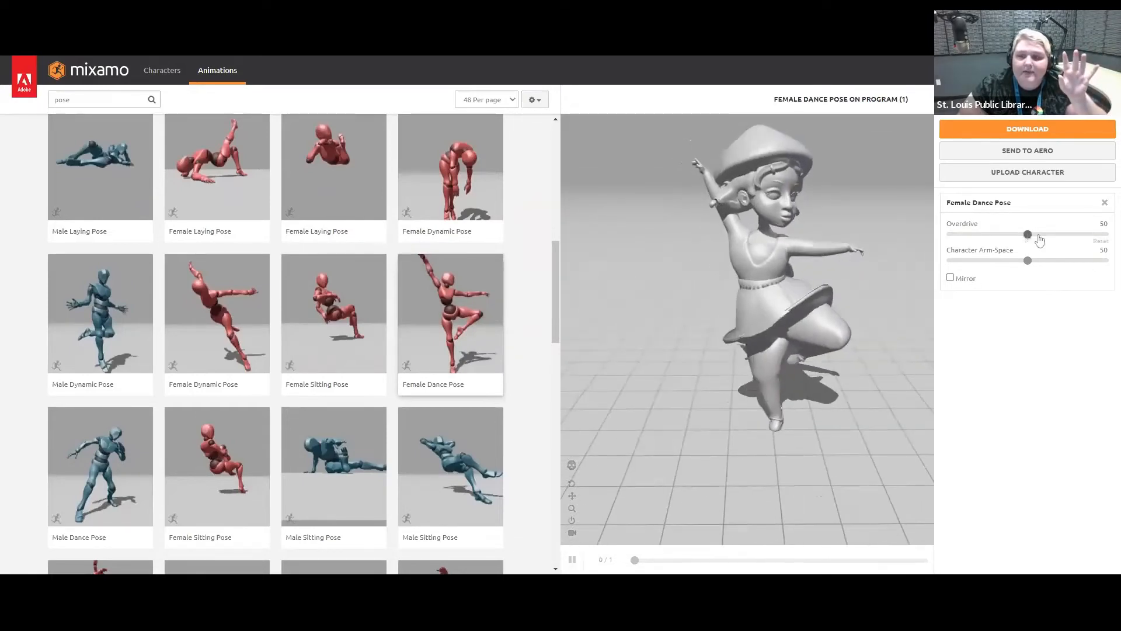
Set the Female Dance Pose's Overdrive to 95 and its Character Arm-Space to 12.
click(1099, 236)
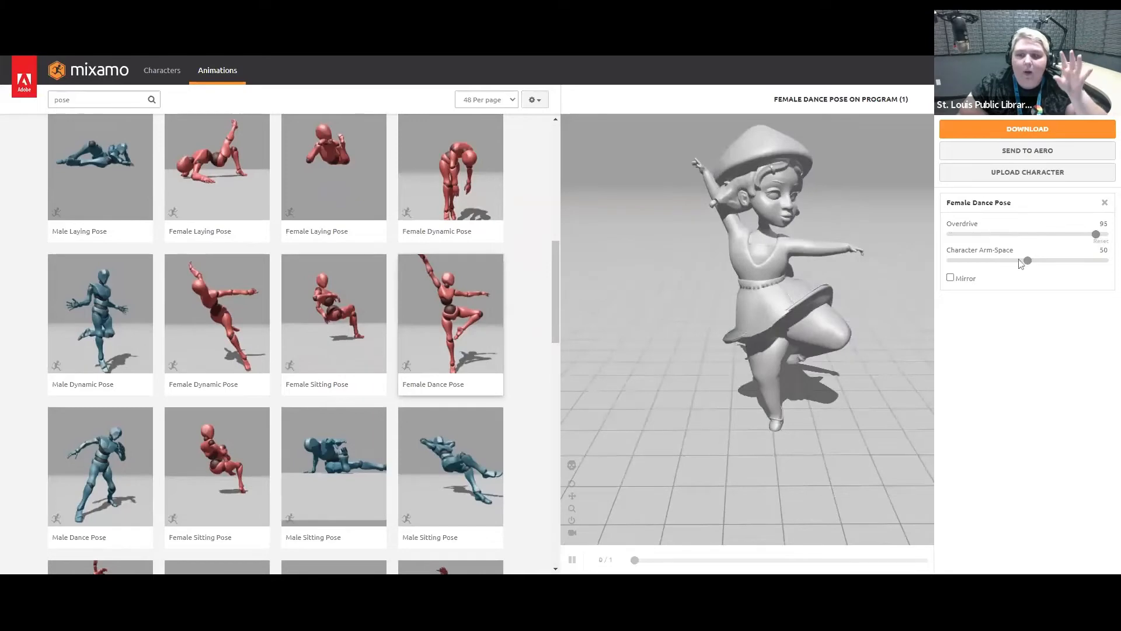
click(1075, 259)
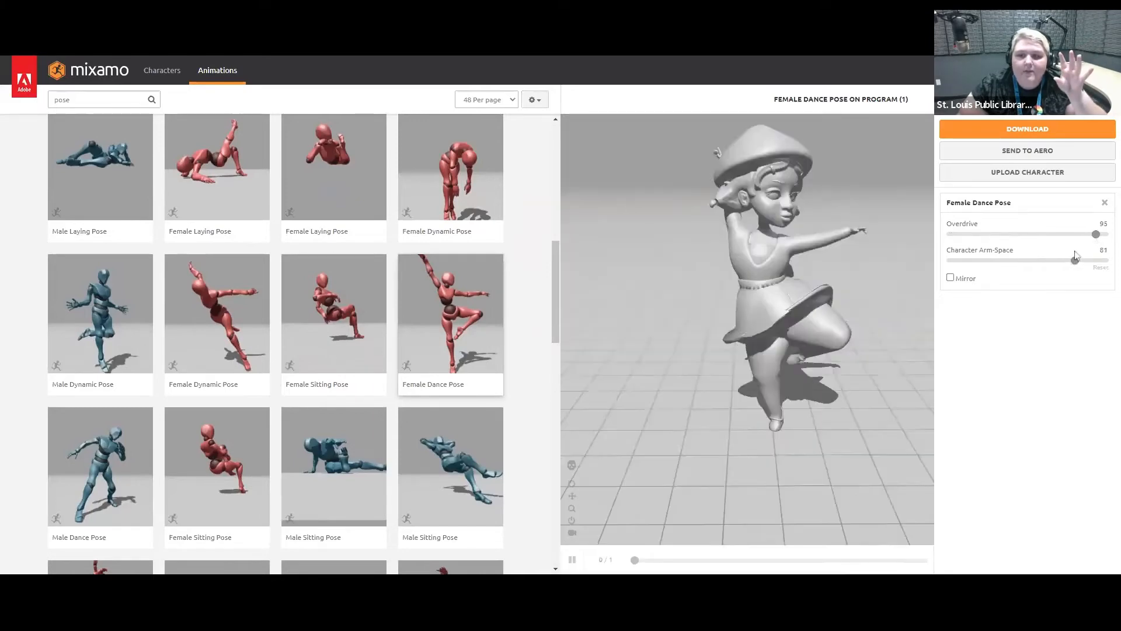
click(985, 260)
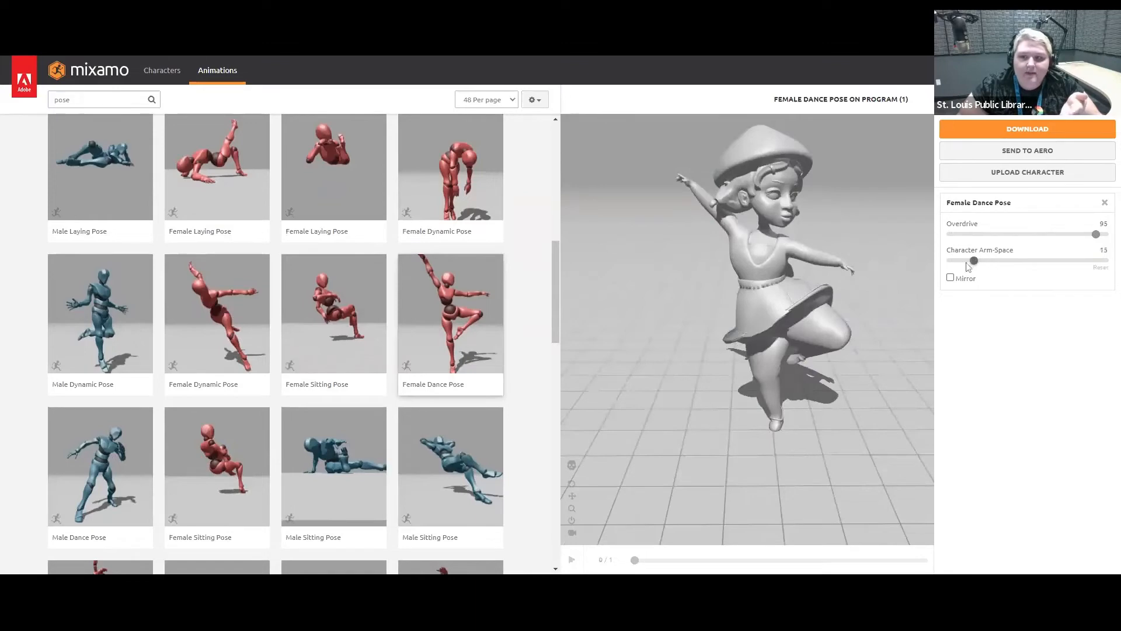
click(967, 261)
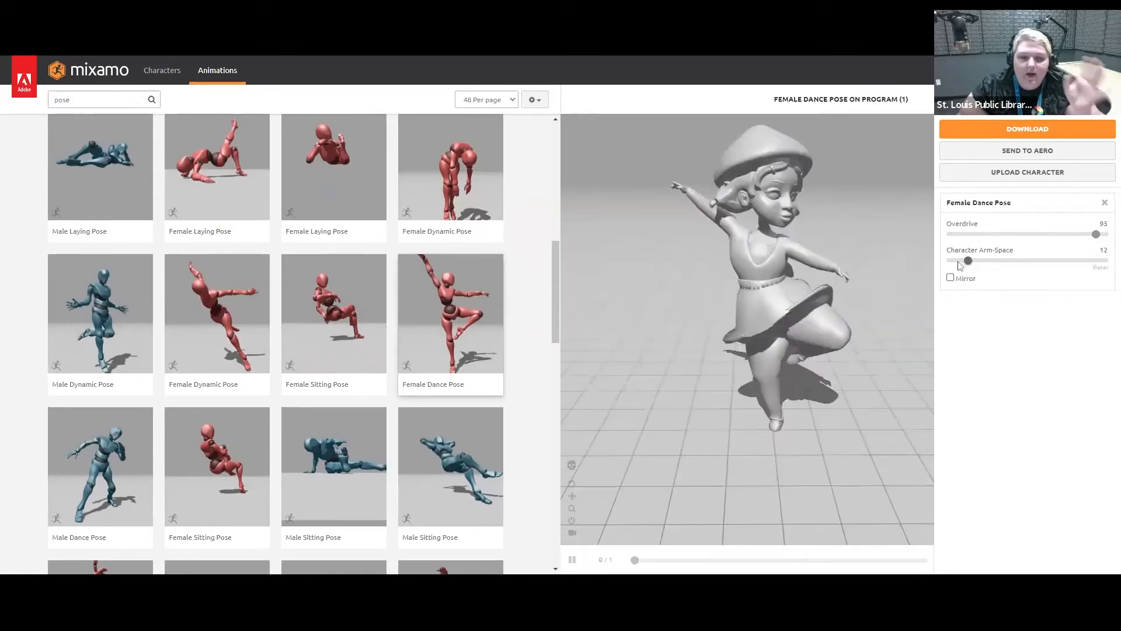
scroll(417, 413, down, 4)
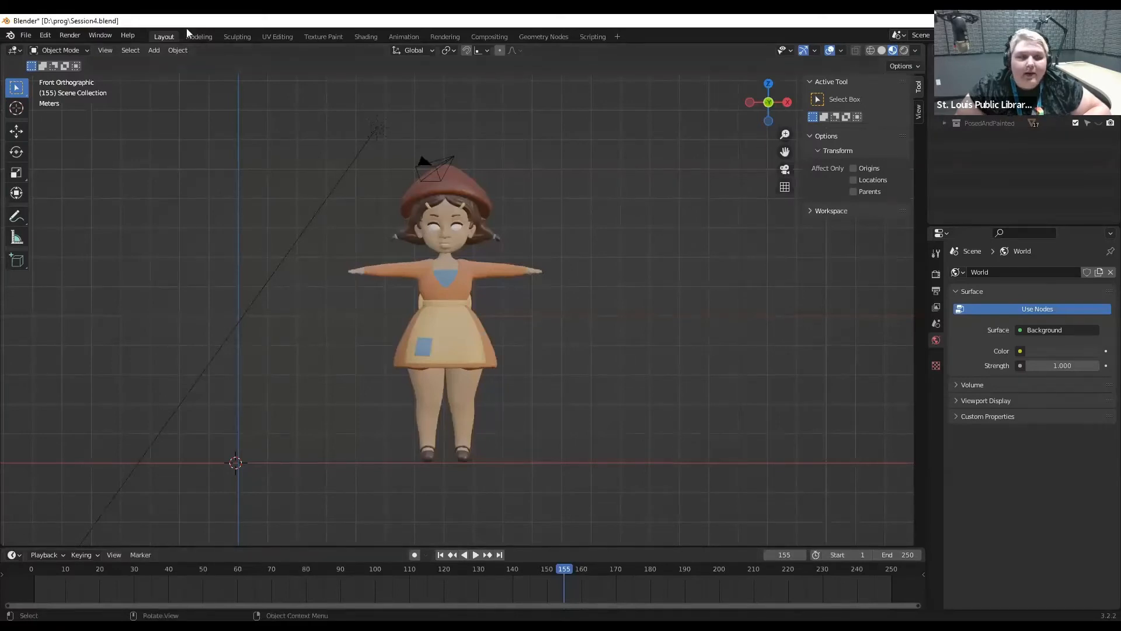
Select all meshes of the T-posed character, drop the light from the selection, and open the list of export formats.
click(26, 36)
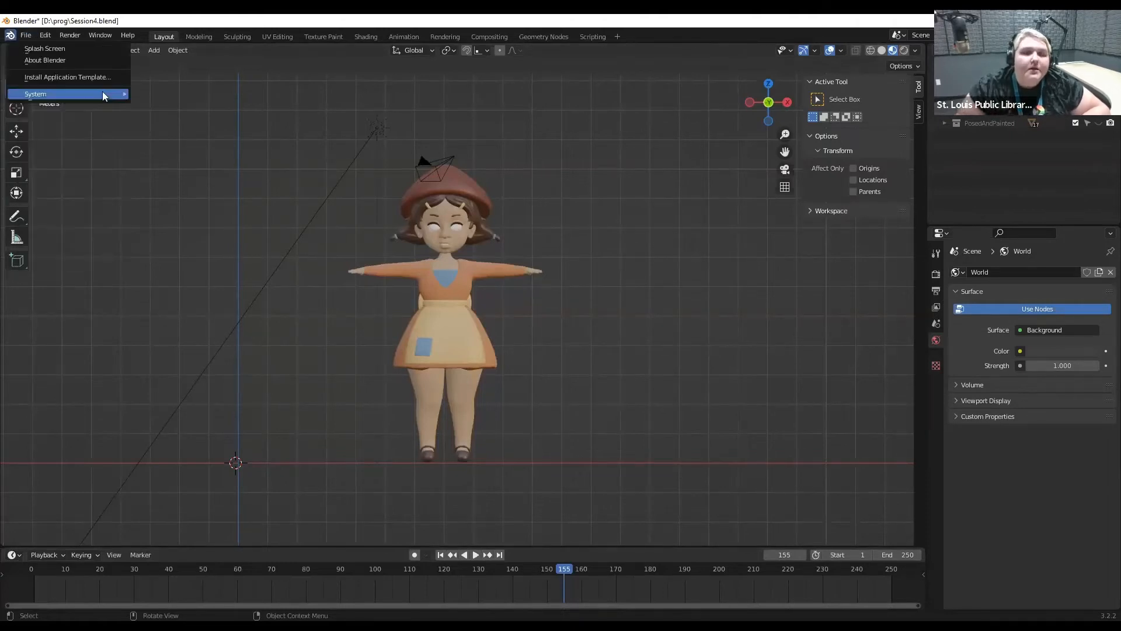
drag(541, 514, 367, 183)
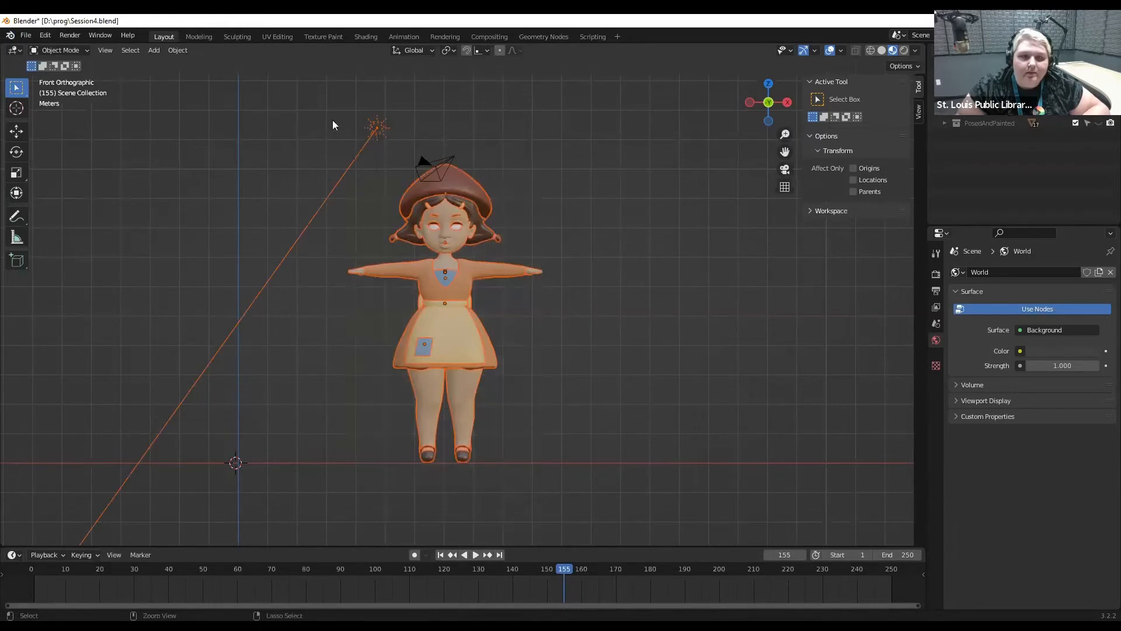
ctrl+drag(332, 125, 409, 135)
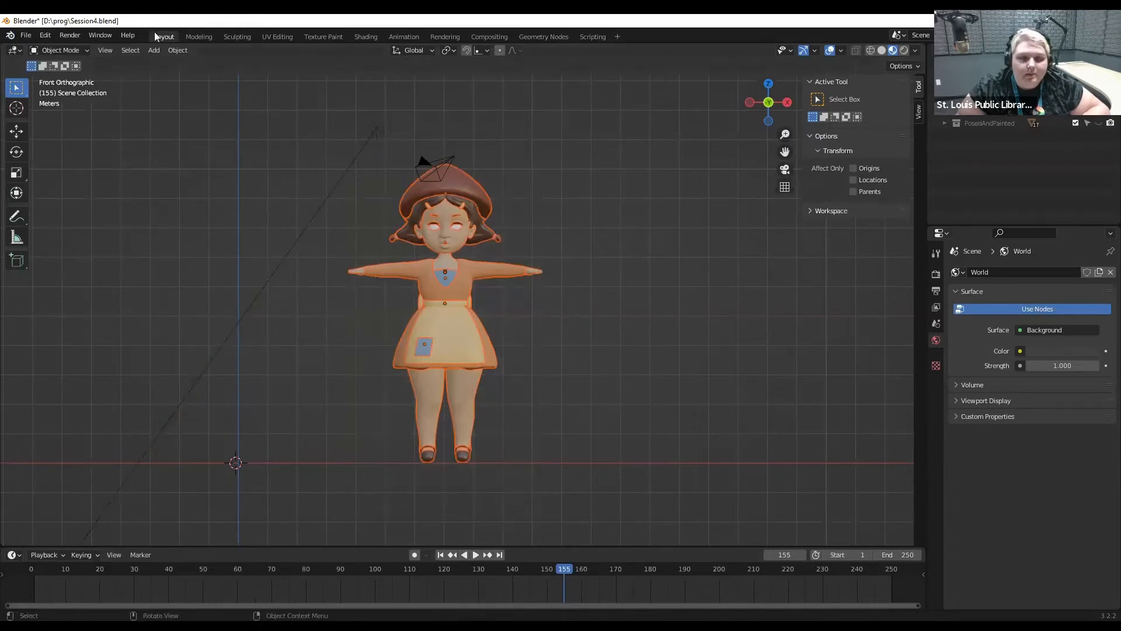
click(27, 36)
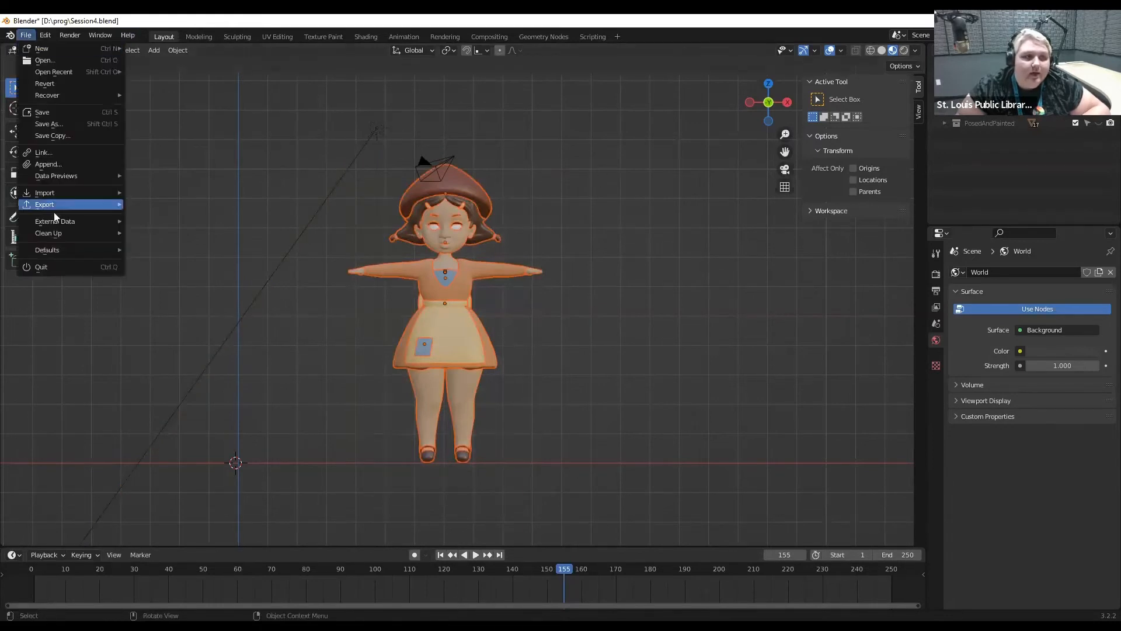
mouse_move(58, 207)
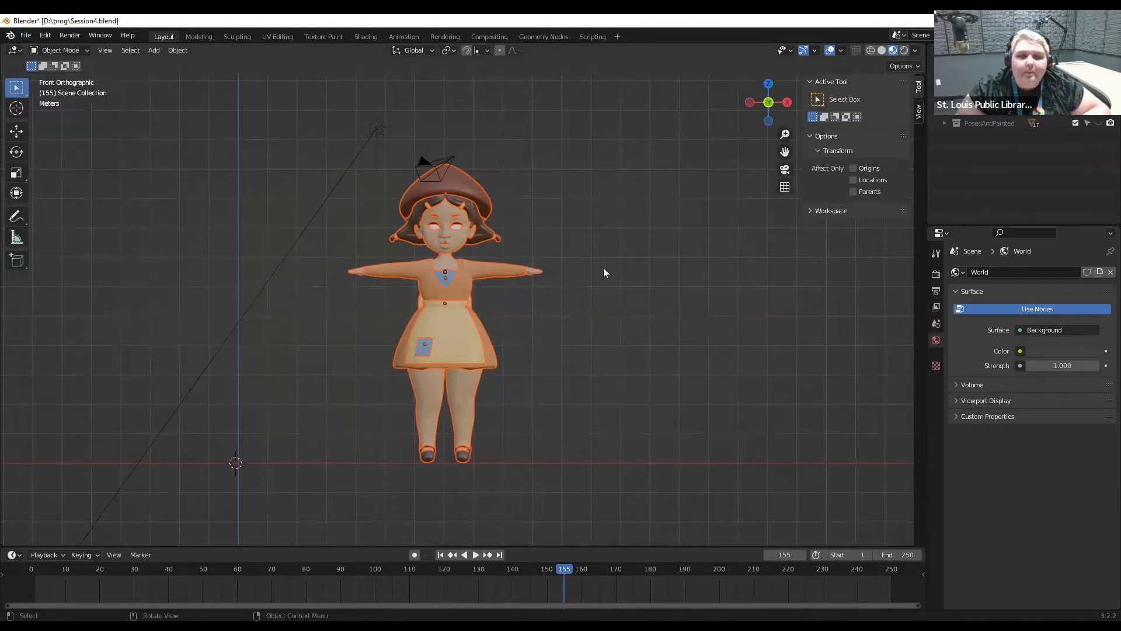
Look up the FBX option among the import formats and return to the export formats without importing a file.
click(27, 36)
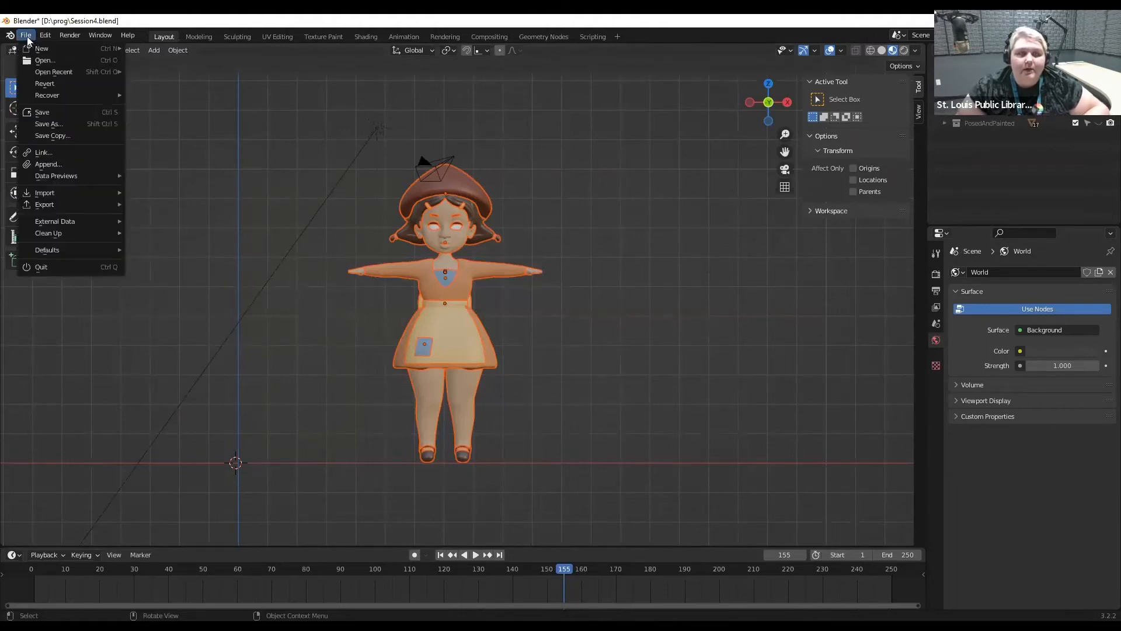
mouse_move(83, 194)
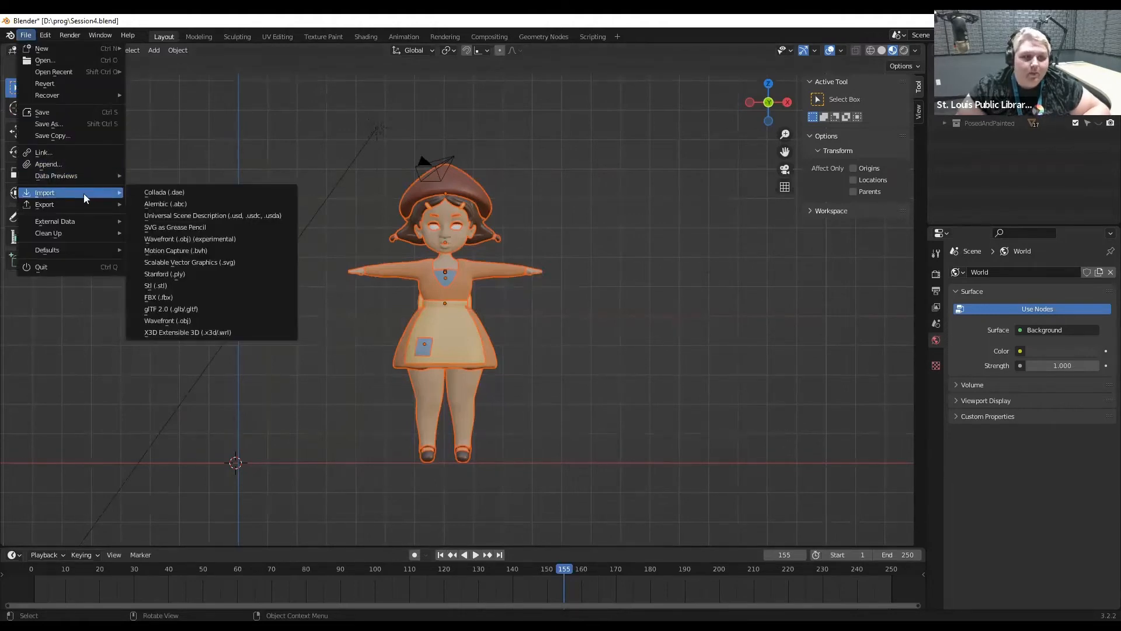
click(229, 299)
click(847, 489)
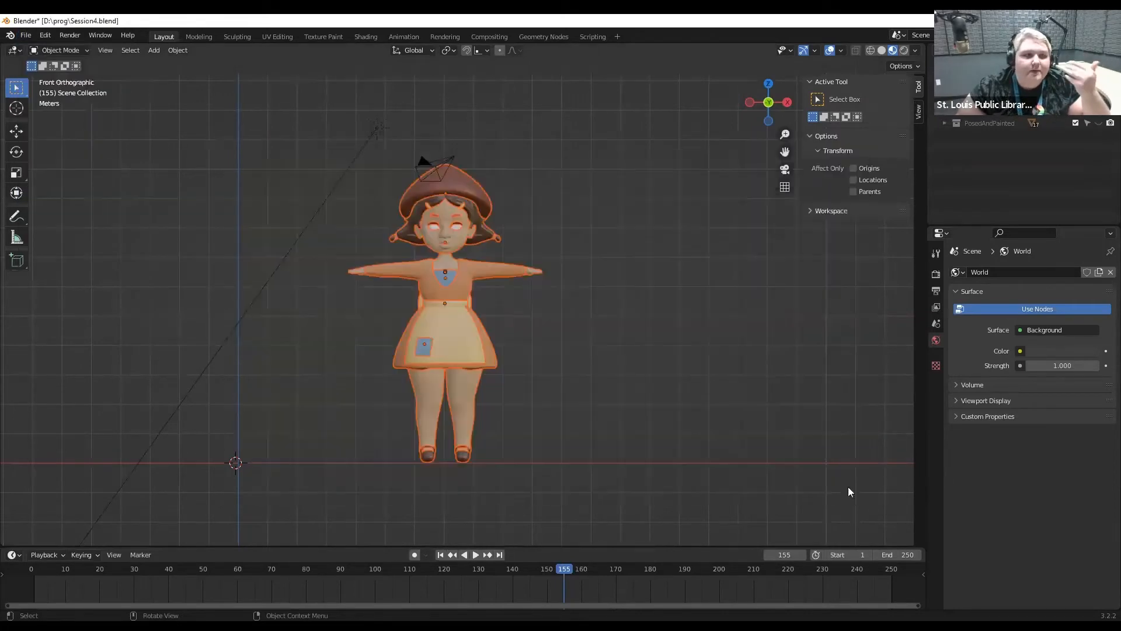
click(26, 36)
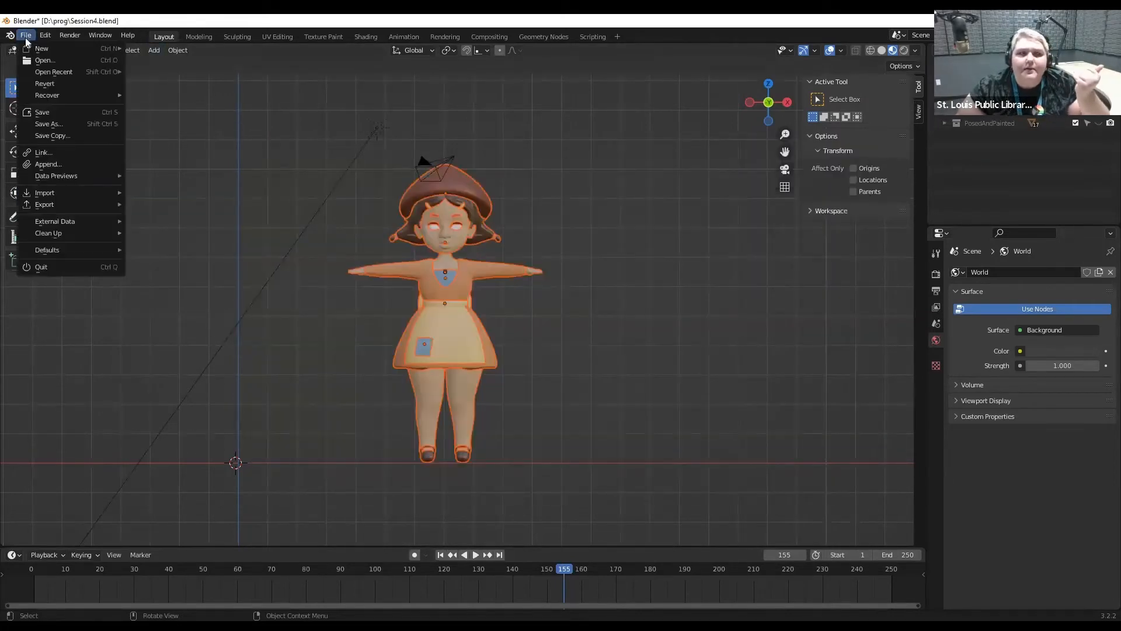
mouse_move(69, 203)
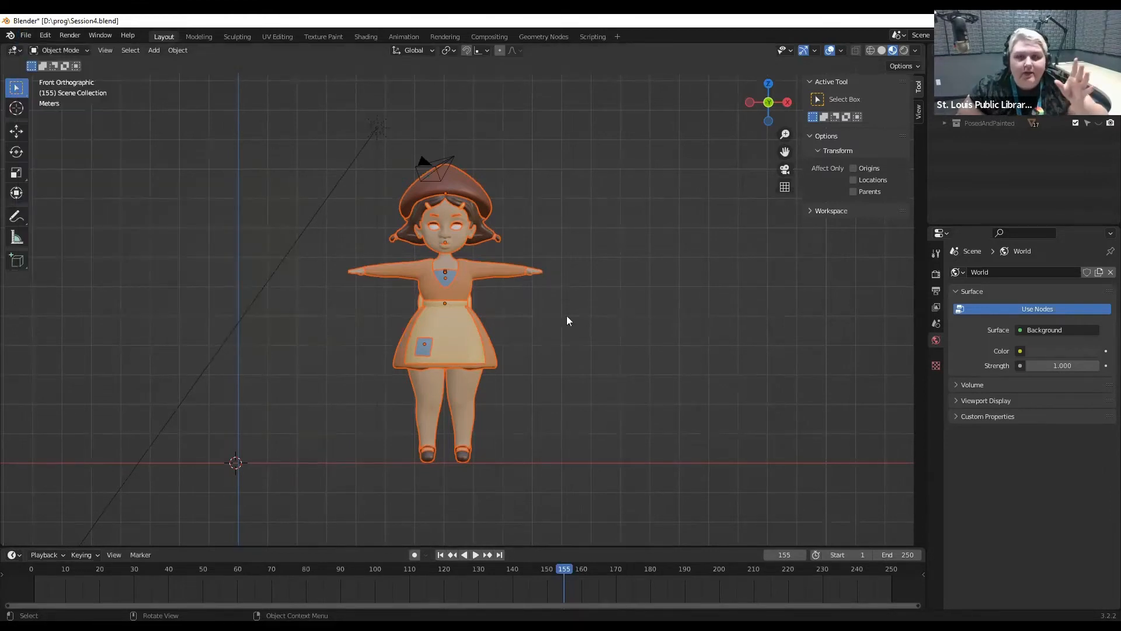
Assign the existing Hat.001 material to the T-posed character's hat.
click(536, 273)
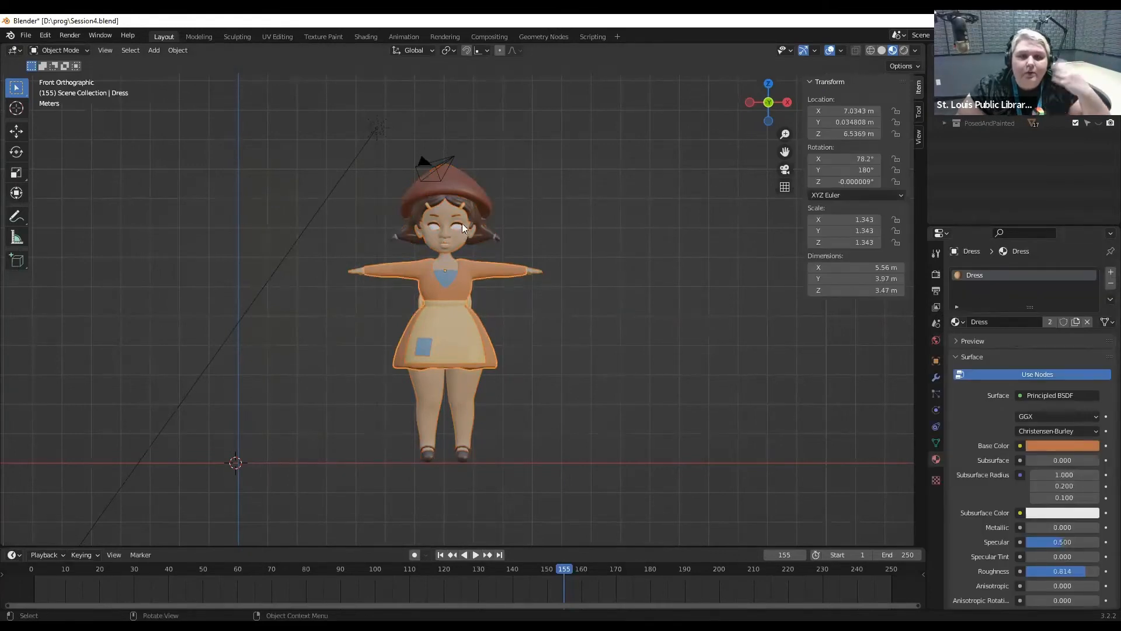
click(479, 197)
click(957, 322)
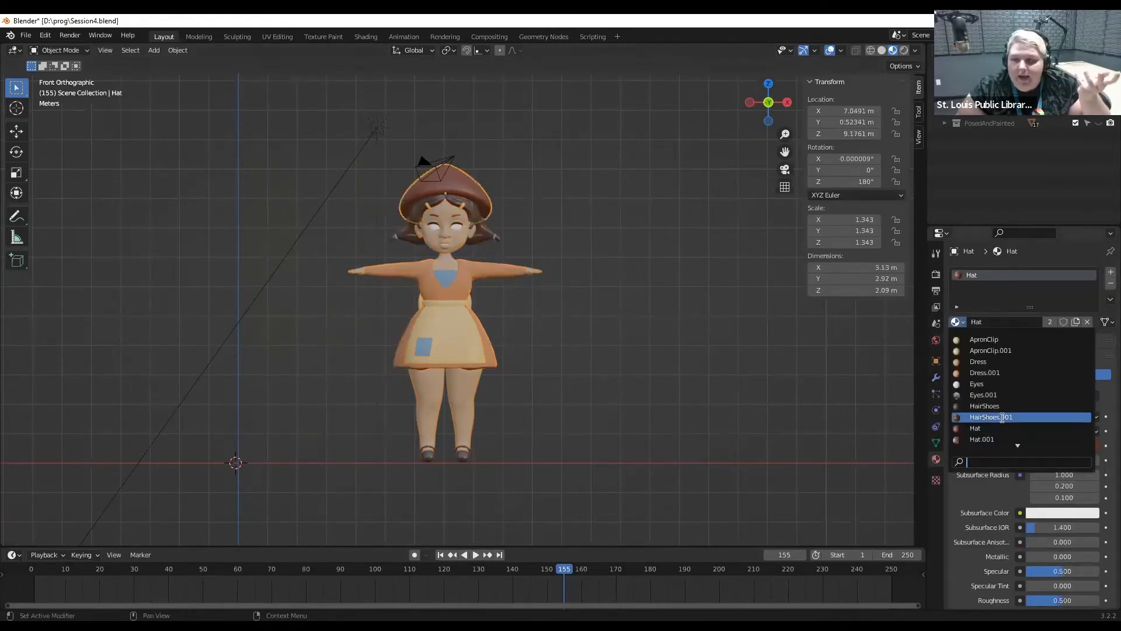
click(1002, 438)
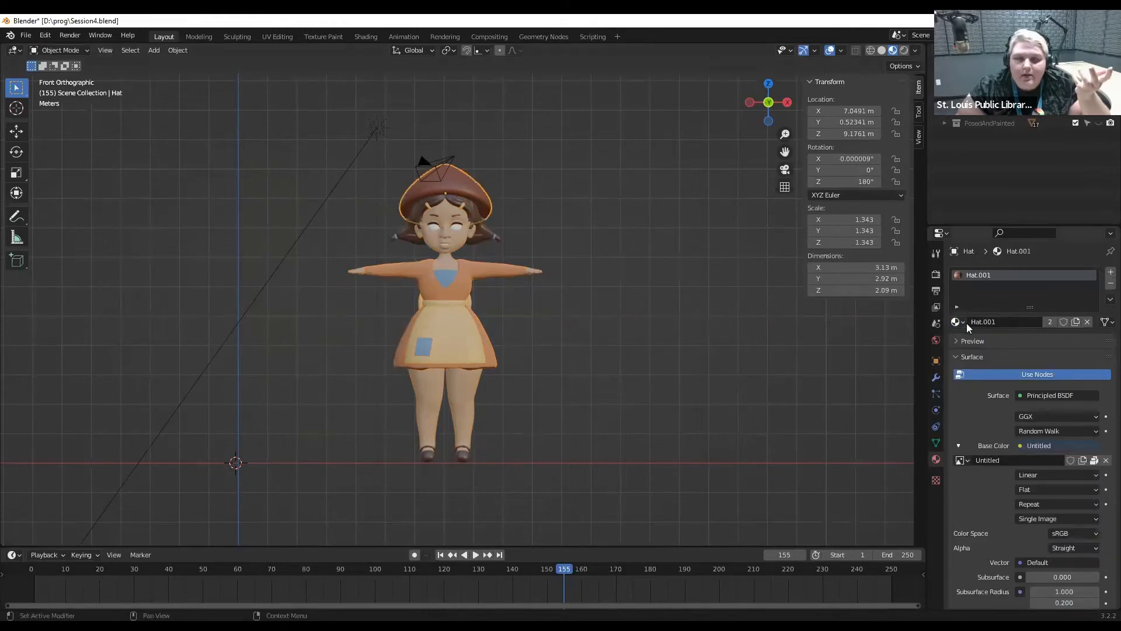
middle_drag(458, 247, 604, 261)
click(770, 105)
scroll(721, 382, up, 3)
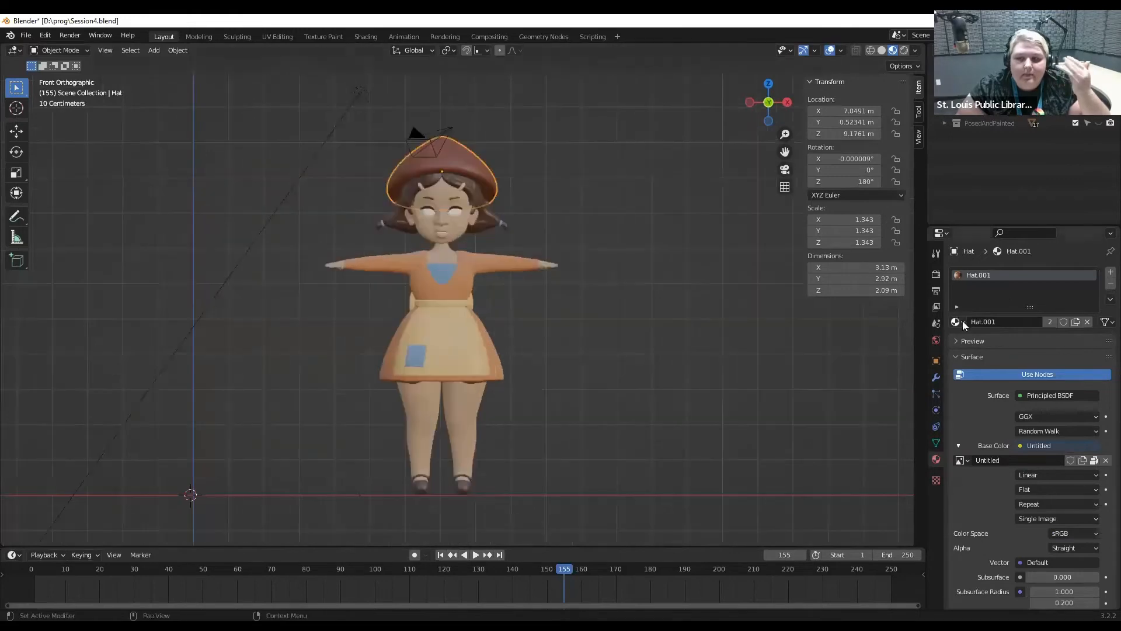
click(957, 322)
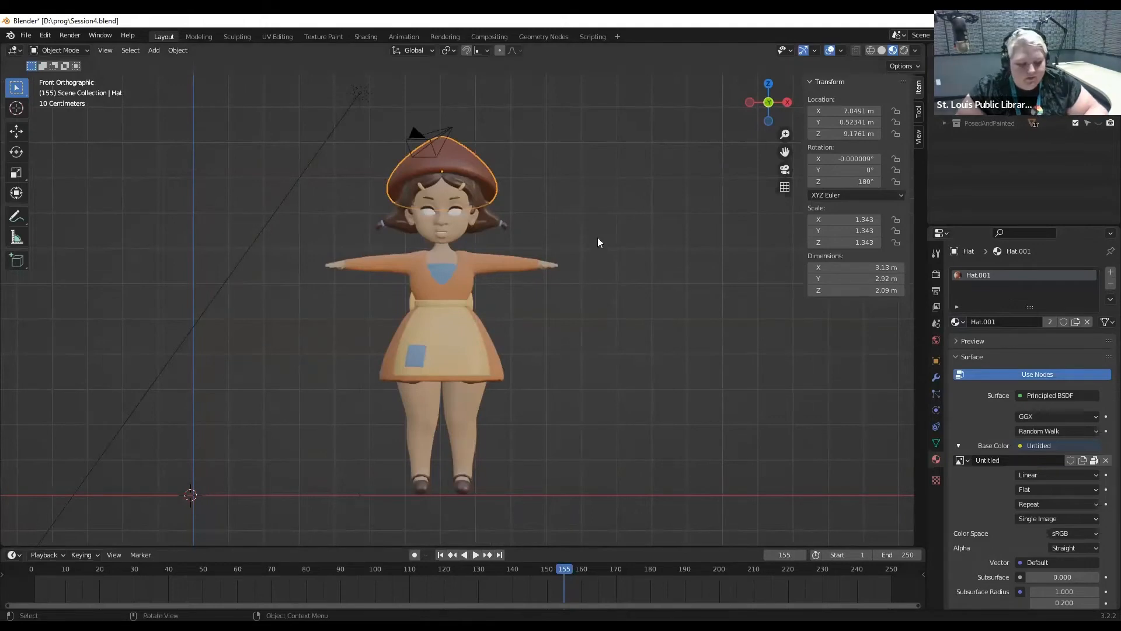
Reveal the hidden posed character and hide the T-posed one.
key(alt+h)
key(alt+a)
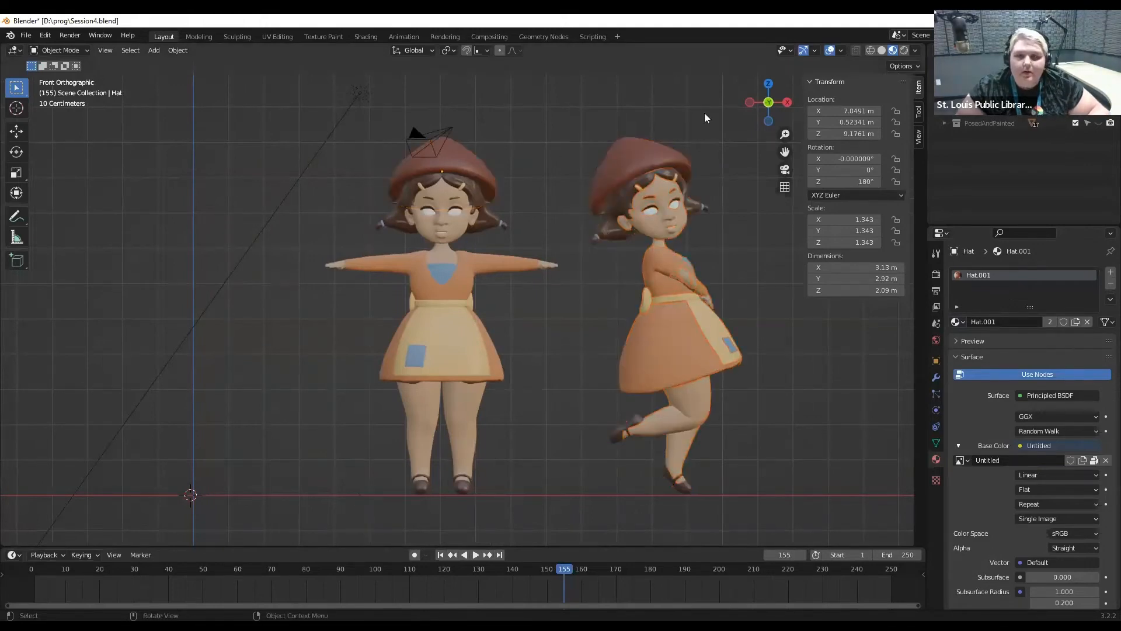
drag(785, 151, 669, 135)
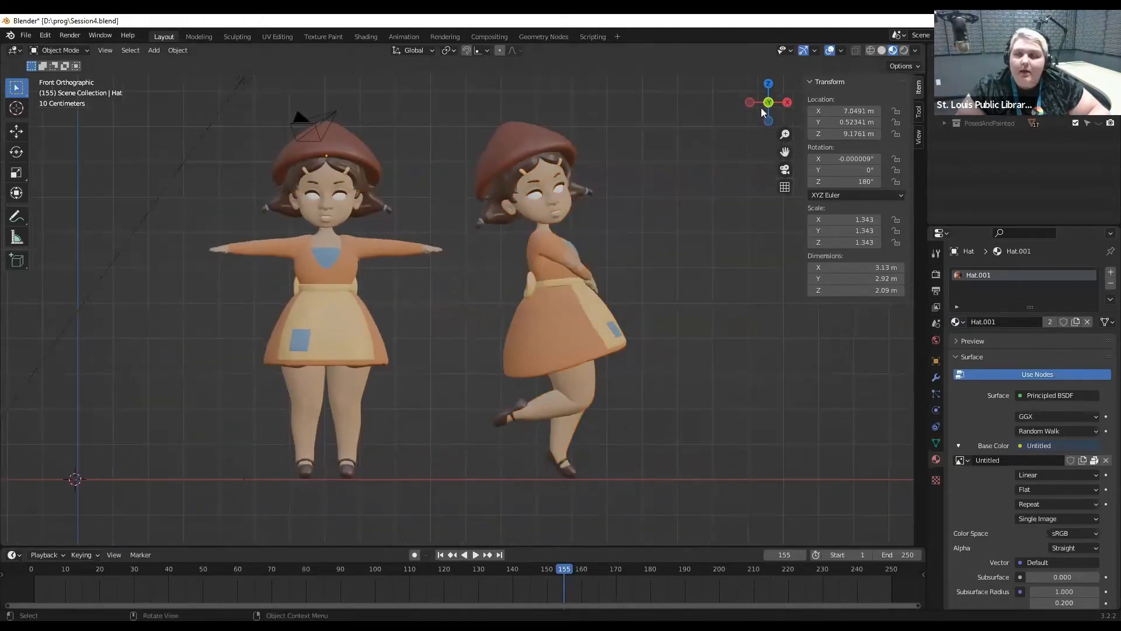
click(1098, 112)
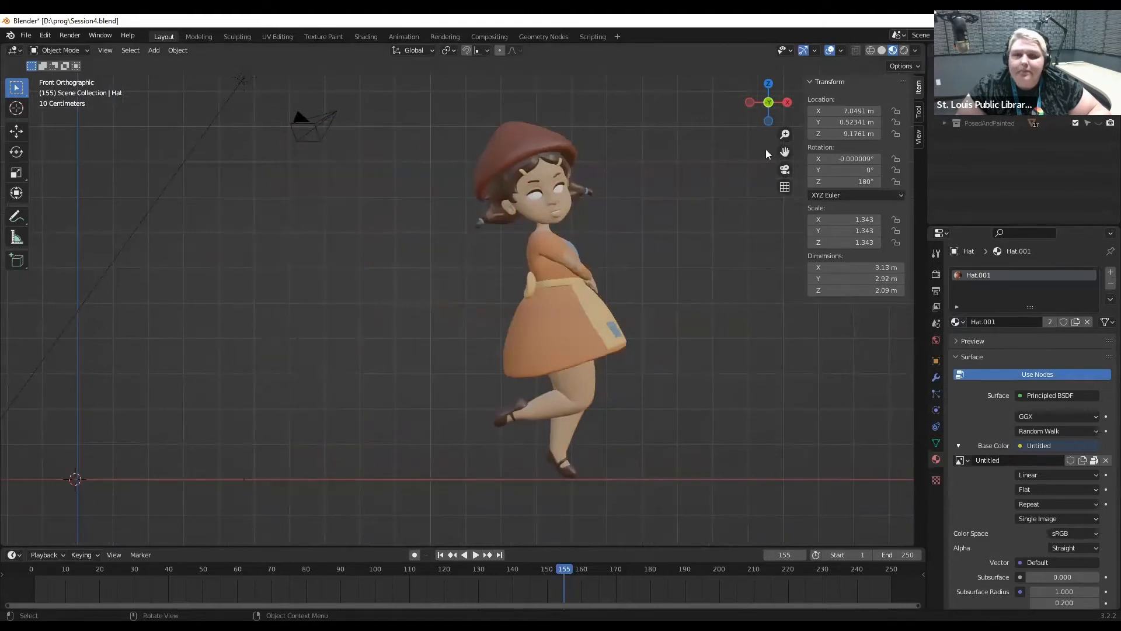
Inspect the posed character's crossed arms up close, show its armature, and return to the front view.
drag(785, 152, 688, 160)
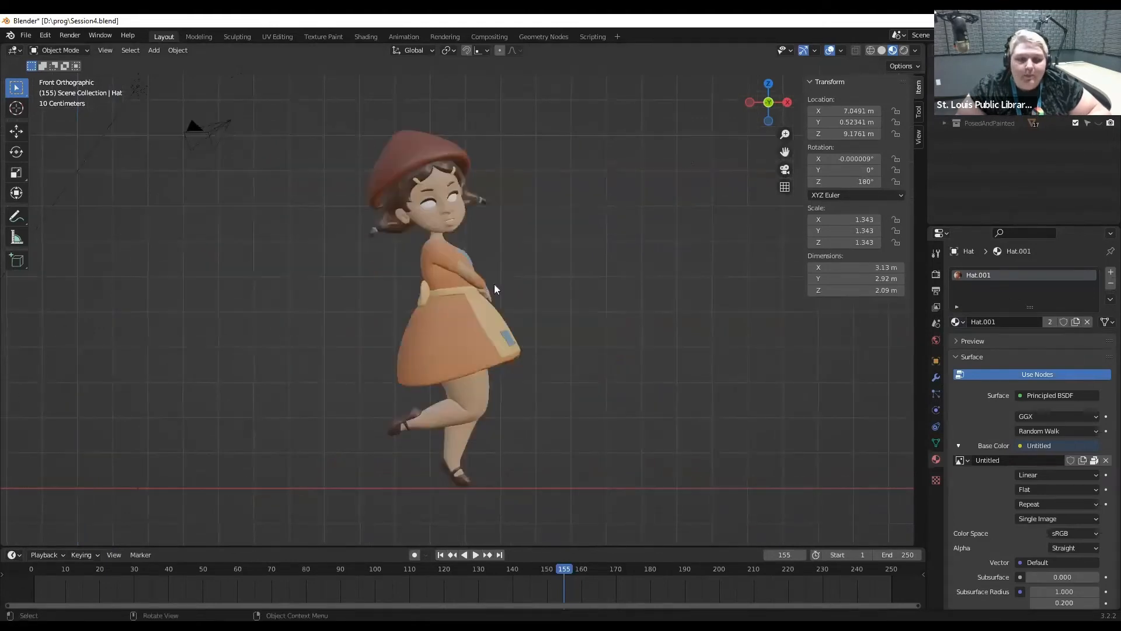
scroll(588, 304, up, 2)
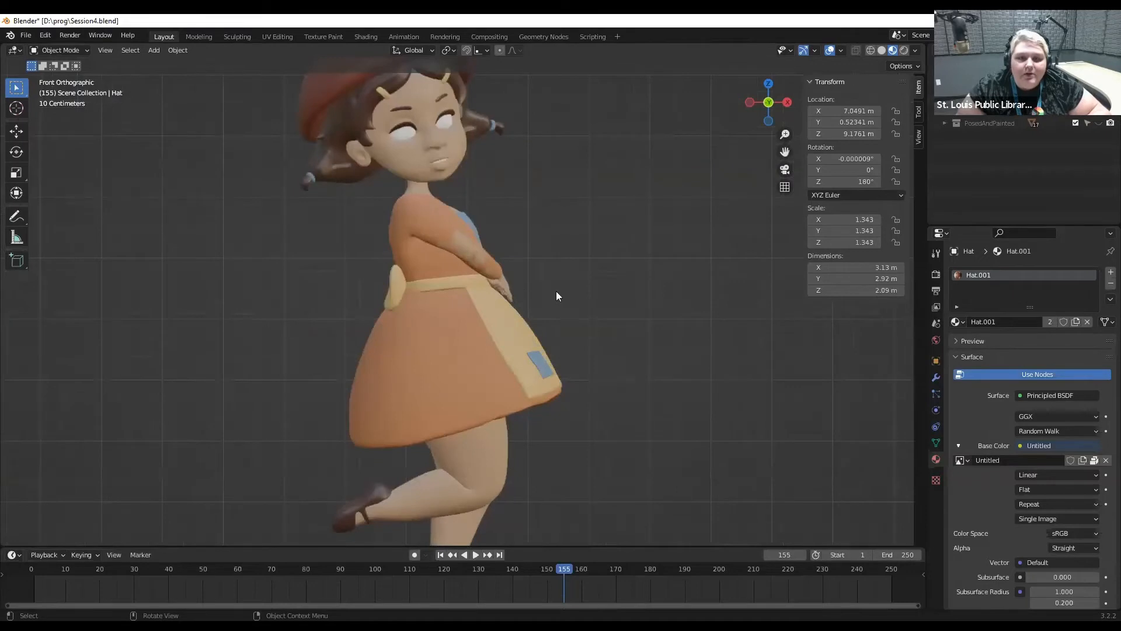
middle_drag(556, 295, 449, 271)
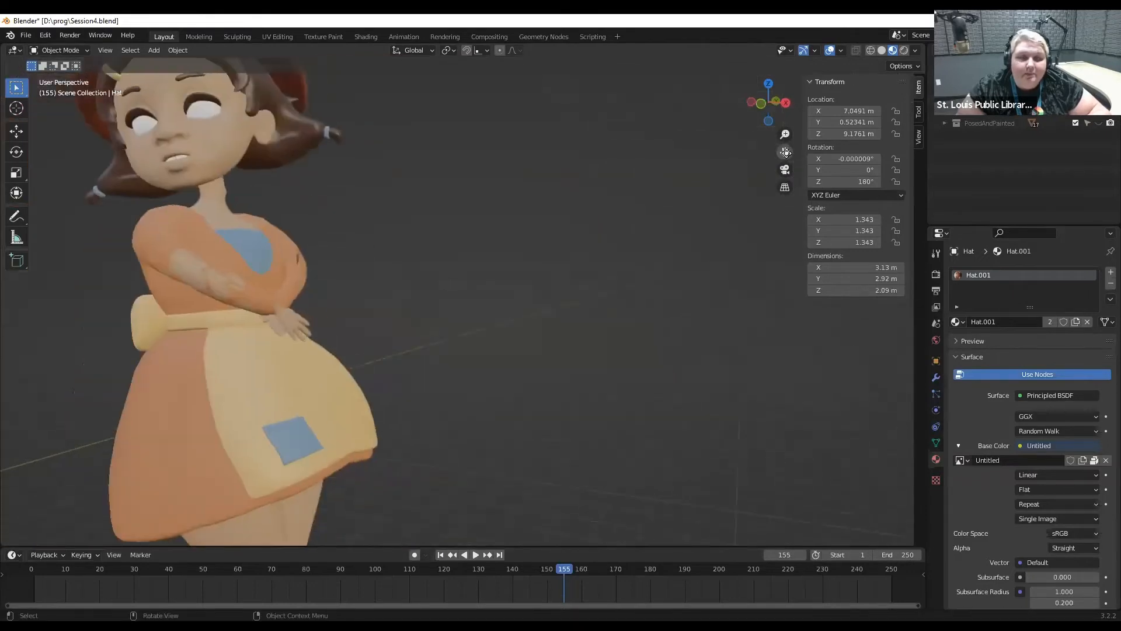
drag(786, 153, 1070, 101)
scroll(785, 153, down, 5)
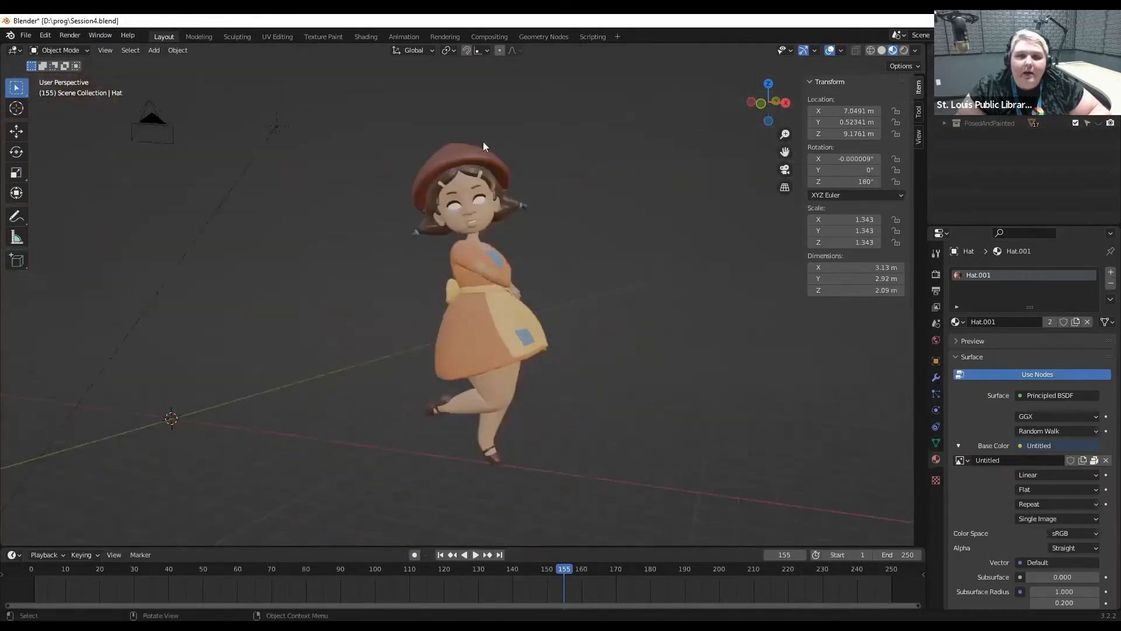
scroll(484, 146, up, 2)
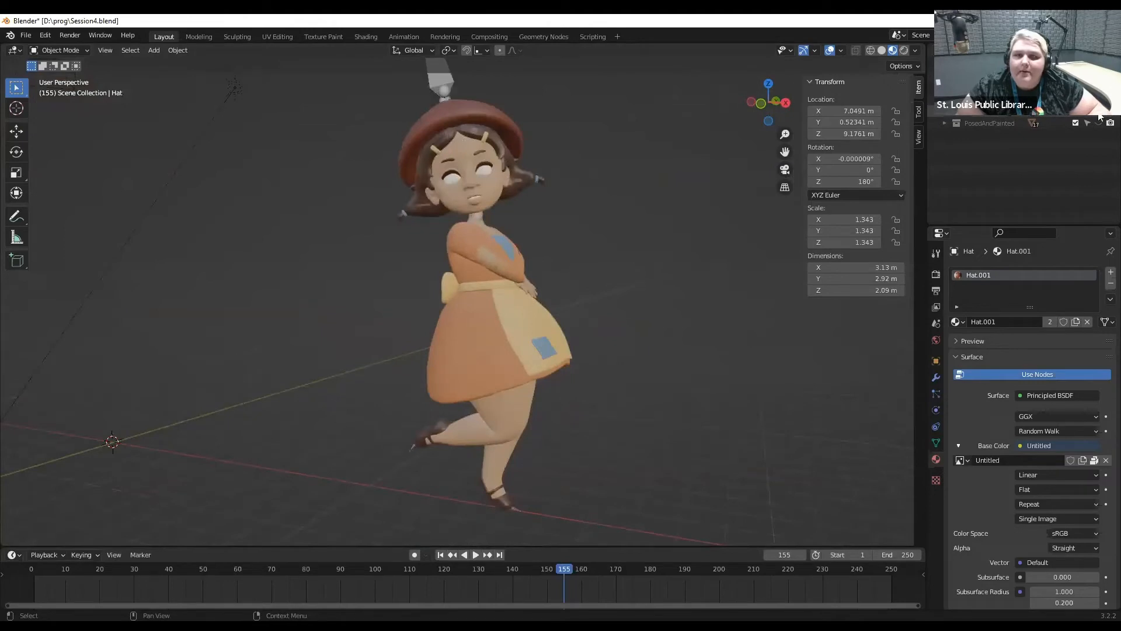
click(766, 104)
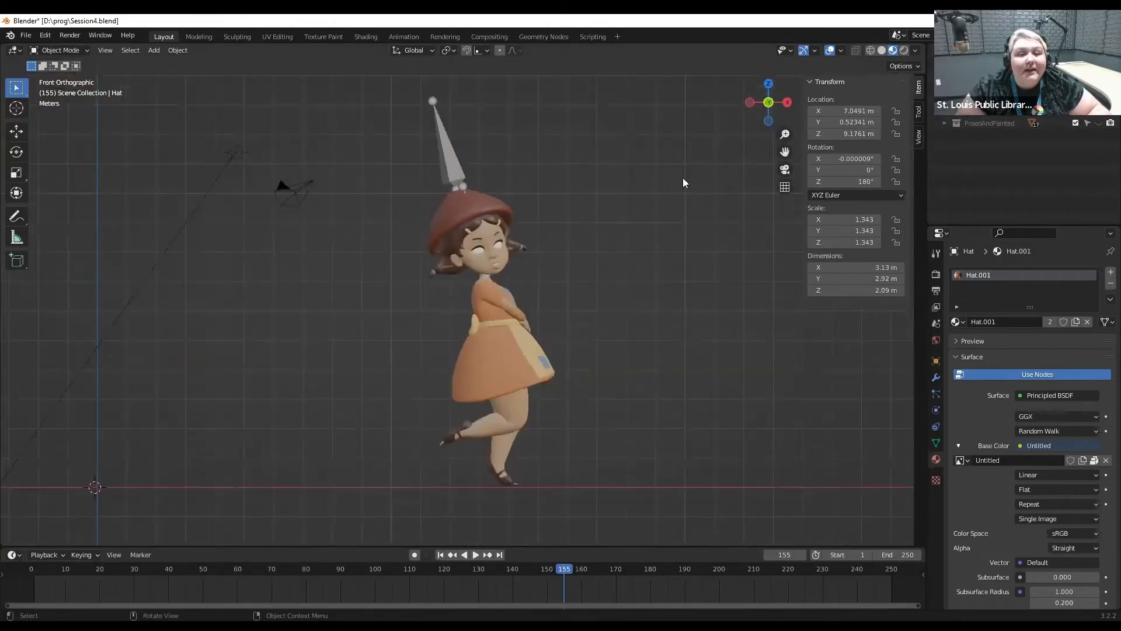
Switch the posed character's armature to Pose Mode and display the model in Solid shading with X-ray.
click(447, 157)
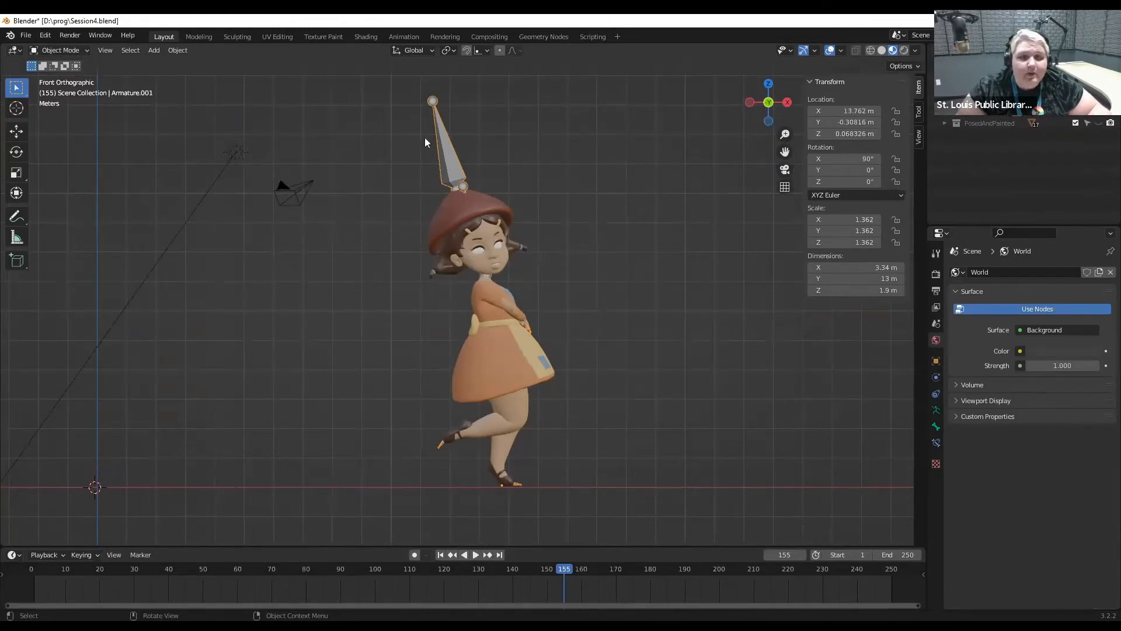
click(68, 50)
click(73, 87)
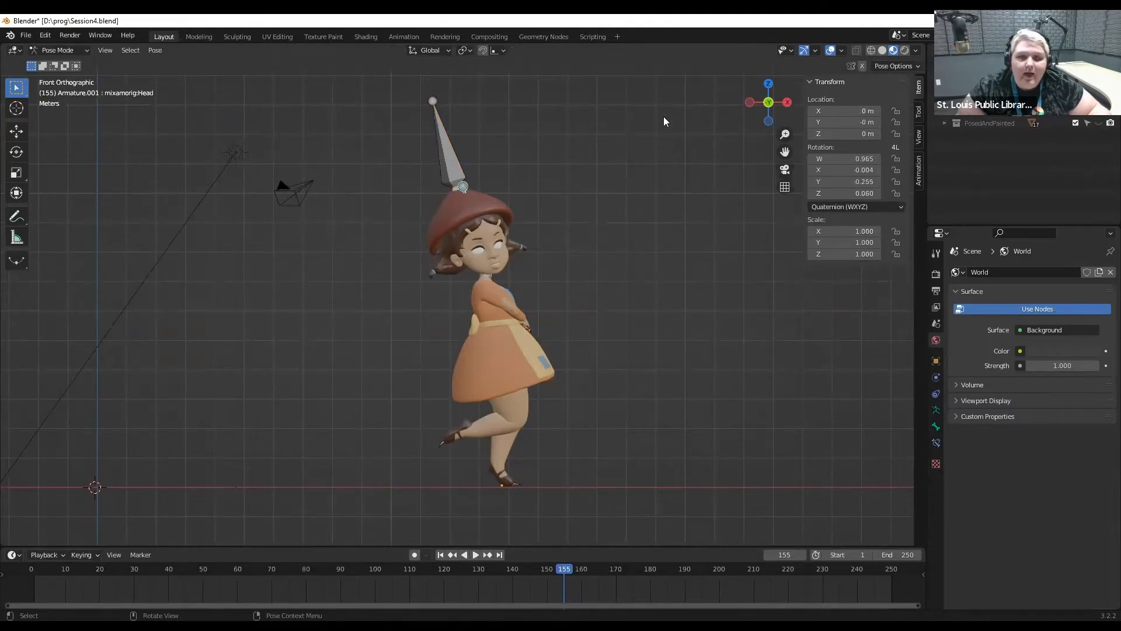
click(881, 52)
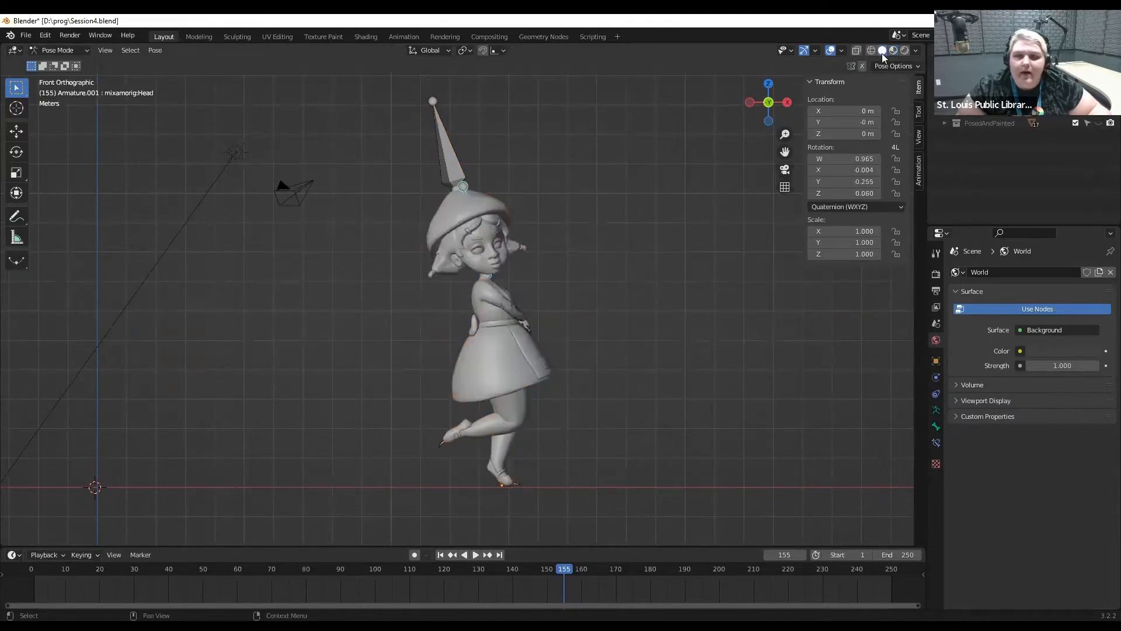
click(855, 51)
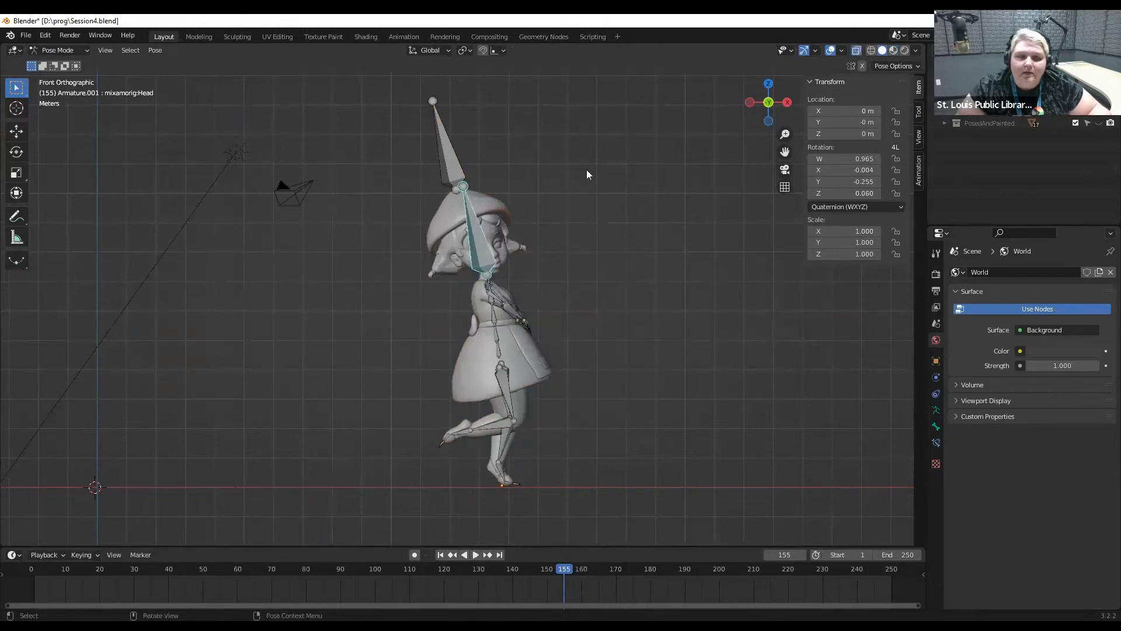
Rotate the posed character's head bone about 50° around the global Z axis.
middle_drag(528, 319, 474, 326)
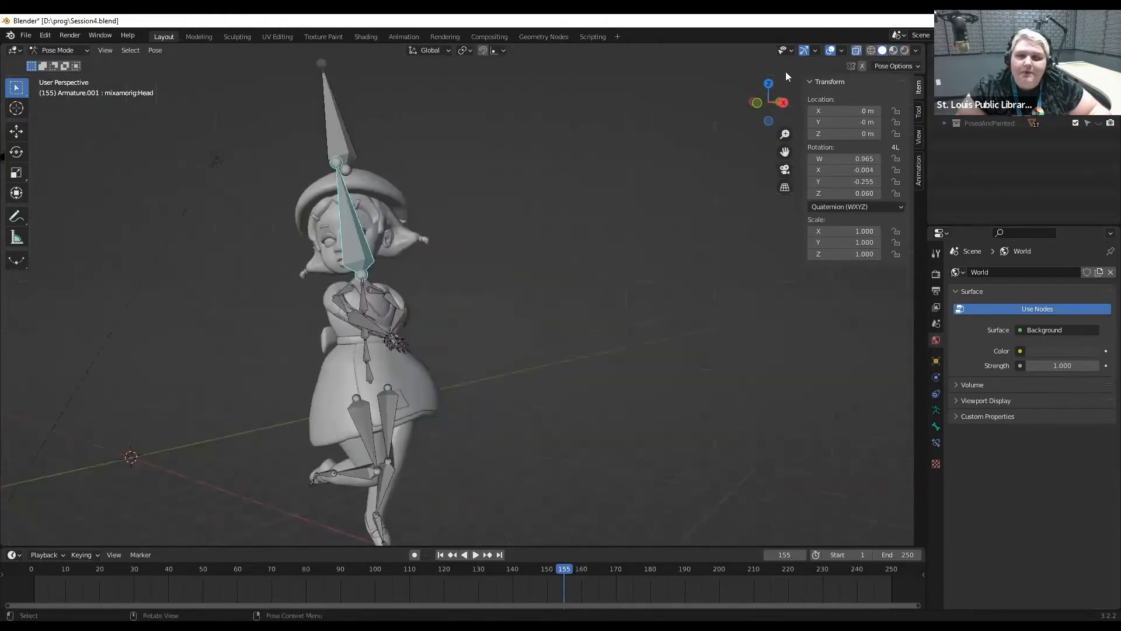
click(756, 103)
scroll(555, 270, up, 1)
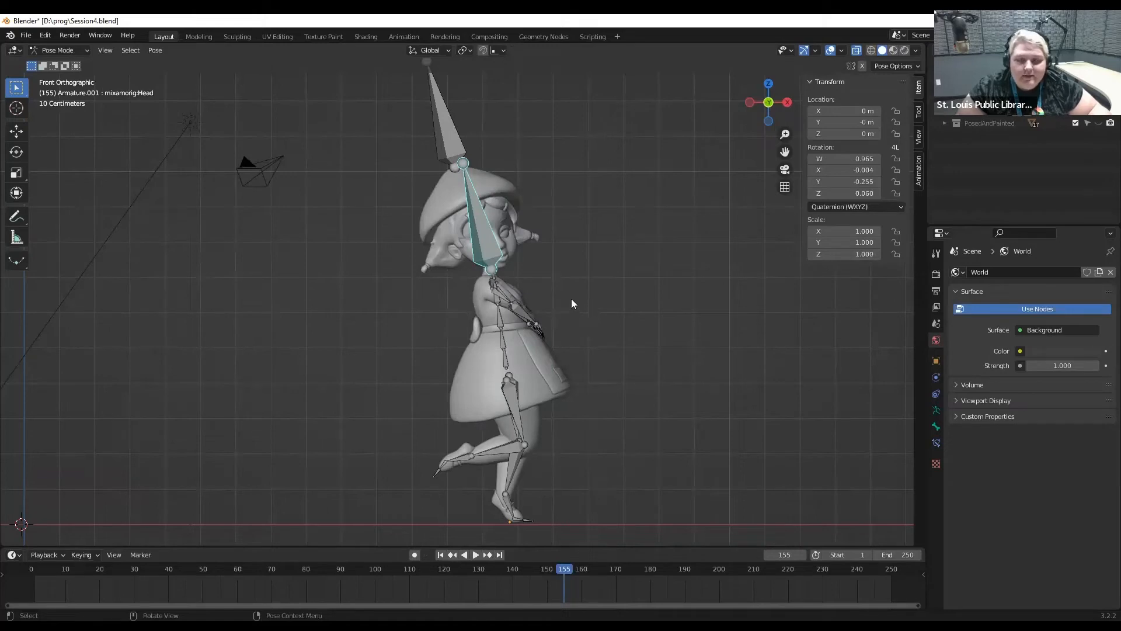
key(r)
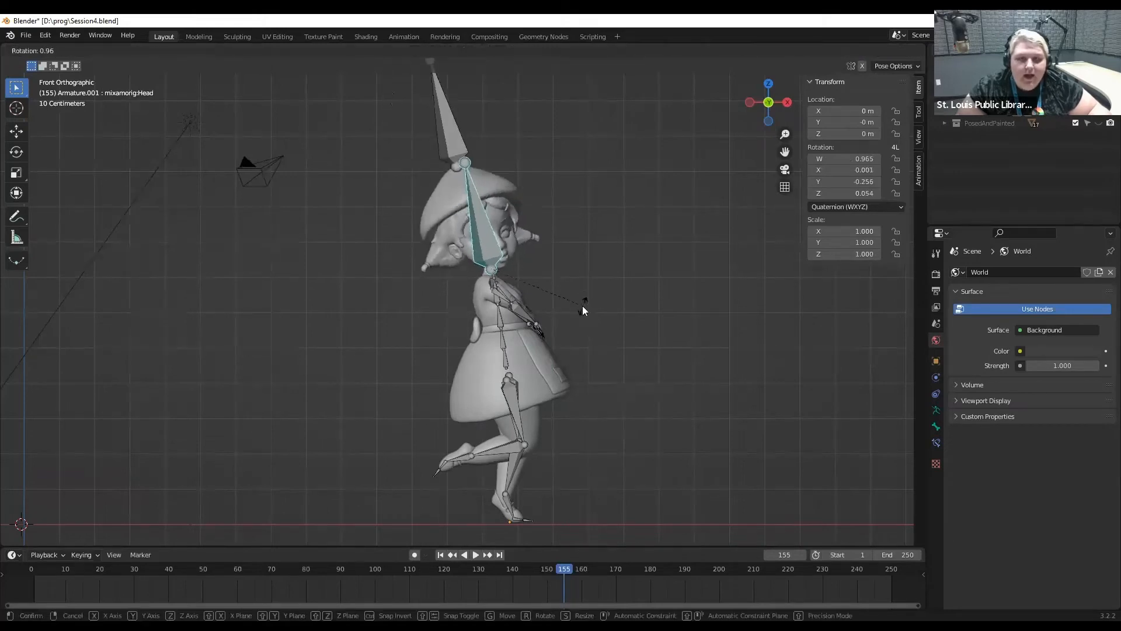
key(z)
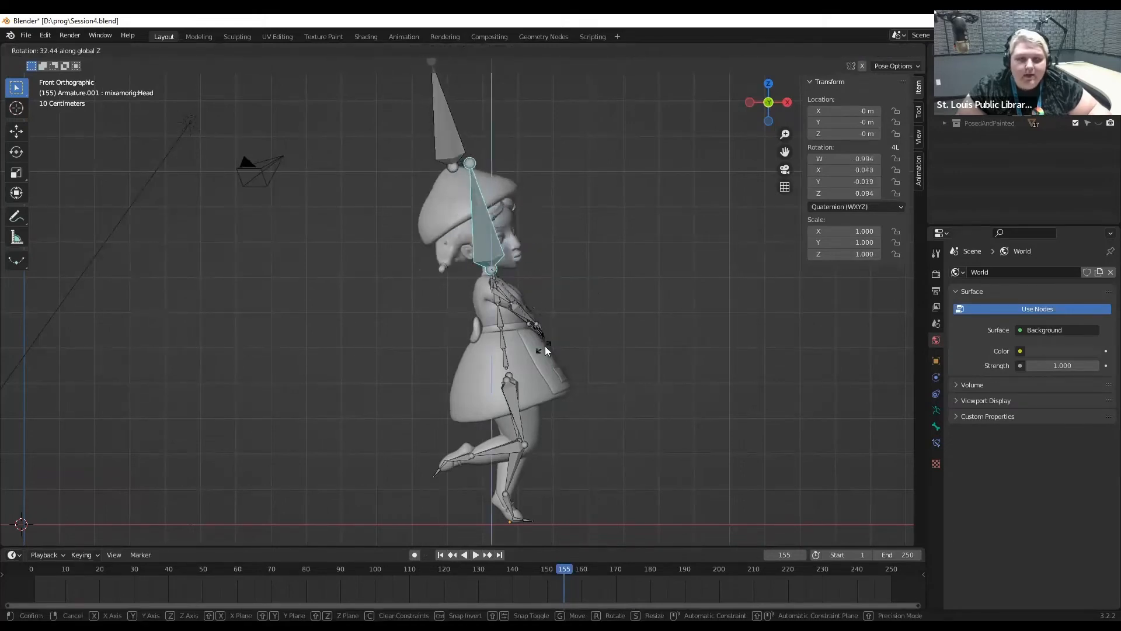
click(522, 360)
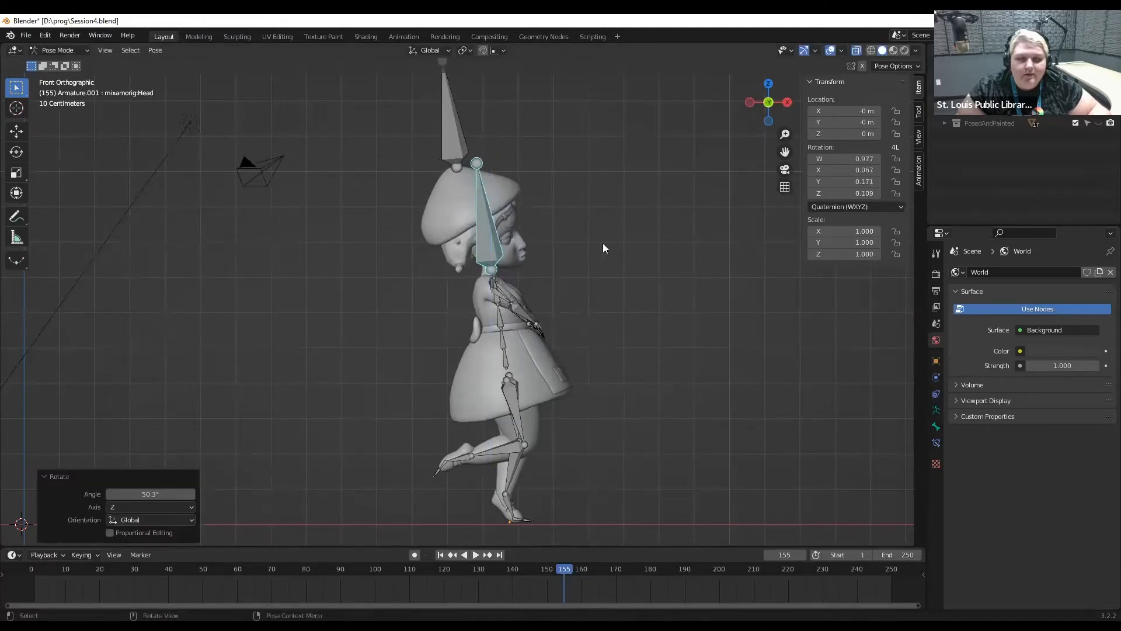
key(Tab)
key(Tab)
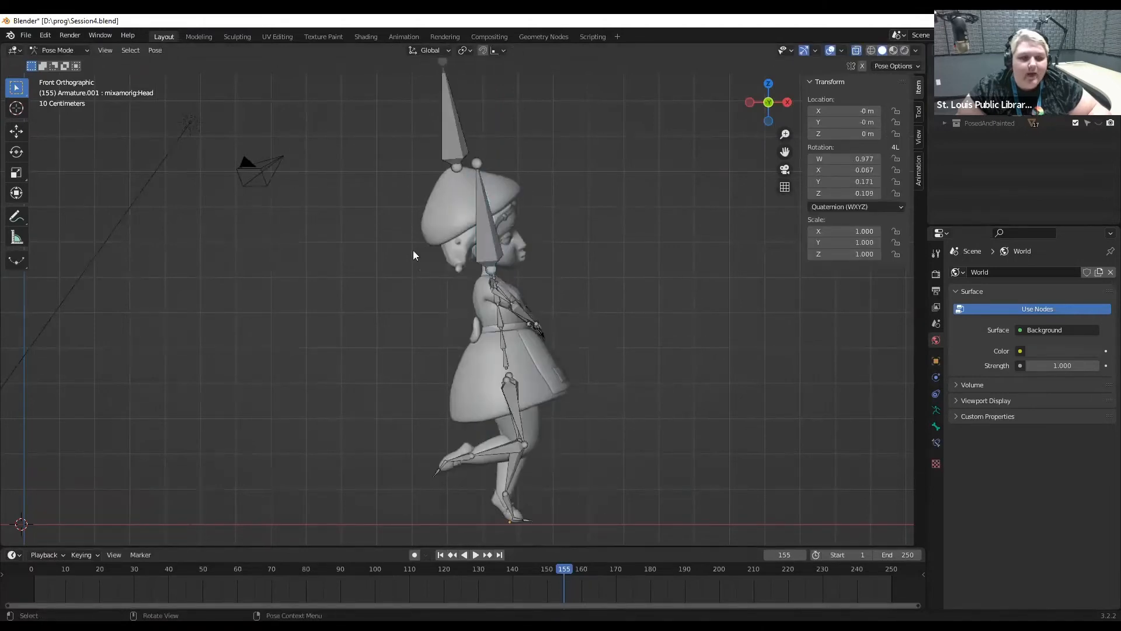
middle_drag(413, 253, 699, 123)
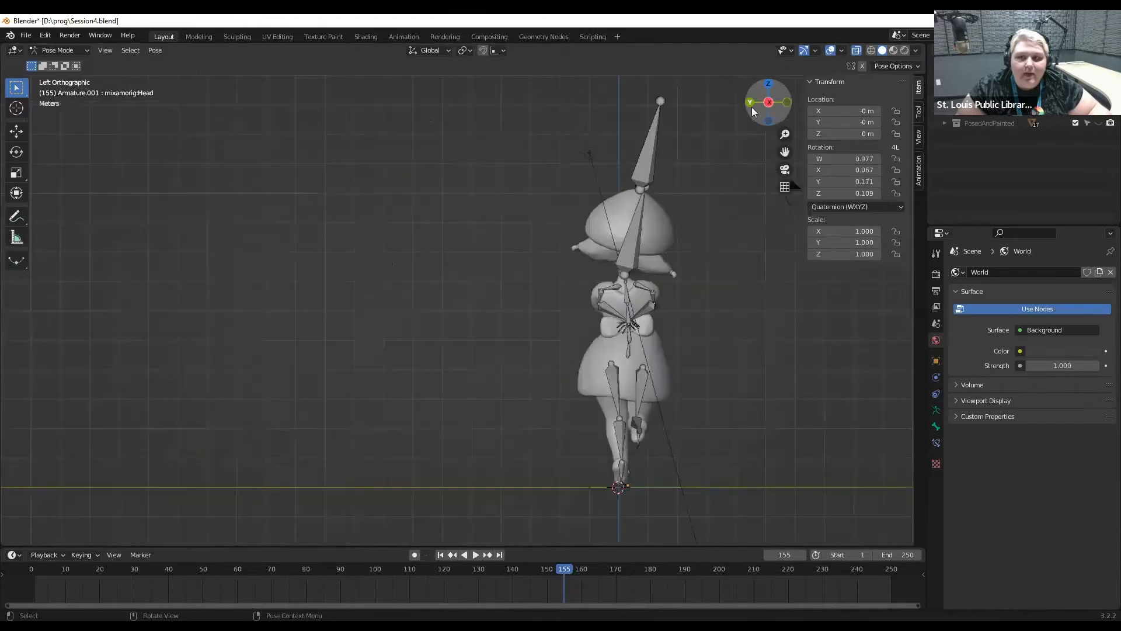
Show the posed character in side profile using the Front Orthographic view and enlarge the timeline area.
click(755, 103)
click(781, 109)
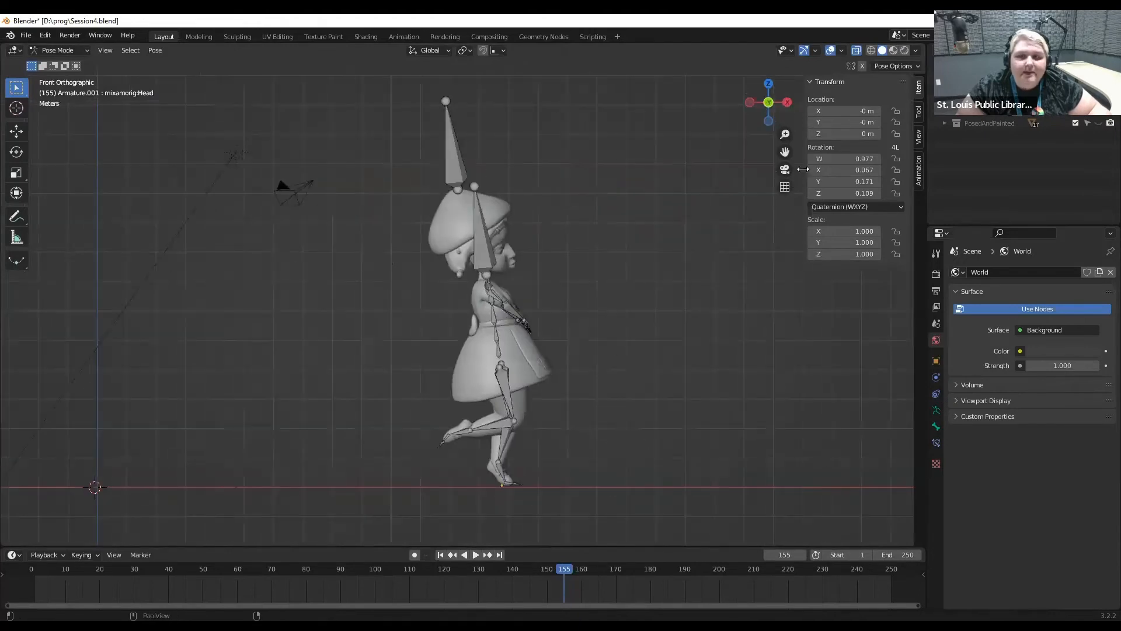
shift+middle_drag(666, 336, 645, 330)
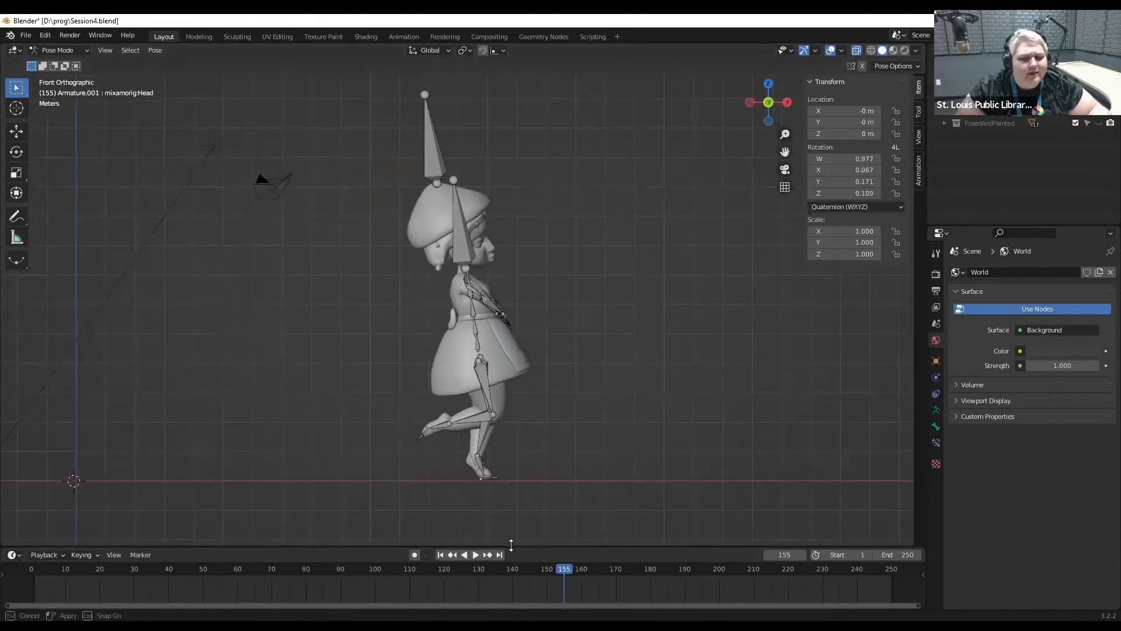
drag(510, 546, 517, 525)
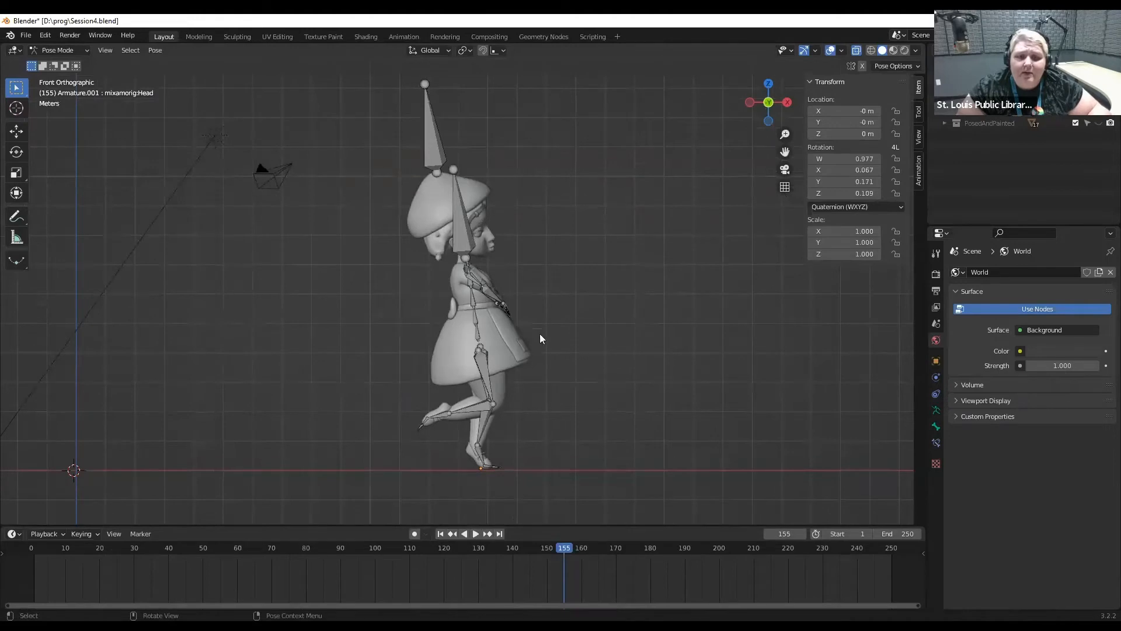
drag(9, 556, 273, 576)
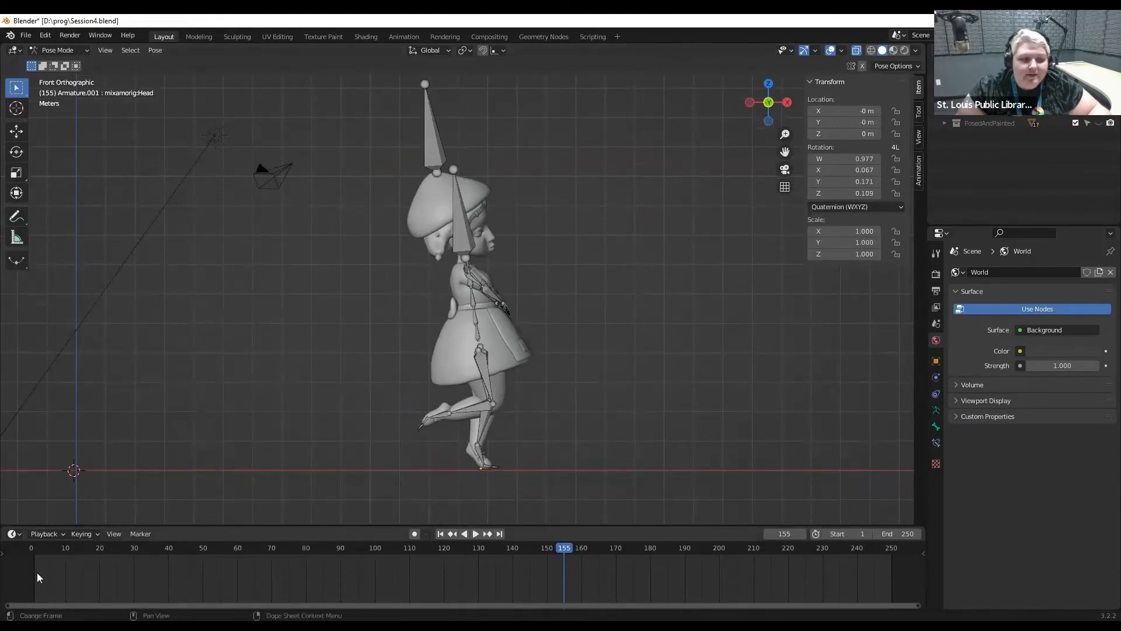
Insert a Rotation keyframe and a Location, Rotation & Scale keyframe for the head bone at frame 155.
right_click(538, 334)
click(471, 244)
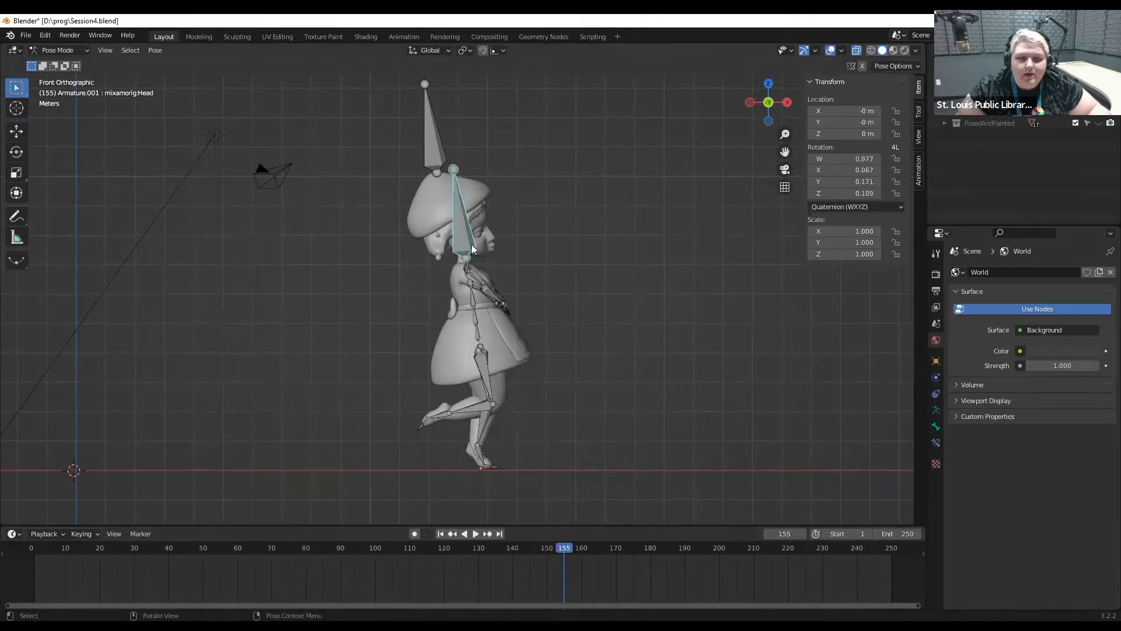
right_click(471, 244)
click(448, 244)
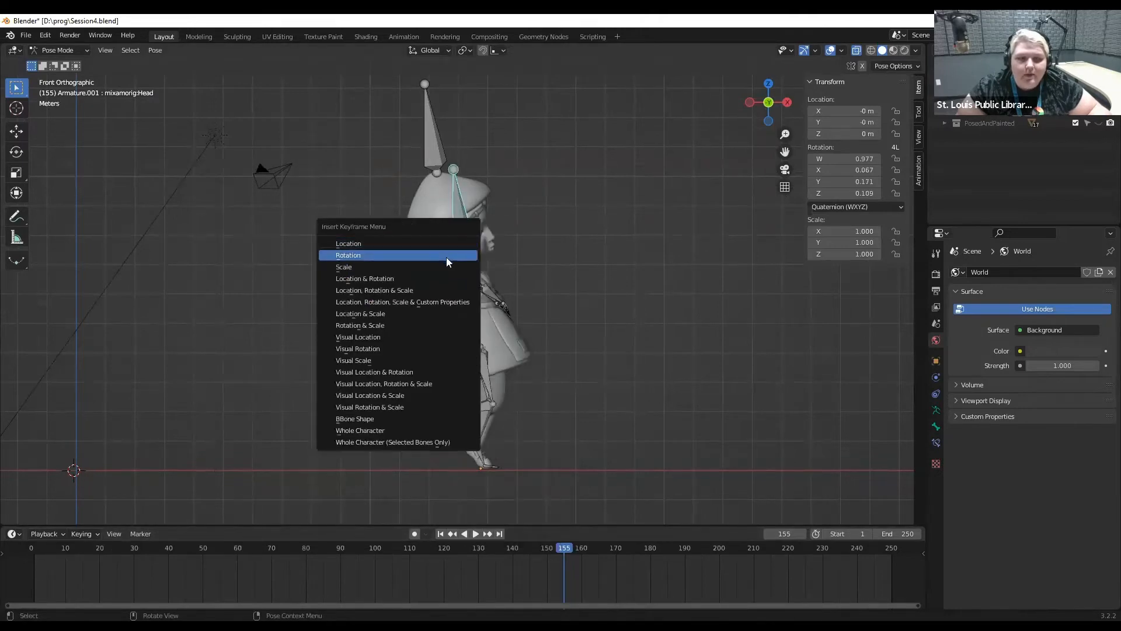
click(446, 256)
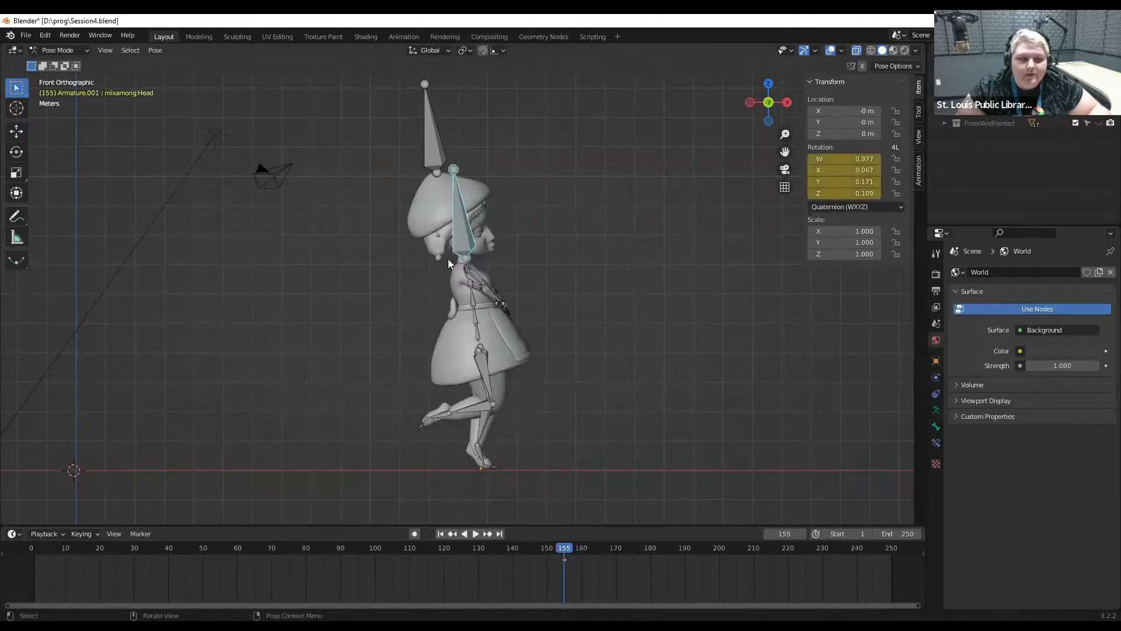
right_click(500, 244)
click(489, 242)
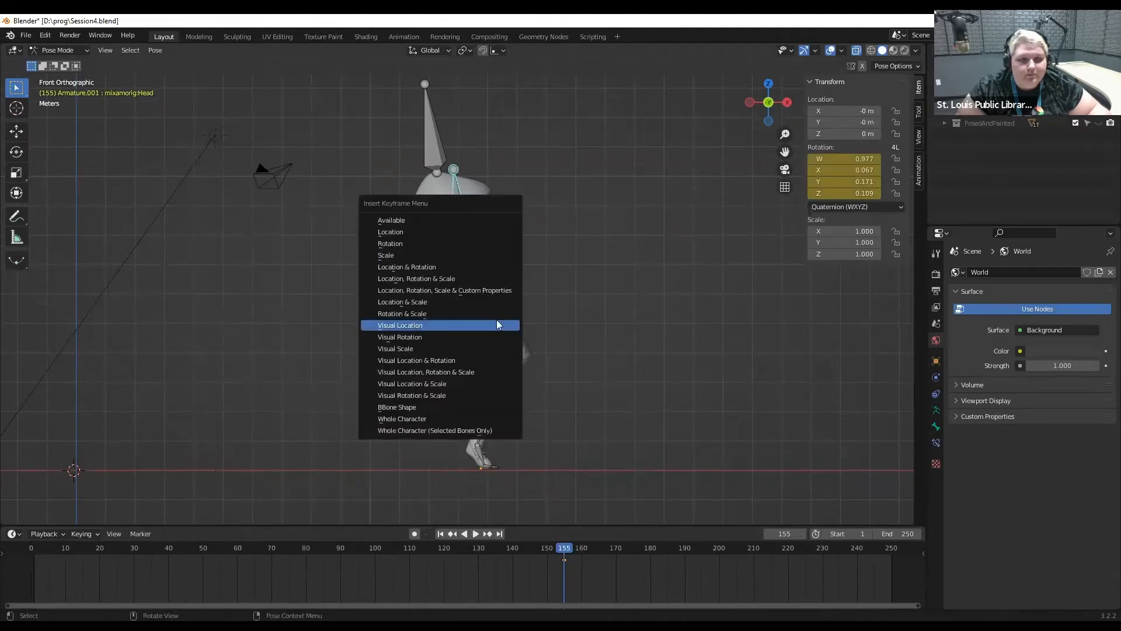
click(482, 278)
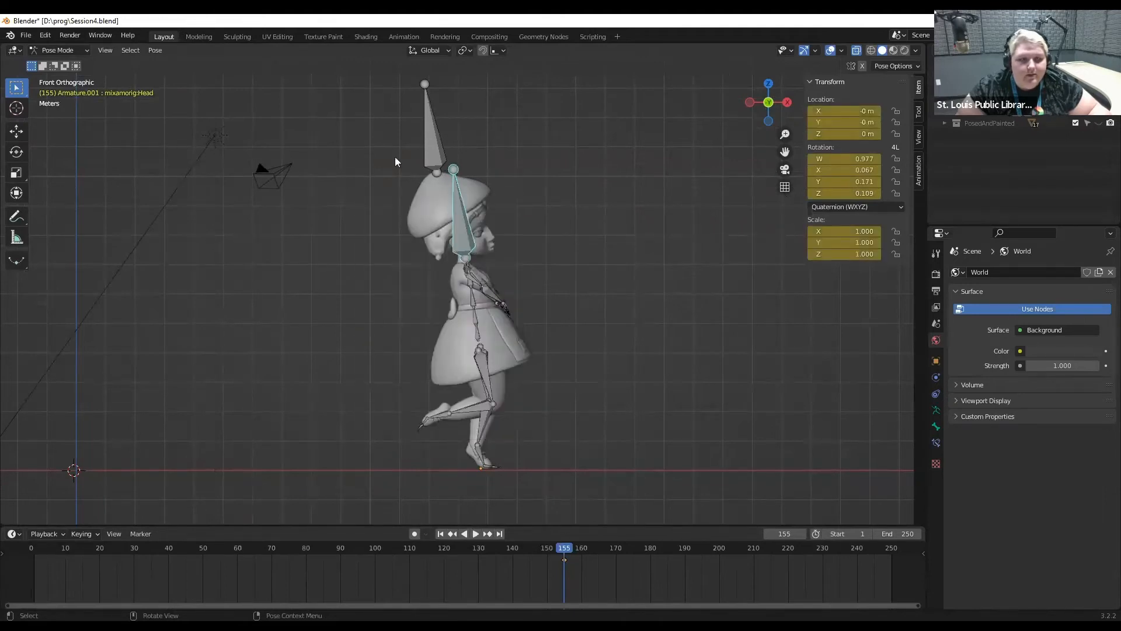
Select all of the armature's bones and scrub the timeline to frame 160 and back to frame 155.
drag(377, 140, 538, 501)
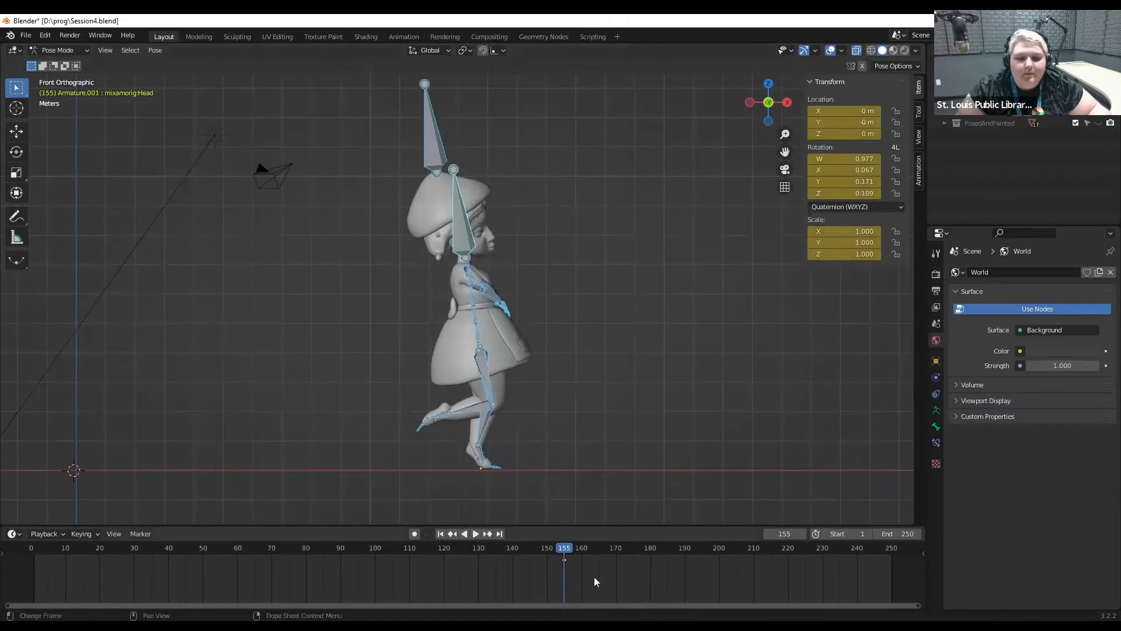
drag(568, 549, 583, 548)
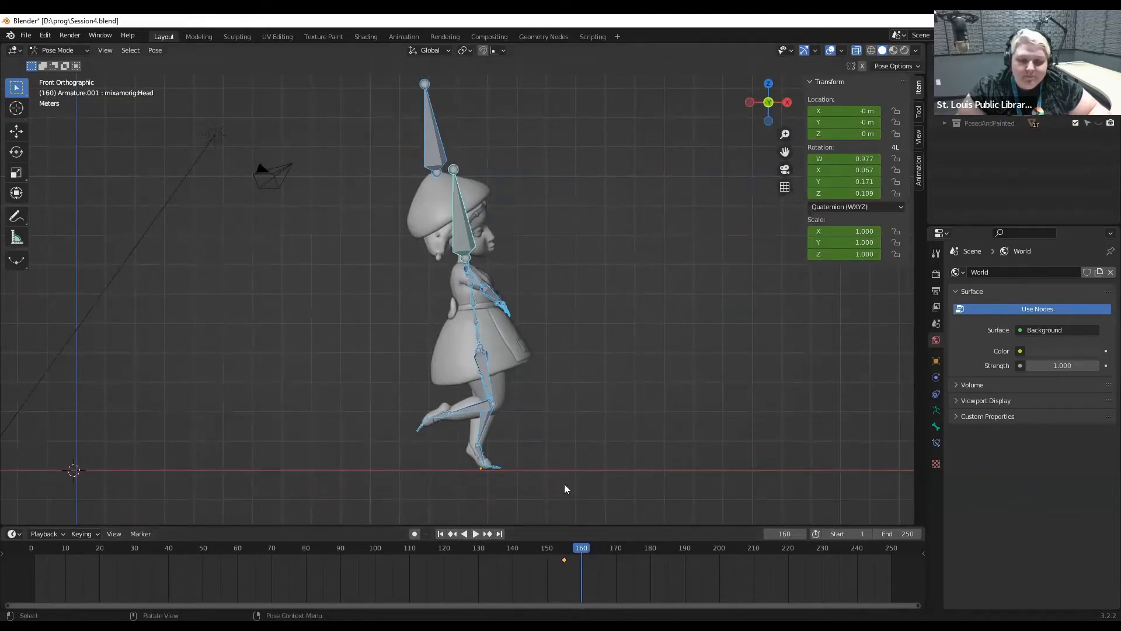
click(563, 549)
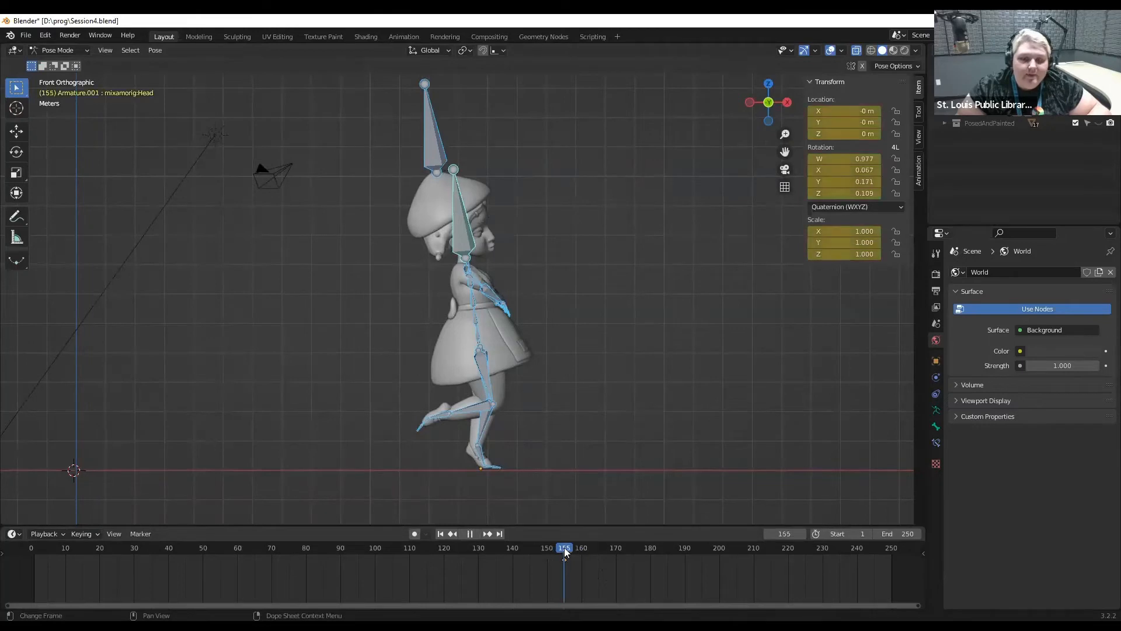
Try an unkeyed rotation of the head bone around the global Z axis at frame 155, checking the pose at frames 180 and 148.
click(474, 250)
key(r)
key(z)
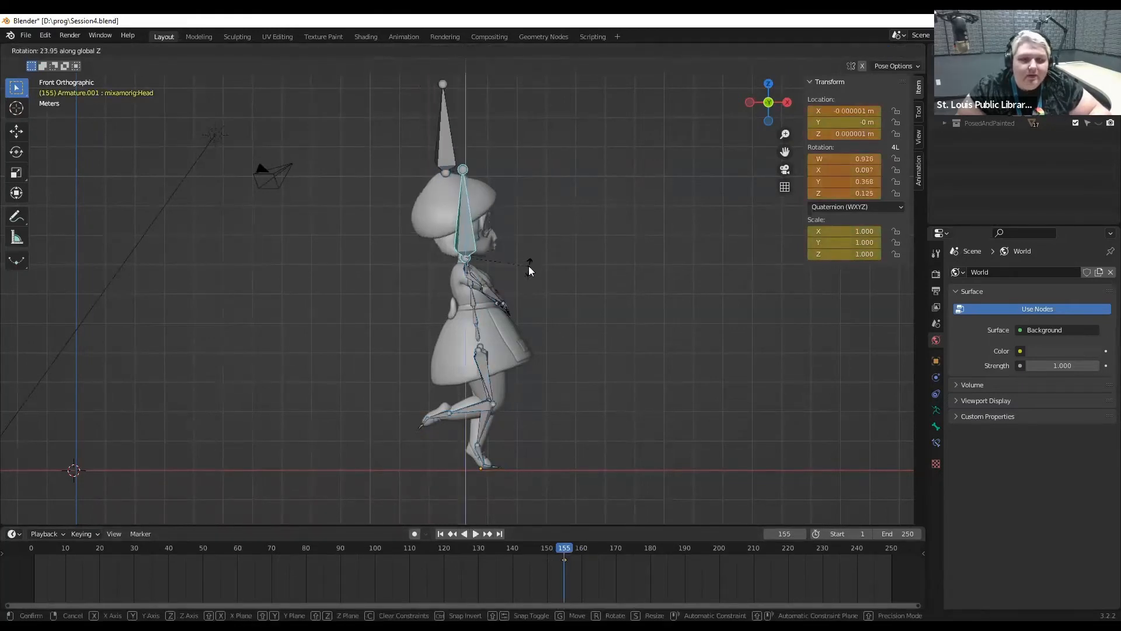
click(500, 177)
click(646, 411)
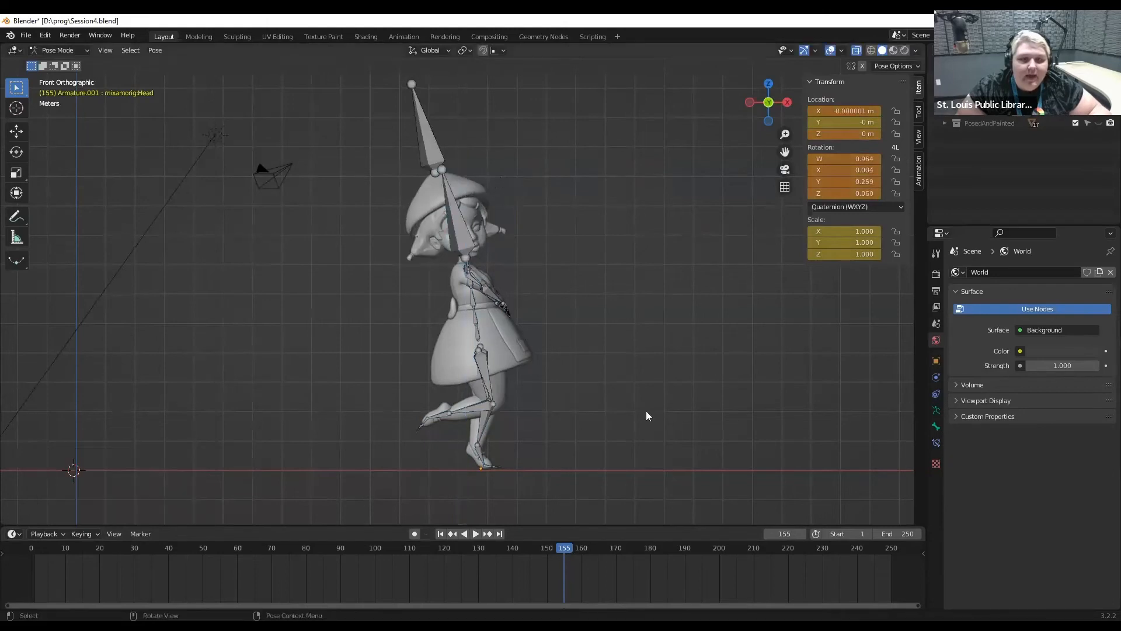
click(649, 545)
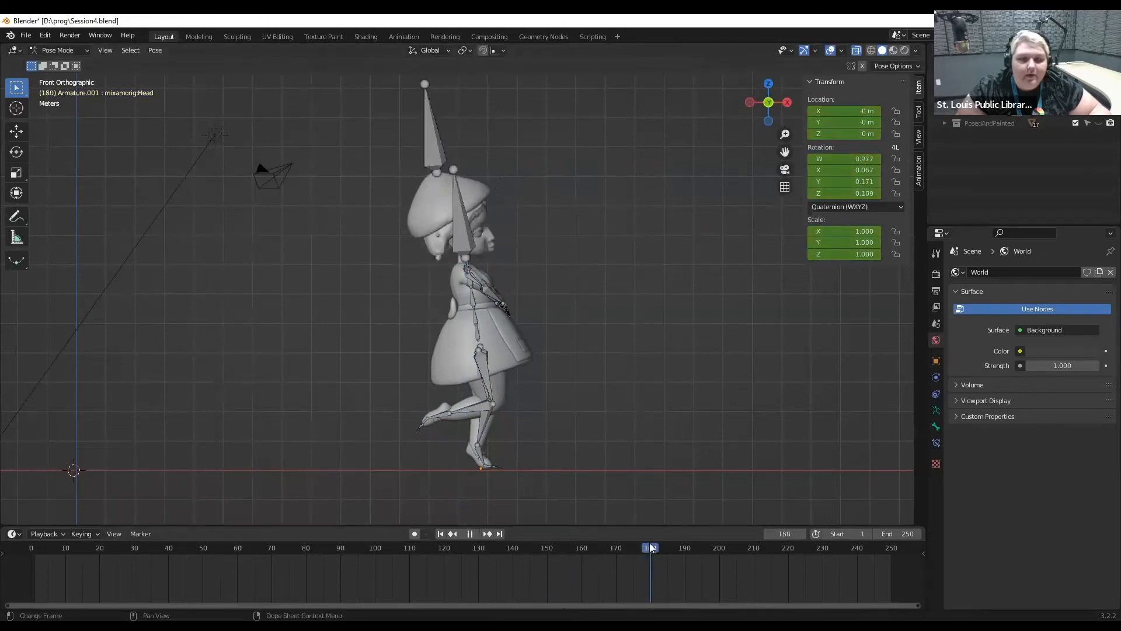
mouse_move(547, 552)
mouse_down()
mouse_move(505, 544)
mouse_move(540, 543)
mouse_up()
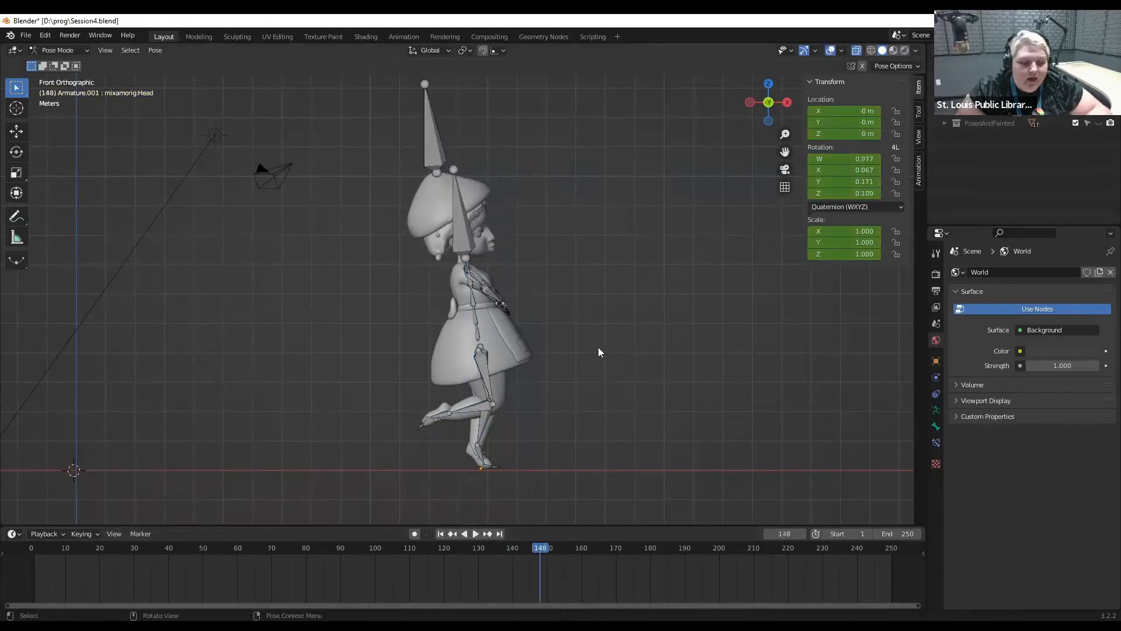
Delete the head bone's keyframe at frame 155.
click(470, 231)
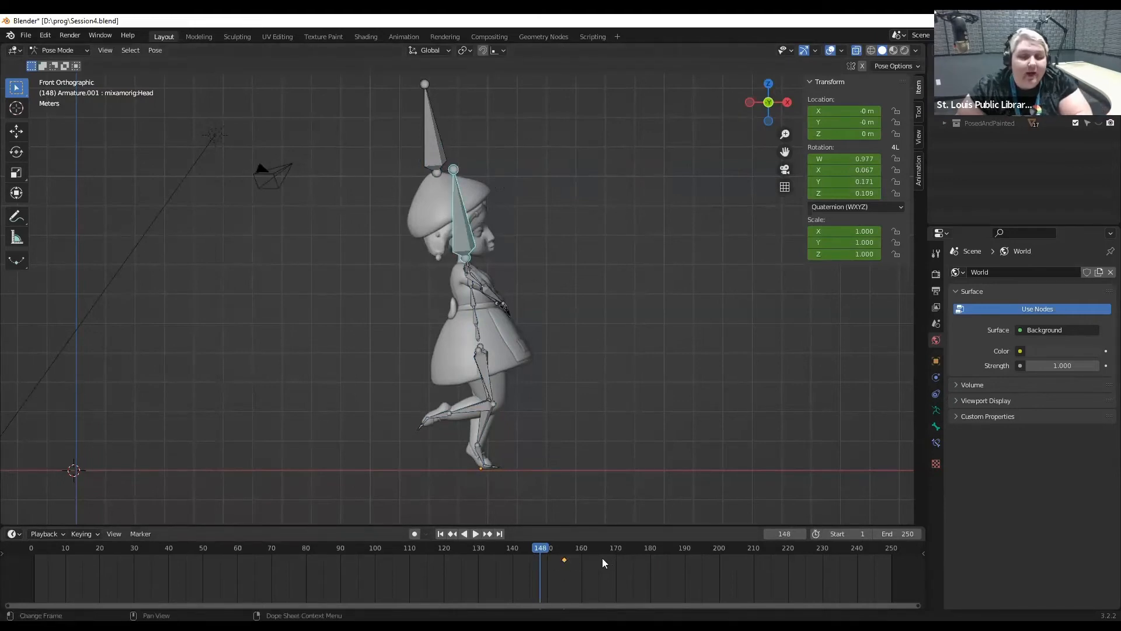
key(Delete)
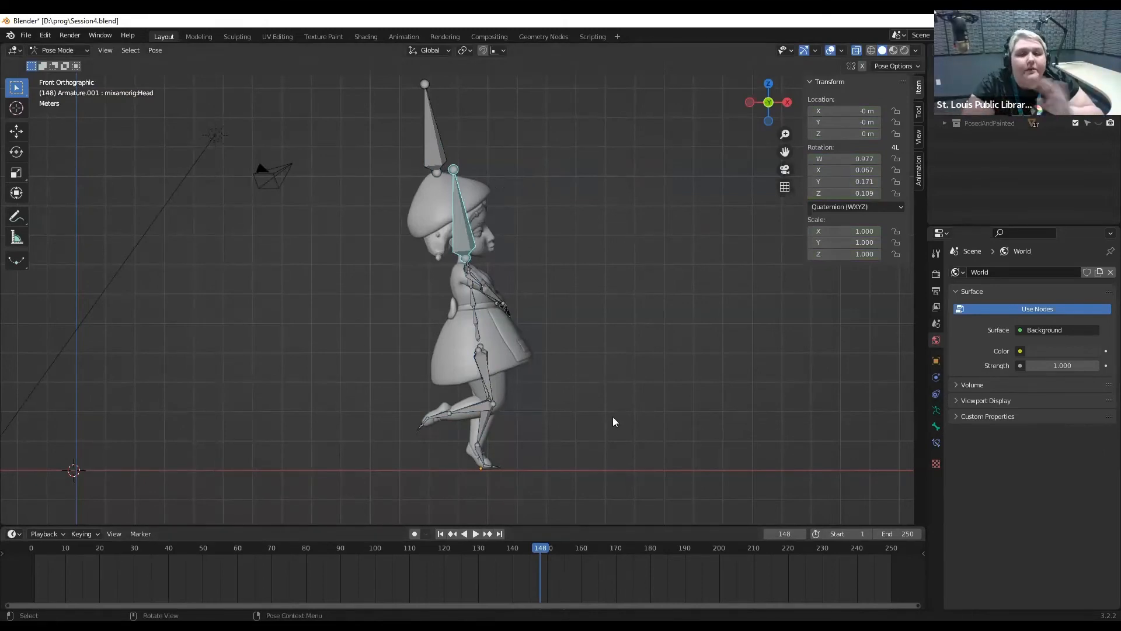
Try tilting the head bone forward about 45° in the side profile view.
scroll(549, 222, up, 2)
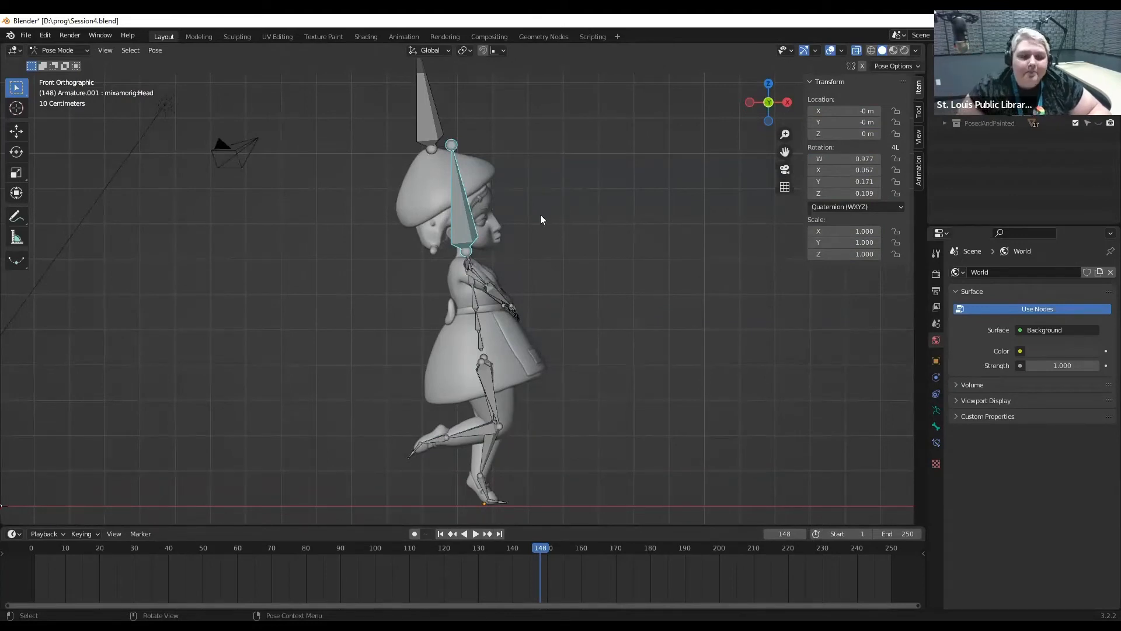
key(r)
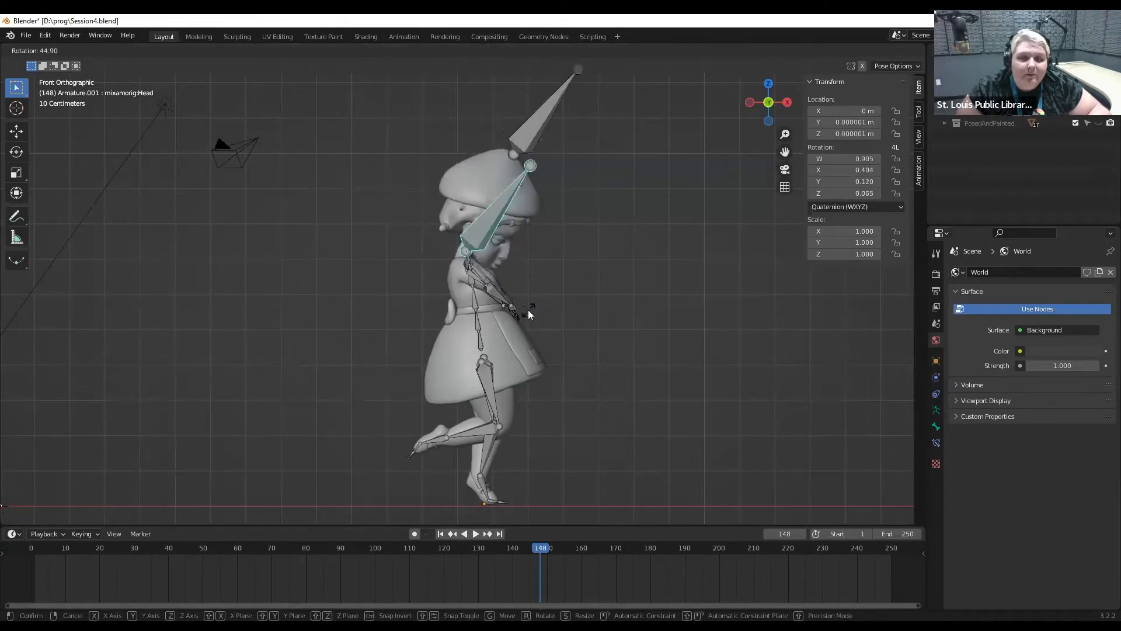
click(534, 258)
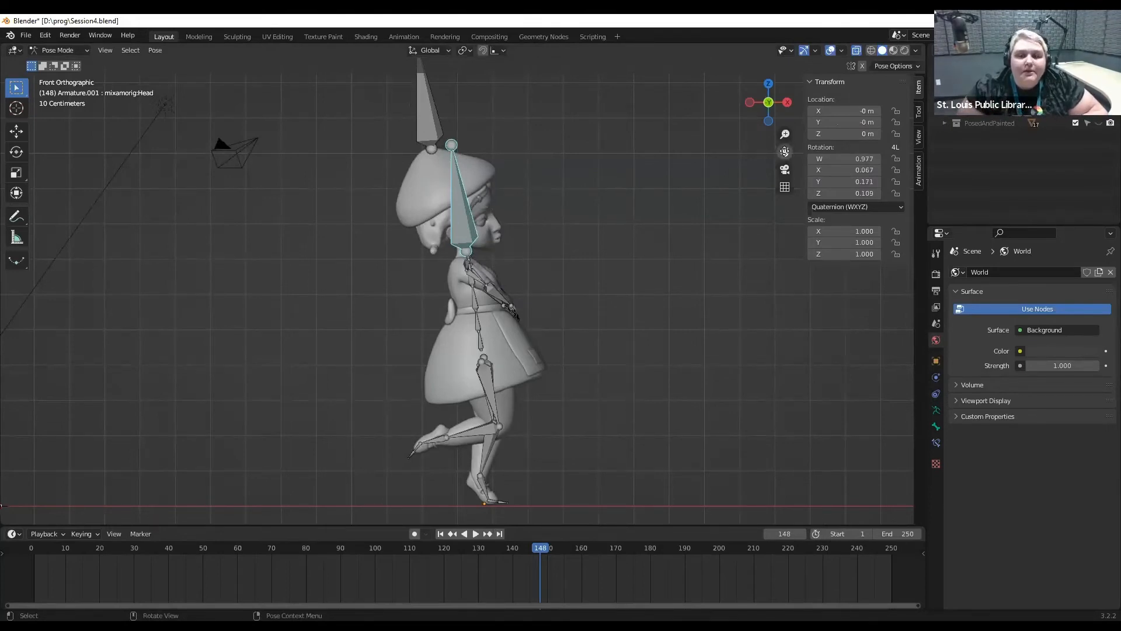
Examine the crossed arms and hands up close, leave Pose Mode for Object Mode, and return to the Front Orthographic view.
drag(783, 152, 787, 150)
drag(776, 102, 708, 115)
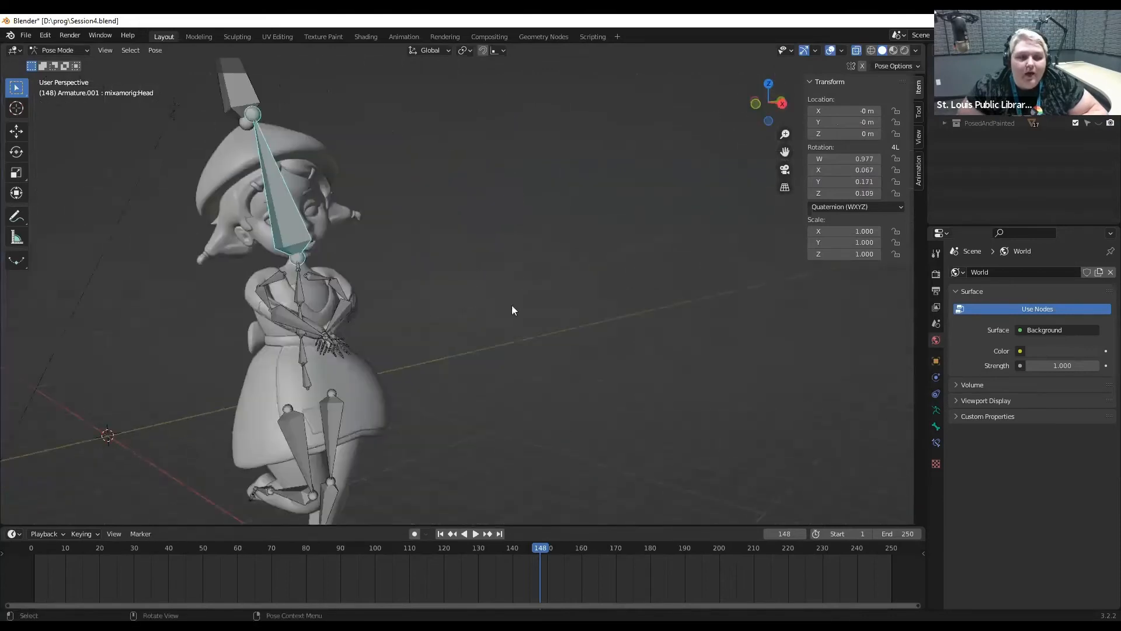
drag(777, 153, 817, 122)
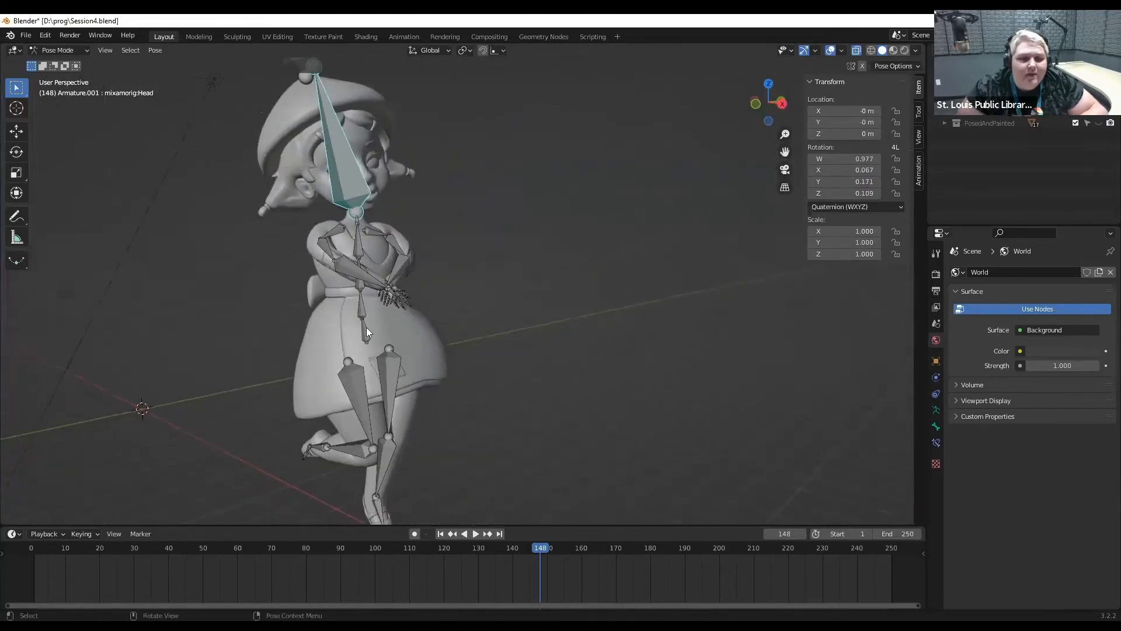
scroll(367, 329, up, 5)
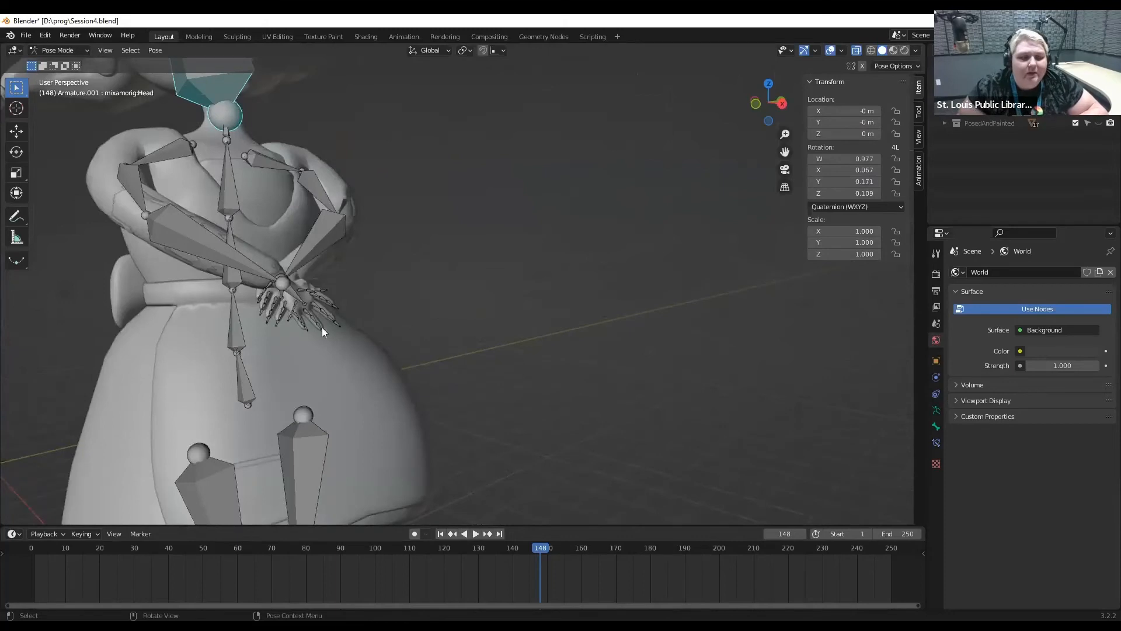
scroll(297, 279, down, 3)
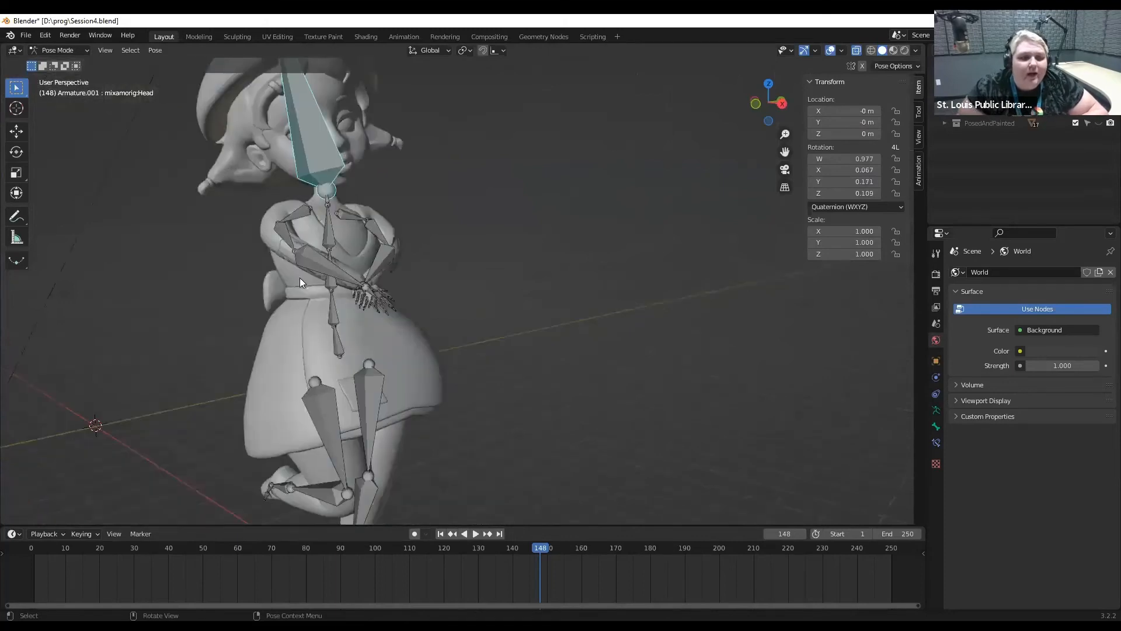
click(64, 50)
click(71, 66)
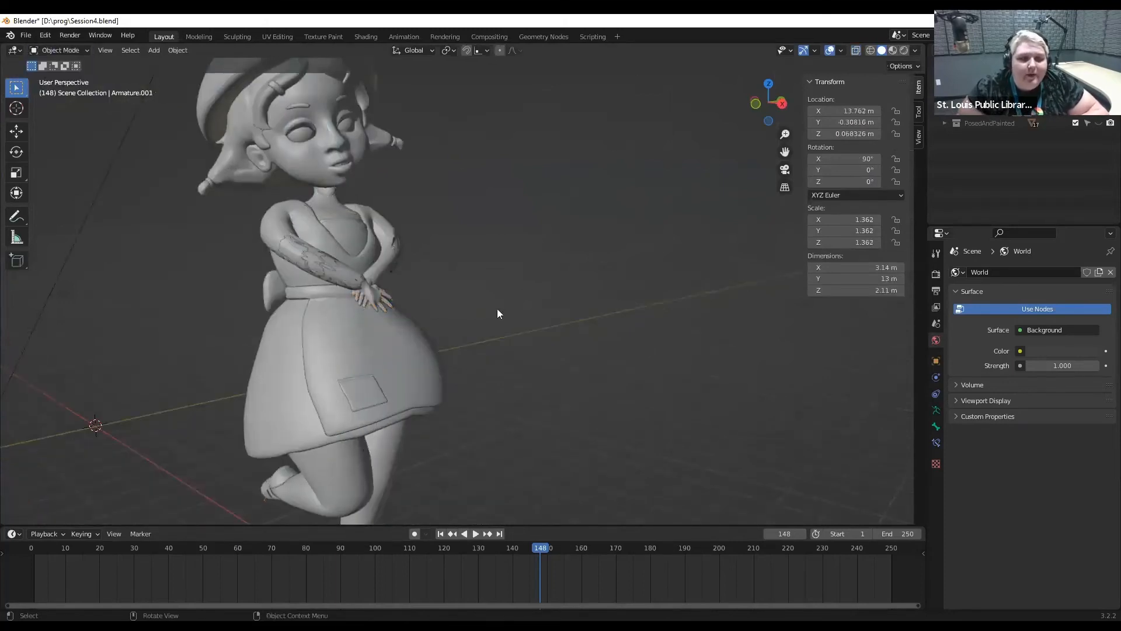
click(766, 102)
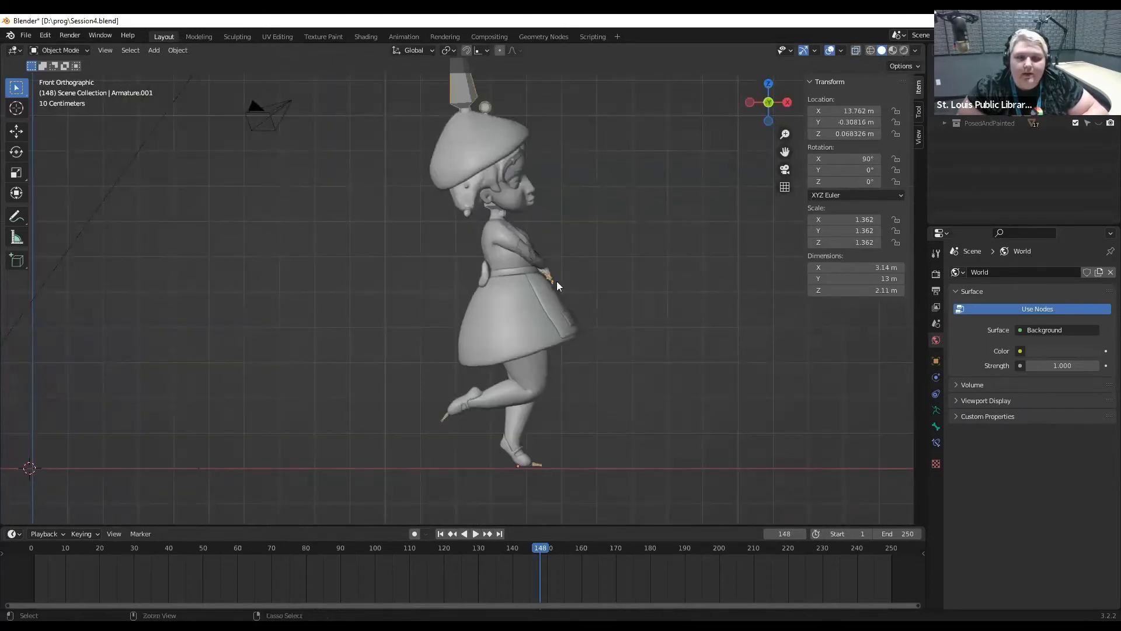
Undo the mode change, the head bone's keyframe edits and its Z-axis rotation, going back to frame 155 in Pose Mode.
key(ctrl+Tab)
alt+scroll(561, 281, down, 12)
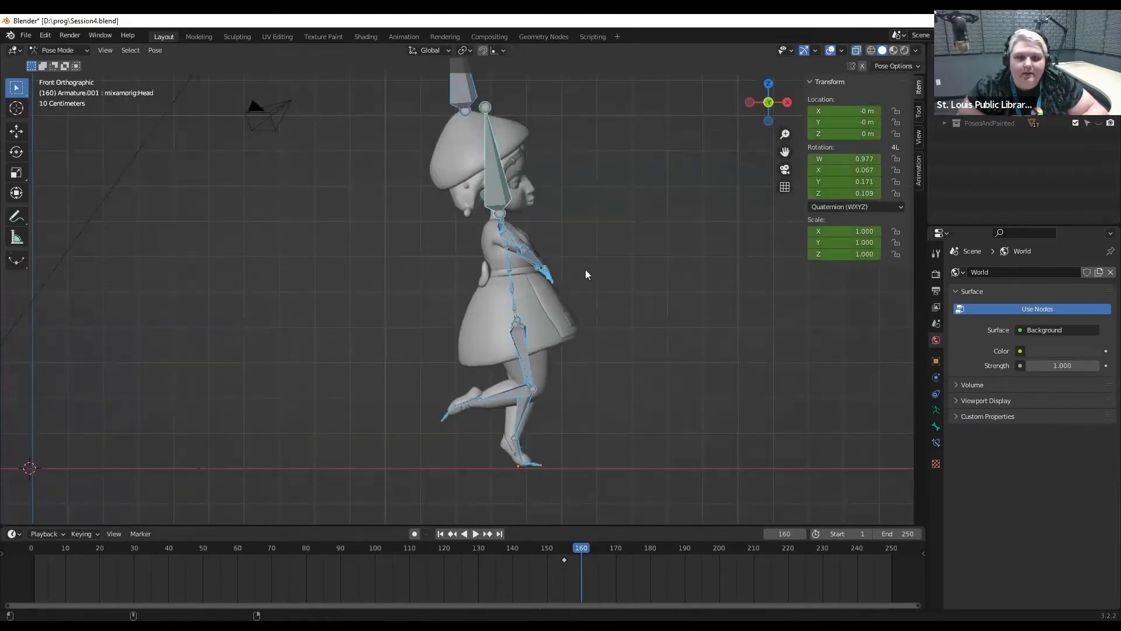
key(alt+a)
alt+scroll(587, 271, up, 5)
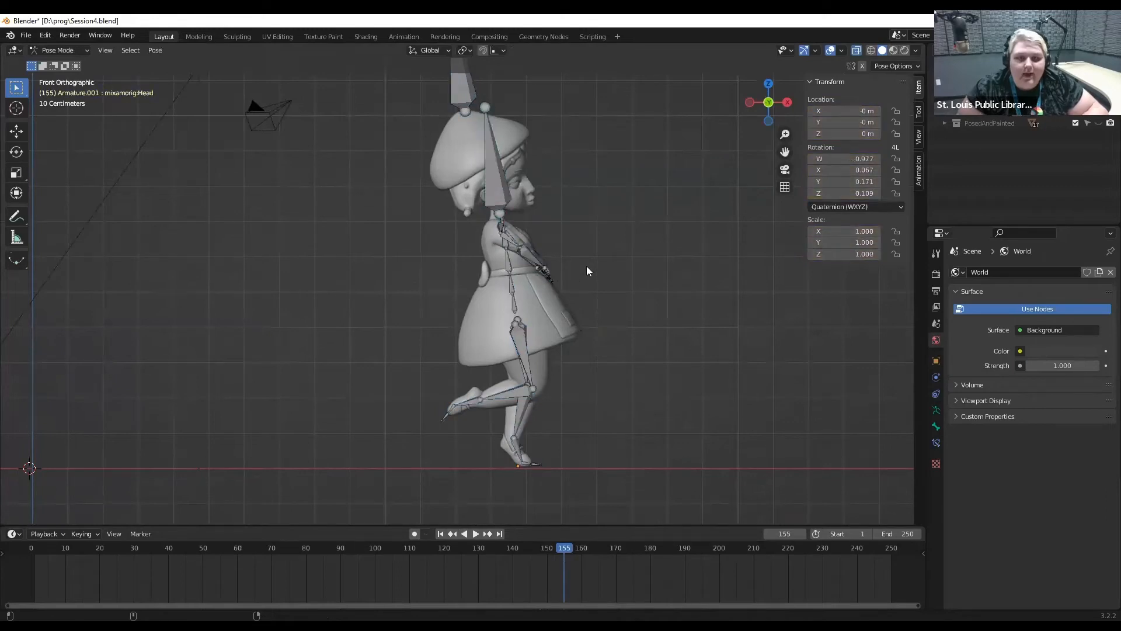
key(ctrl+z)
key(ctrl+z)
key(ctrl+z)
key(ctrl+z)
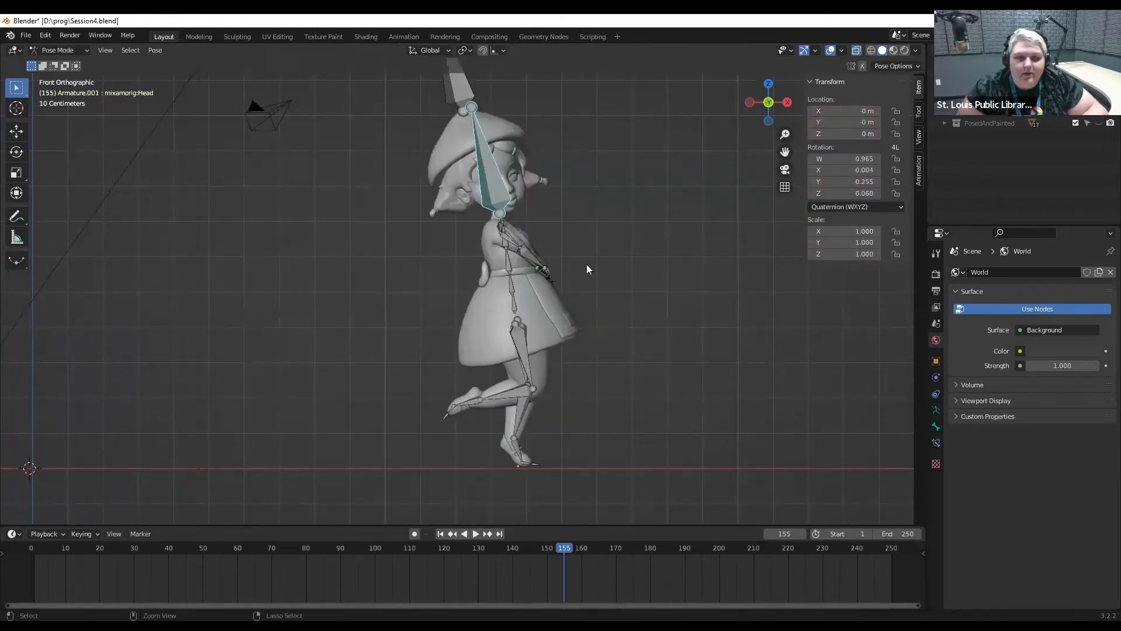
key(ctrl+z)
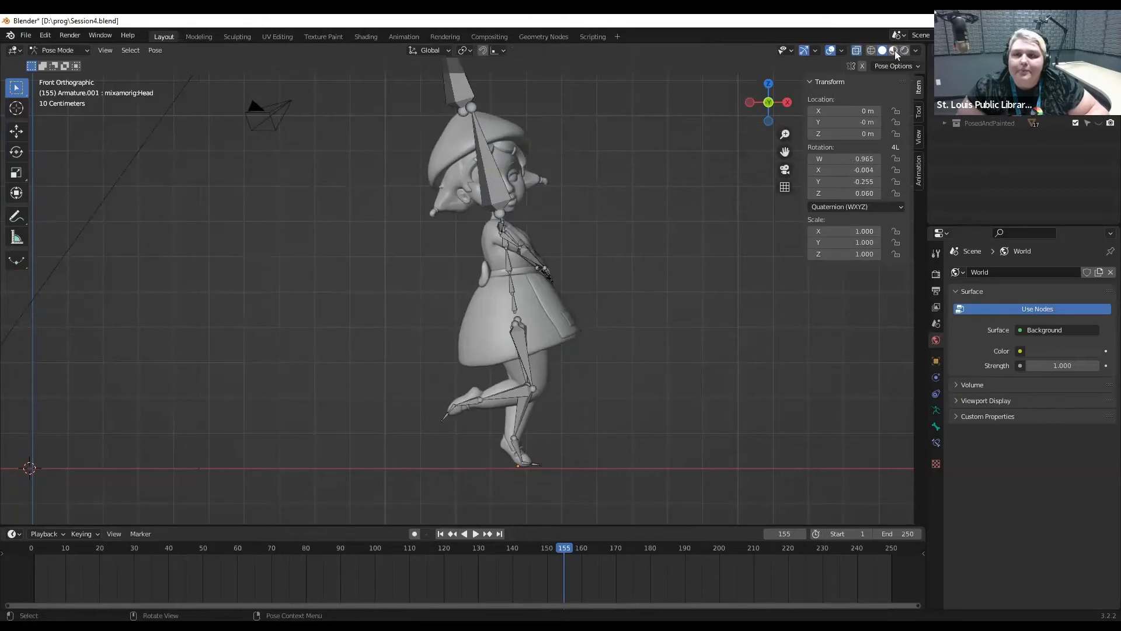
Display the posed character in Material Preview shading and switch its armature to Object Mode.
click(893, 50)
click(81, 50)
click(77, 63)
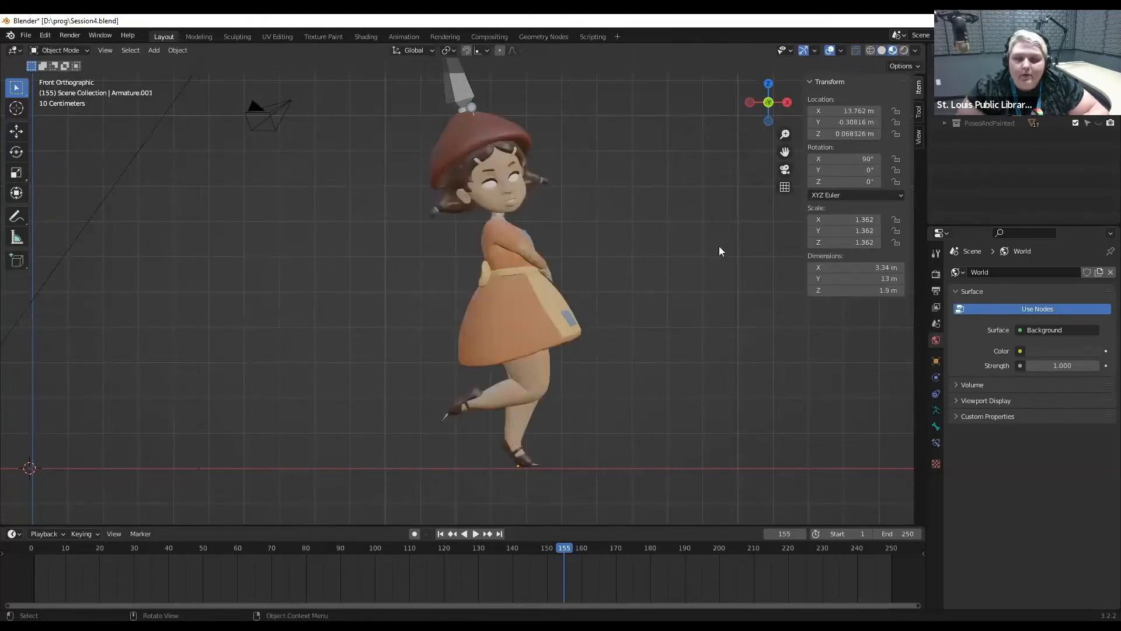
Select the orange dress mesh at the crossed arm's sleeve and open it in the Sculpting workspace, framed on the arms.
scroll(622, 268, up, 6)
middle_drag(591, 268, 433, 263)
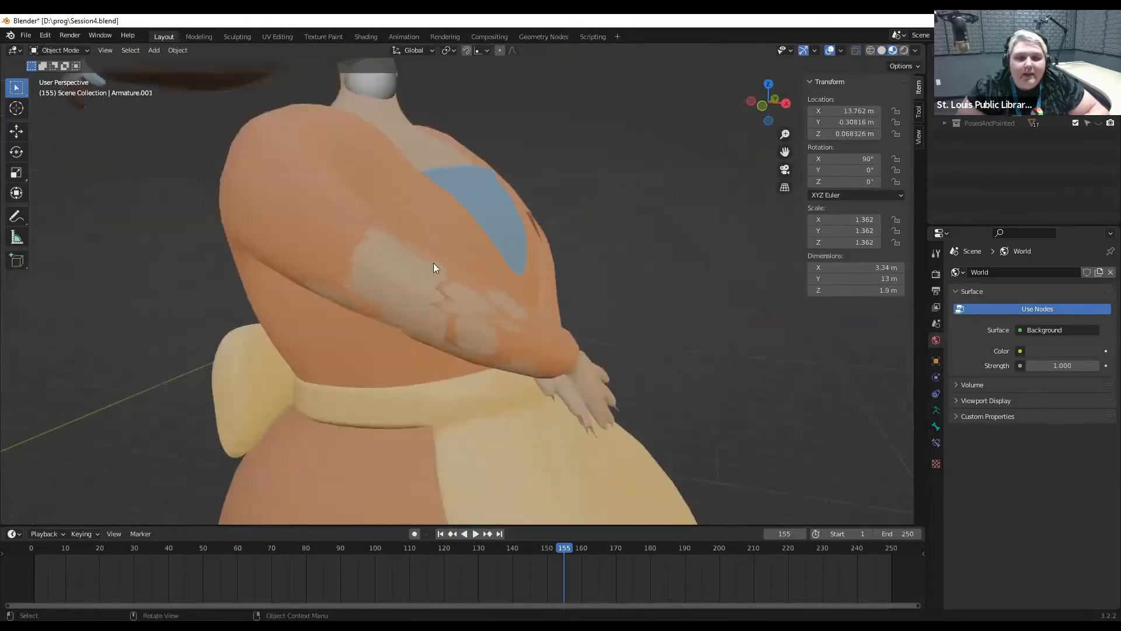
click(528, 349)
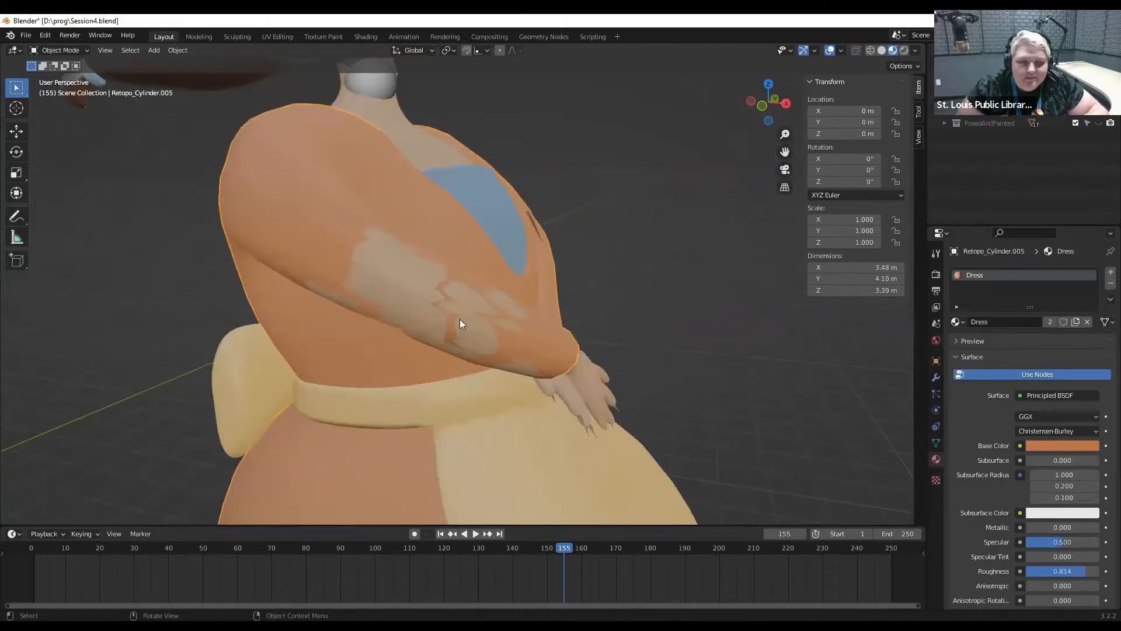
click(237, 36)
mouse_move(280, 94)
middle_down()
mouse_move(448, 249)
mouse_move(335, 225)
middle_up()
scroll(334, 225, up, 6)
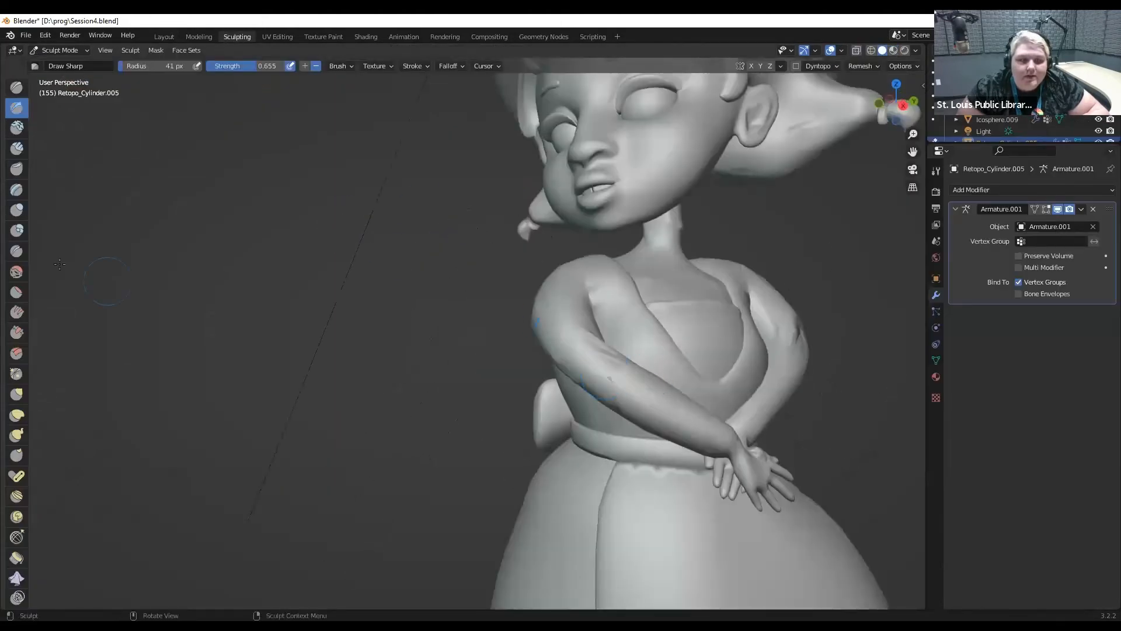
Puff out the crossed arms' sleeves with the Inflate/Deflate brush at an 85 px radius, displaying the dress in Material Preview shading.
click(16, 210)
drag(168, 66, 177, 67)
drag(594, 374, 549, 315)
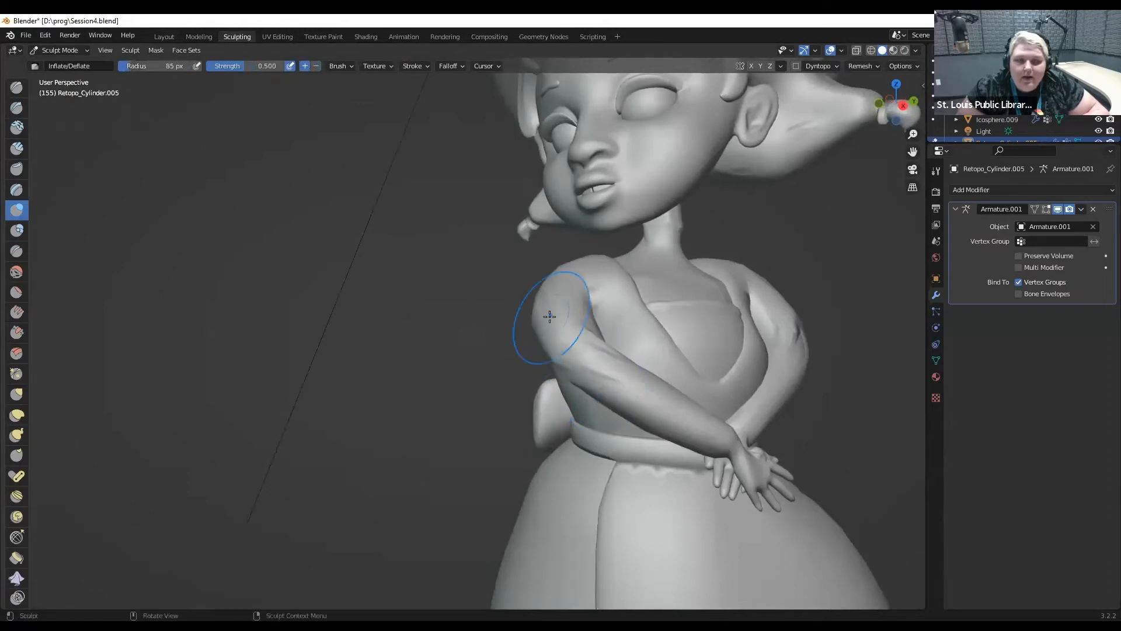
click(896, 51)
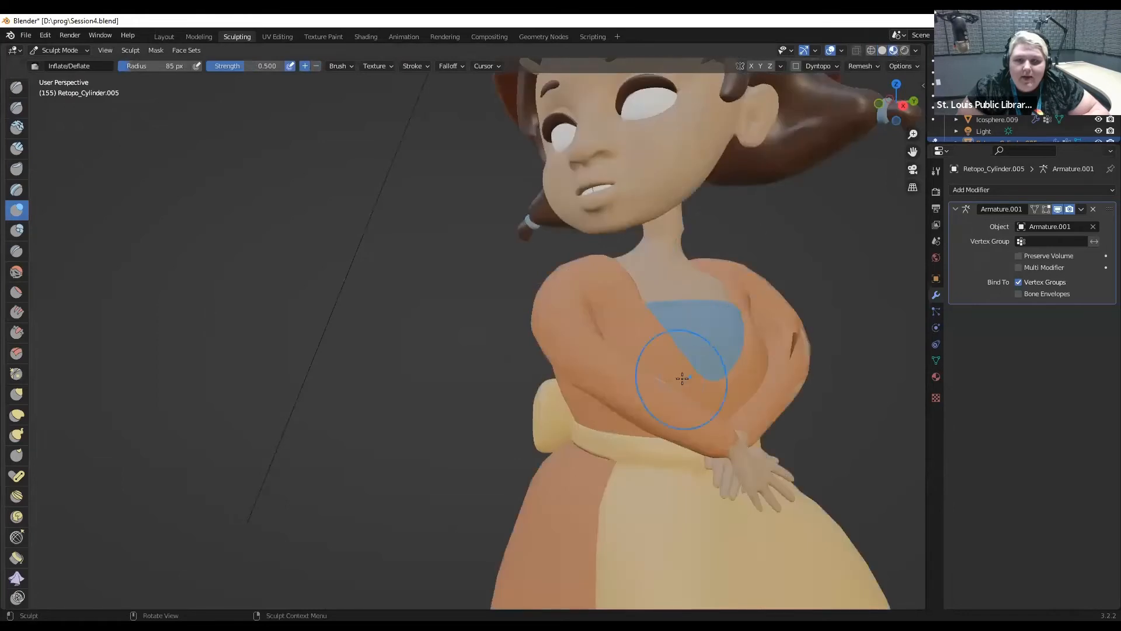
mouse_move(680, 378)
mouse_down()
mouse_move(656, 387)
mouse_move(681, 398)
mouse_up()
mouse_move(713, 431)
mouse_down()
mouse_move(765, 435)
mouse_move(804, 321)
mouse_up()
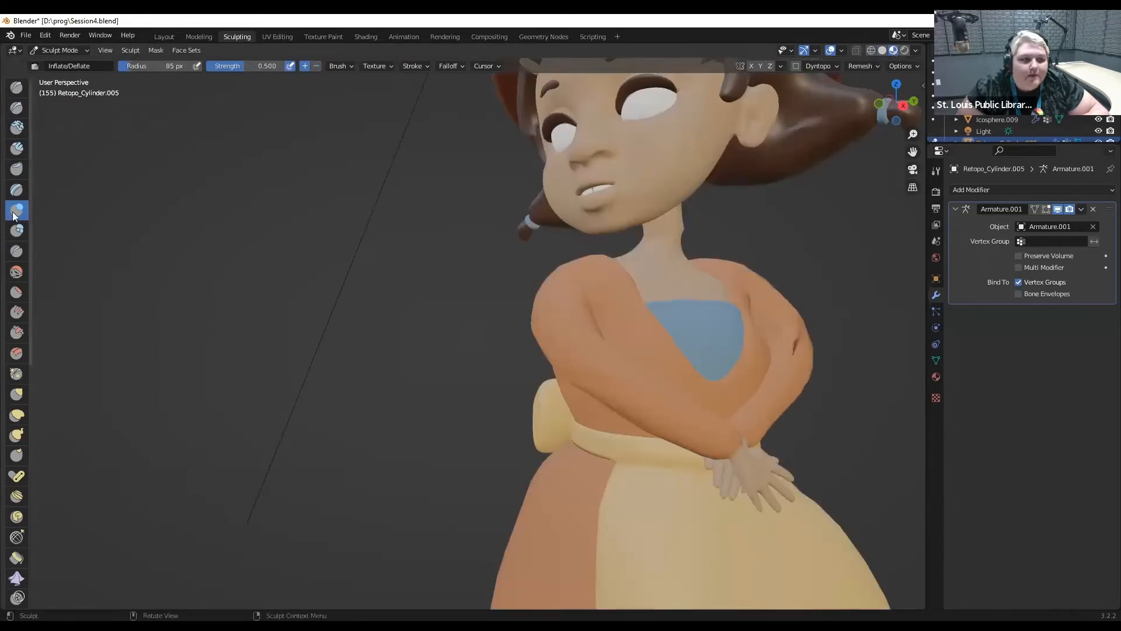
Fill out the elbow of the sleeve nearer the bent arm's crease with the Inflate/Deflate brush, working from the character's other side.
middle_drag(782, 351, 724, 344)
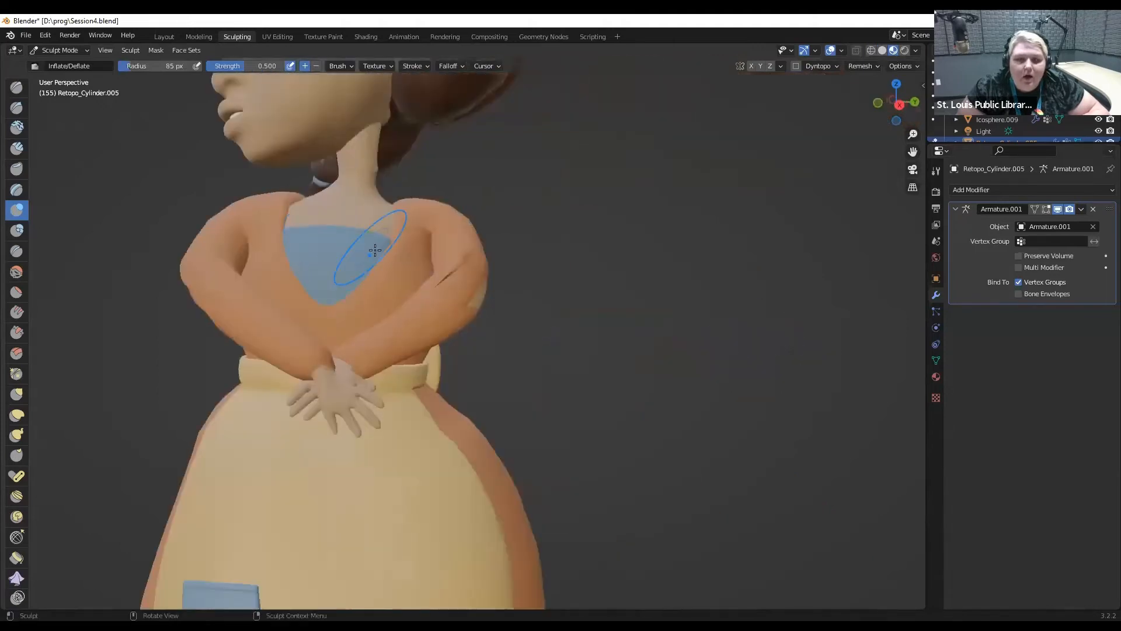
mouse_move(490, 262)
mouse_down()
mouse_move(470, 301)
mouse_move(483, 299)
mouse_move(491, 257)
mouse_up()
key(shift+s)
mouse_move(420, 256)
mouse_down()
mouse_move(475, 292)
mouse_move(467, 283)
mouse_move(466, 312)
mouse_move(467, 298)
mouse_up()
click(16, 292)
click(16, 209)
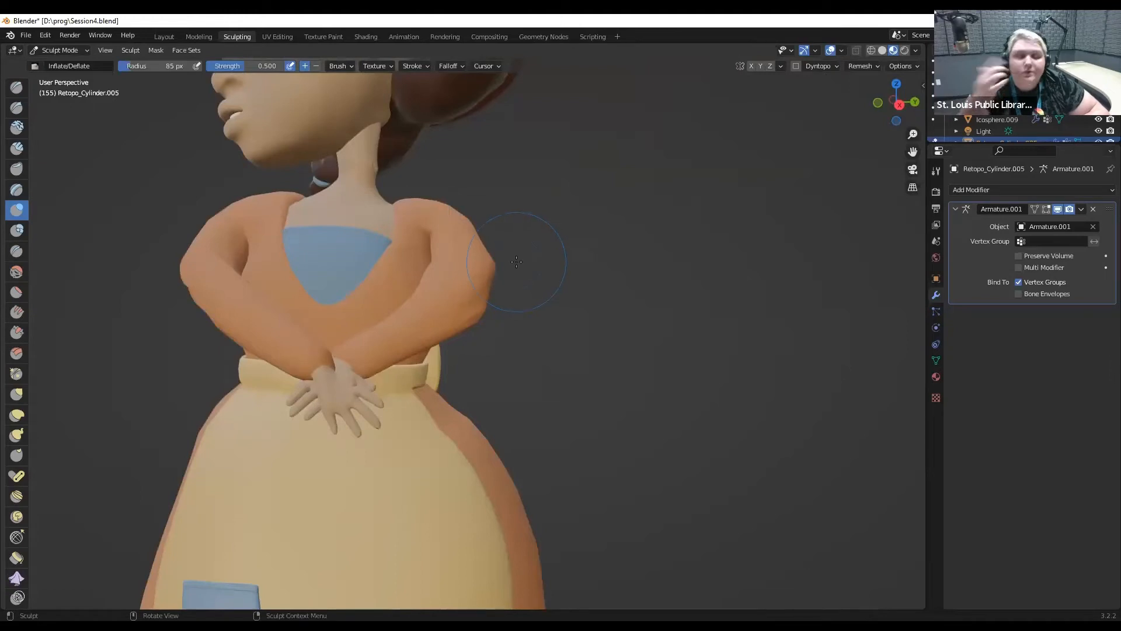
Return to the Layout workspace and frame the posed character in the Front Orthographic view.
click(153, 37)
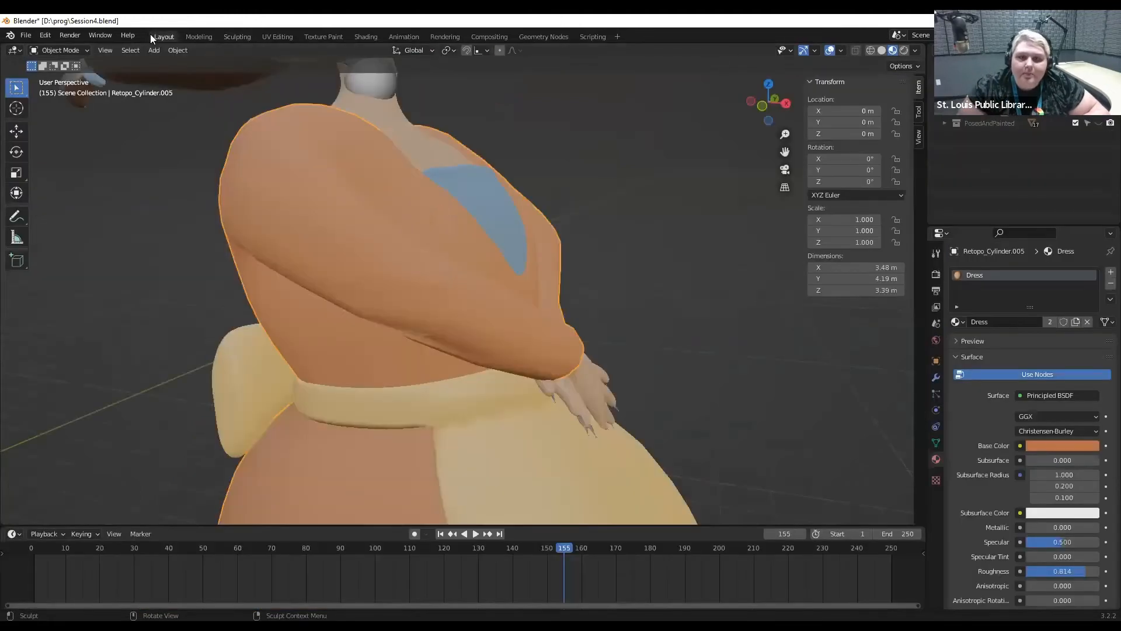
mouse_move(634, 280)
middle_down()
mouse_move(595, 304)
mouse_move(622, 286)
mouse_move(741, 299)
mouse_move(661, 303)
middle_up()
scroll(622, 287, down, 3)
scroll(745, 300, down, 2)
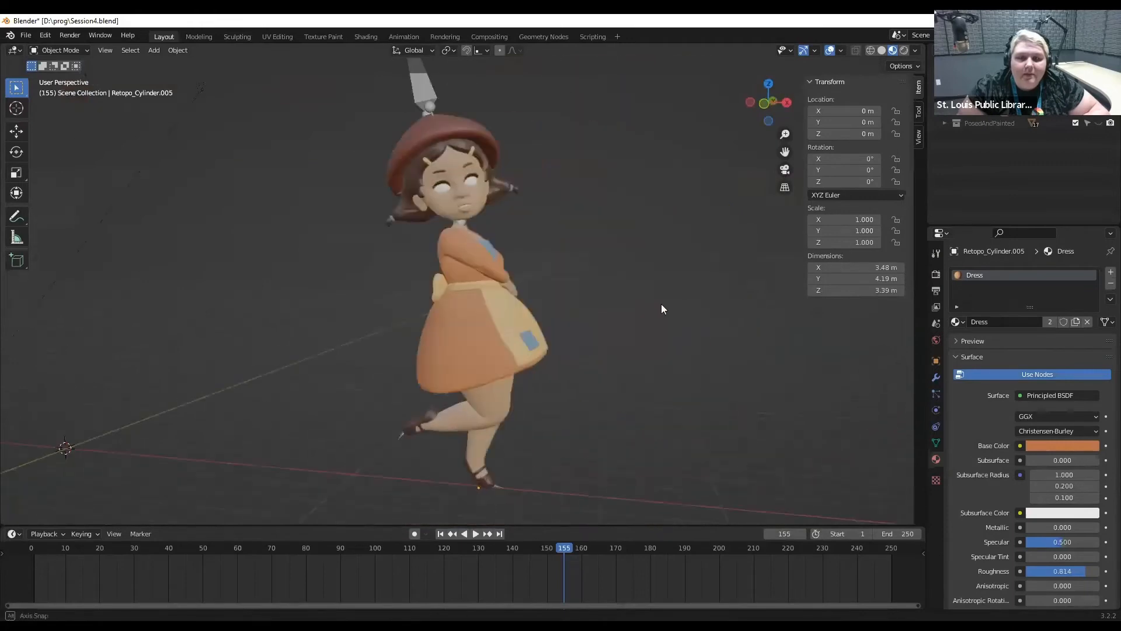
click(764, 105)
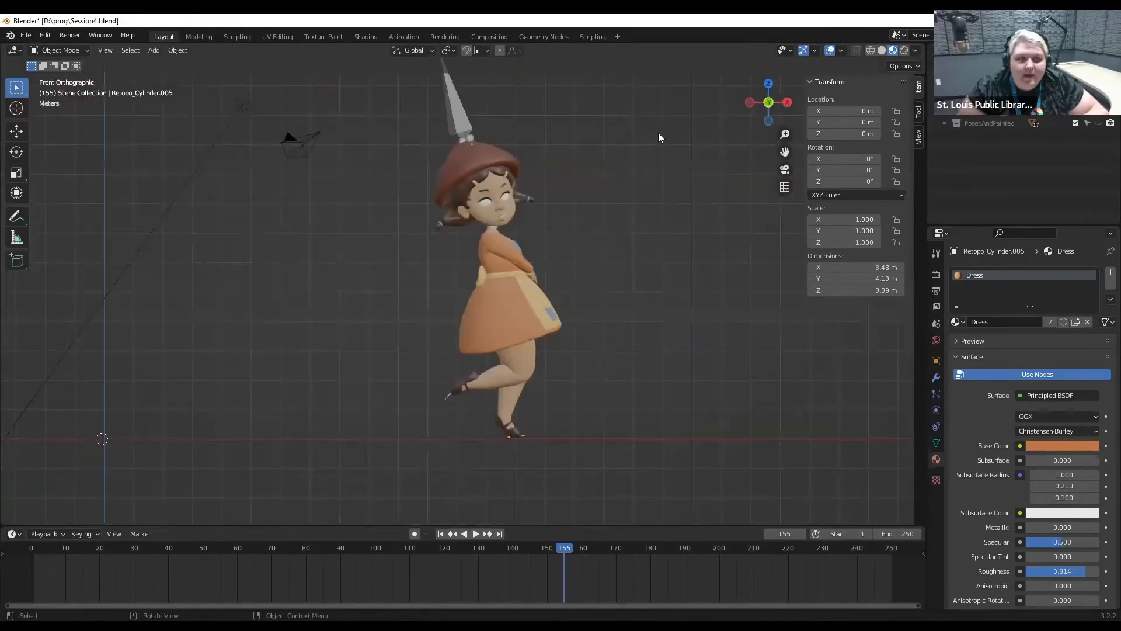
drag(785, 153, 729, 209)
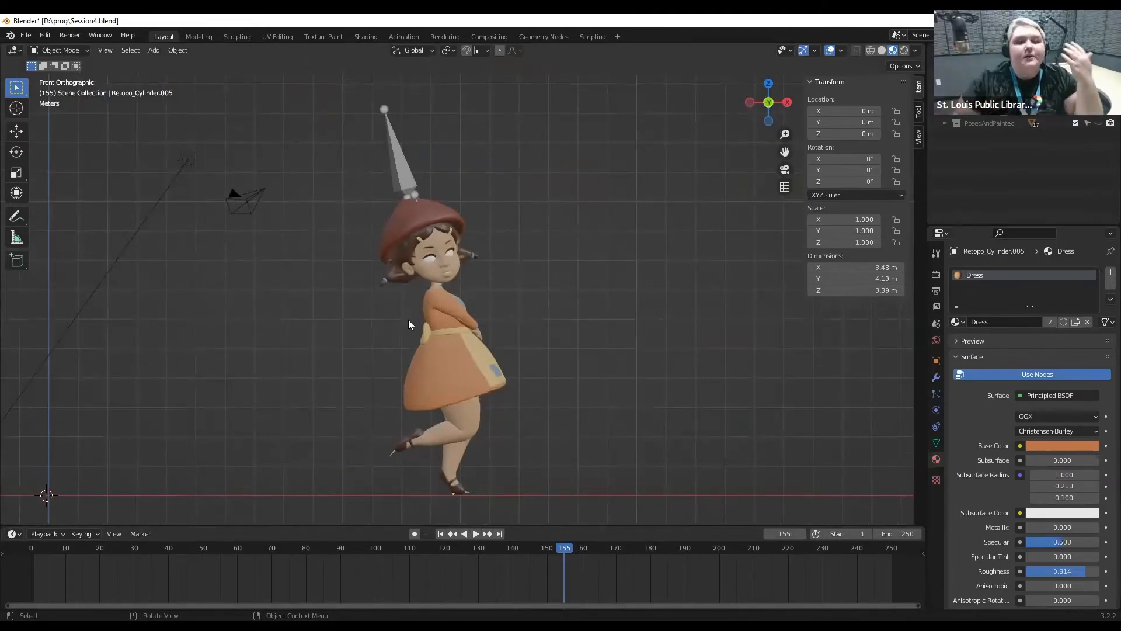
scroll(496, 234, up, 3)
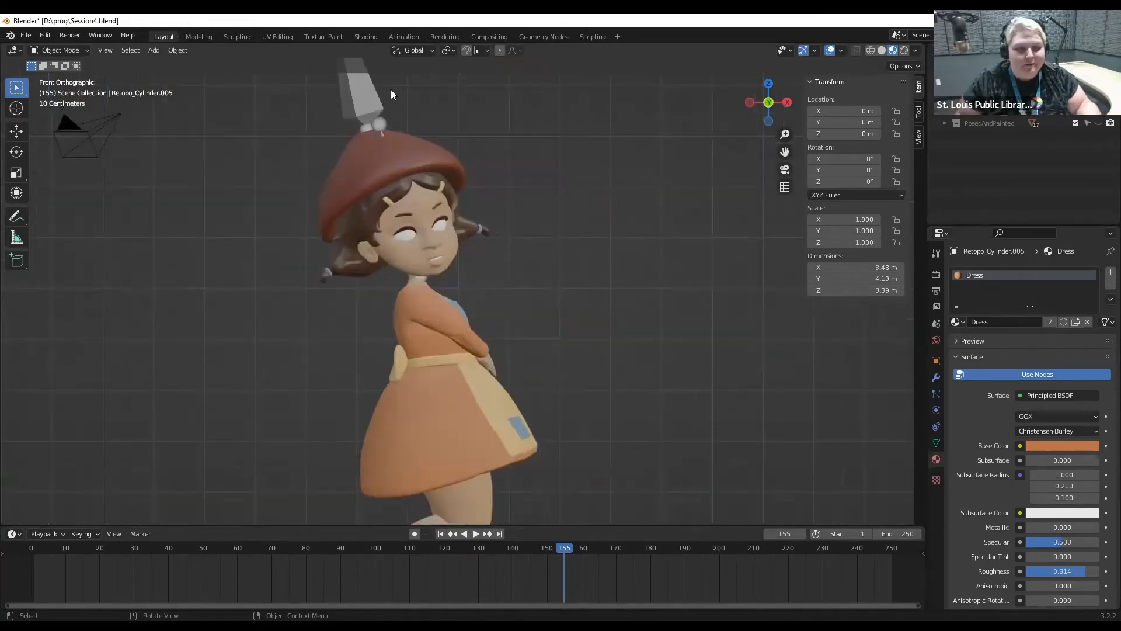
Put the character's armature in Pose Mode, select the head bone, and return to Object Mode.
click(371, 123)
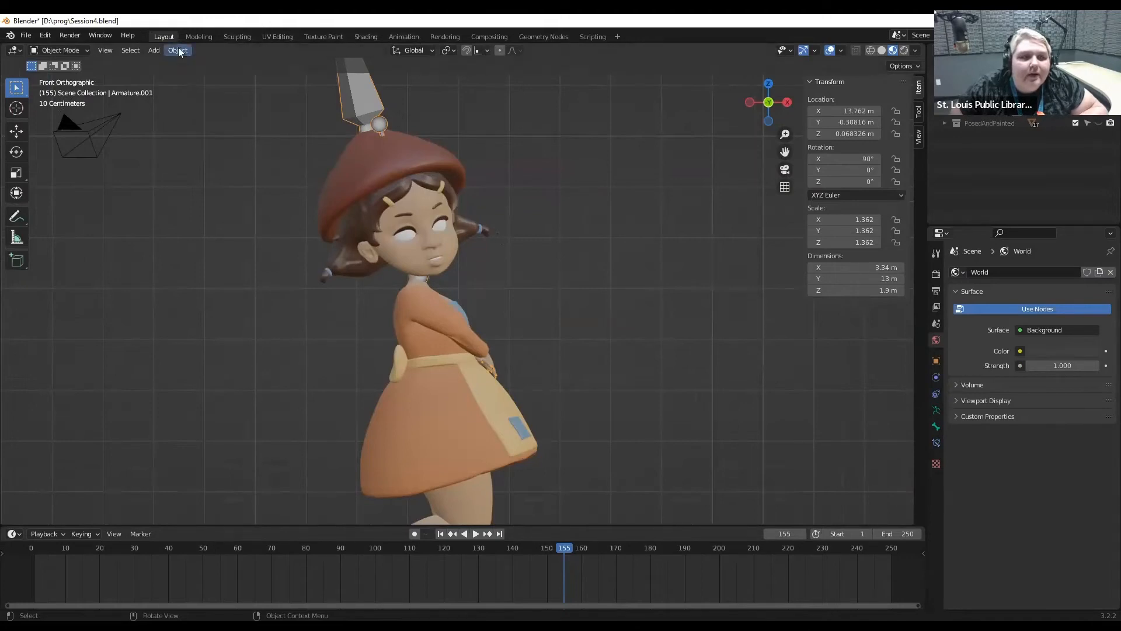
click(60, 51)
click(67, 90)
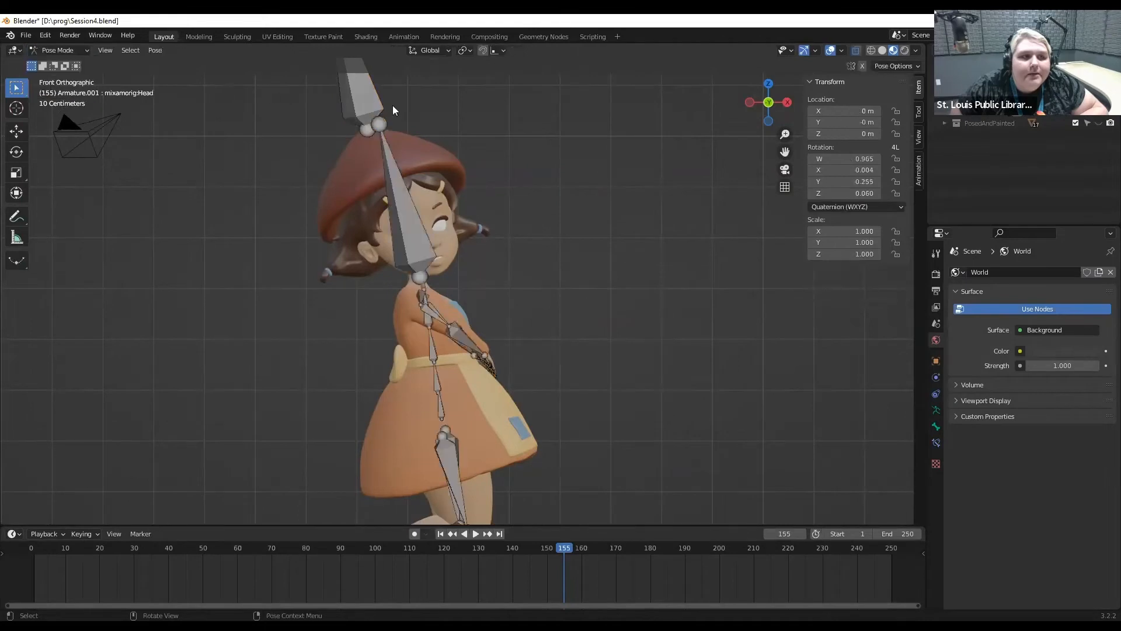
click(405, 208)
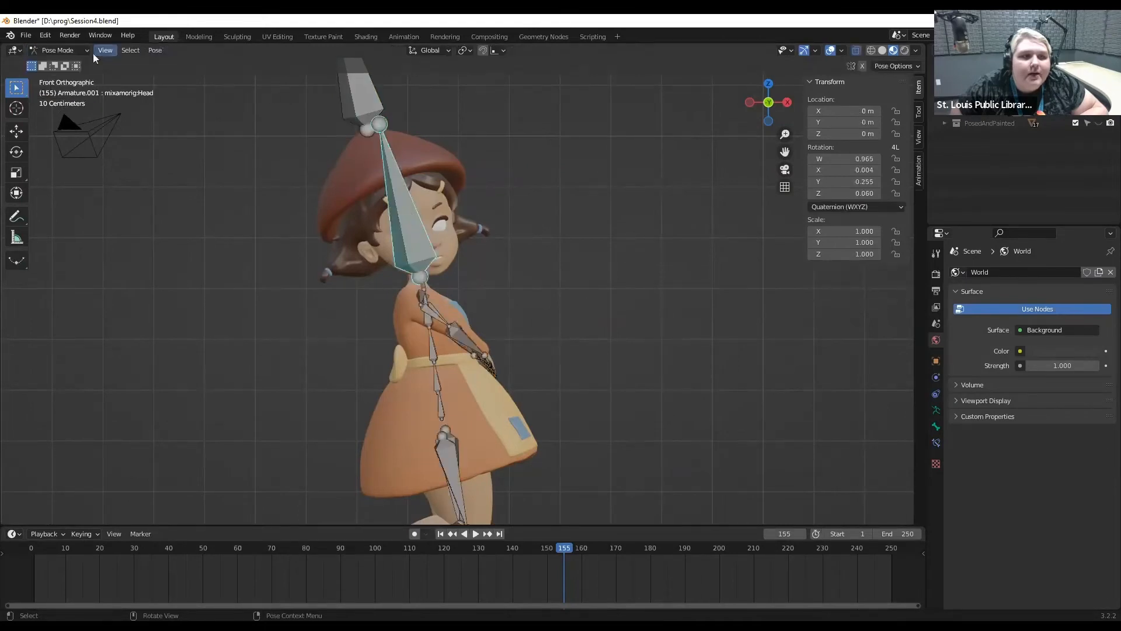
click(60, 50)
click(64, 63)
Select the hair mesh, look at it in the Texture Paint workspace, and return to the Layout workspace.
click(452, 206)
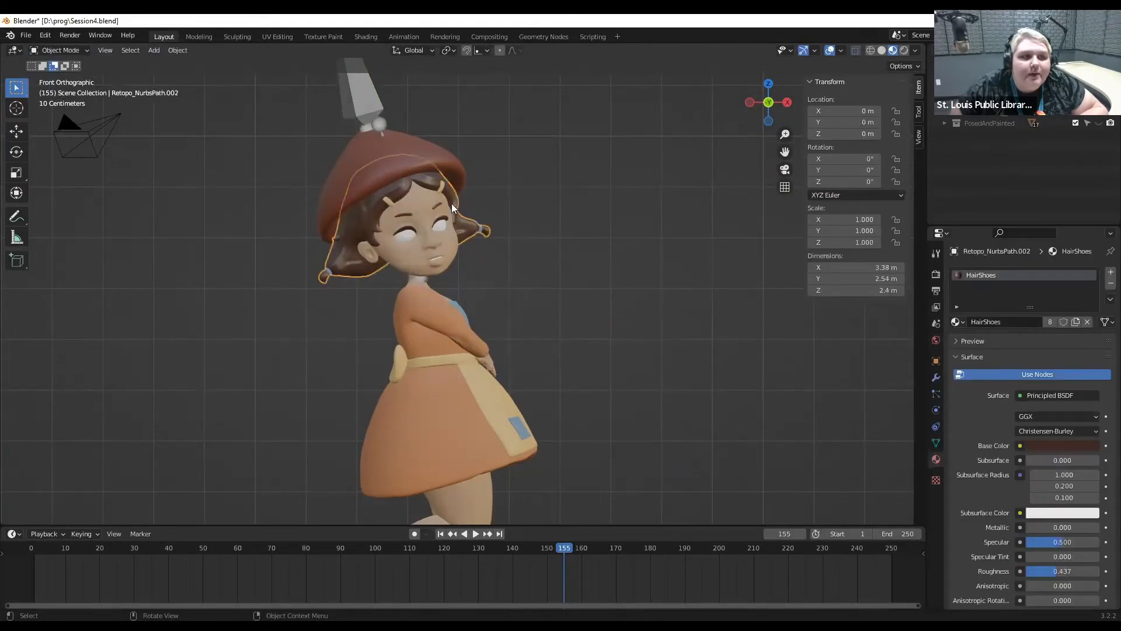
click(167, 50)
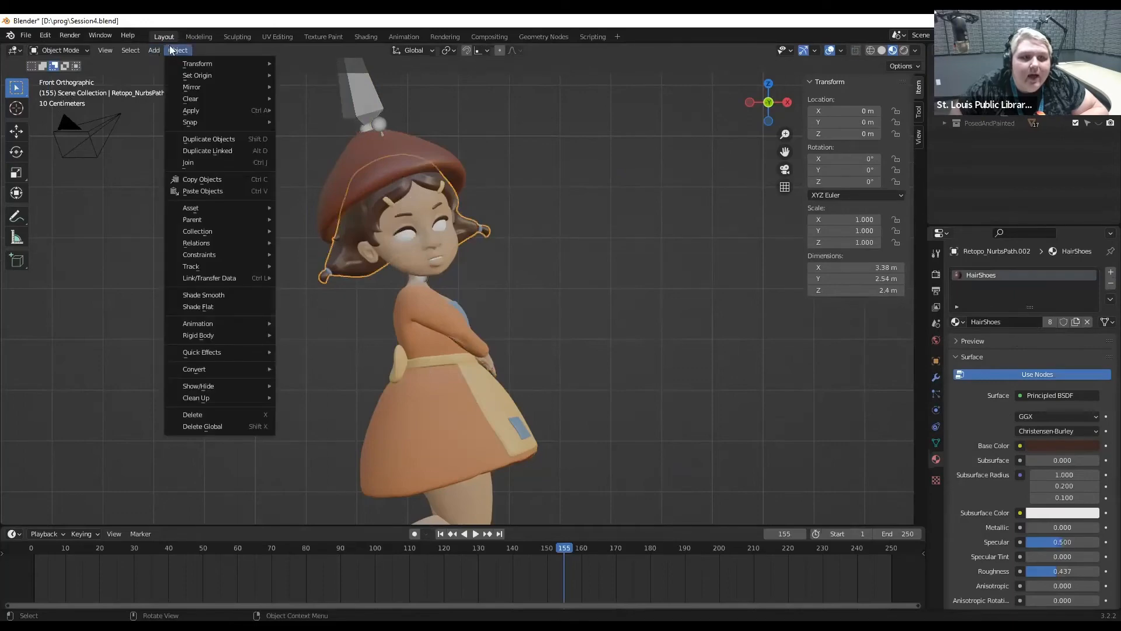
click(279, 36)
click(323, 37)
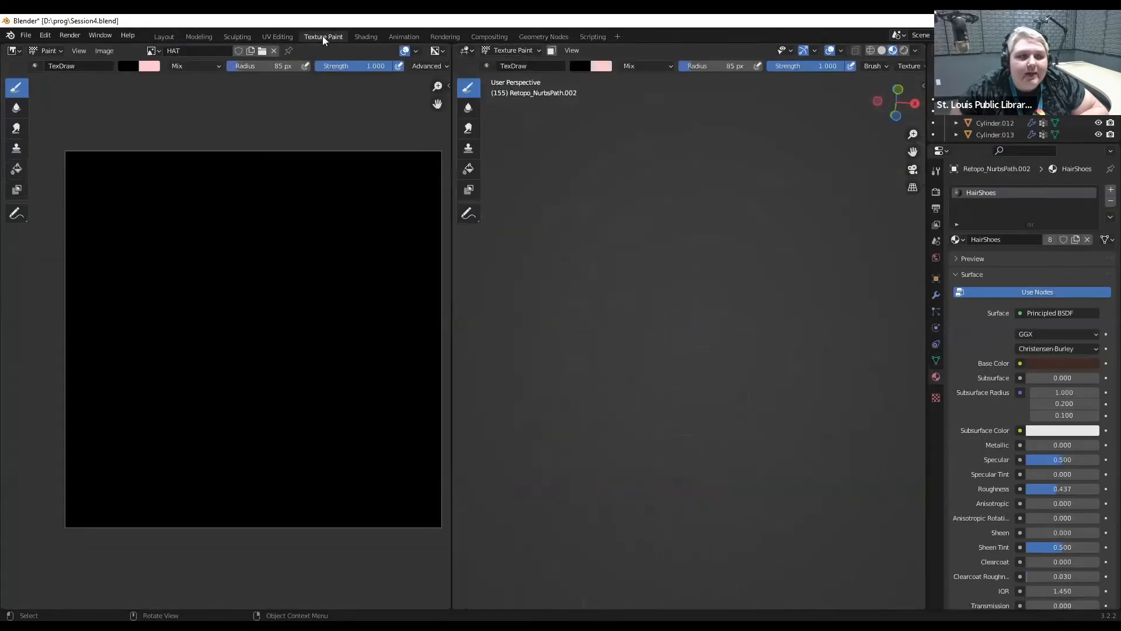
click(160, 37)
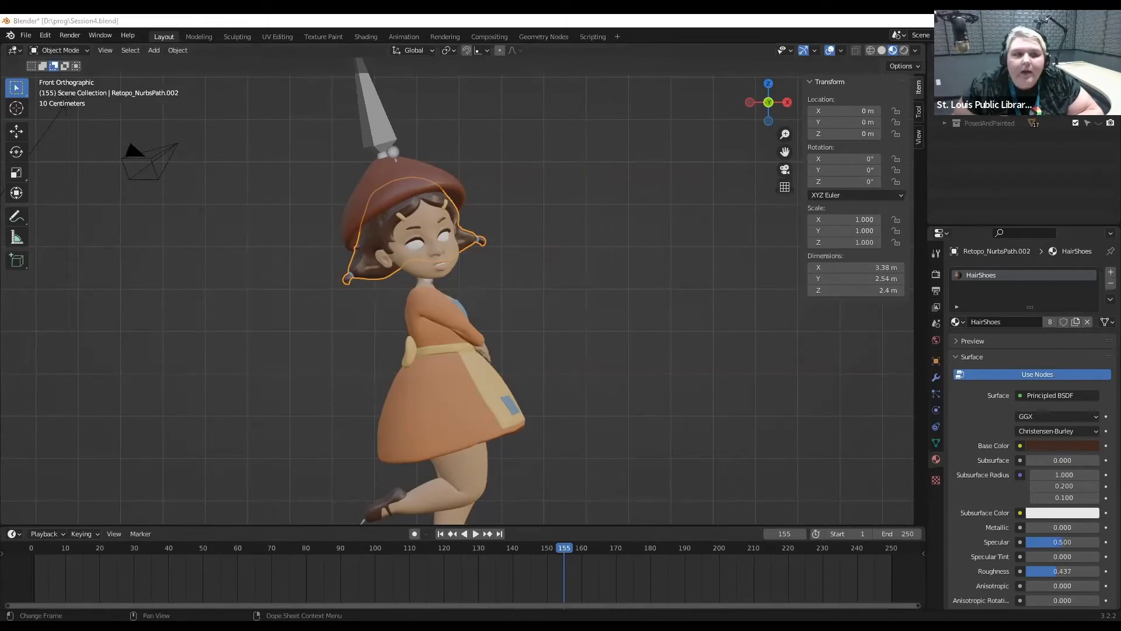
Deselect the hair mesh and hide the armature so only the posed character's meshes are displayed.
scroll(447, 162, up, 2)
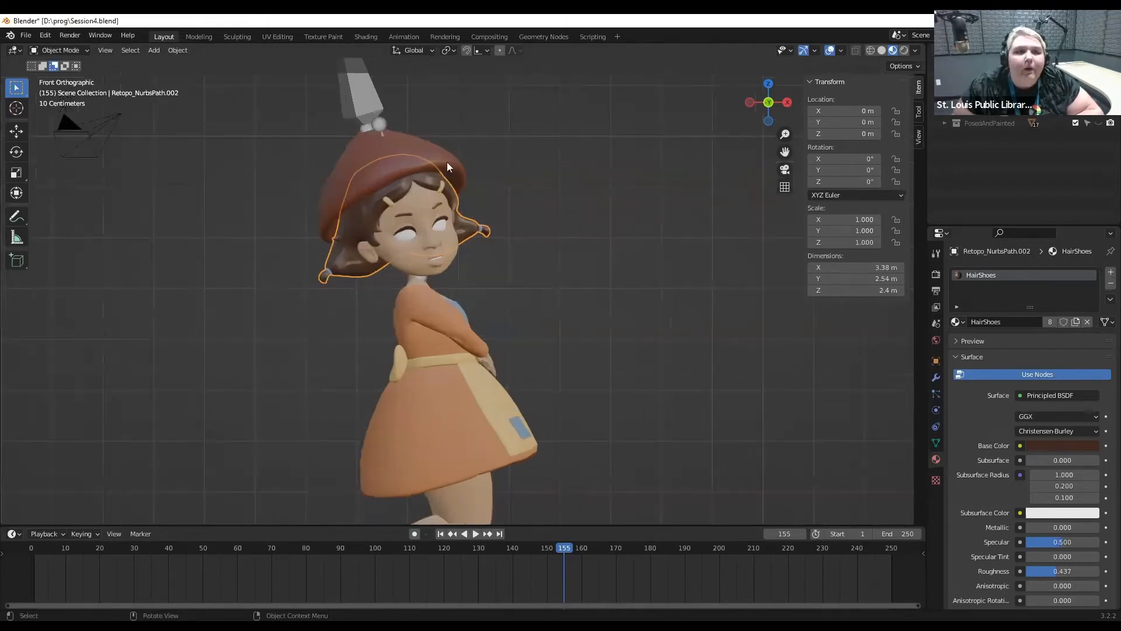
click(602, 210)
drag(785, 149, 776, 74)
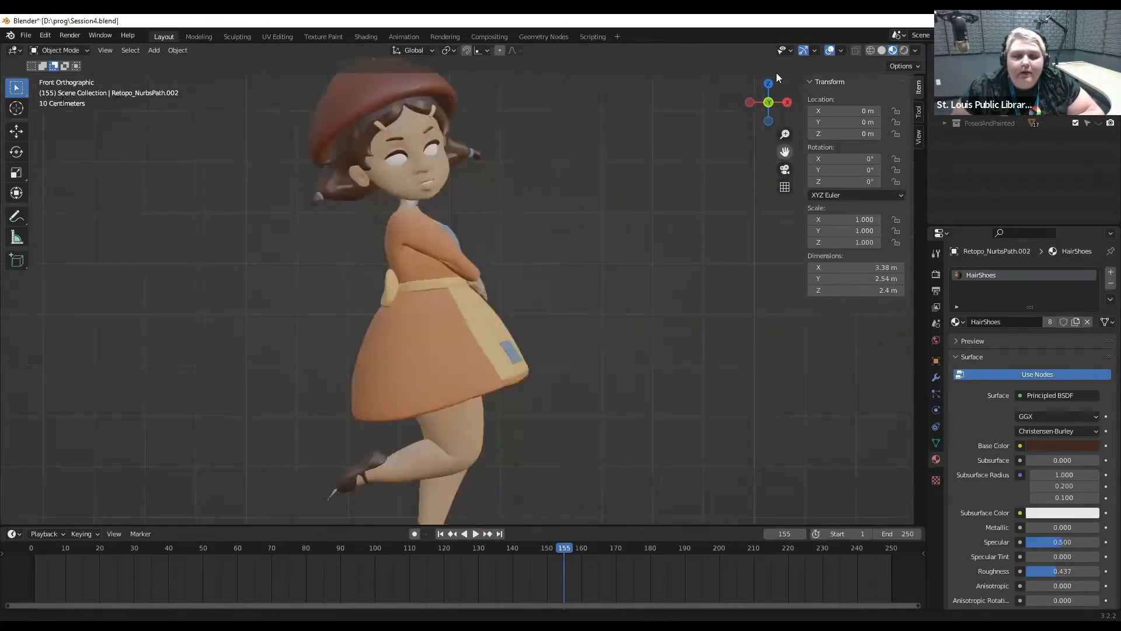
scroll(640, 261, down, 2)
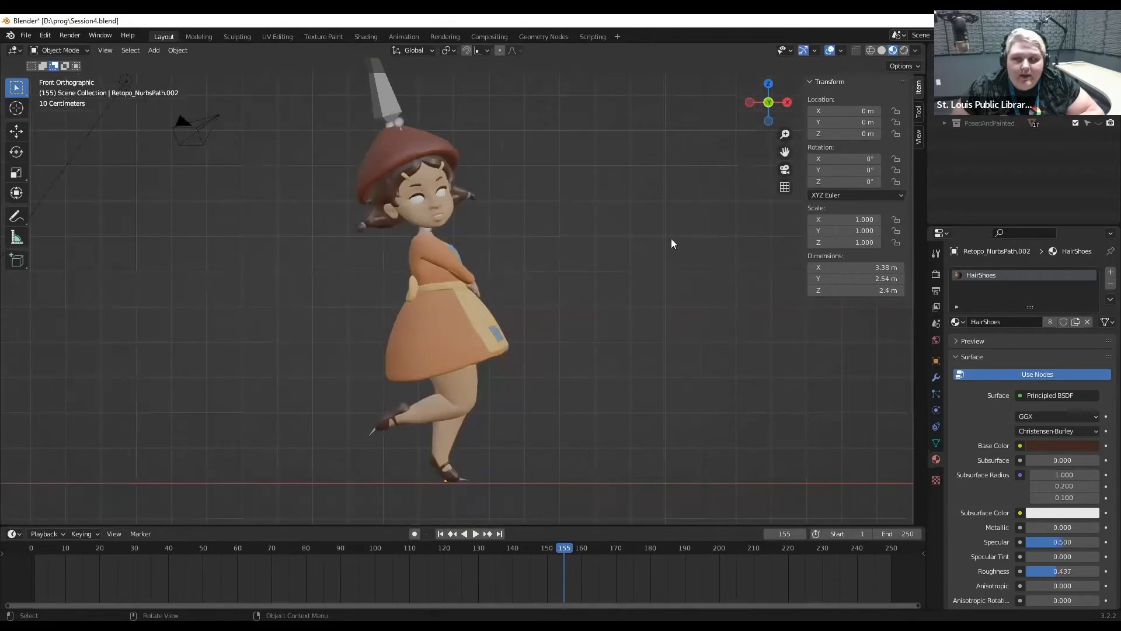
drag(531, 490, 643, 275)
click(1098, 122)
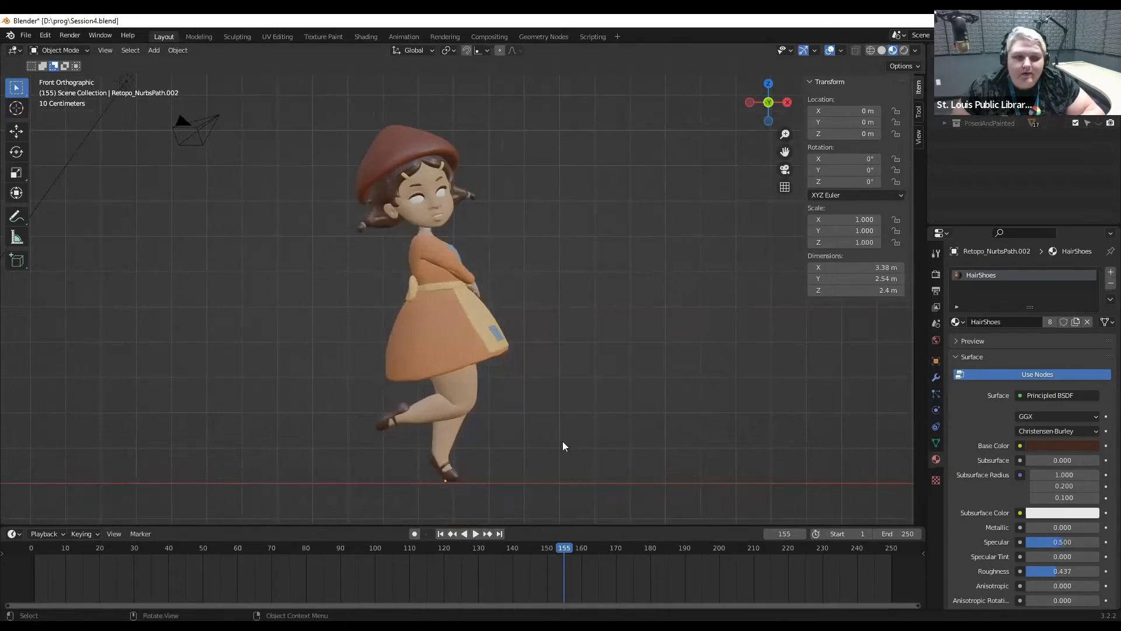
Select all of the posed character's meshes, leaving out the camera and light, and hide them.
drag(518, 485, 397, 257)
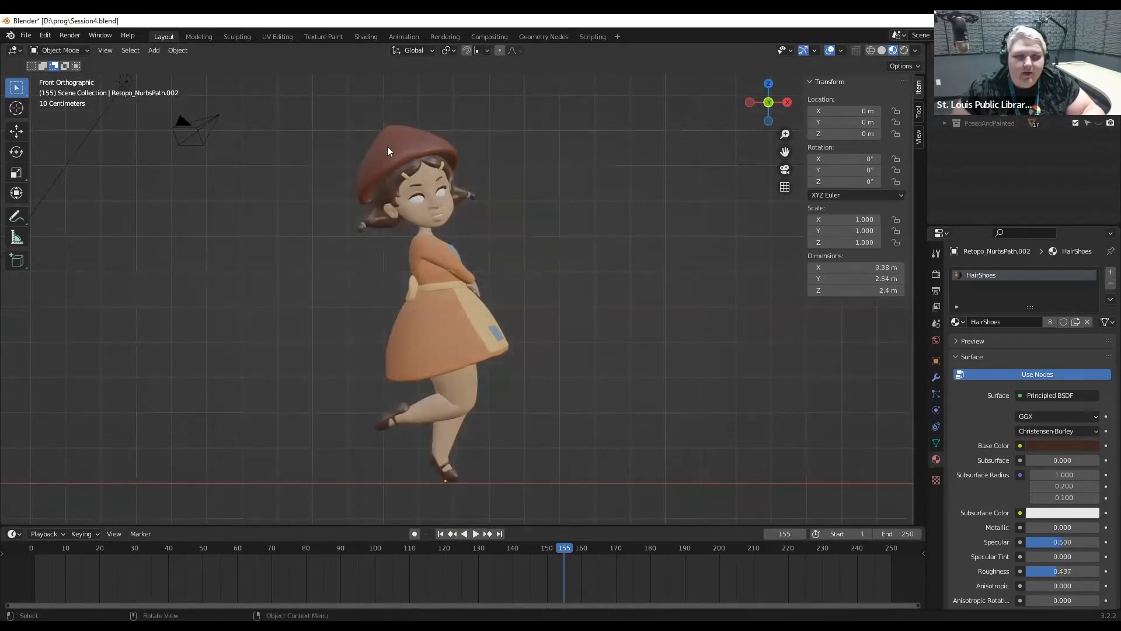
click(397, 159)
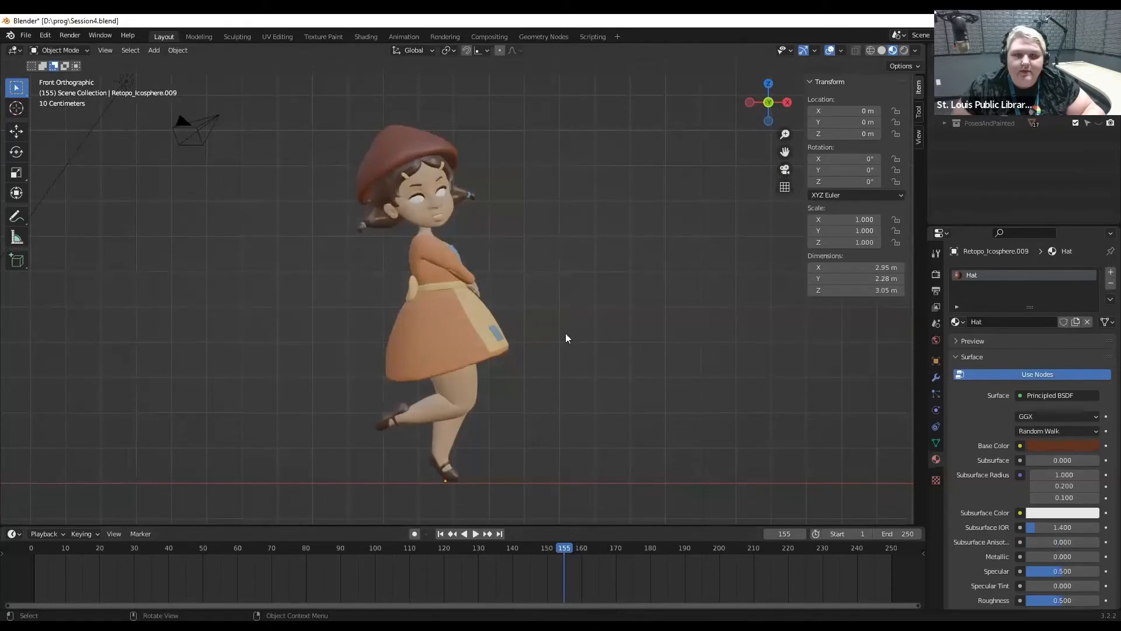
right_click(533, 418)
key(a)
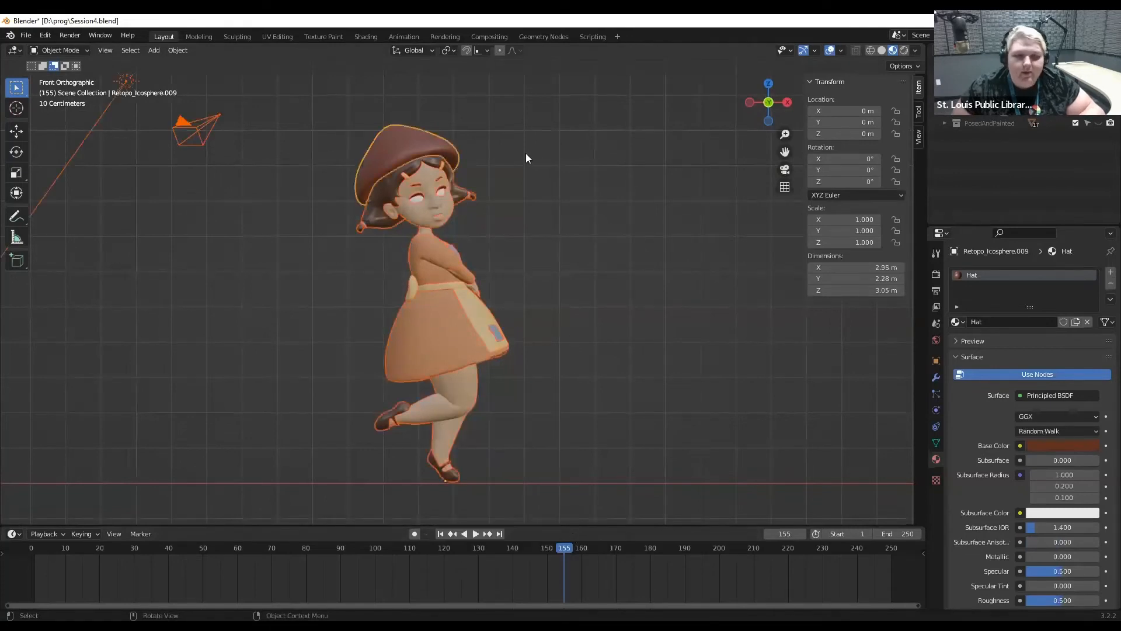
ctrl+drag(232, 244, 29, 58)
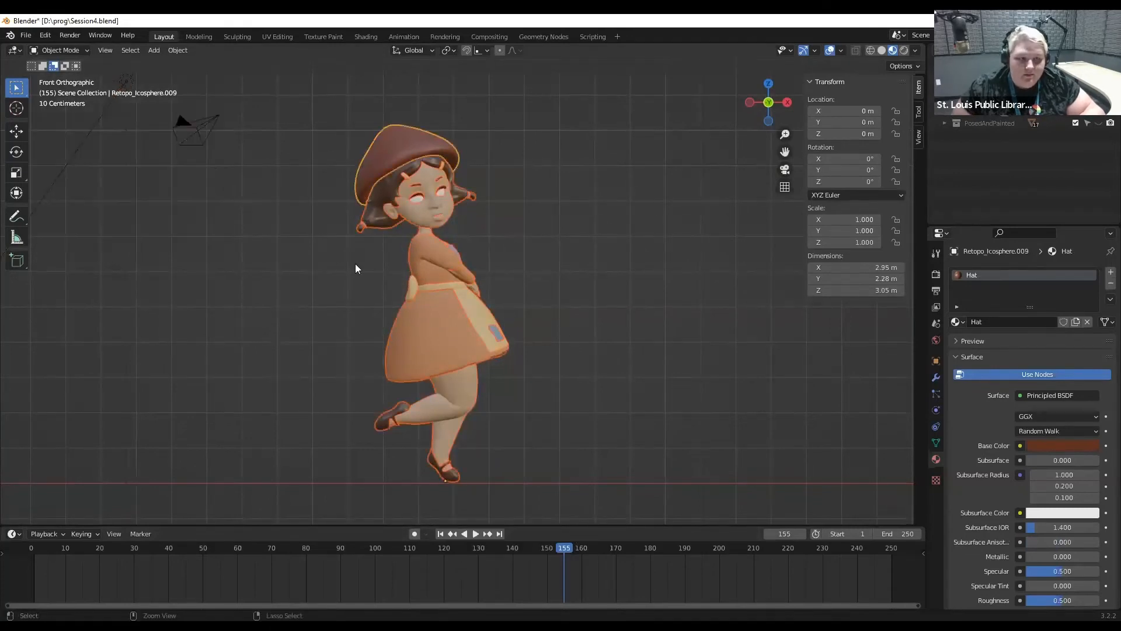
key(h)
Turn on visibility of the PosedAndPainted collection, expand its contents, and unhide all hidden objects.
click(1097, 123)
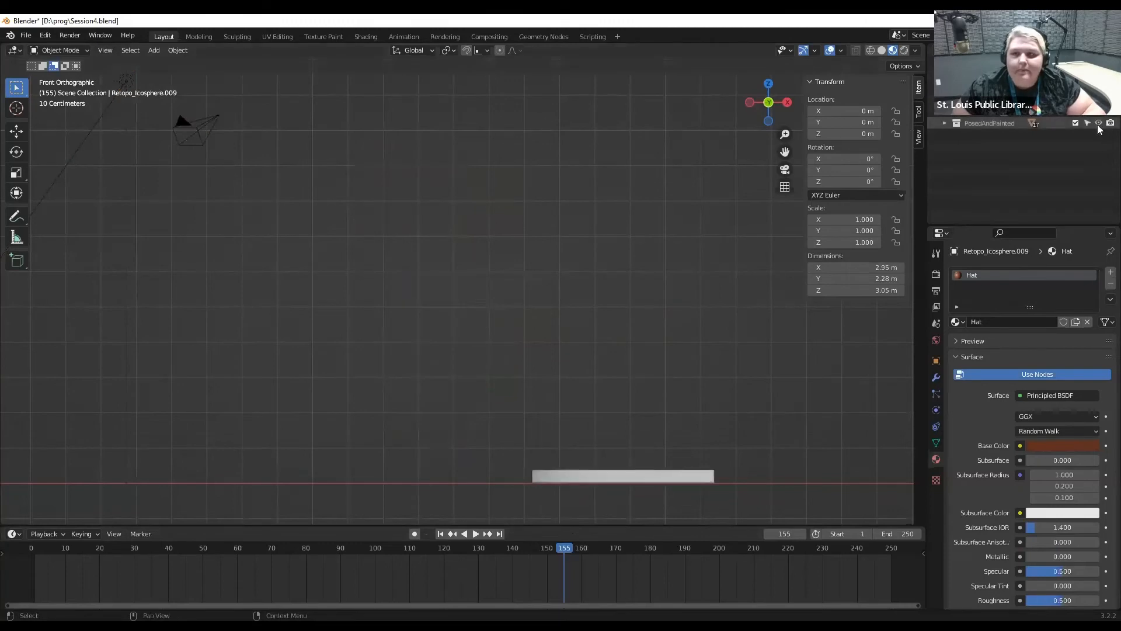
click(972, 123)
click(944, 123)
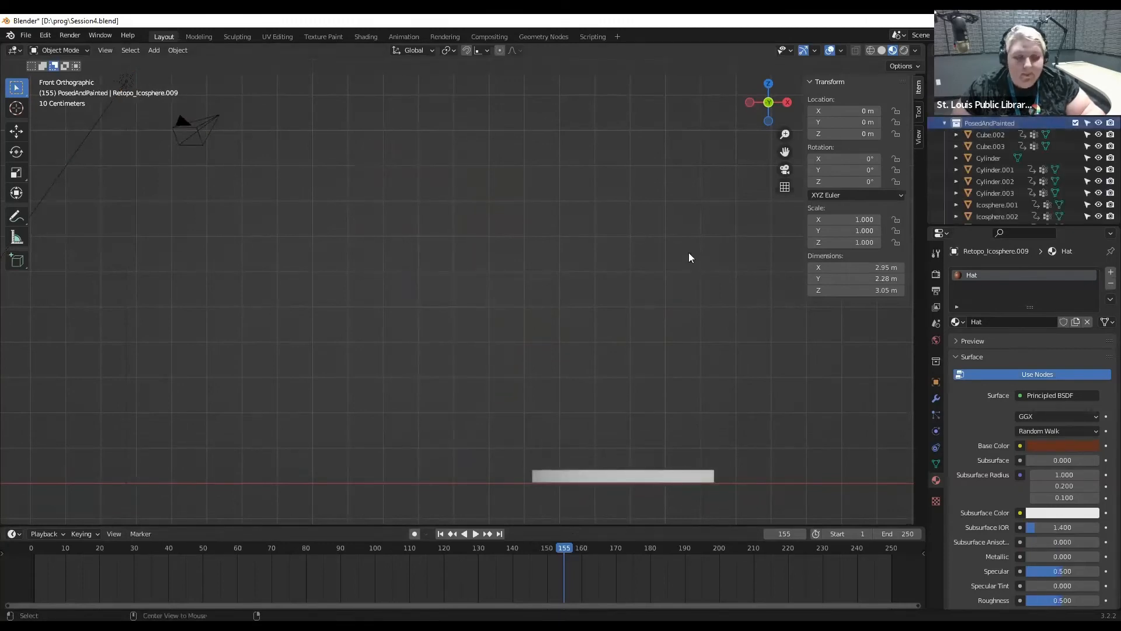
key(alt+h)
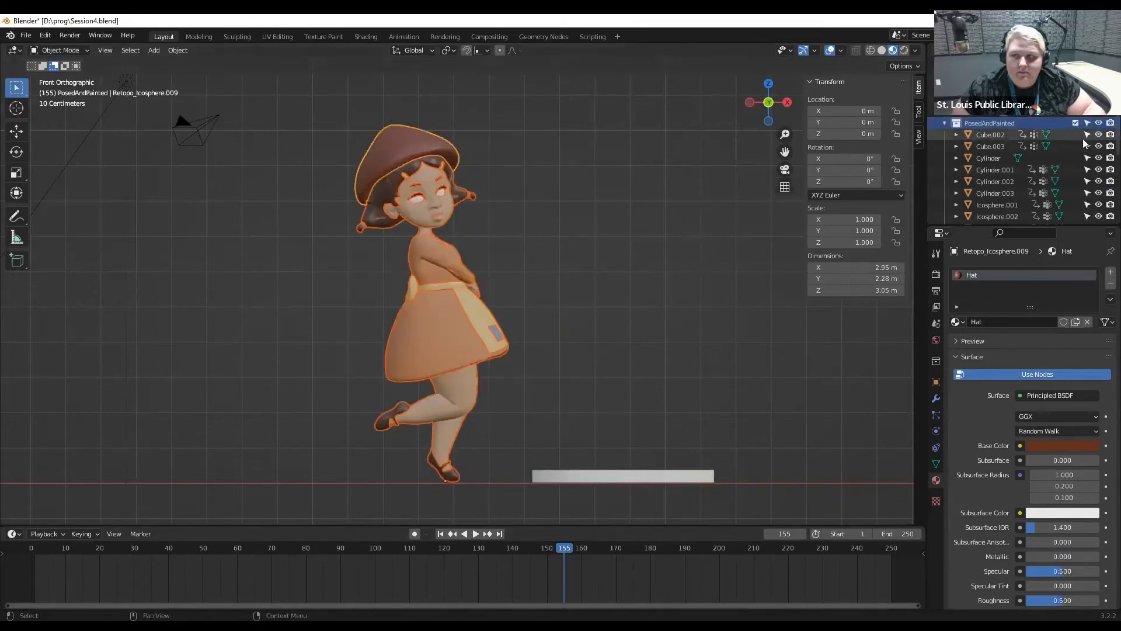
Browse the PosedAndPainted collection's objects and bring the finished painted character into view at full length.
scroll(1018, 176, down, 5)
scroll(673, 308, down, 4)
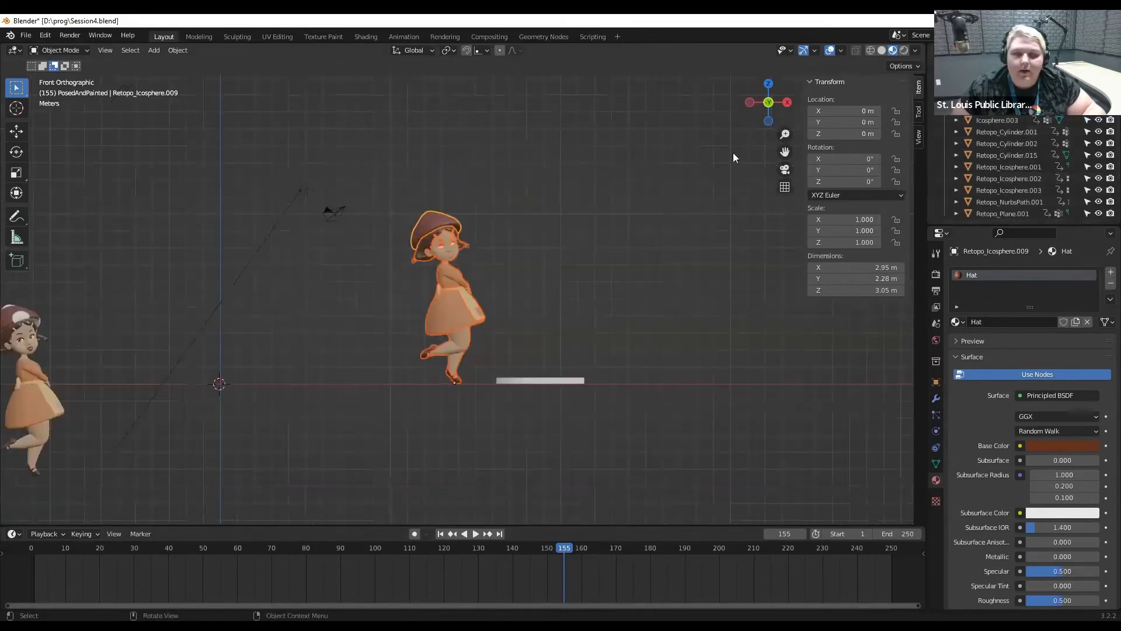
drag(785, 151, 223, 89)
scroll(450, 263, up, 6)
drag(784, 153, 864, 64)
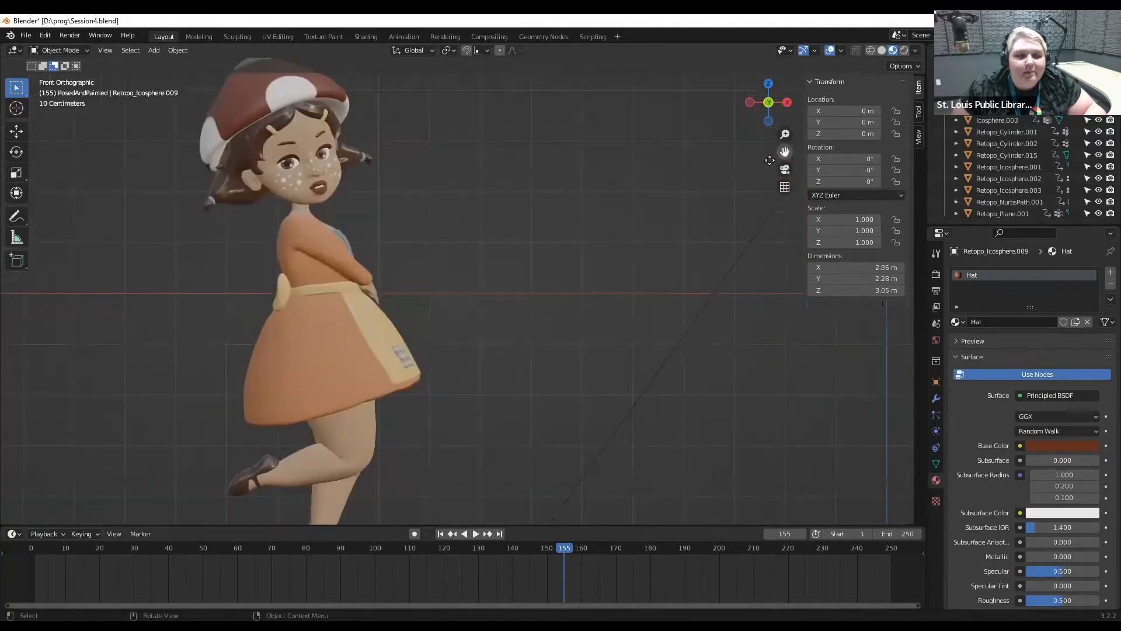
scroll(537, 195, down, 2)
drag(785, 151, 806, 145)
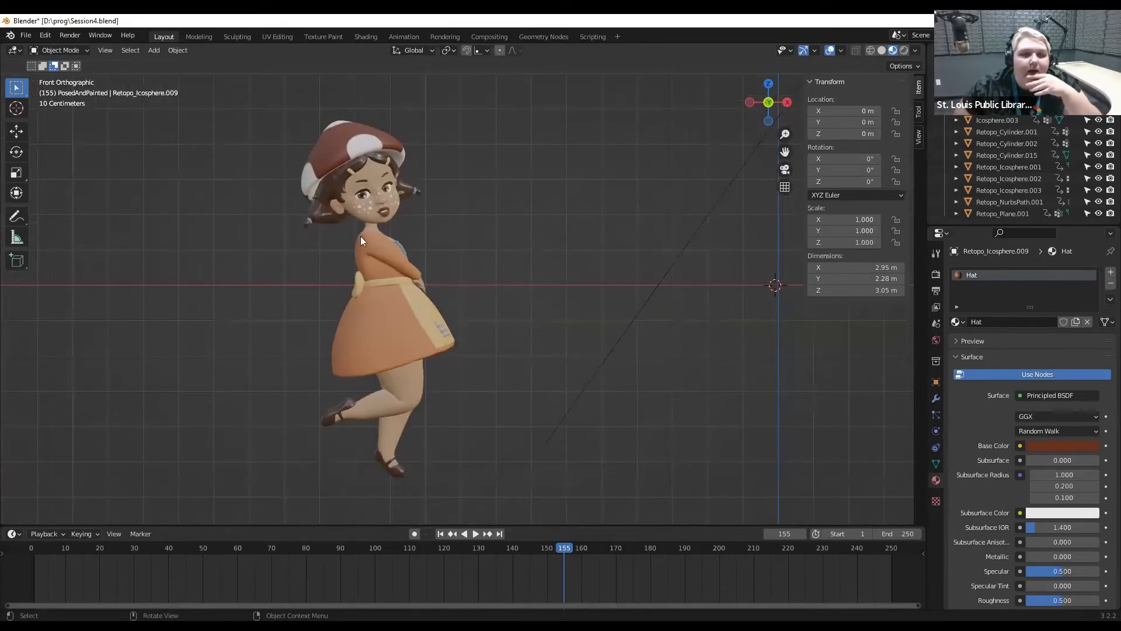
Select the painted character's skin mesh and examine the face, hat and crossed arms from several angles.
click(310, 214)
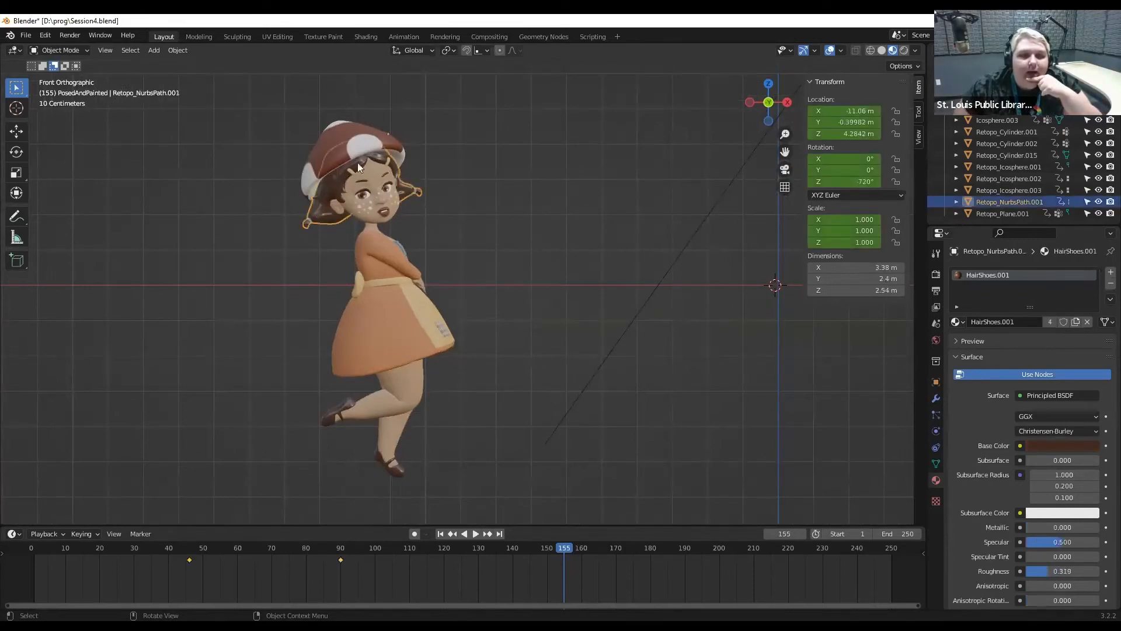
click(367, 211)
middle_drag(362, 247, 481, 247)
scroll(478, 253, up, 5)
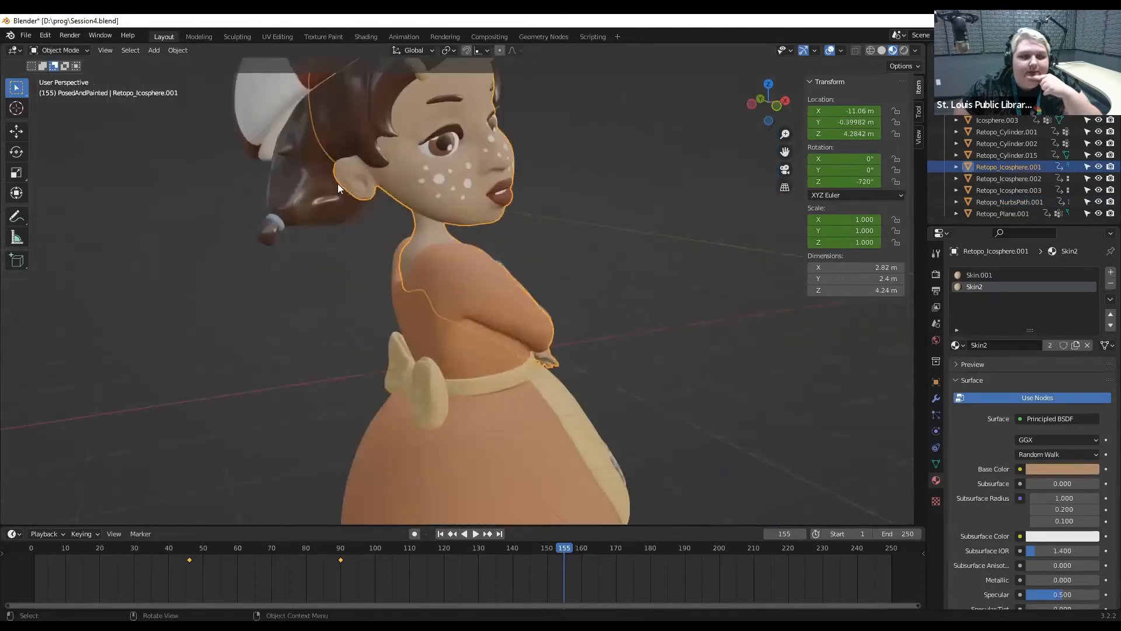
middle_drag(338, 183, 286, 286)
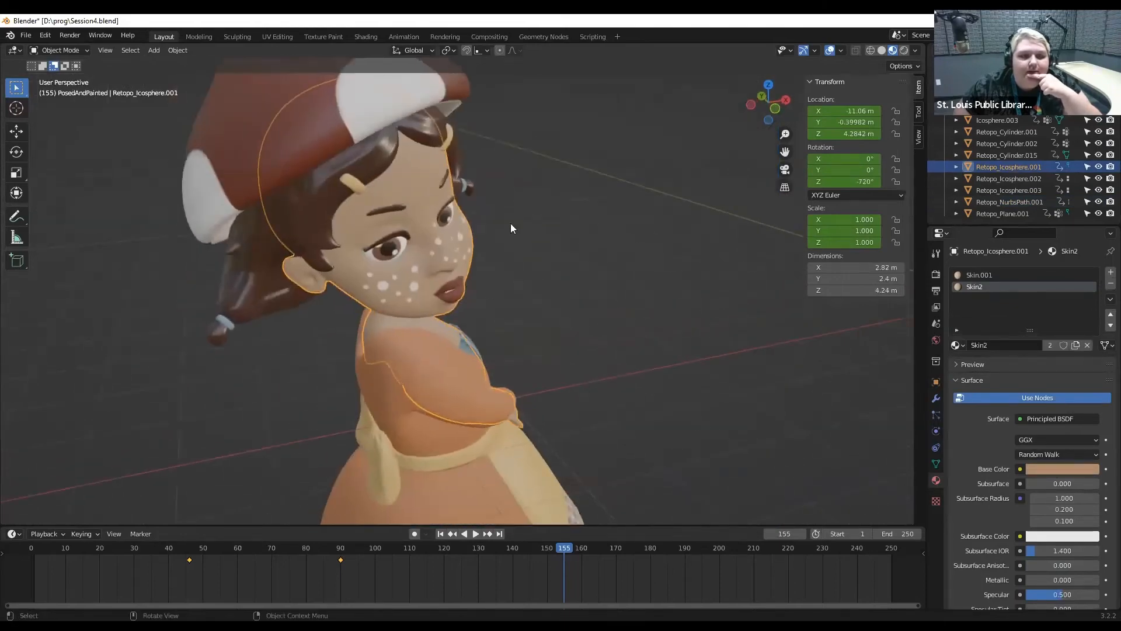
middle_drag(453, 245, 443, 249)
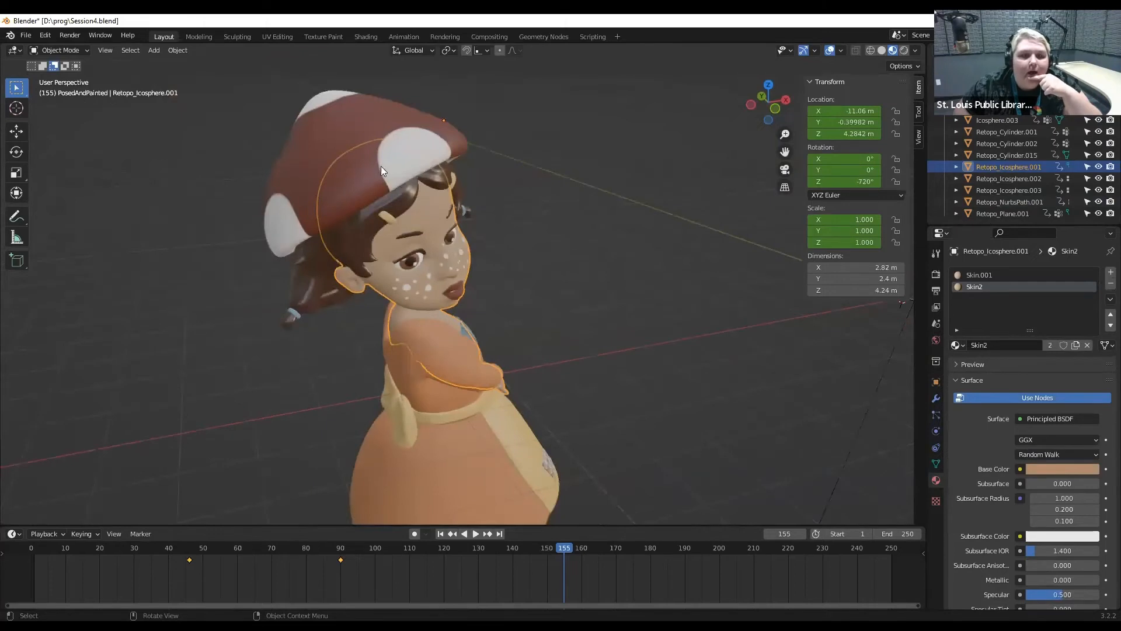
Select the plaid patch on the painted character's apron and examine it together with the dress from several angles.
middle_drag(381, 166, 369, 352)
click(258, 341)
click(259, 337)
click(322, 418)
middle_drag(323, 418, 497, 316)
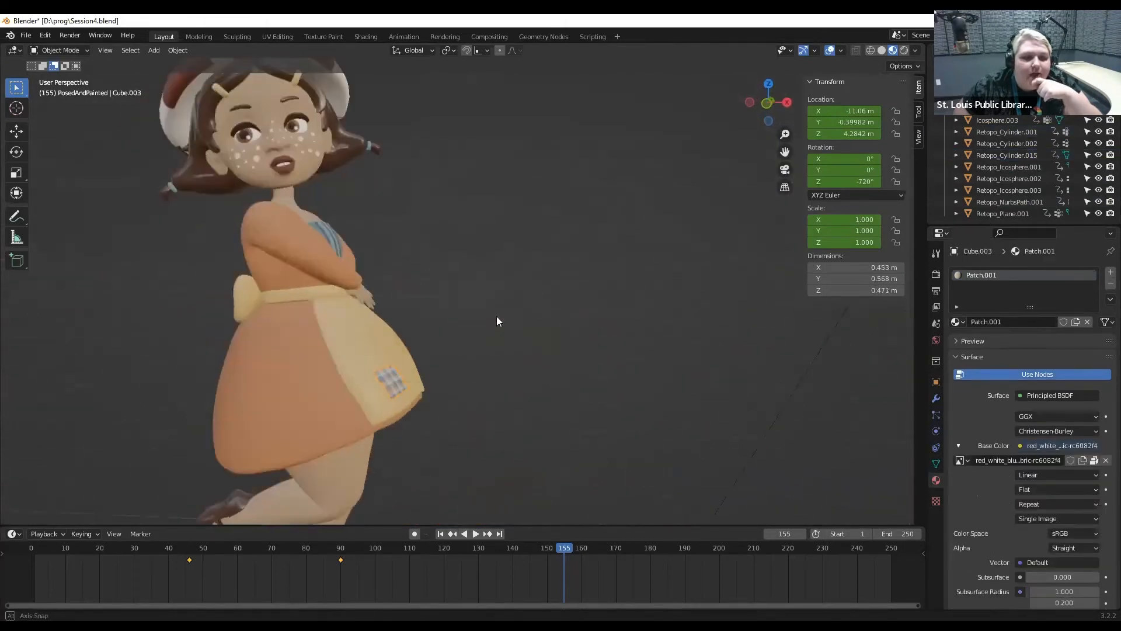
middle_drag(342, 341, 387, 314)
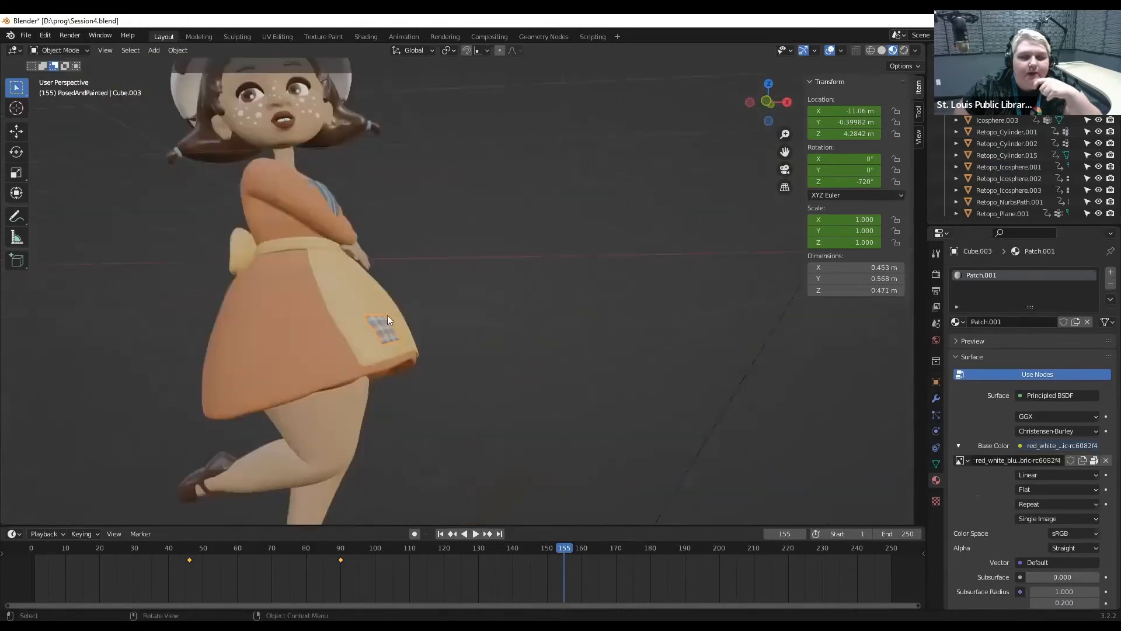
Select the painted character's apron and view the full figure straight from the front.
drag(784, 152, 680, 162)
click(271, 321)
mouse_move(194, 110)
mouse_down()
mouse_move(384, 437)
mouse_move(173, 117)
mouse_up()
click(337, 348)
drag(389, 88, 113, 523)
Select the PosedAndPainted collection's objects except the white platform and move them onto it, about 29.95 m along X and 5.63 m along Z.
scroll(1007, 182, up, 5)
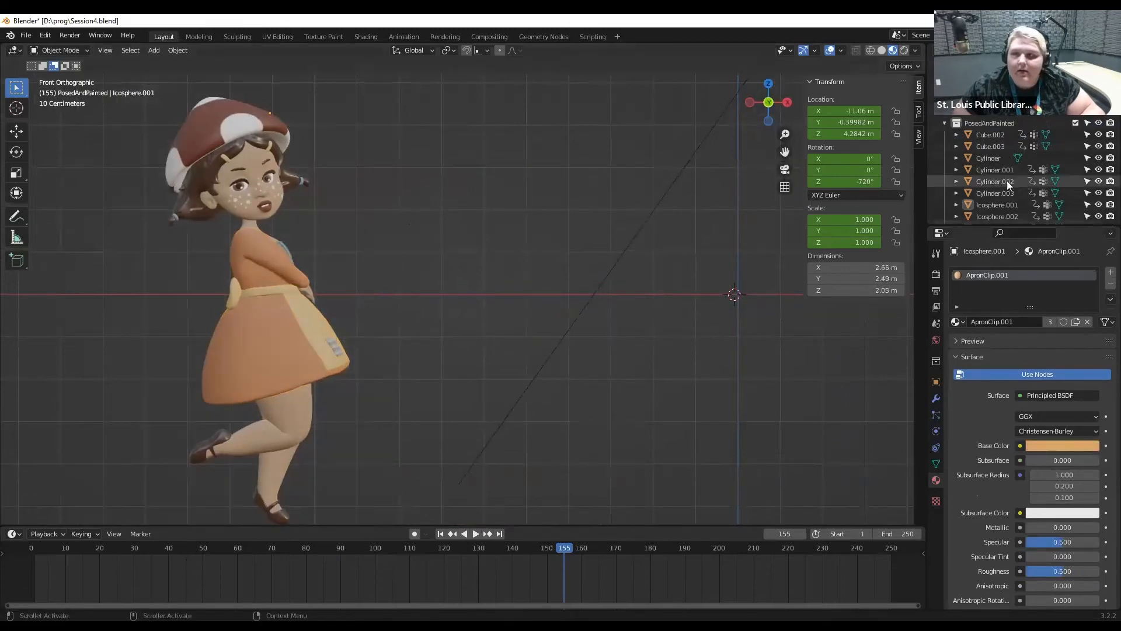
right_click(992, 122)
click(950, 146)
scroll(727, 141, down, 8)
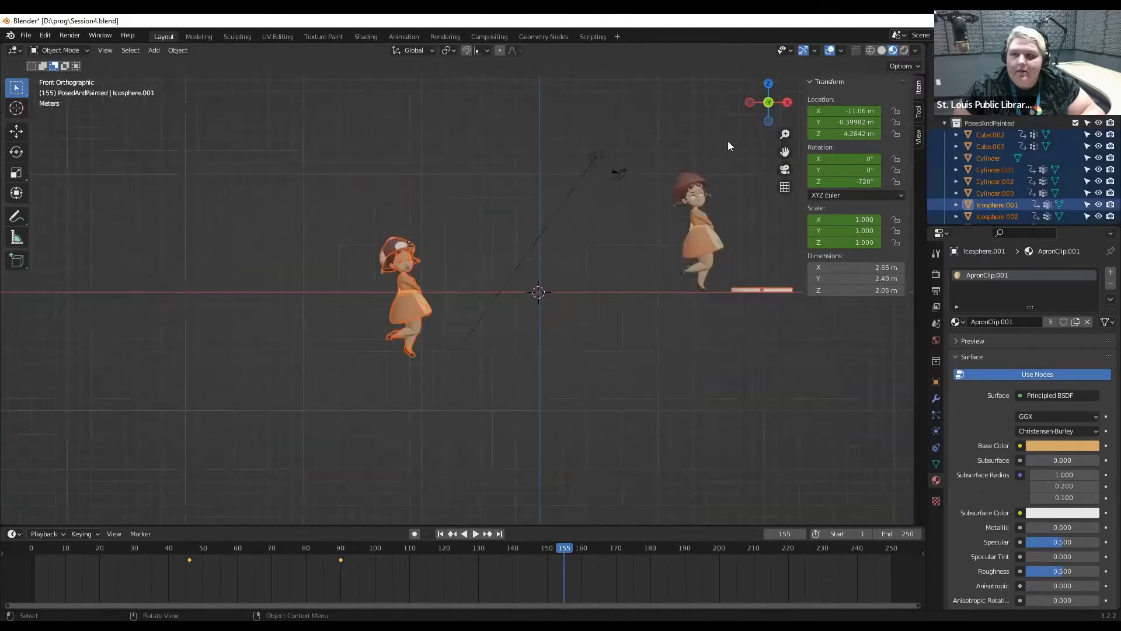
shift+middle_drag(795, 149, 684, 152)
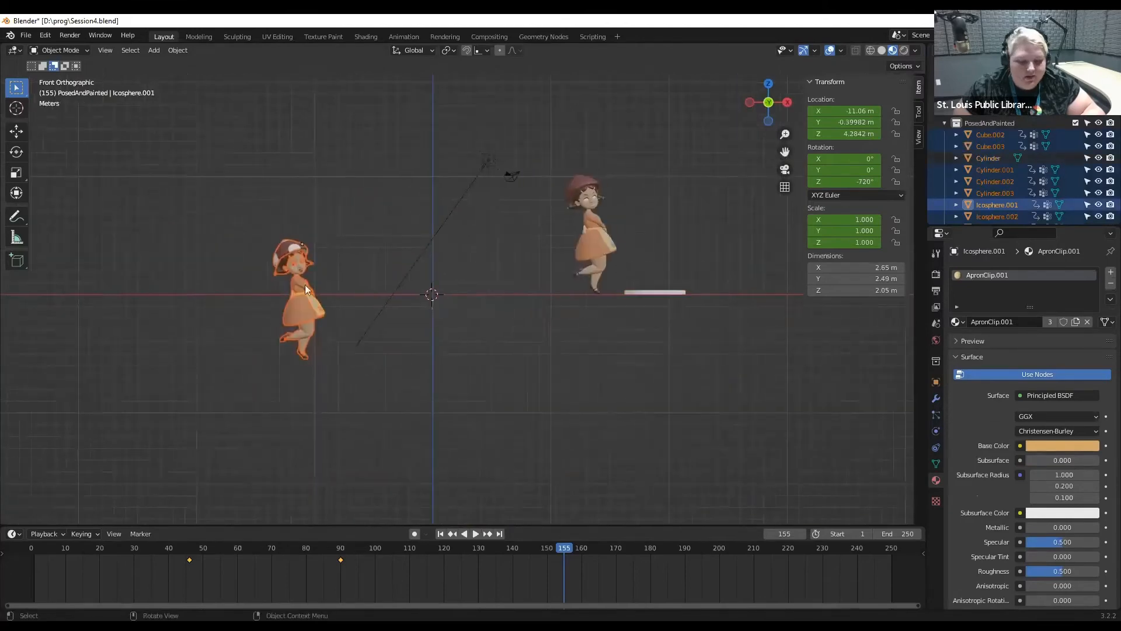
key(g)
click(500, 220)
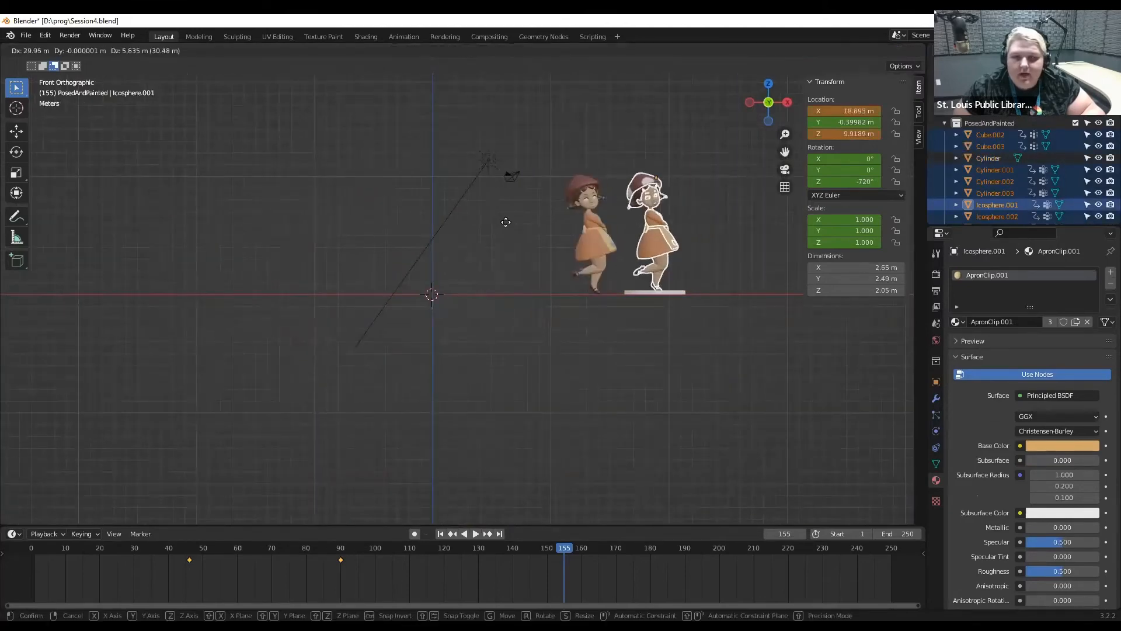
Raise the painted character about 0.066 m along Z so its foot rests on the platform, and clear the selection.
scroll(645, 188, up, 4)
drag(774, 153, 338, 245)
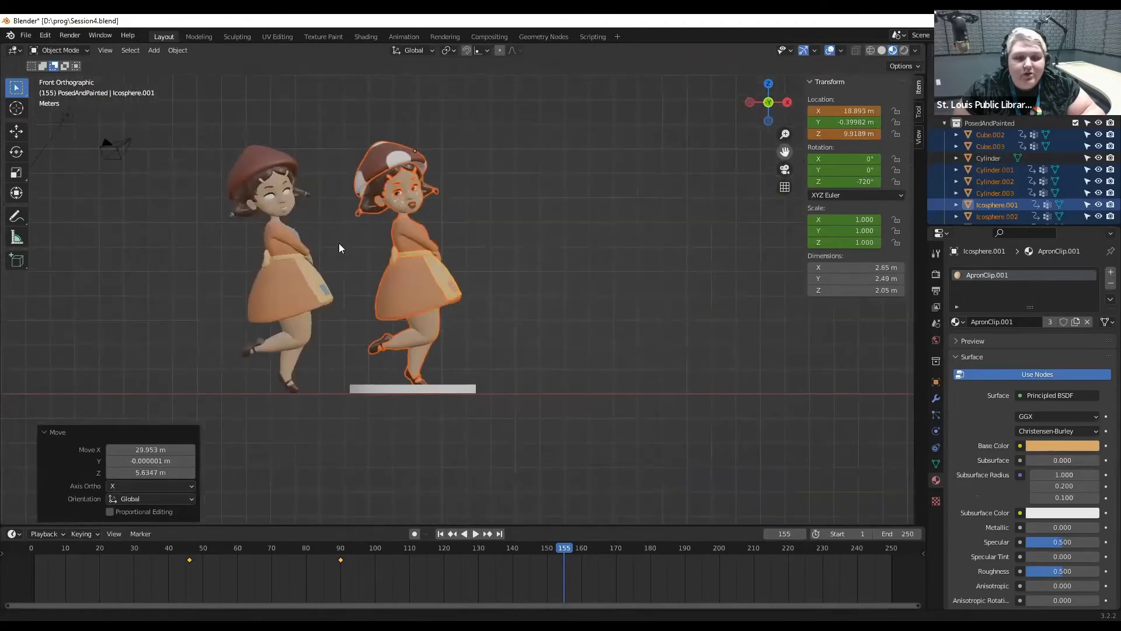
scroll(373, 275, up, 3)
key(g)
key(z)
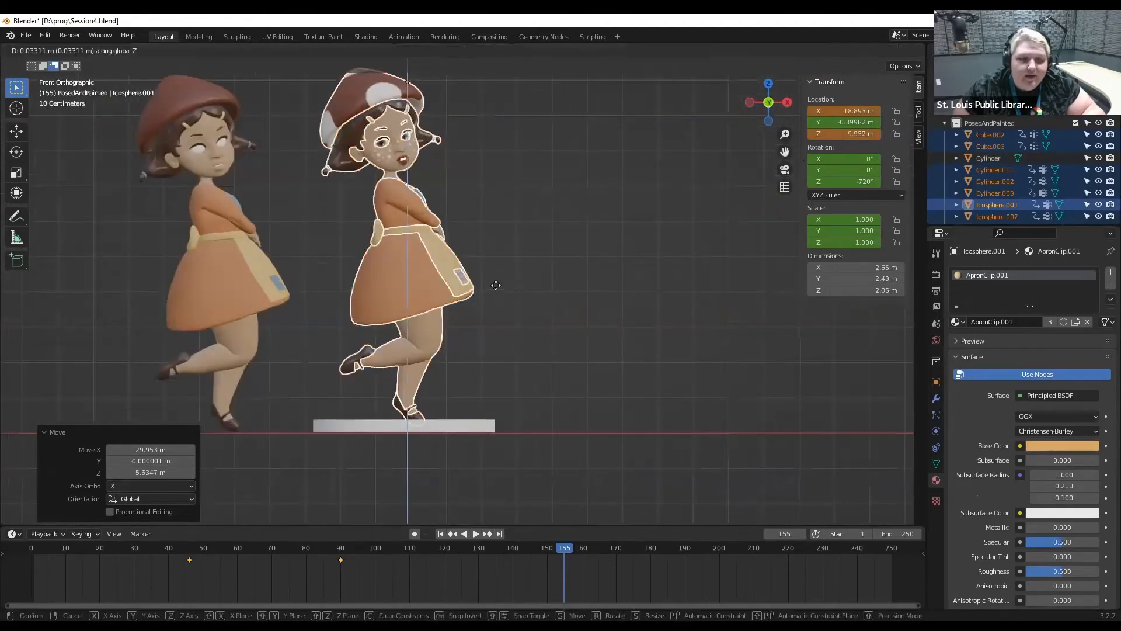
click(496, 285)
drag(790, 150, 833, 212)
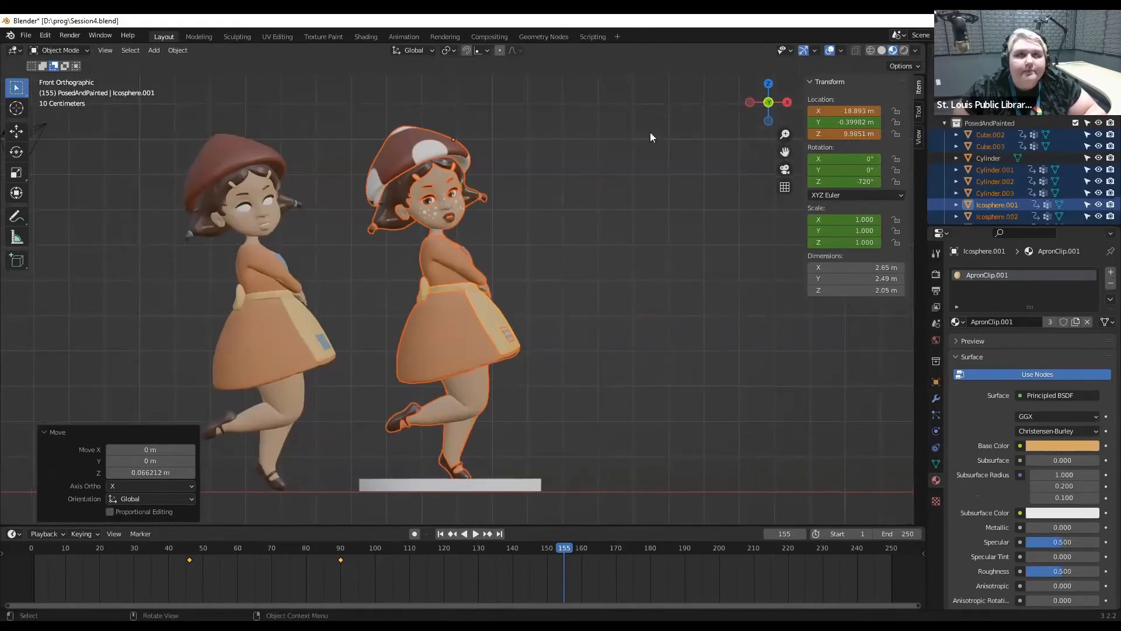
click(552, 217)
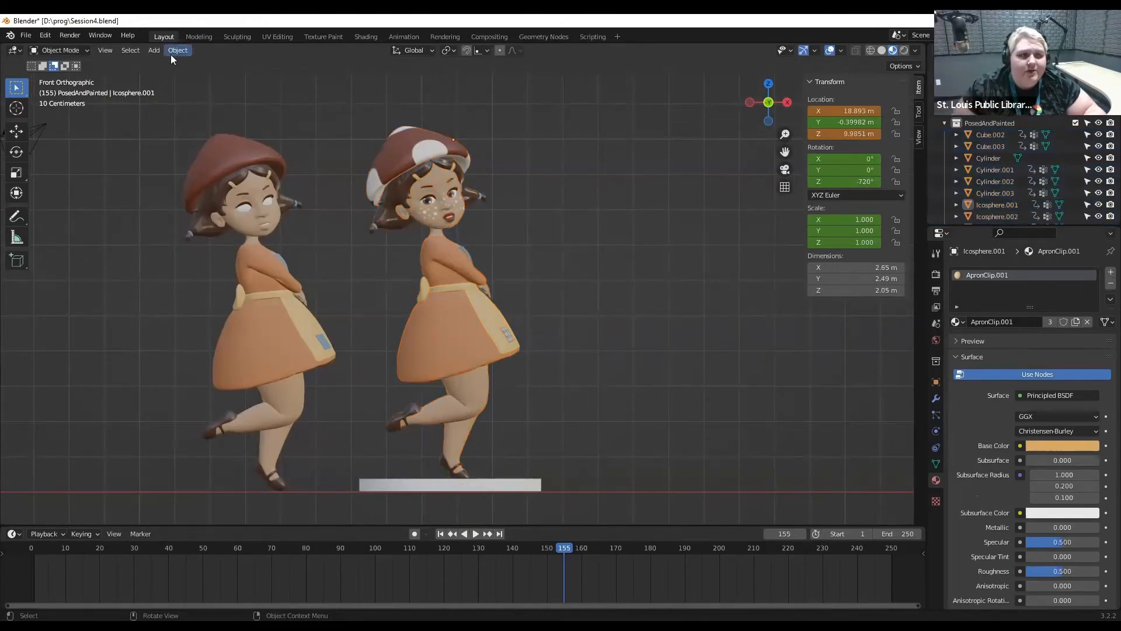
click(154, 50)
mouse_move(175, 65)
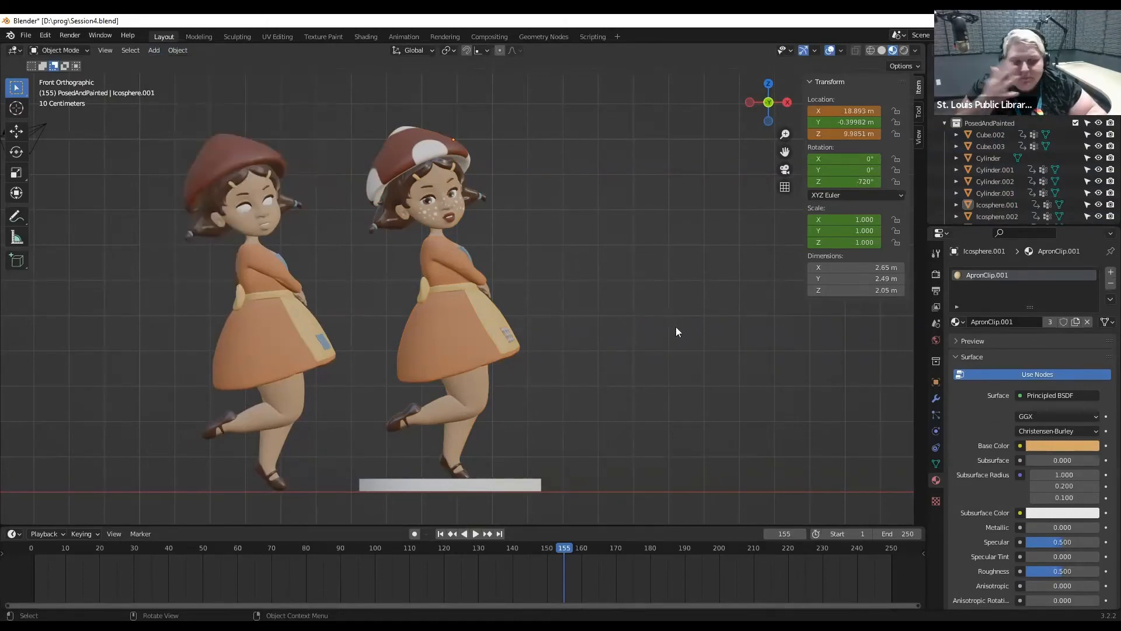
middle_drag(597, 311, 573, 333)
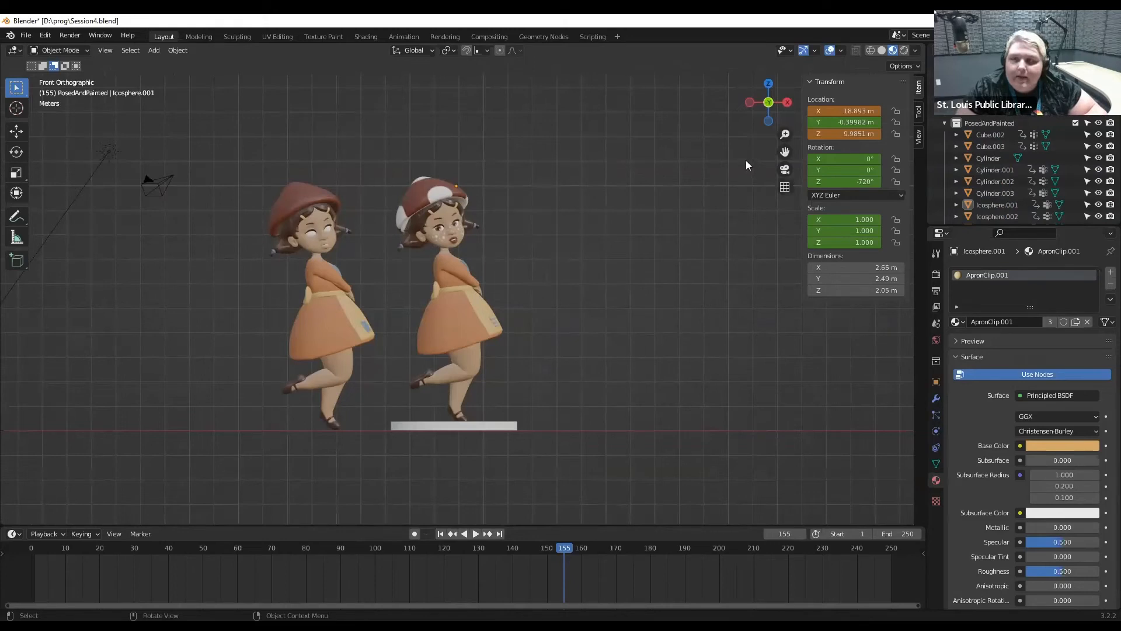
scroll(645, 220, up, 3)
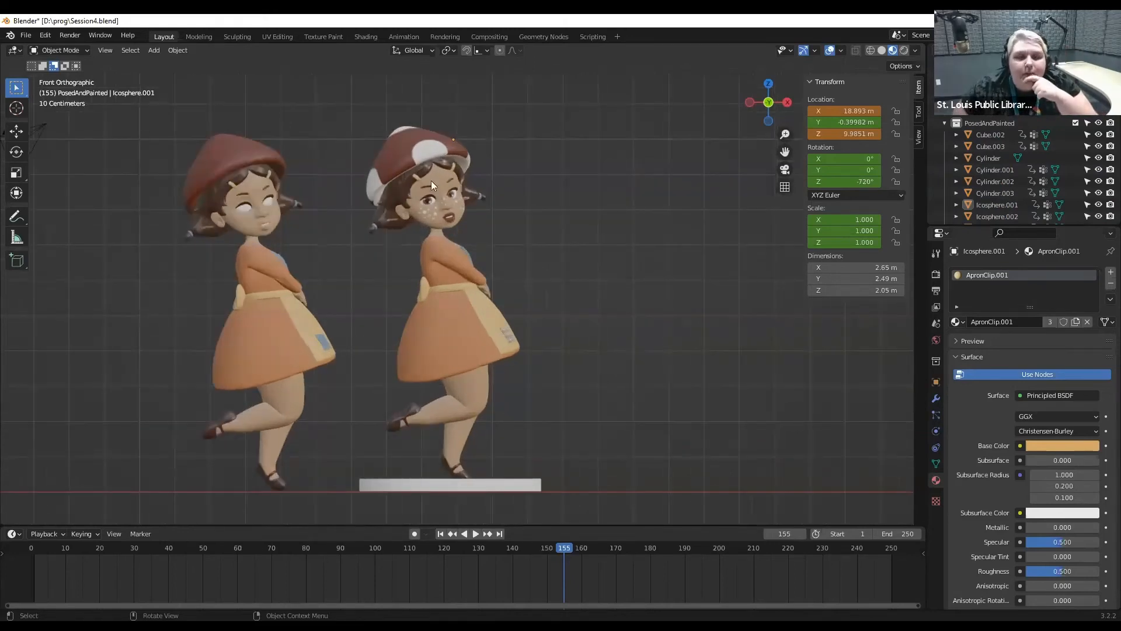
Switch to the Shading workspace, display the material properties, and frame both characters' heads in the front view.
click(370, 36)
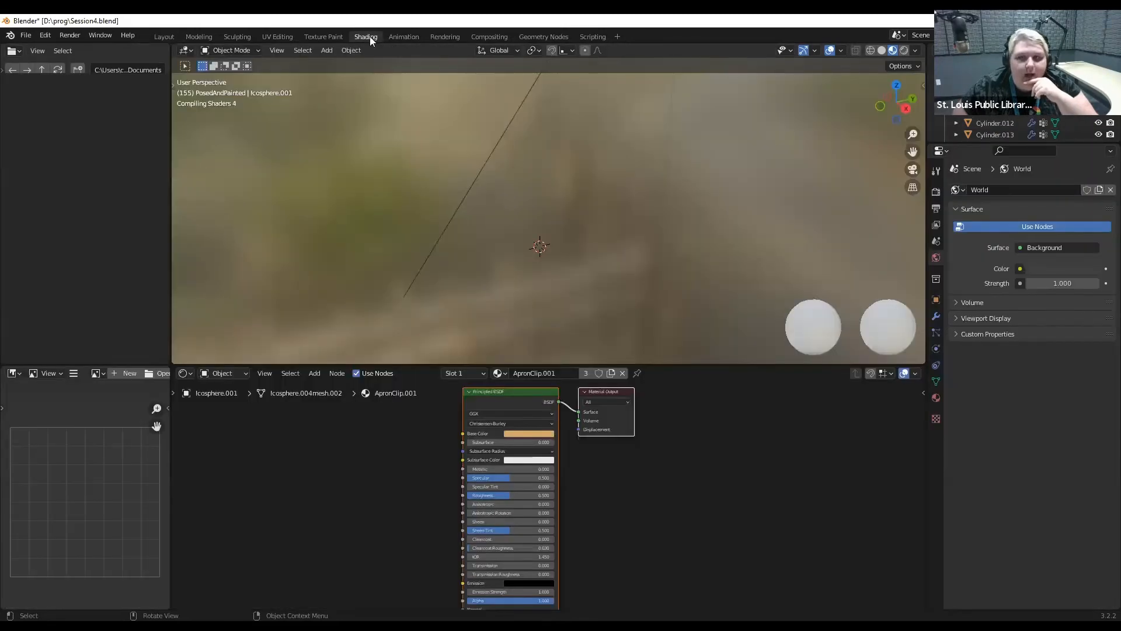
drag(889, 109, 927, 101)
drag(913, 152, 696, 180)
click(892, 105)
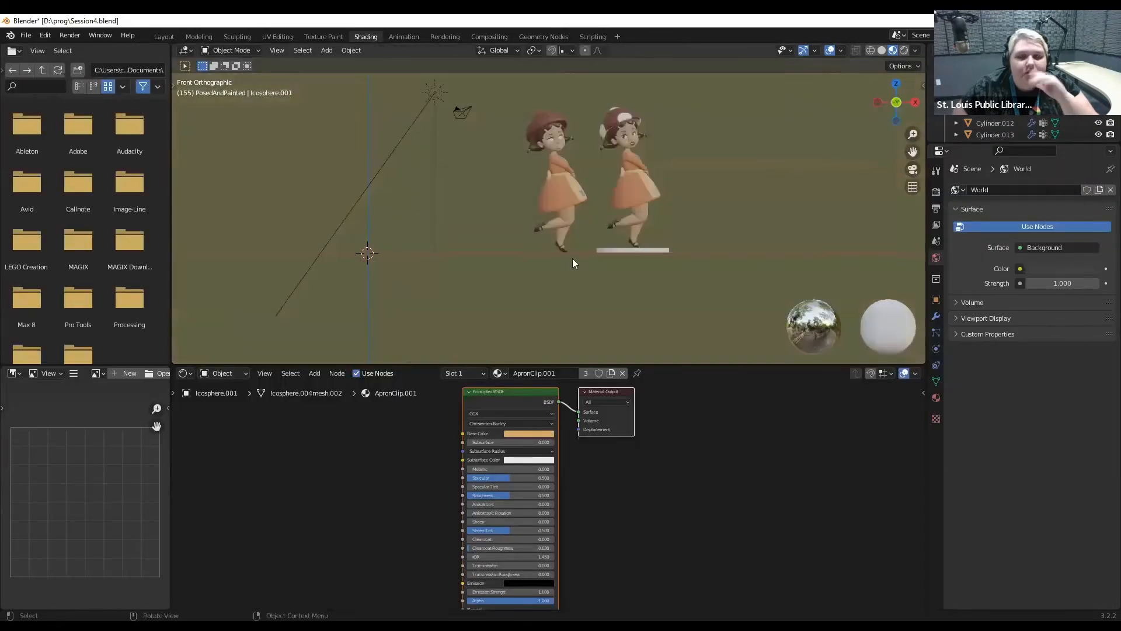
click(935, 397)
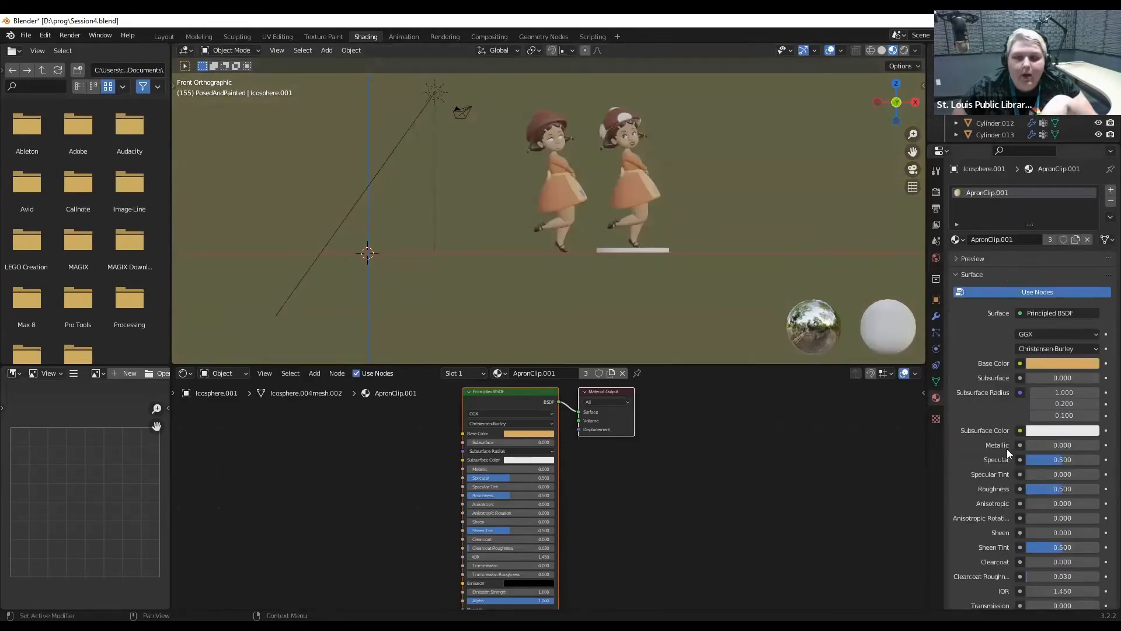
scroll(860, 220, up, 4)
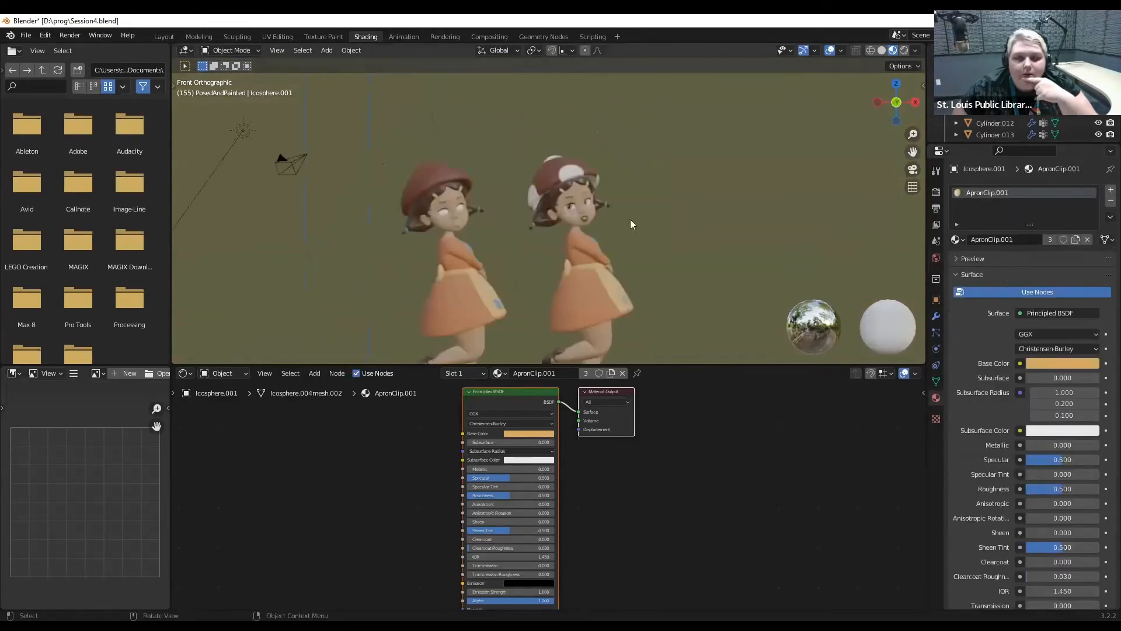
scroll(630, 224, up, 2)
scroll(669, 245, up, 2)
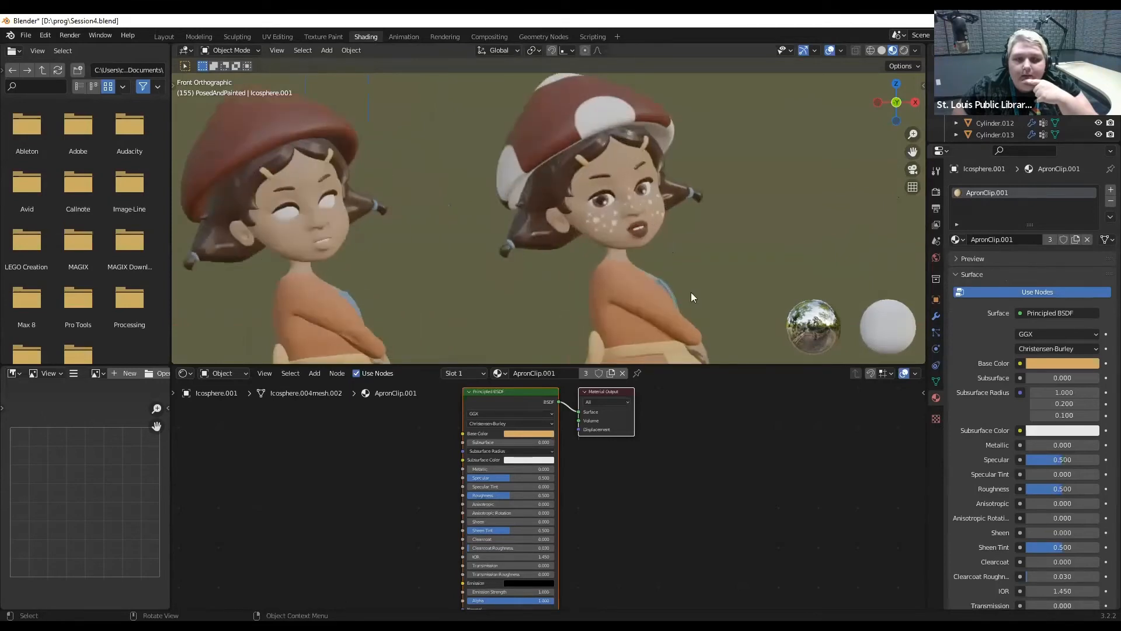
Select the painted character's spotted hat and bring the image texture node of its Hat.001 material into view.
click(599, 111)
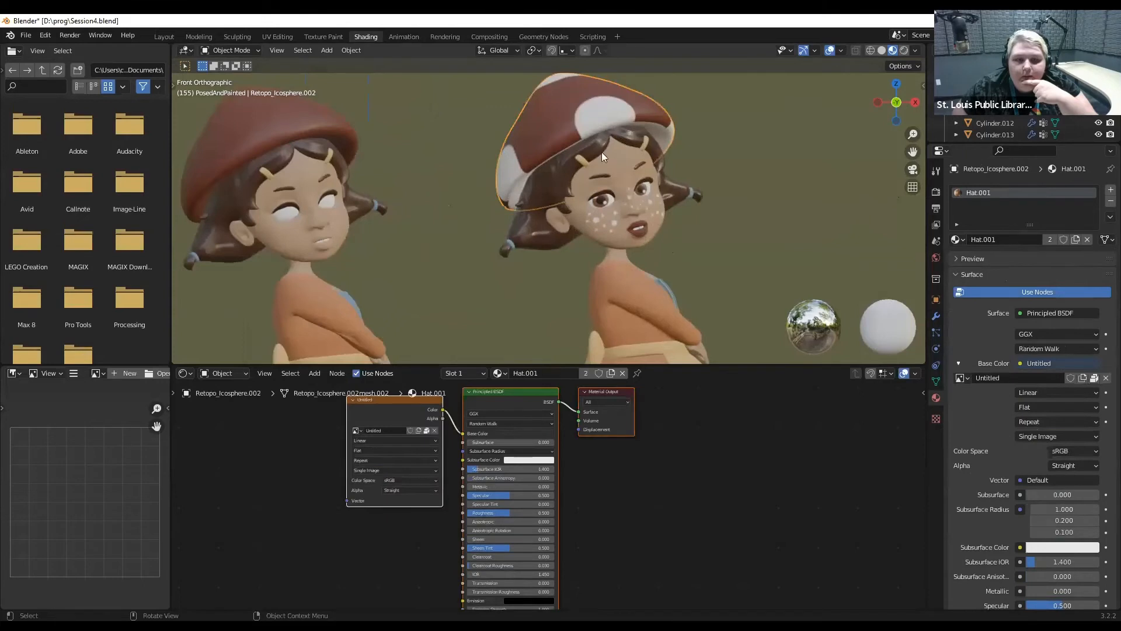
middle_drag(619, 505, 646, 521)
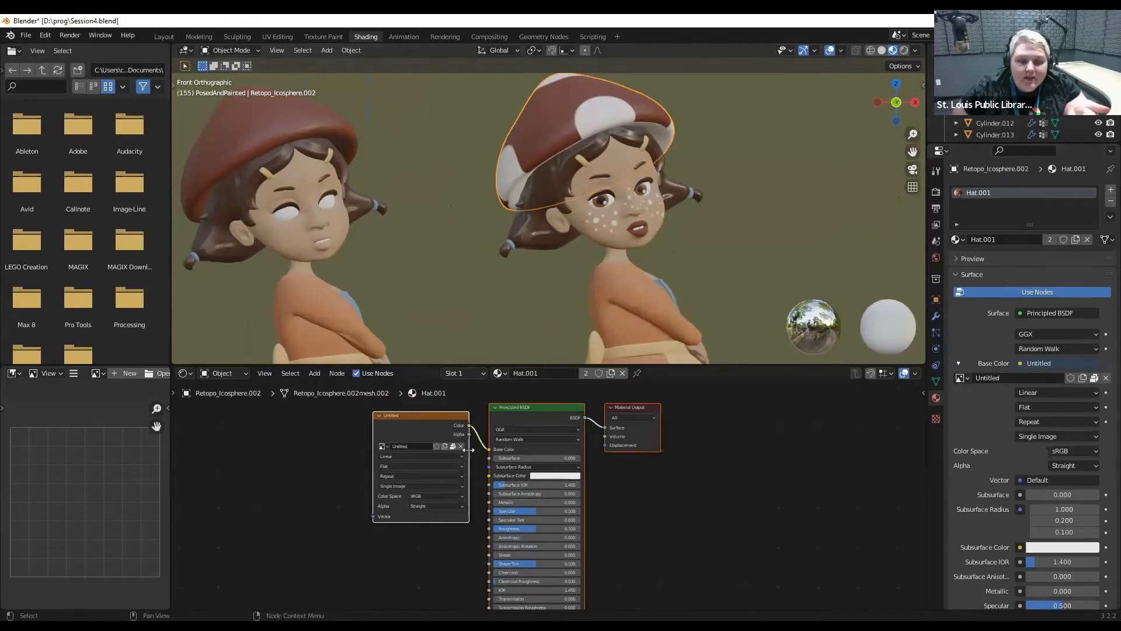
drag(465, 448, 480, 449)
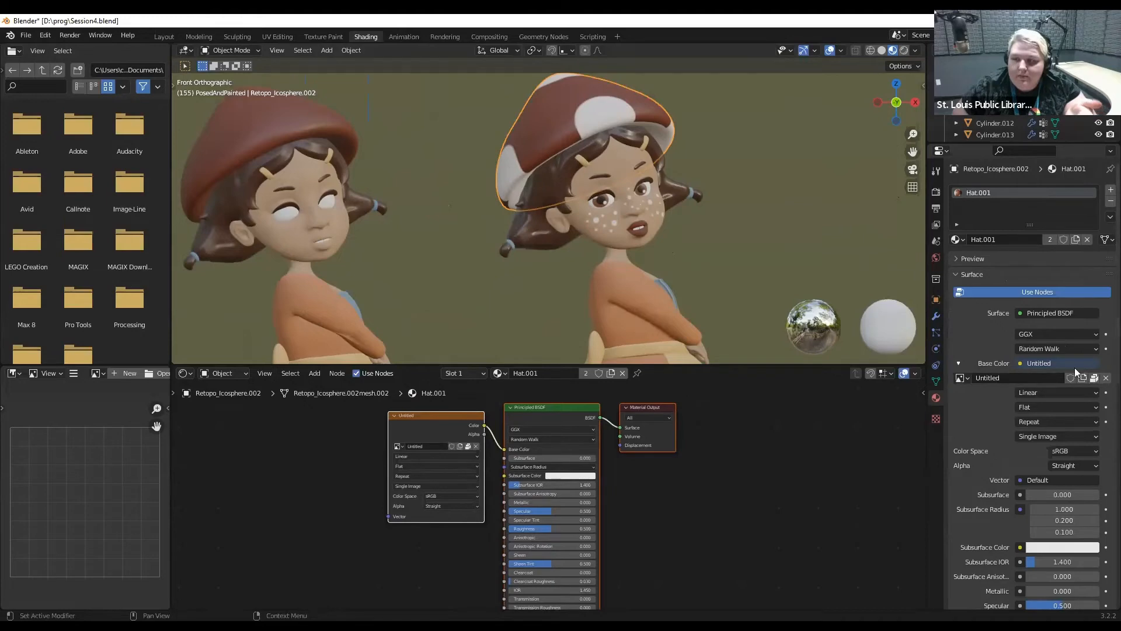
click(429, 415)
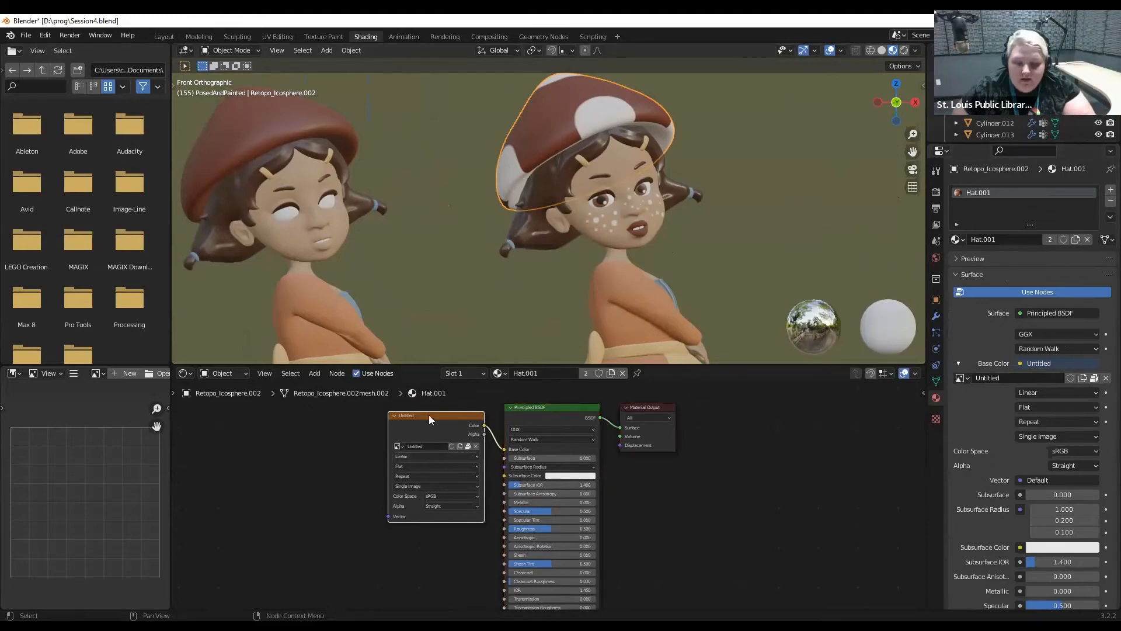
Replace the hat's Base Color texture with a new Image Texture node that uses the existing Untitled.001 image.
drag(429, 416, 408, 418)
drag(507, 449, 329, 430)
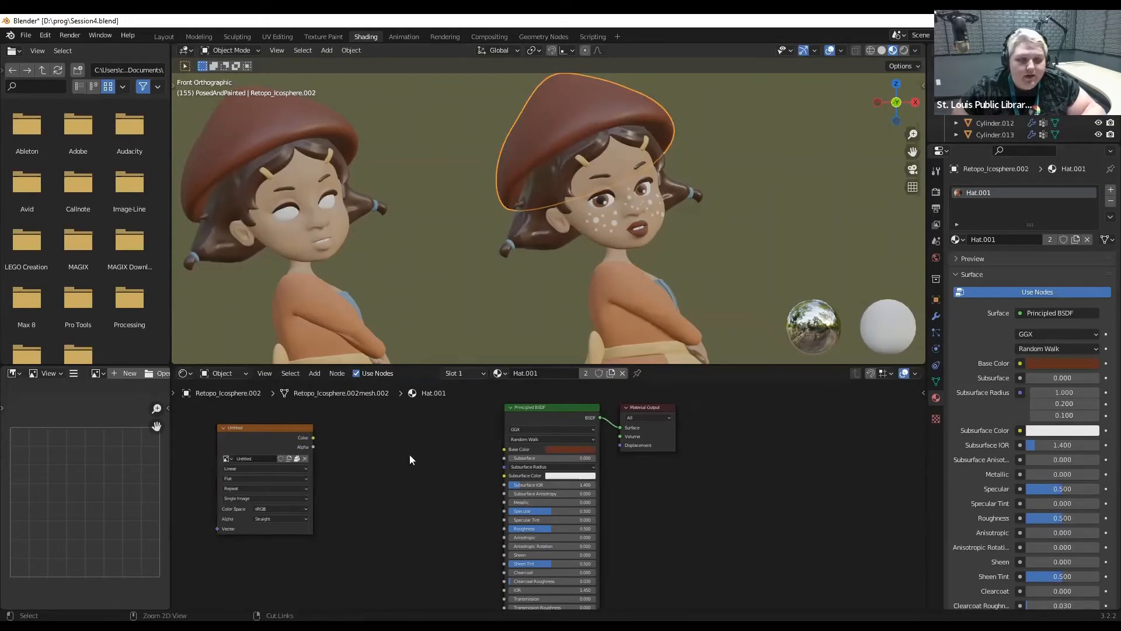
click(314, 373)
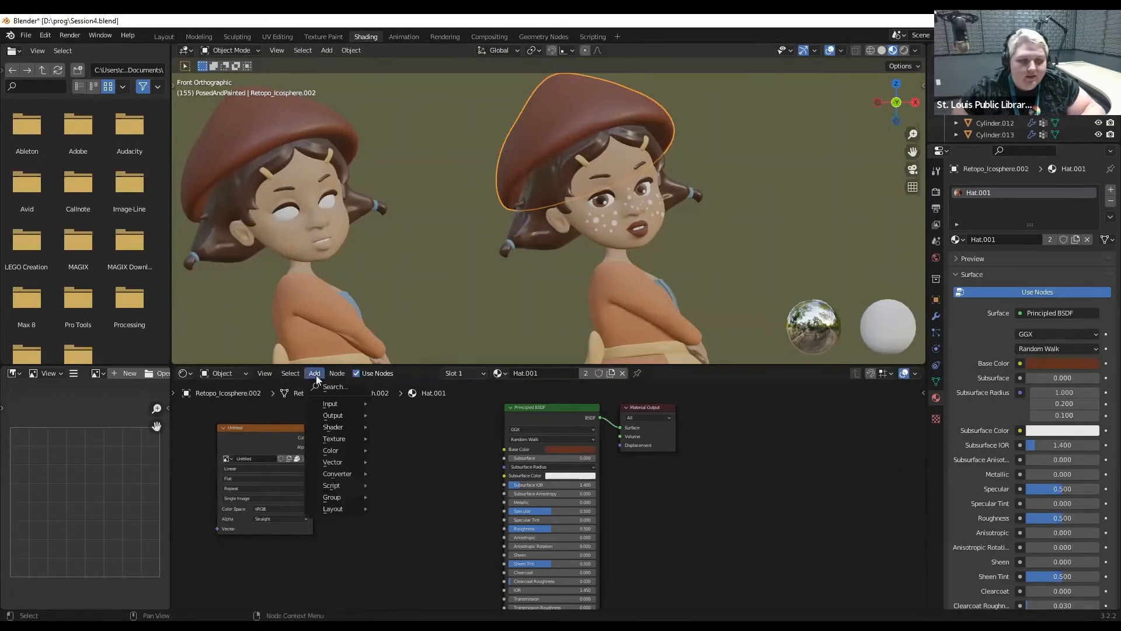
click(324, 384)
text(image)
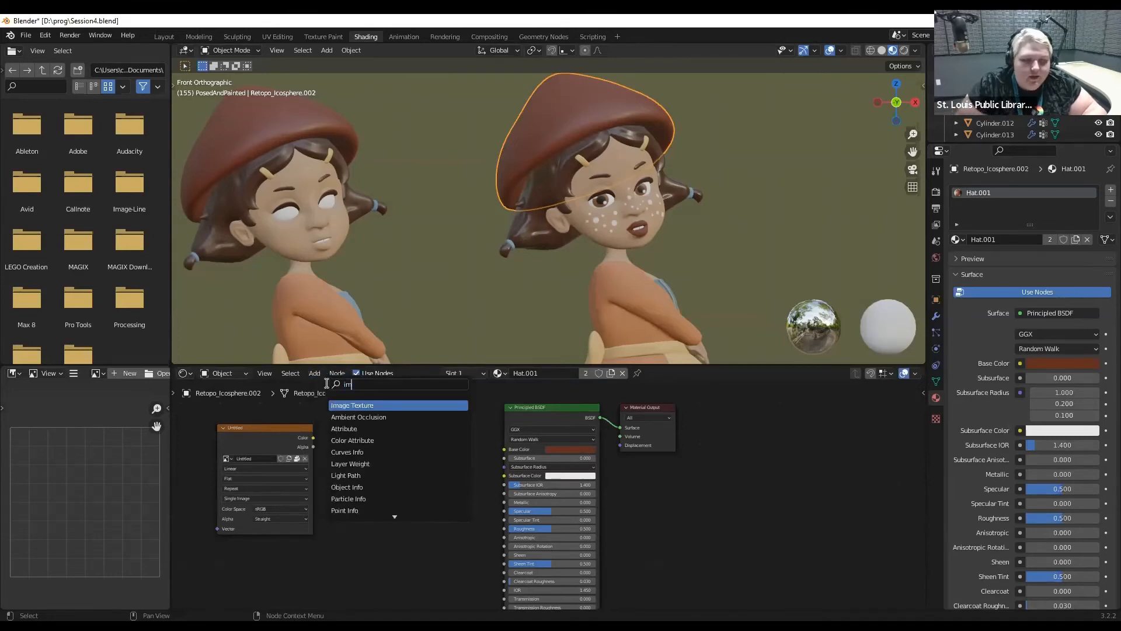
key(Return)
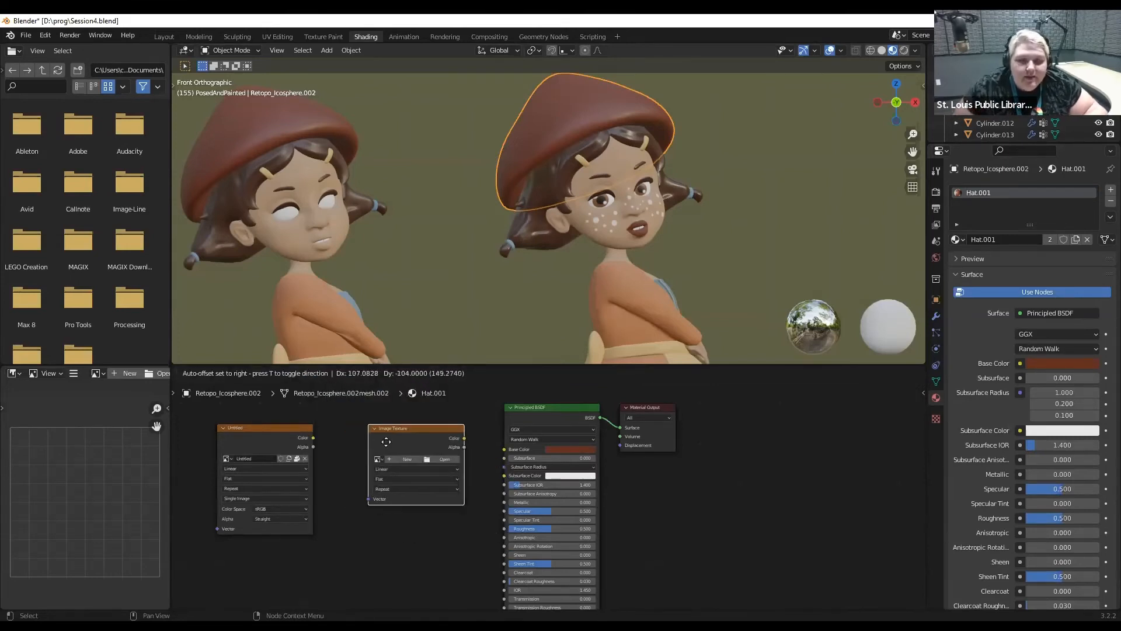
click(440, 450)
click(432, 460)
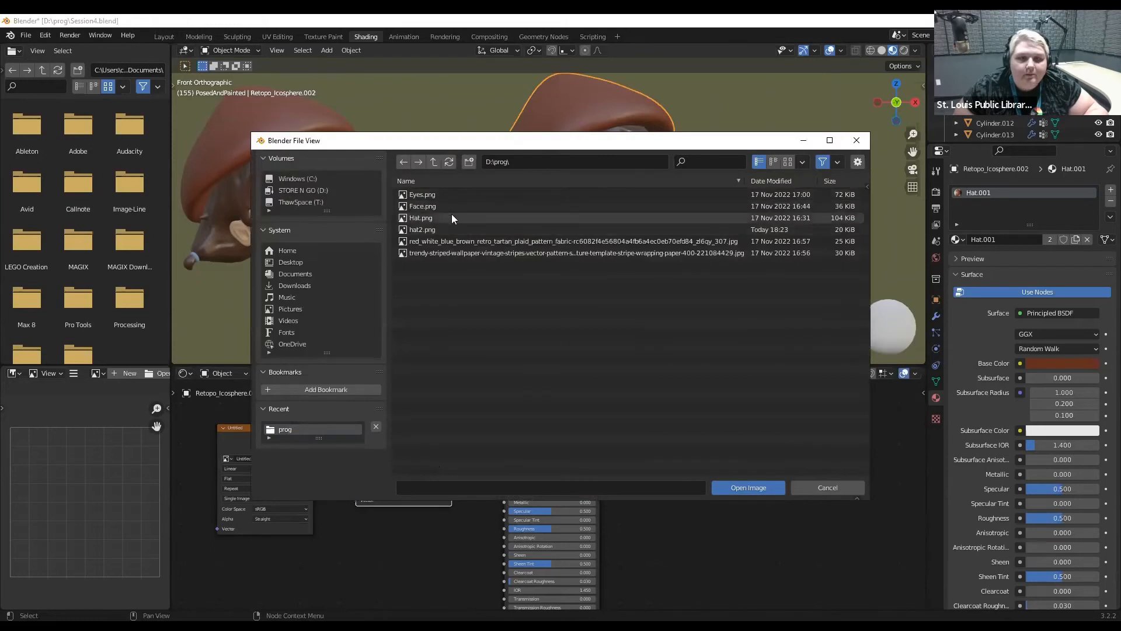
key(Escape)
drag(451, 439, 506, 452)
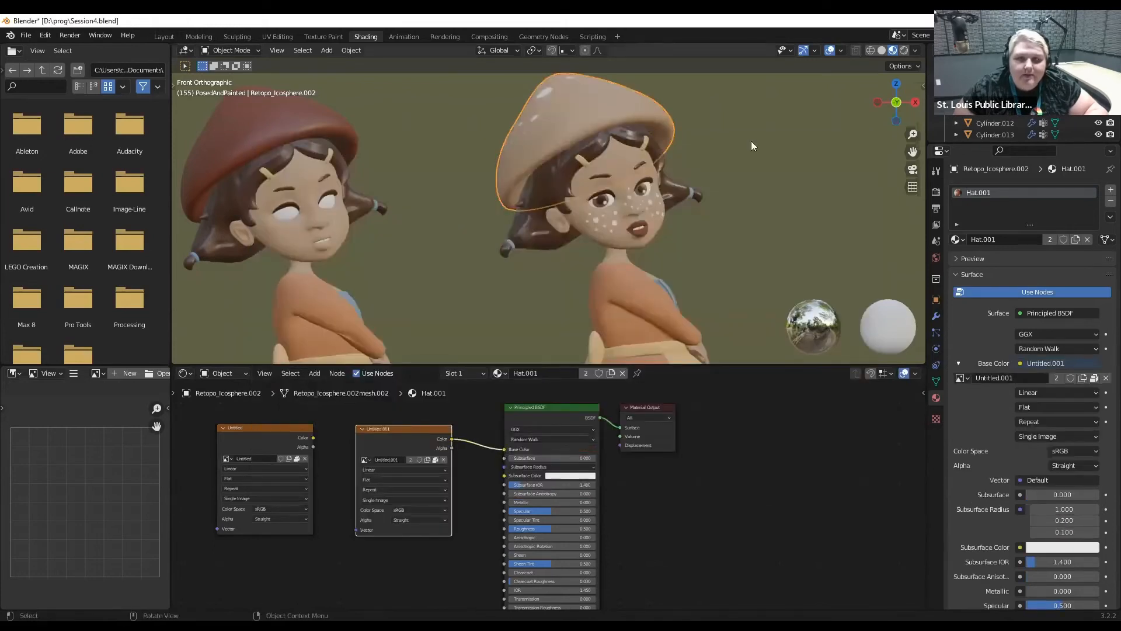
Move the Untitled.001 node aside and insert the original Untitled texture node into its link to Base Color.
drag(403, 429, 347, 506)
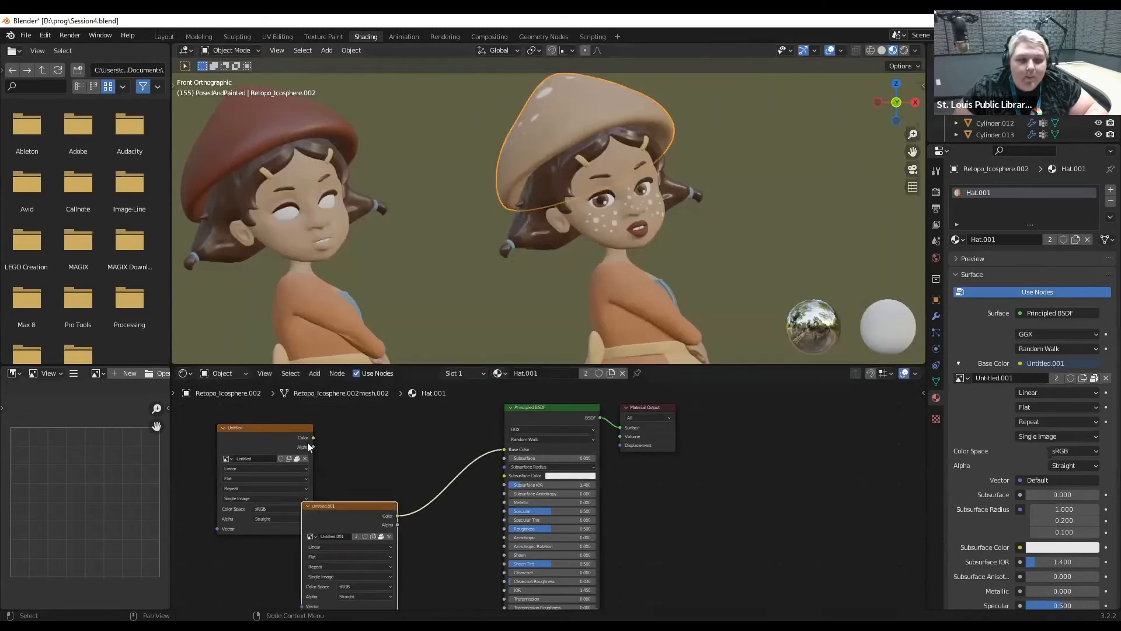
drag(302, 429, 456, 428)
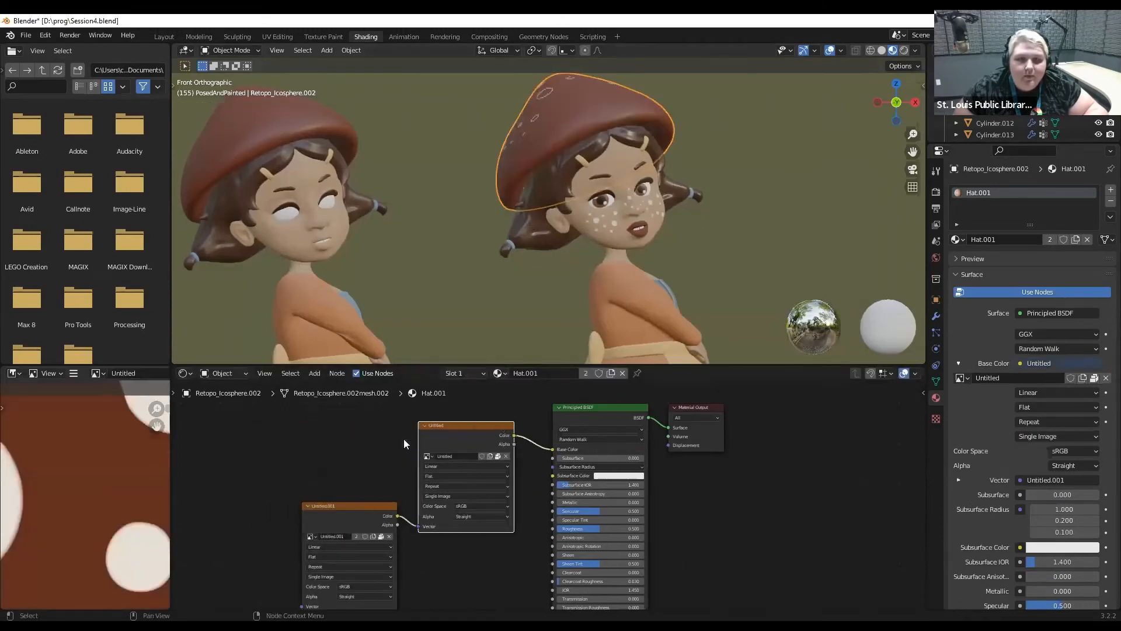
key(ctrl+z)
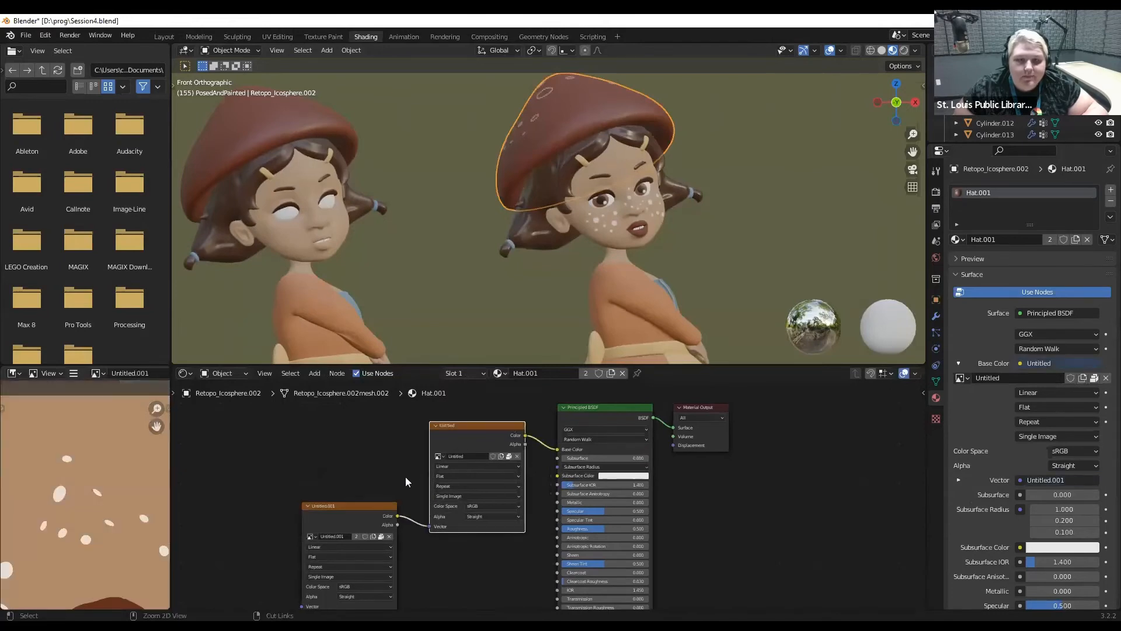
click(408, 471)
Check the hat from behind and in front, and delete the added Untitled.001 texture node.
middle_drag(520, 314, 584, 270)
click(896, 102)
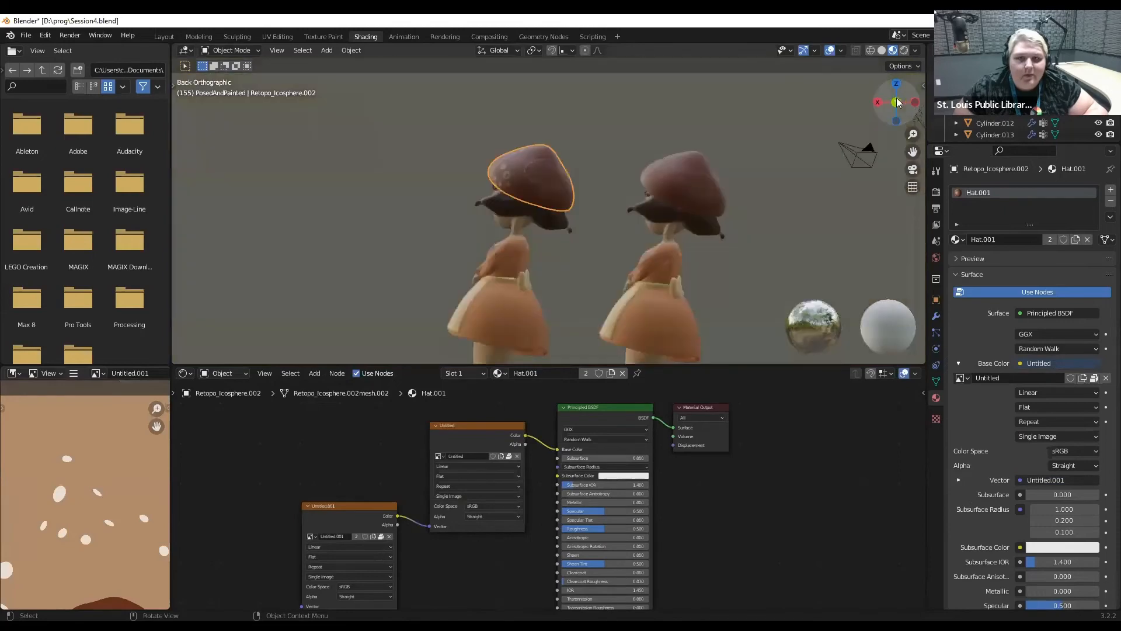
click(897, 103)
scroll(429, 493, up, 1)
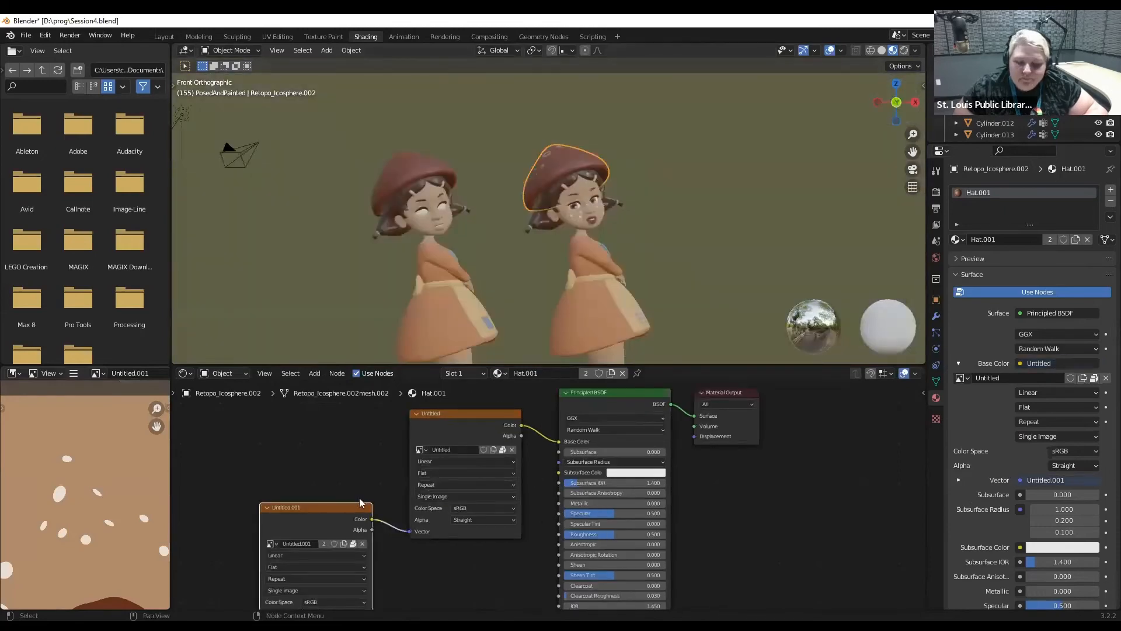
click(363, 500)
key(x)
middle_drag(526, 494, 405, 468)
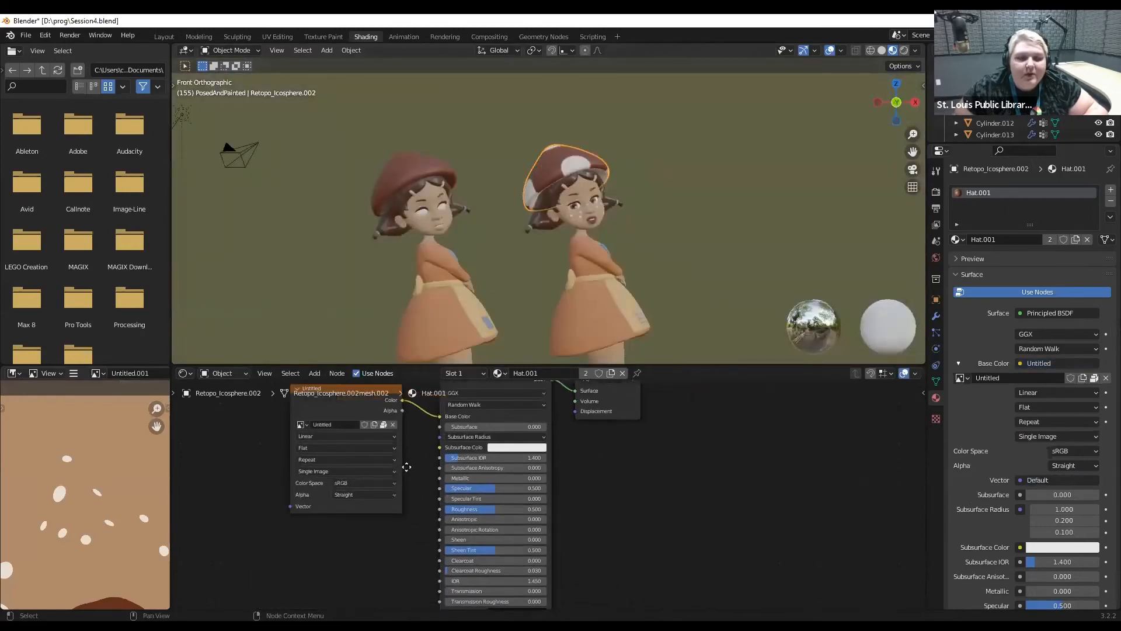
scroll(483, 445, down, 3)
middle_drag(587, 456, 678, 470)
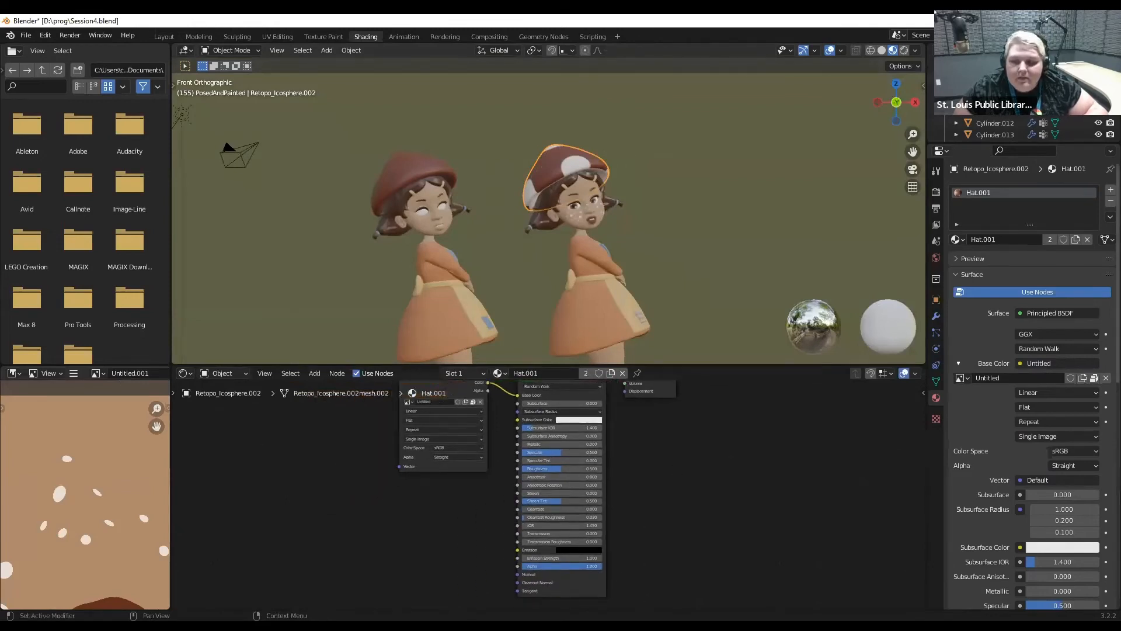
Look through the hat material's surface inputs down to Normal and bring its full node setup into view.
scroll(1080, 503, down, 8)
scroll(1032, 543, down, 3)
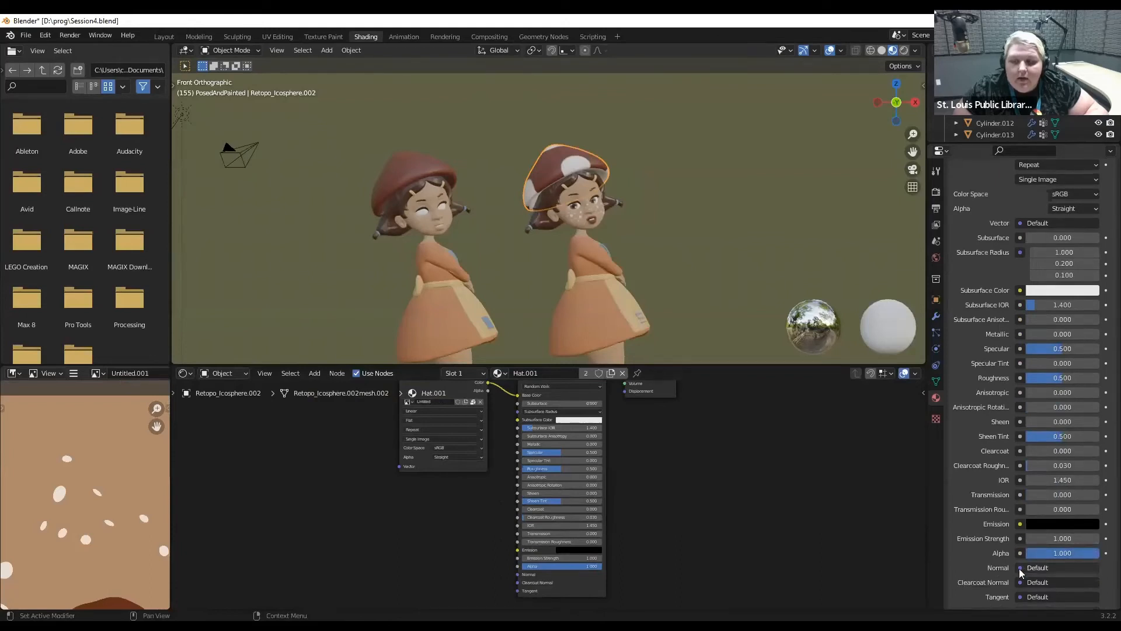
click(1021, 571)
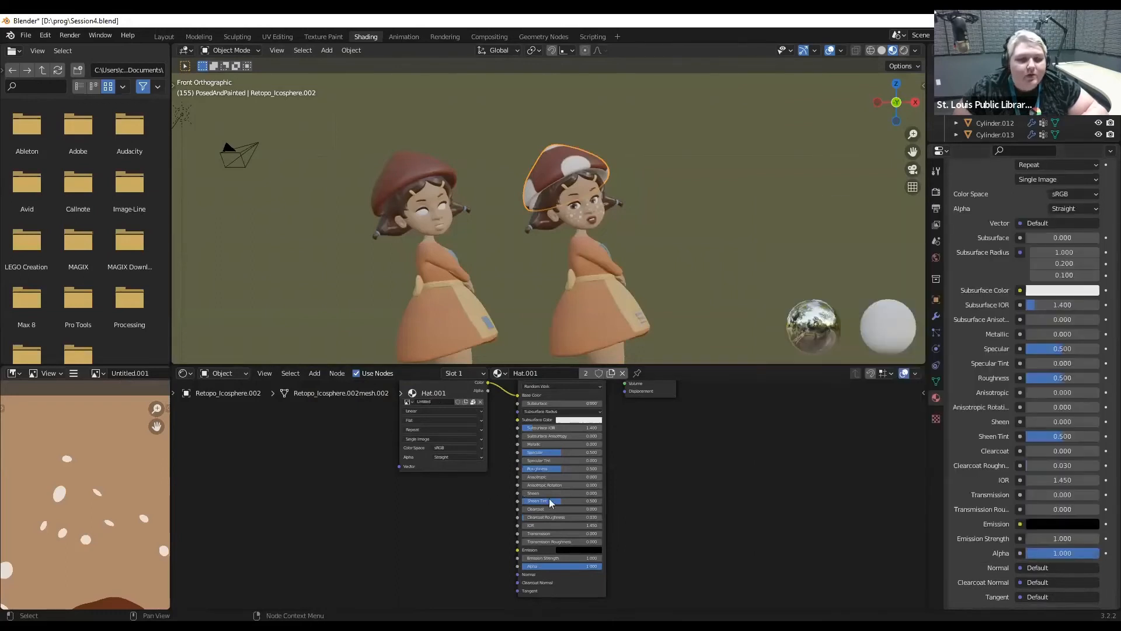
key(Home)
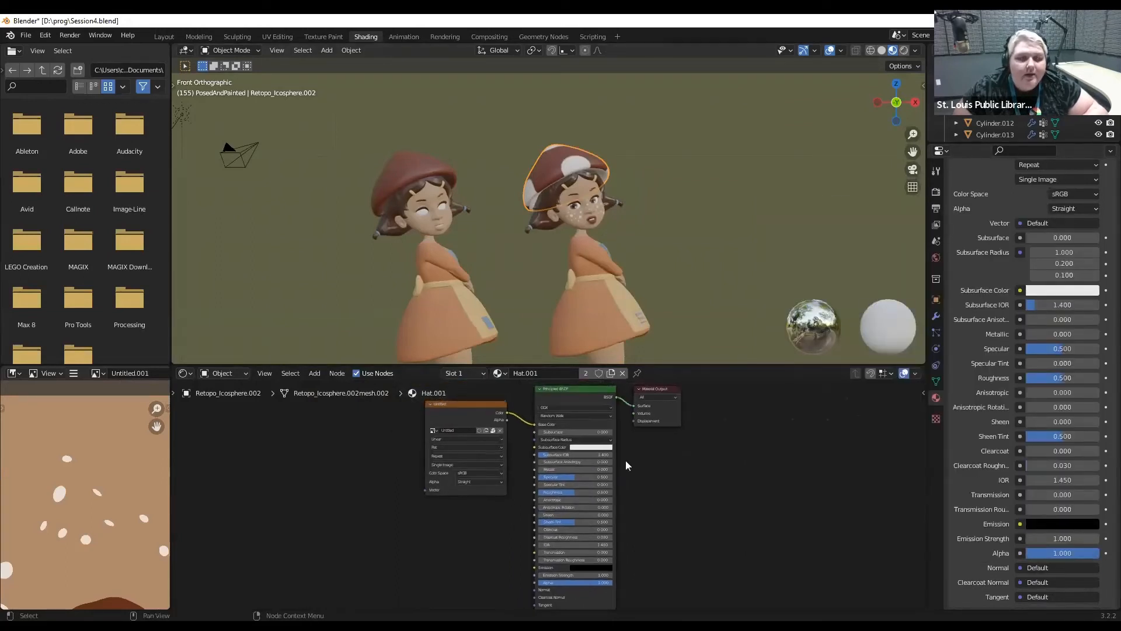
middle_drag(650, 527, 650, 516)
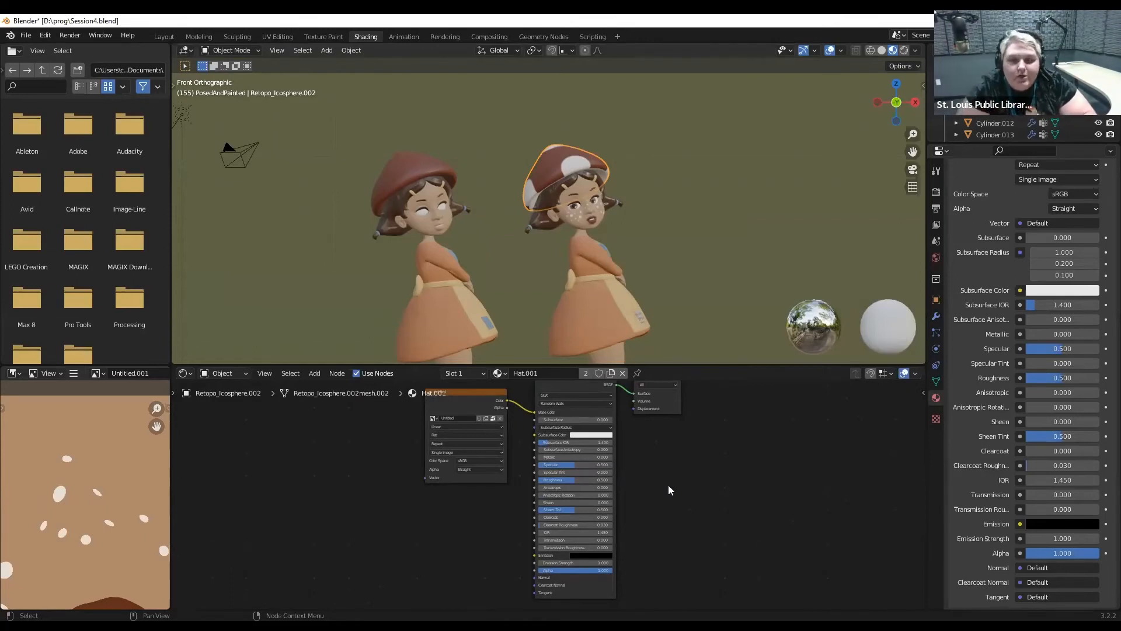
Select the painted character's dress and add an Image Texture node beside the Principled BSDF of its Dress.001 material.
click(579, 293)
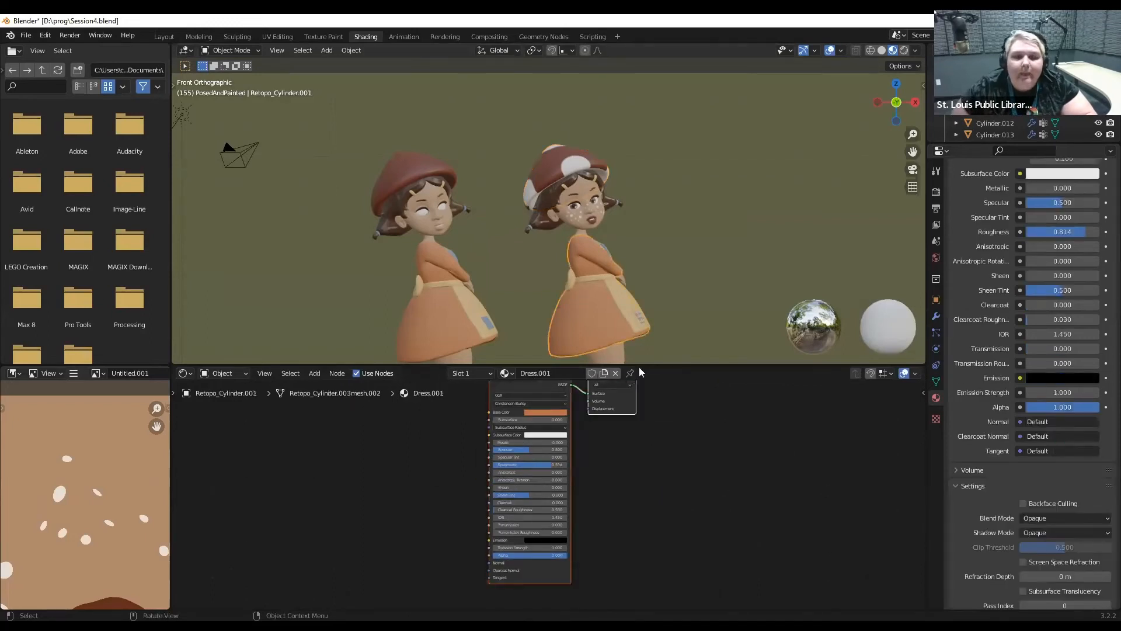
click(632, 478)
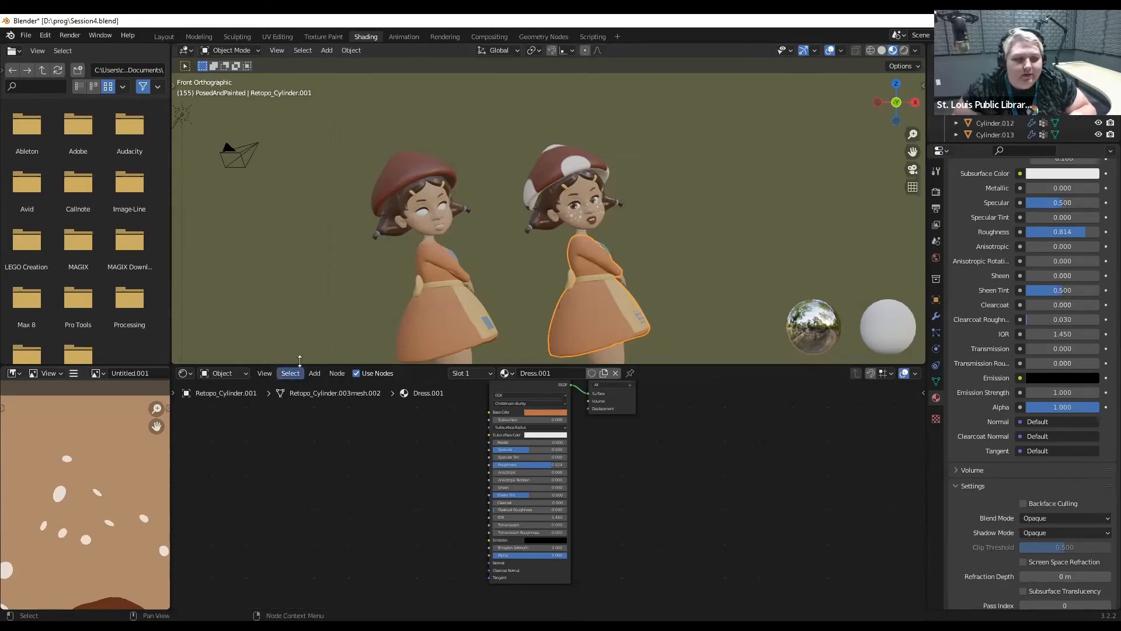
click(314, 373)
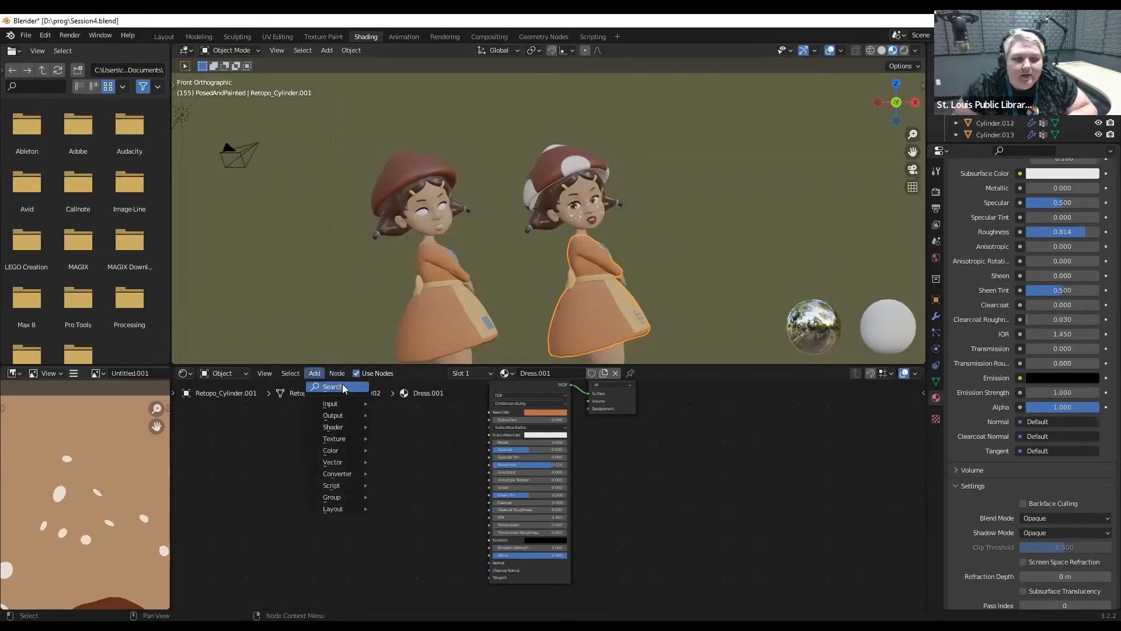
click(335, 387)
text(in)
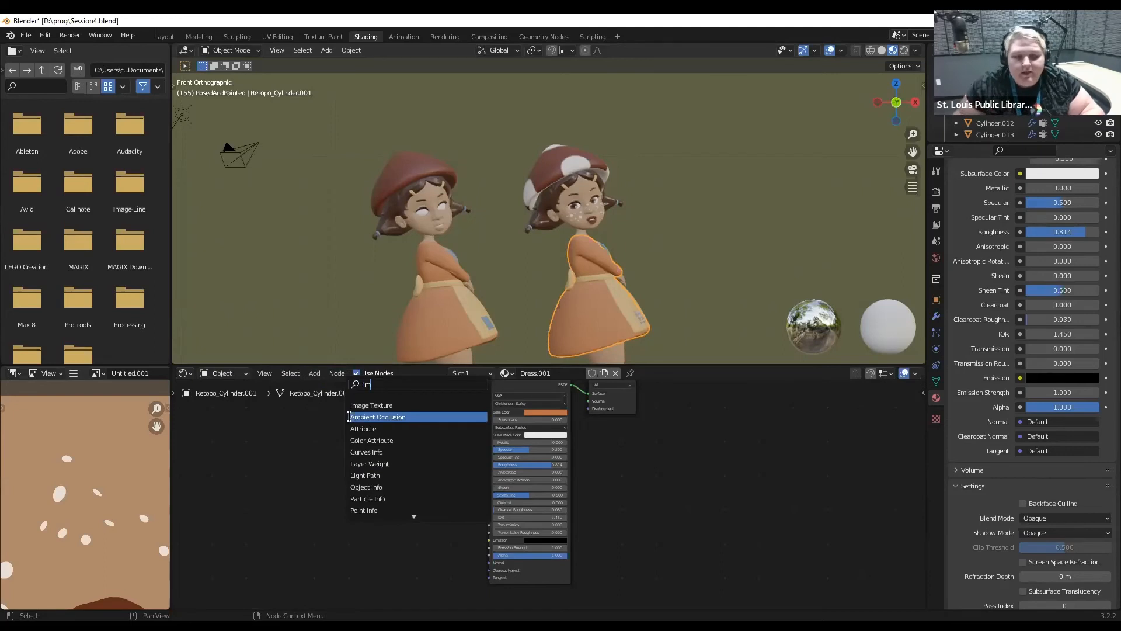
click(371, 406)
click(317, 475)
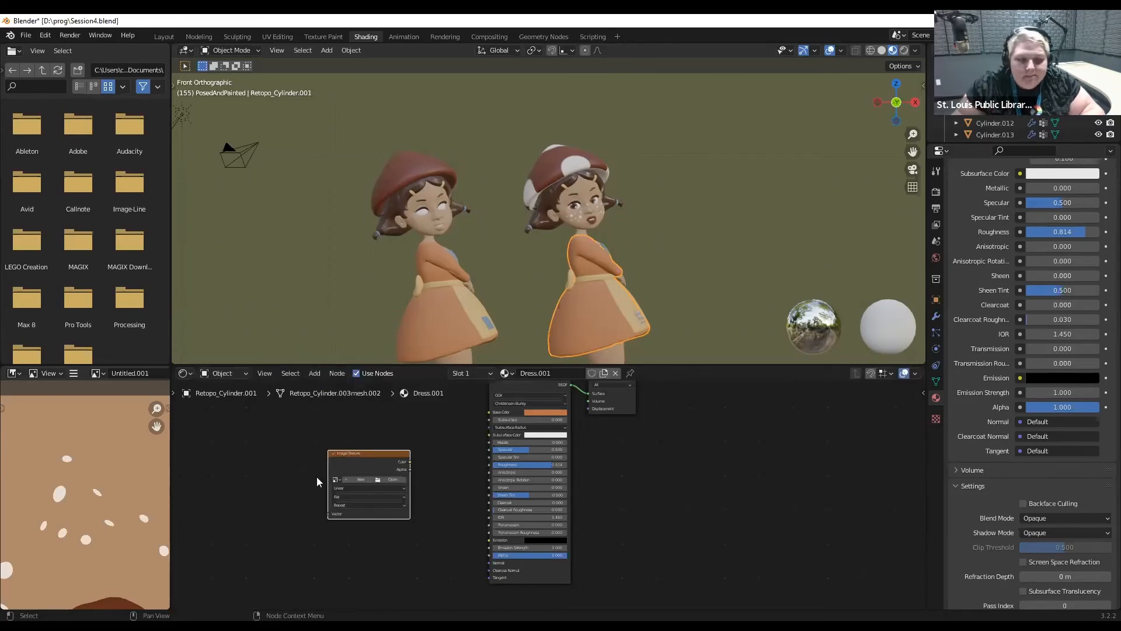
Load Stylized_Fur_002_normal.jpg from the Downloads folder into the dress's new Image Texture node.
click(391, 482)
click(295, 285)
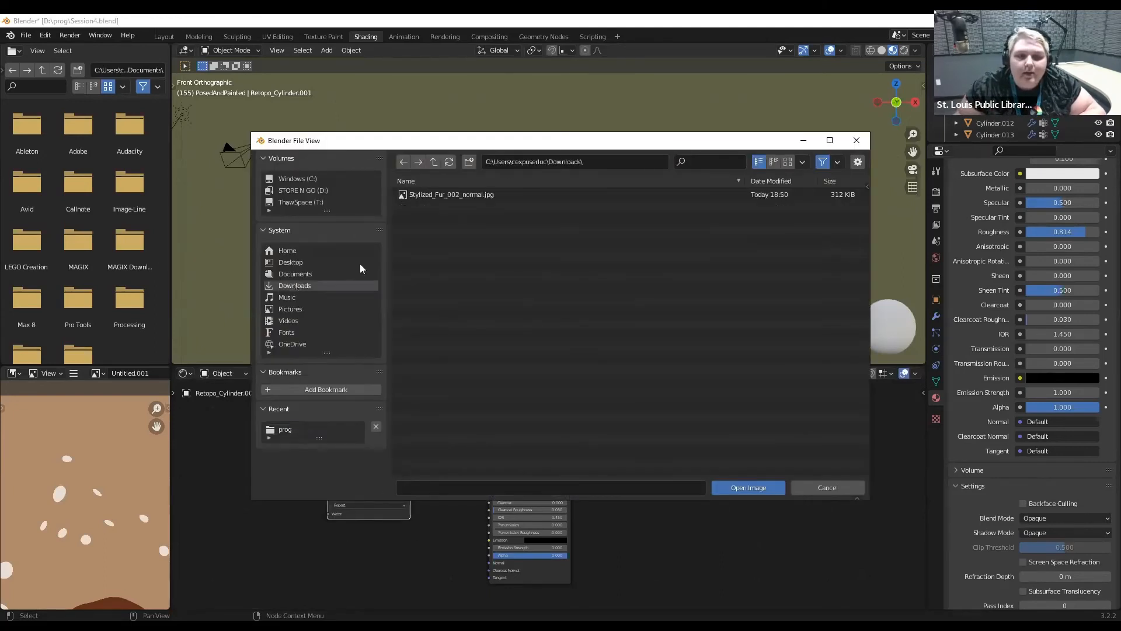
double_click(436, 194)
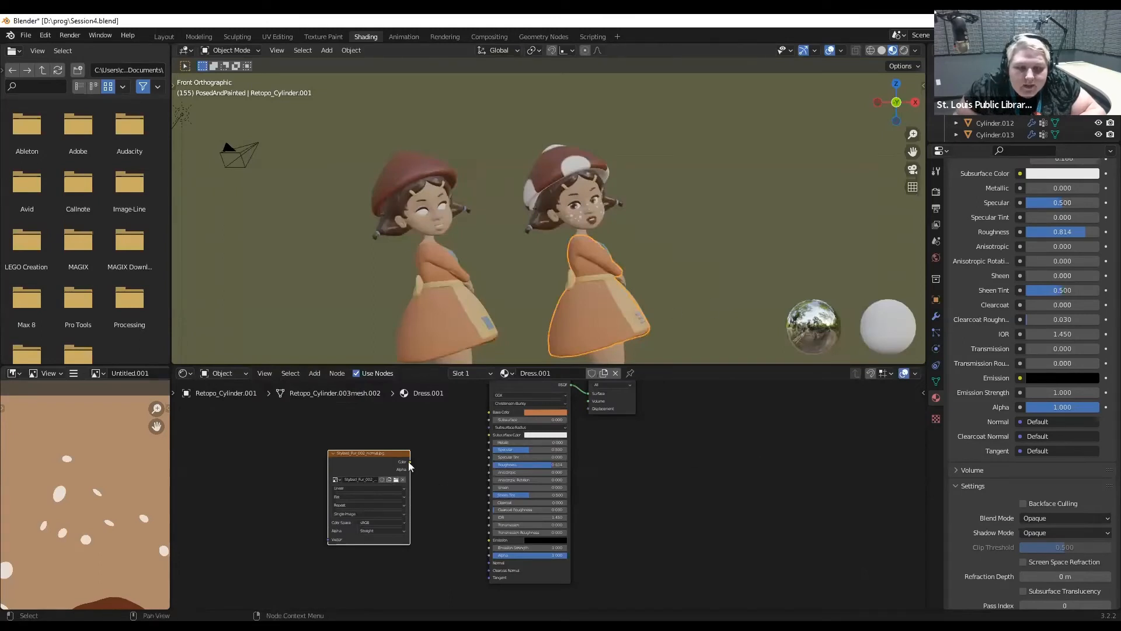
drag(409, 462, 477, 496)
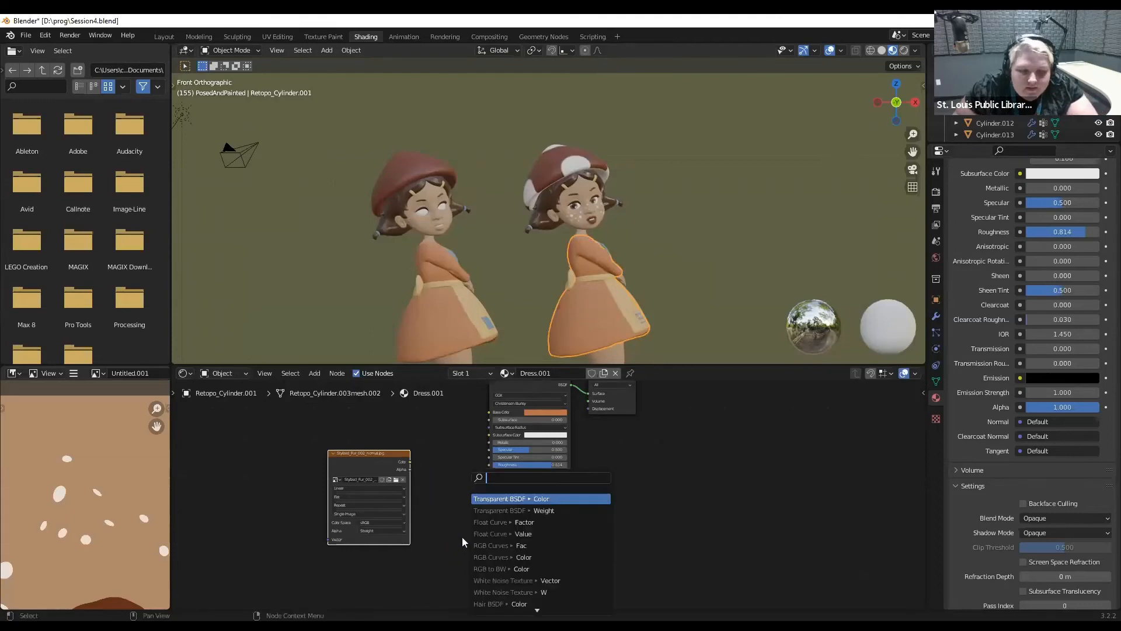
click(426, 445)
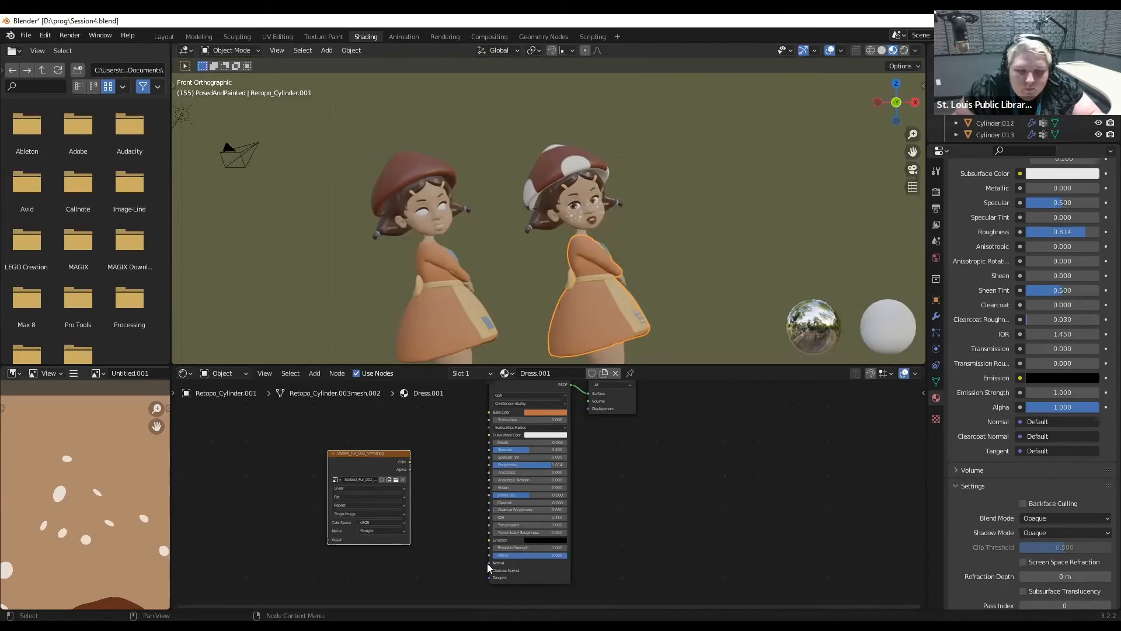
click(433, 496)
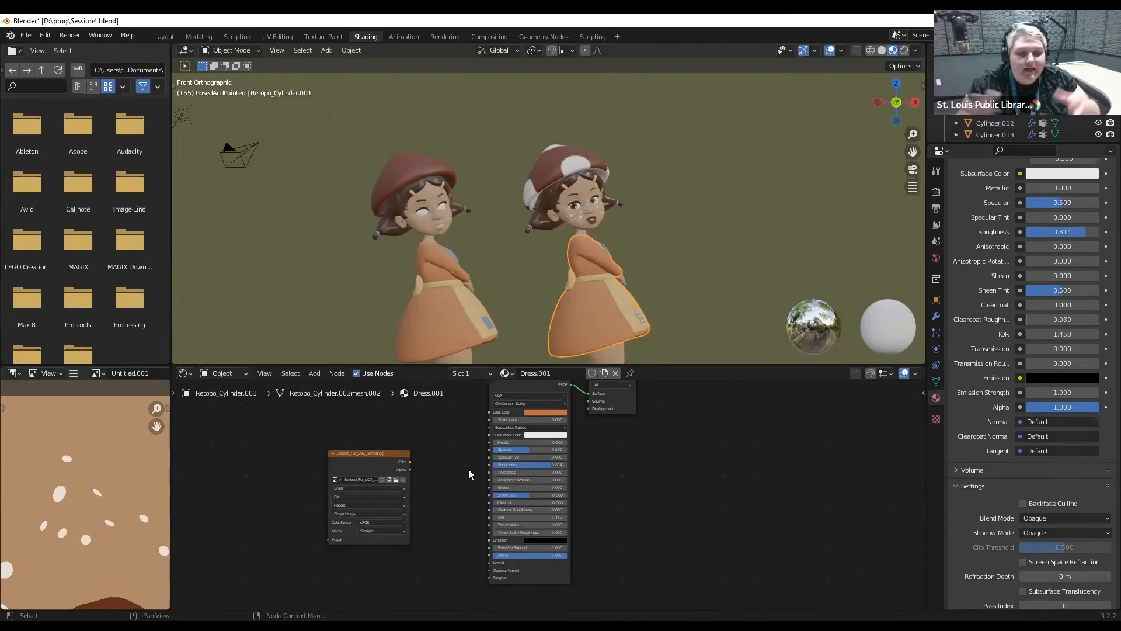
Add a Normal Map node between the fur image texture and the dress's Principled BSDF.
click(313, 374)
click(336, 386)
text(norm)
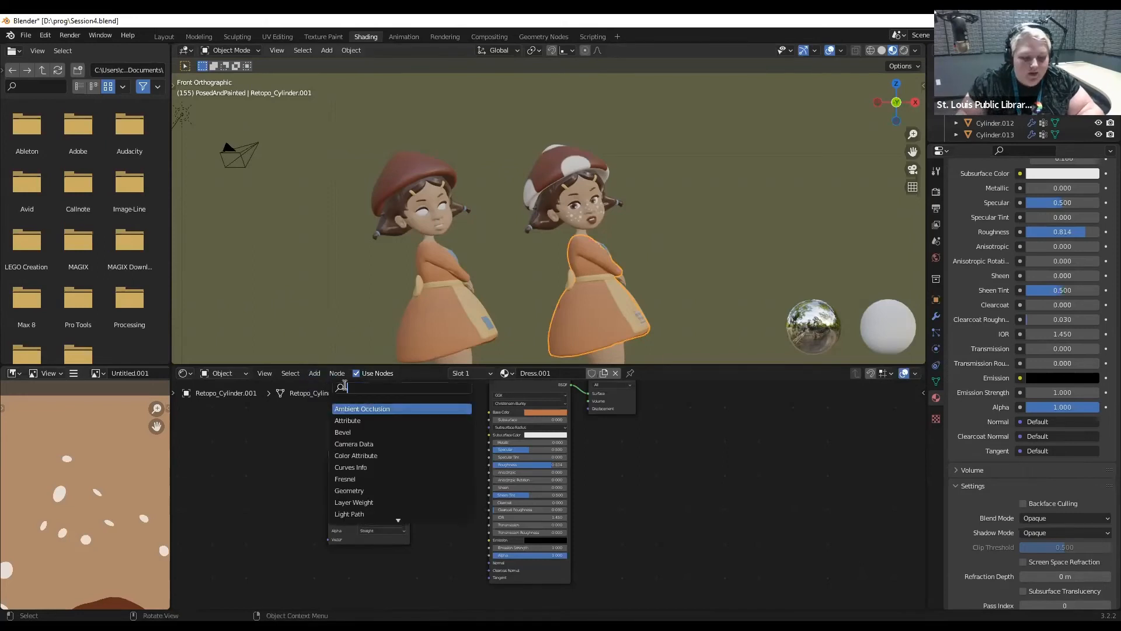
key(Down)
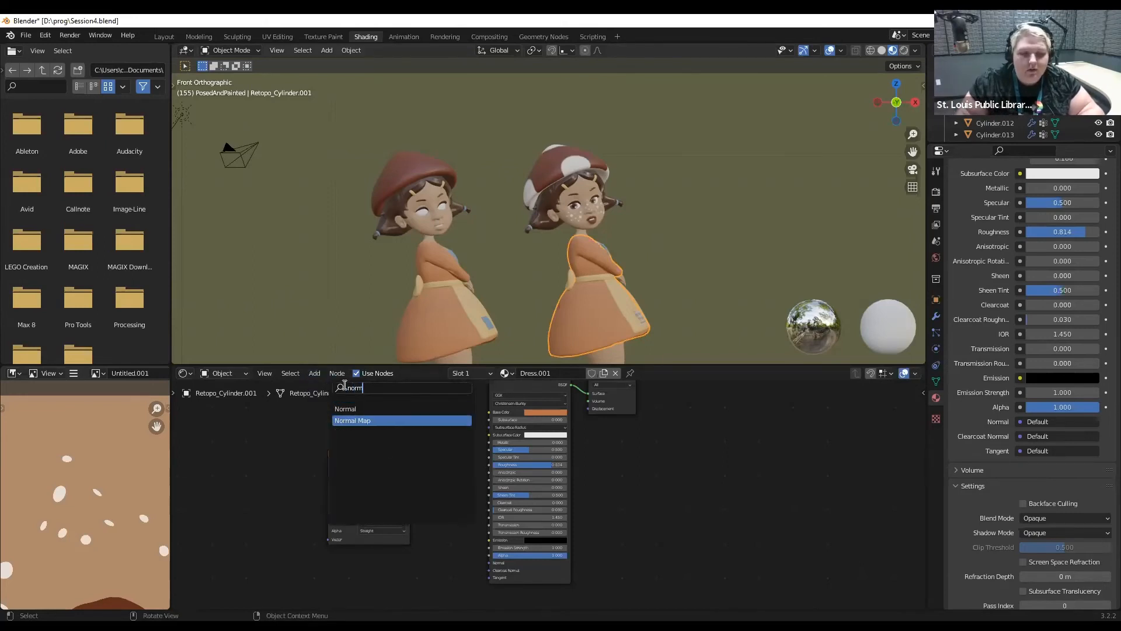
key(Return)
click(467, 522)
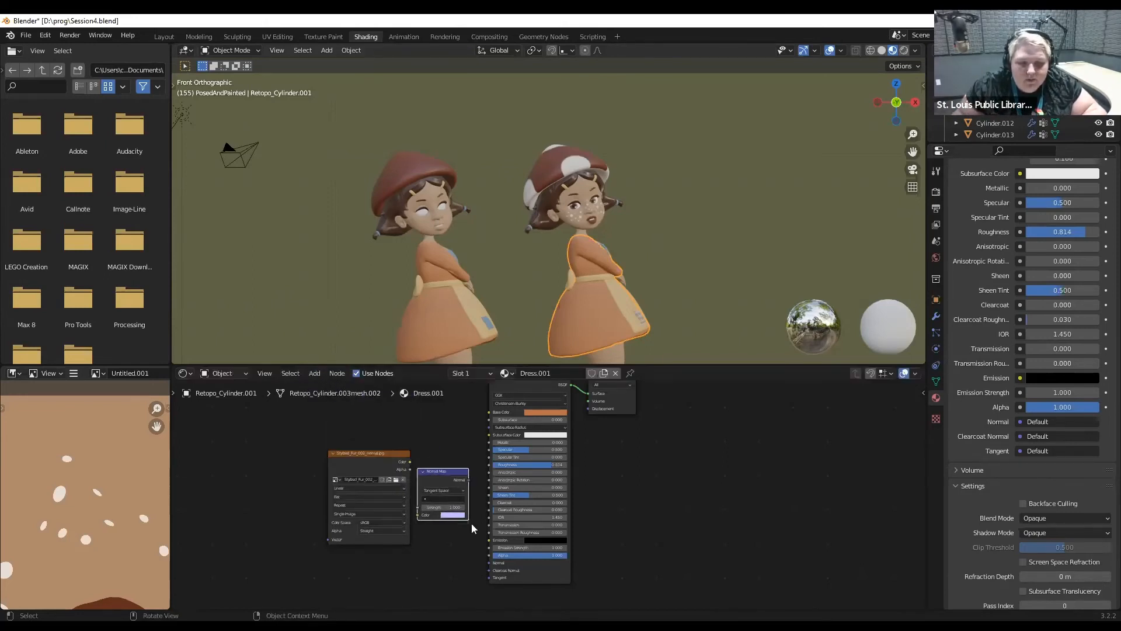
Link the fur texture's Color to the Normal Map's Color, and its Normal output to the Principled BSDF's Normal input.
drag(410, 461, 417, 515)
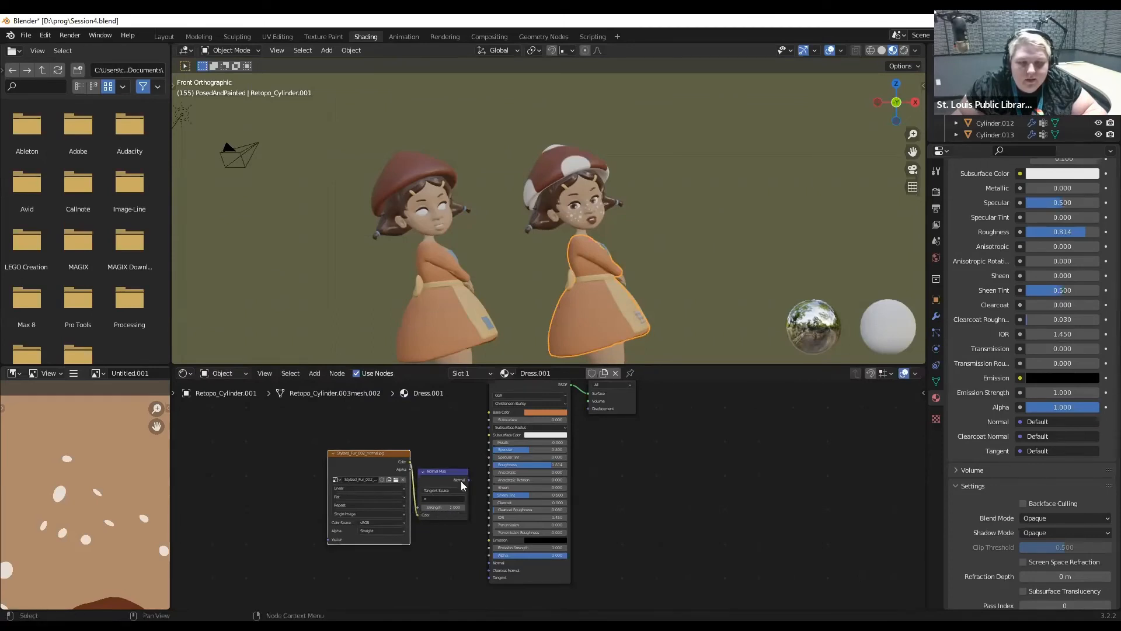
drag(469, 481, 489, 563)
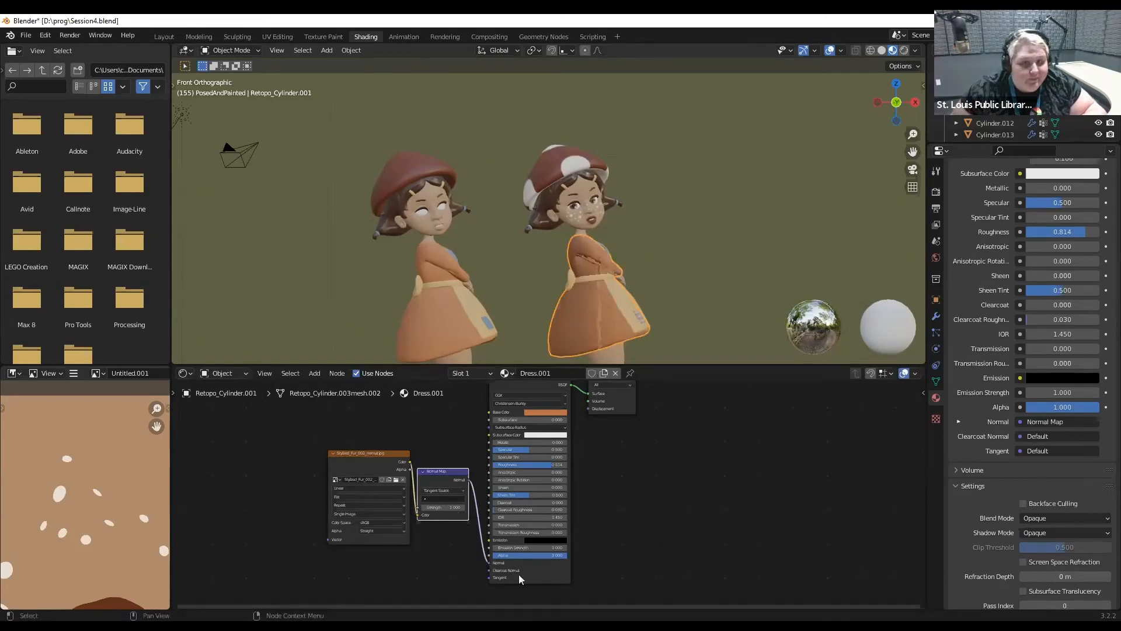
scroll(652, 245, up, 4)
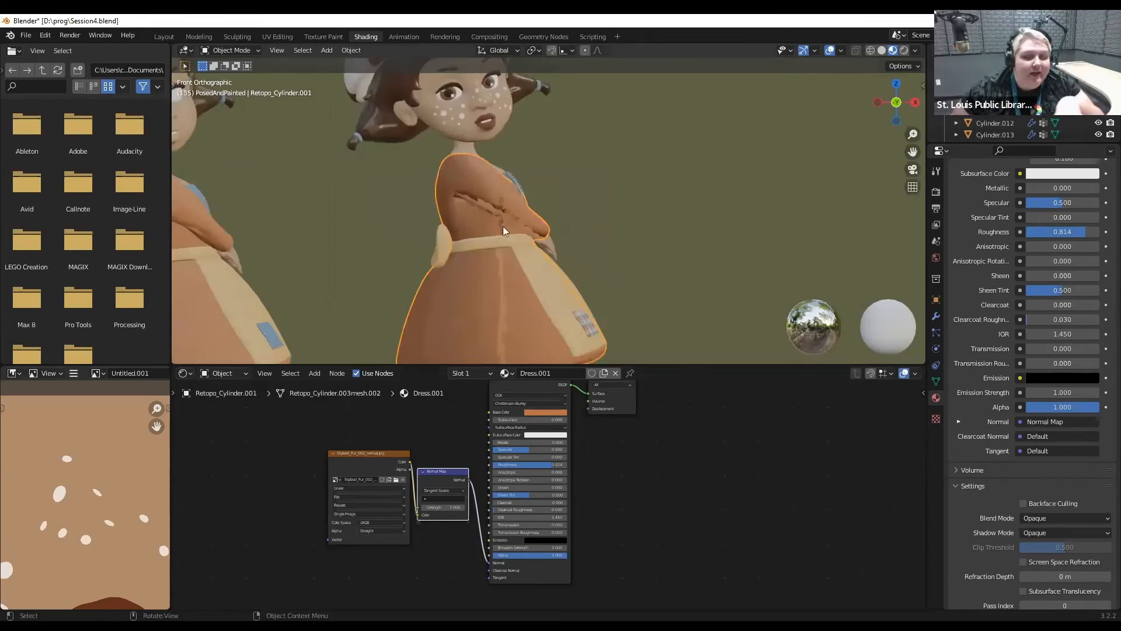
scroll(502, 227, down, 2)
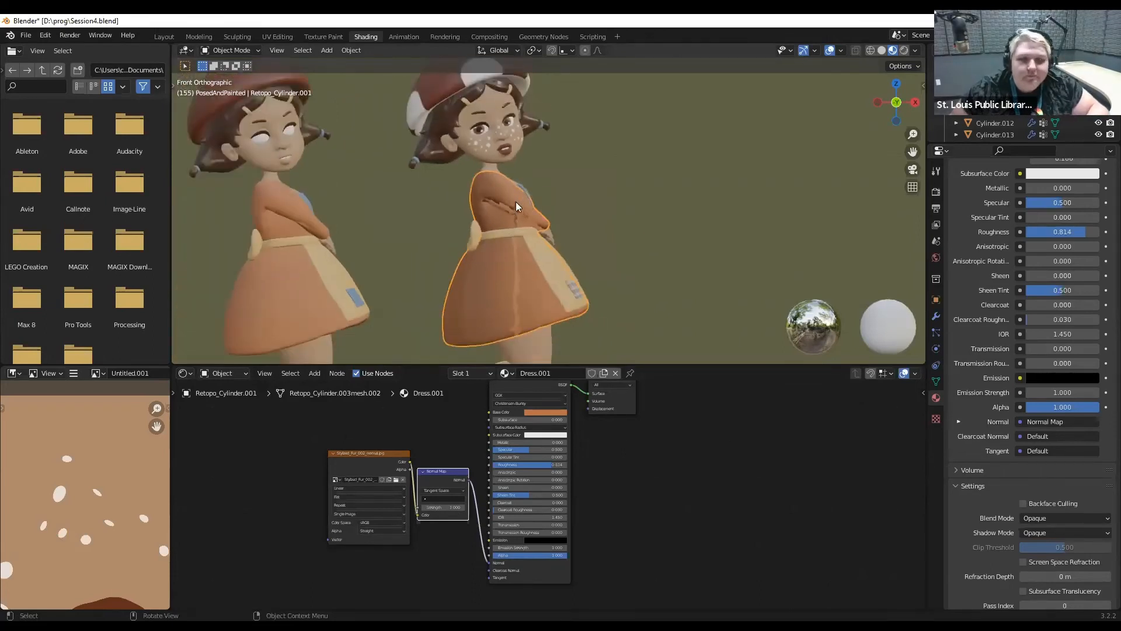
Unwrap the whole painted dress mesh with Project from View in the front view.
key(Tab)
key(a)
click(484, 50)
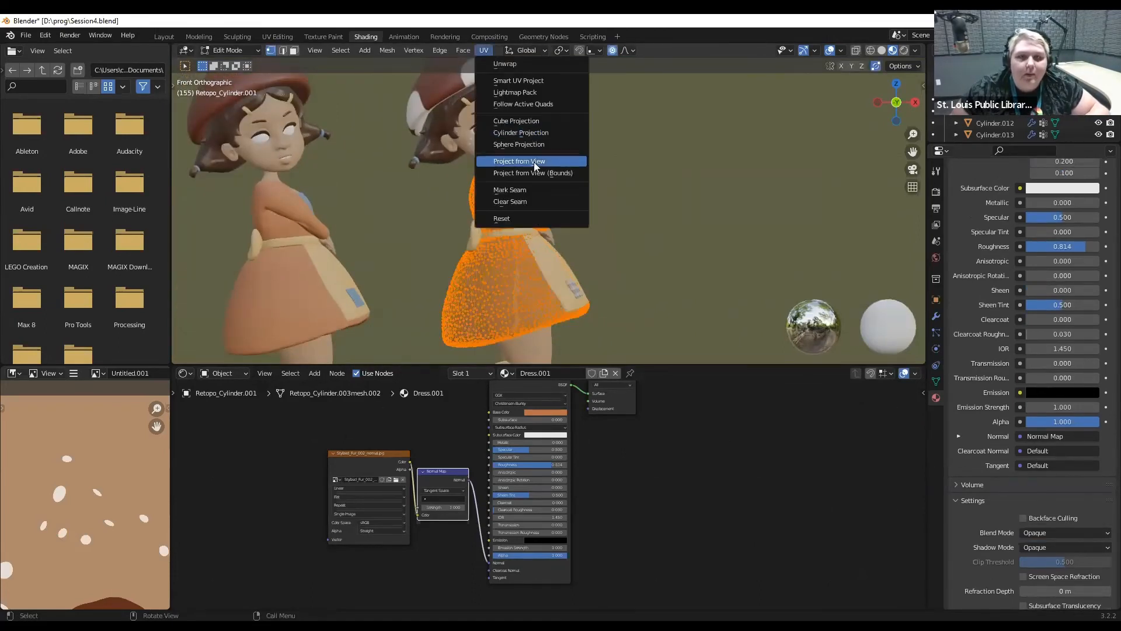
click(534, 166)
key(Tab)
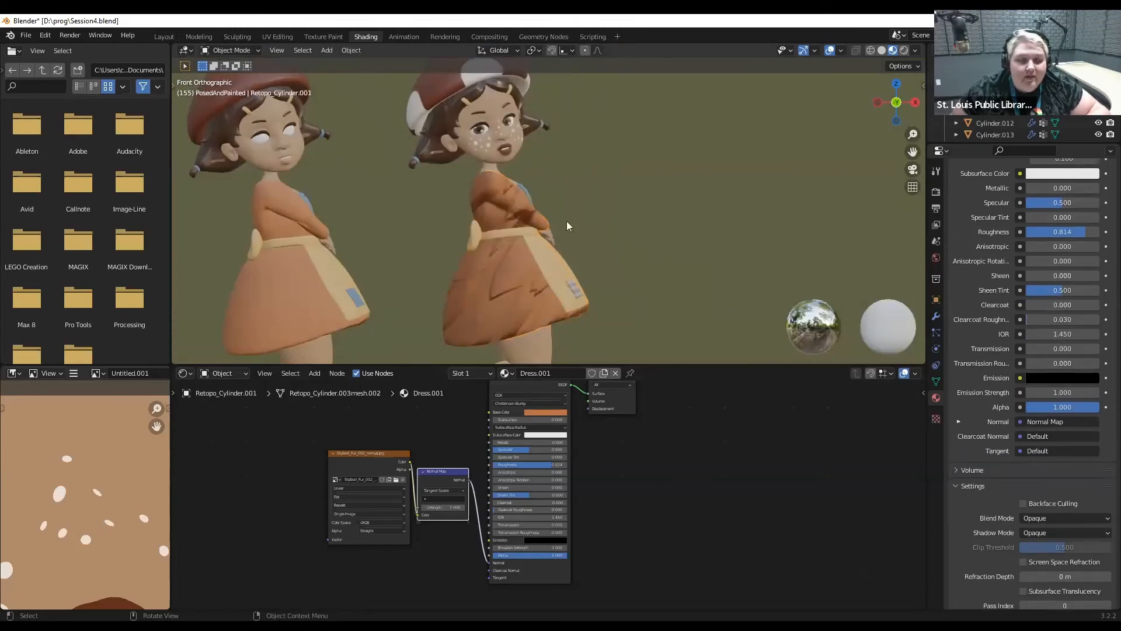
Change the Base Color of the painted character's dress to green.
click(540, 416)
mouse_move(534, 331)
mouse_down()
mouse_move(551, 328)
mouse_move(541, 335)
mouse_up()
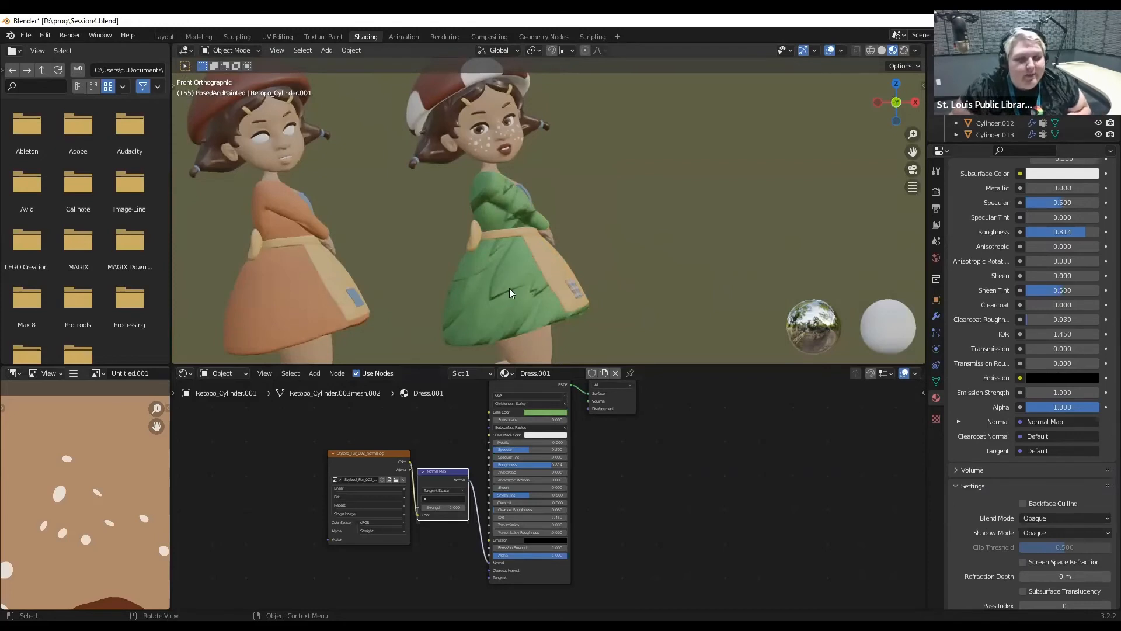
scroll(509, 288, up, 2)
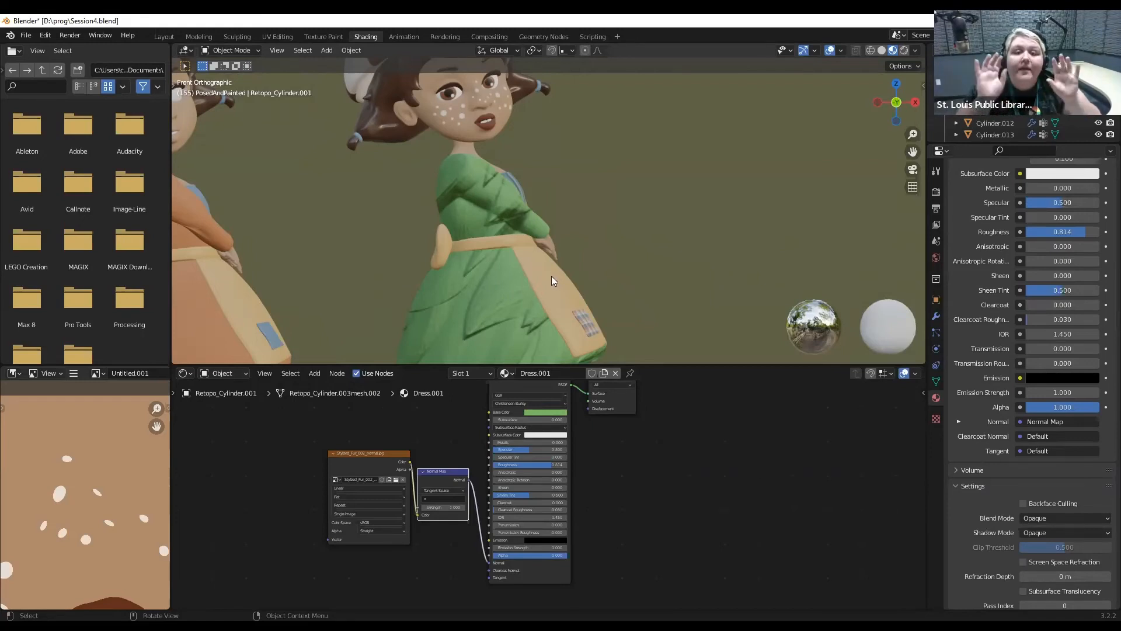
scroll(552, 276, down, 2)
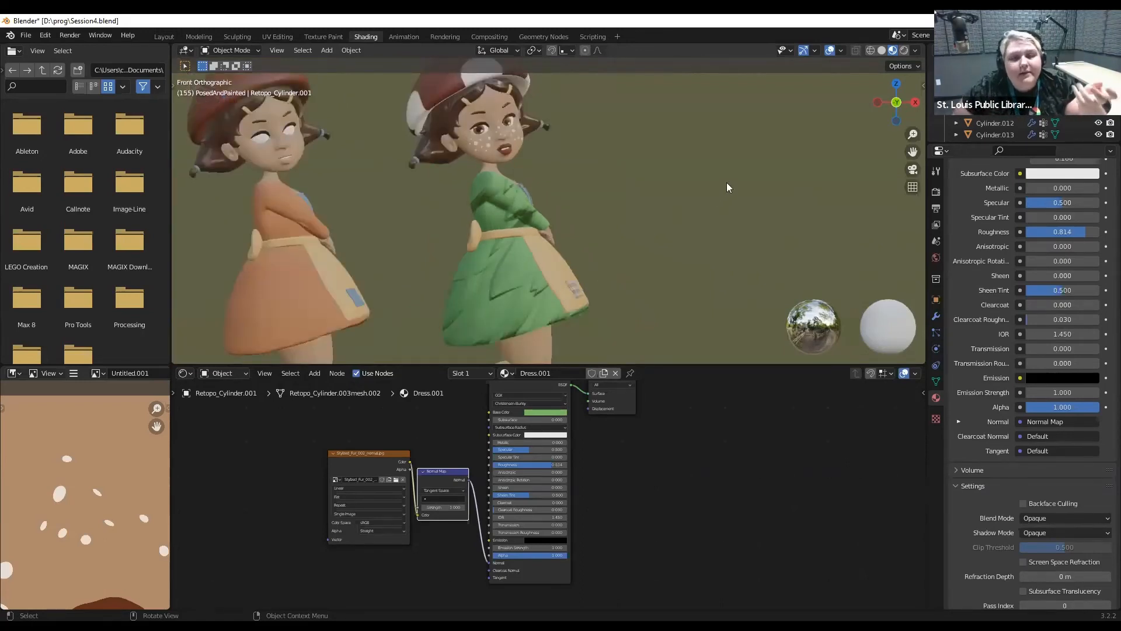
Examine the green dress's fur relief from below and from the side, and return to the front view.
mouse_move(730, 186)
middle_down()
mouse_move(661, 181)
mouse_move(761, 179)
mouse_move(663, 187)
mouse_move(717, 187)
middle_up()
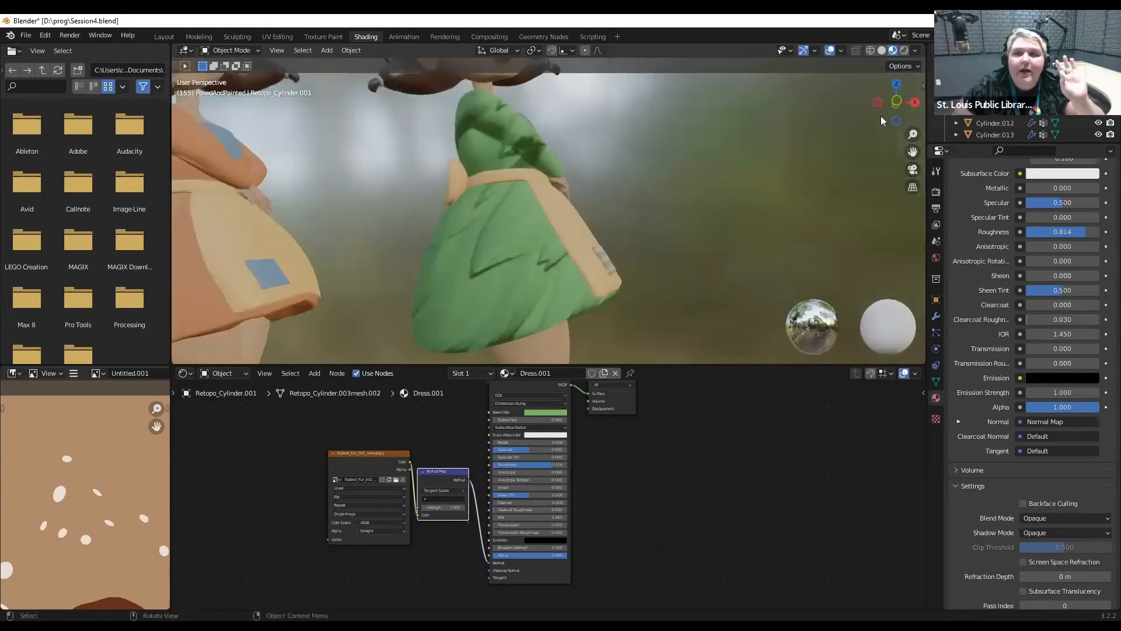
scroll(776, 136, down, 5)
middle_drag(777, 137, 804, 168)
scroll(804, 153, up, 2)
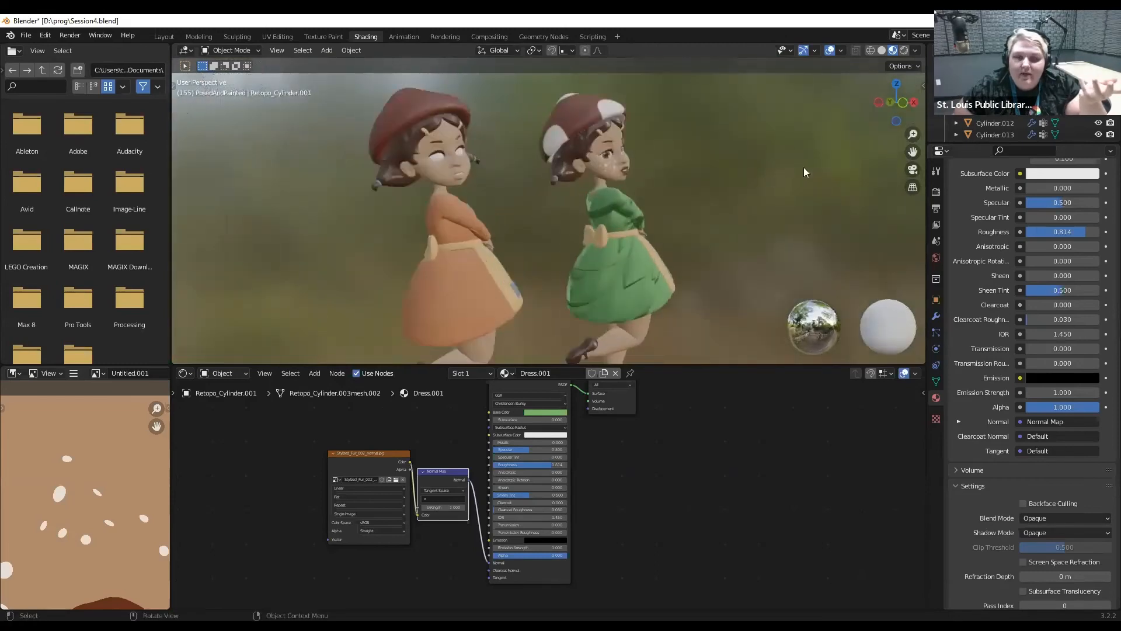
click(889, 103)
scroll(593, 294, up, 4)
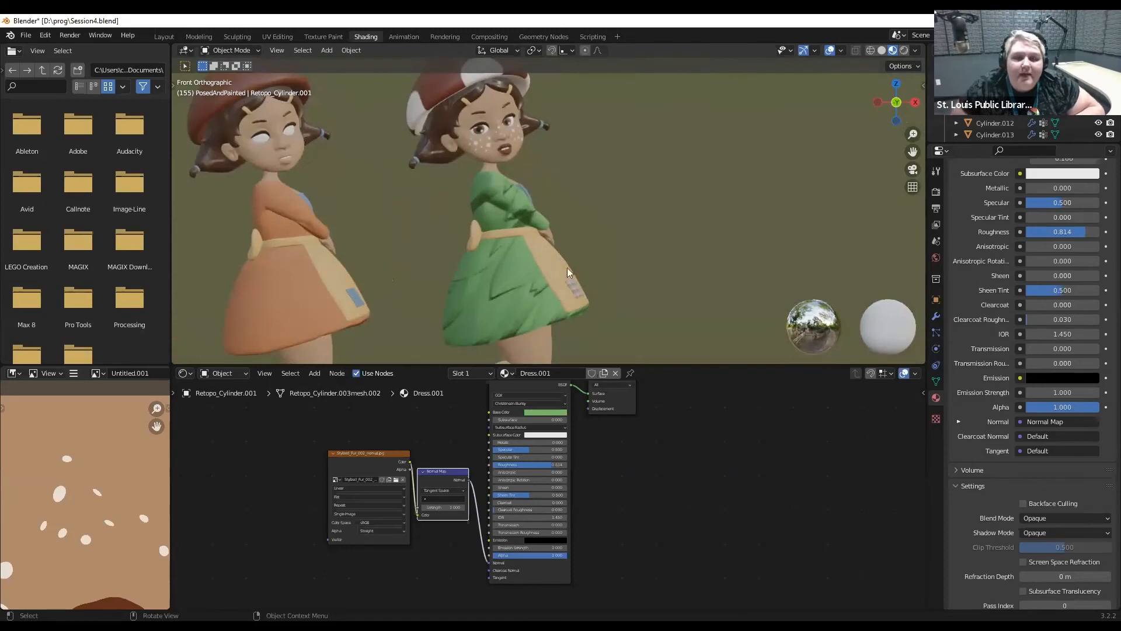
scroll(558, 265, up, 2)
scroll(554, 267, down, 4)
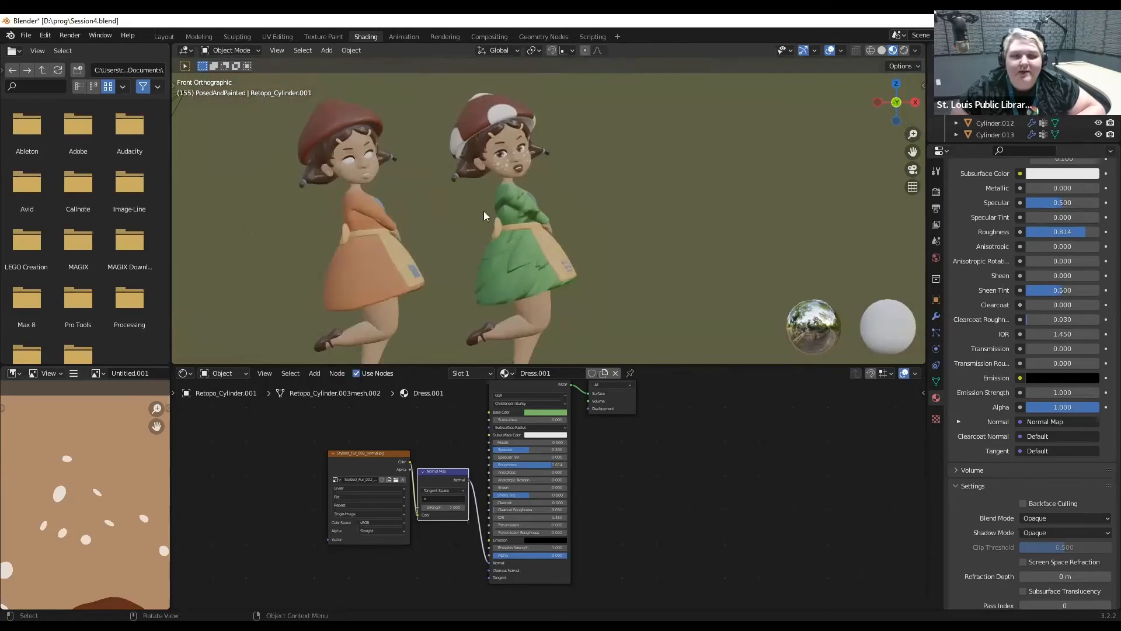
Select the unpainted character's dress and apron in turn to view their material nodes, and compare both full figures.
scroll(618, 443, down, 2)
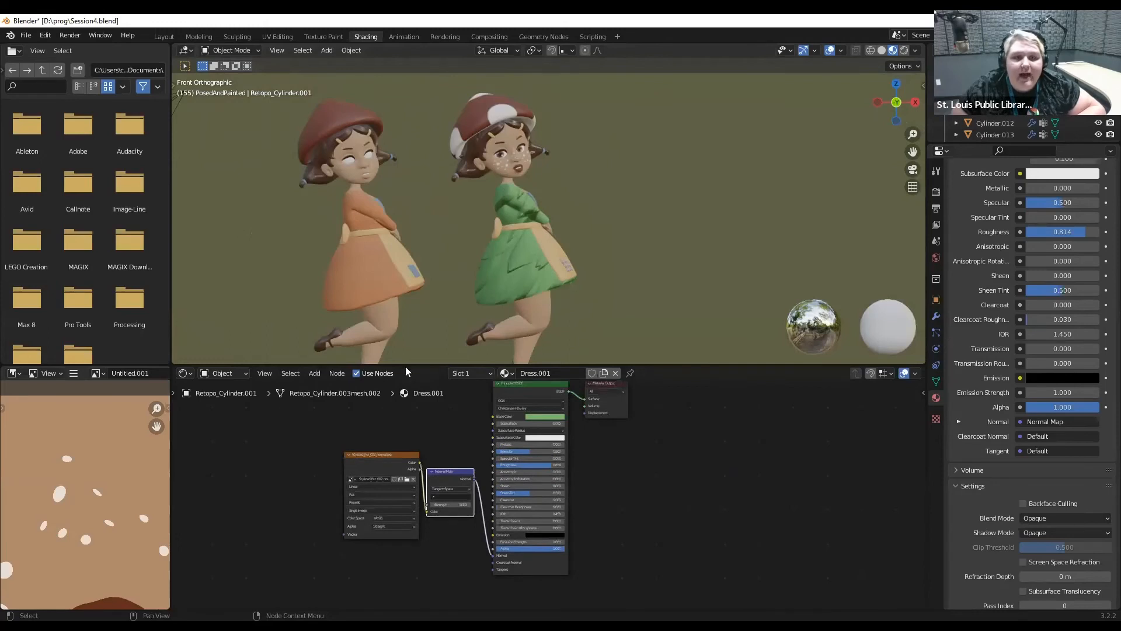
click(356, 281)
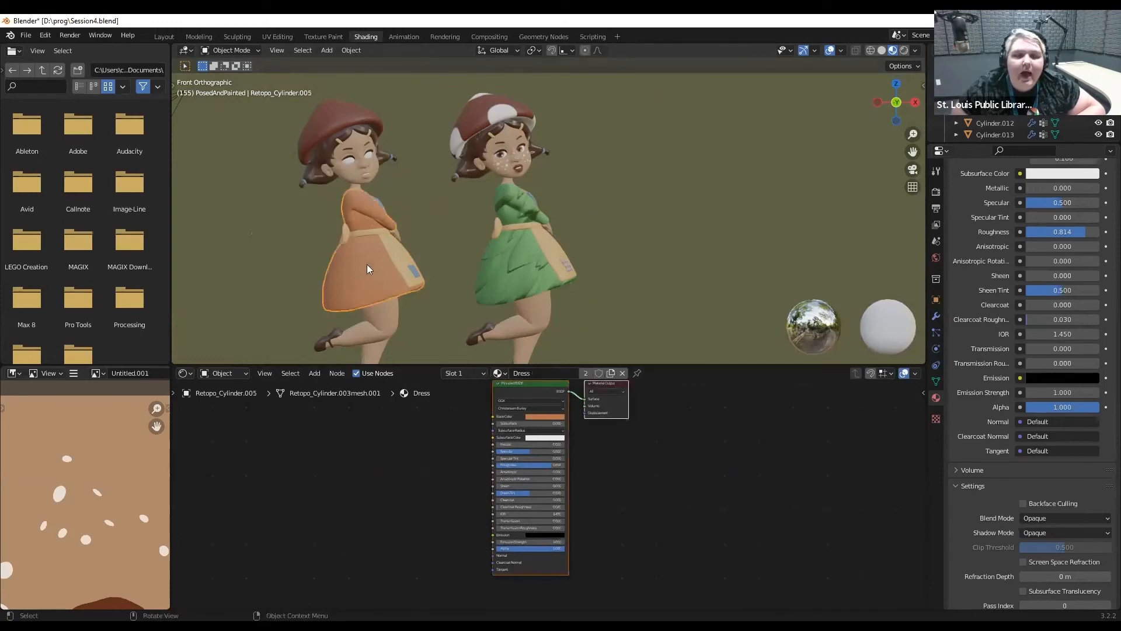
click(390, 247)
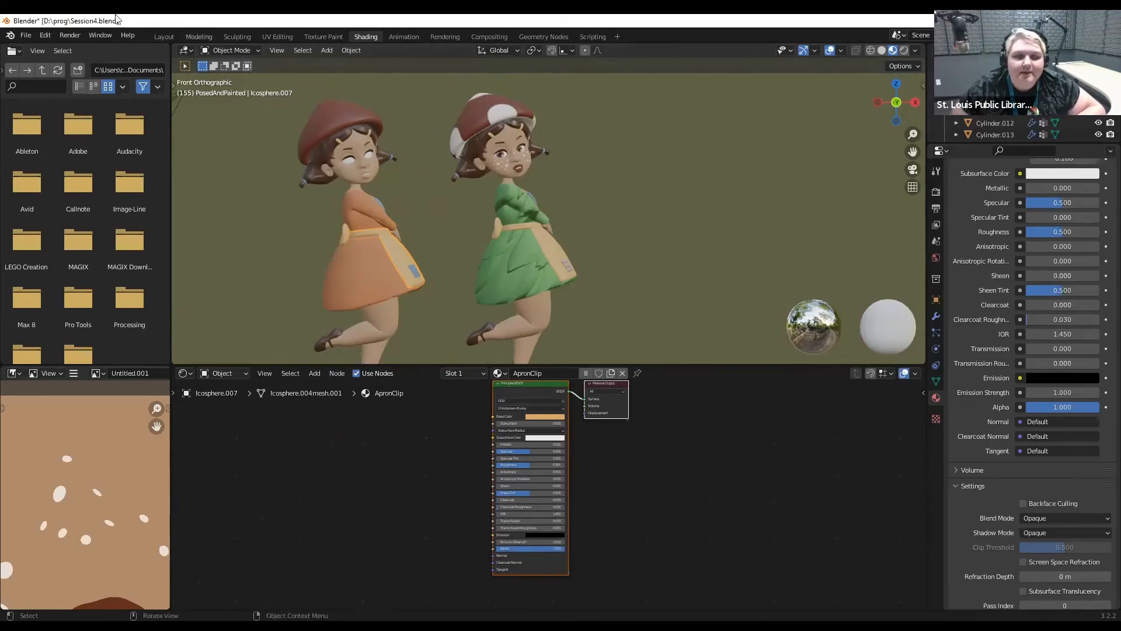
scroll(619, 278, down, 1)
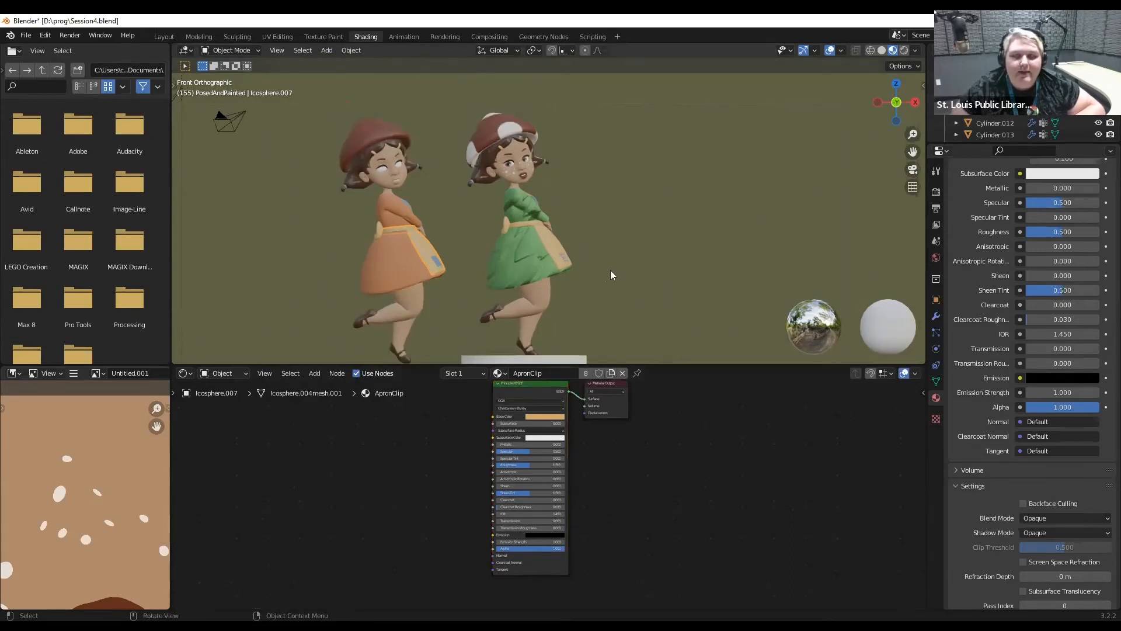
scroll(611, 270, down, 1)
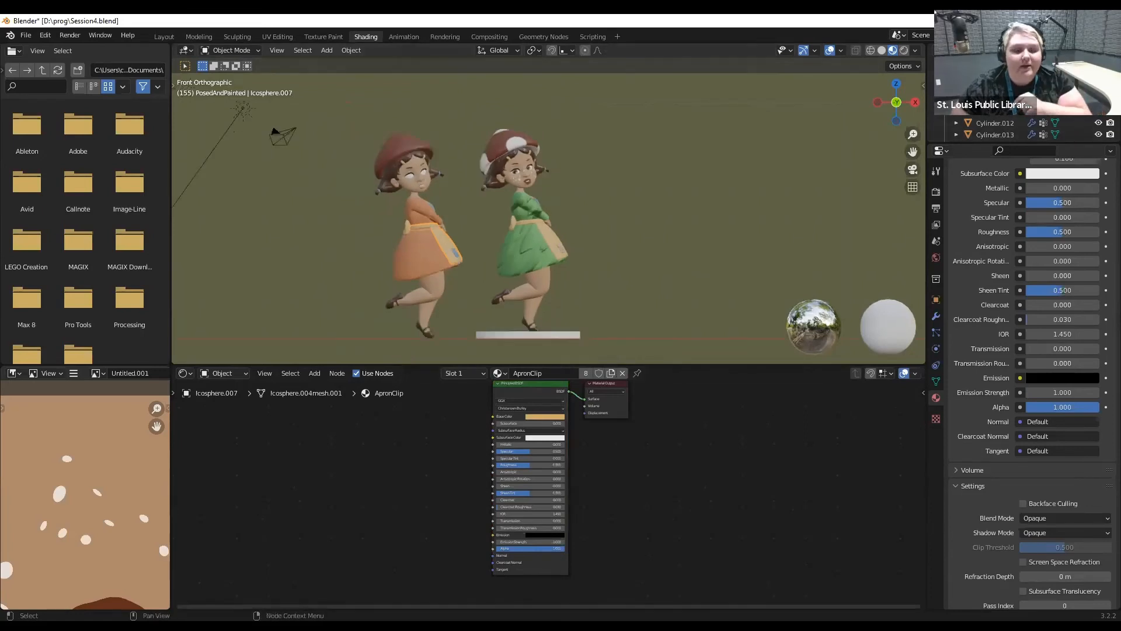